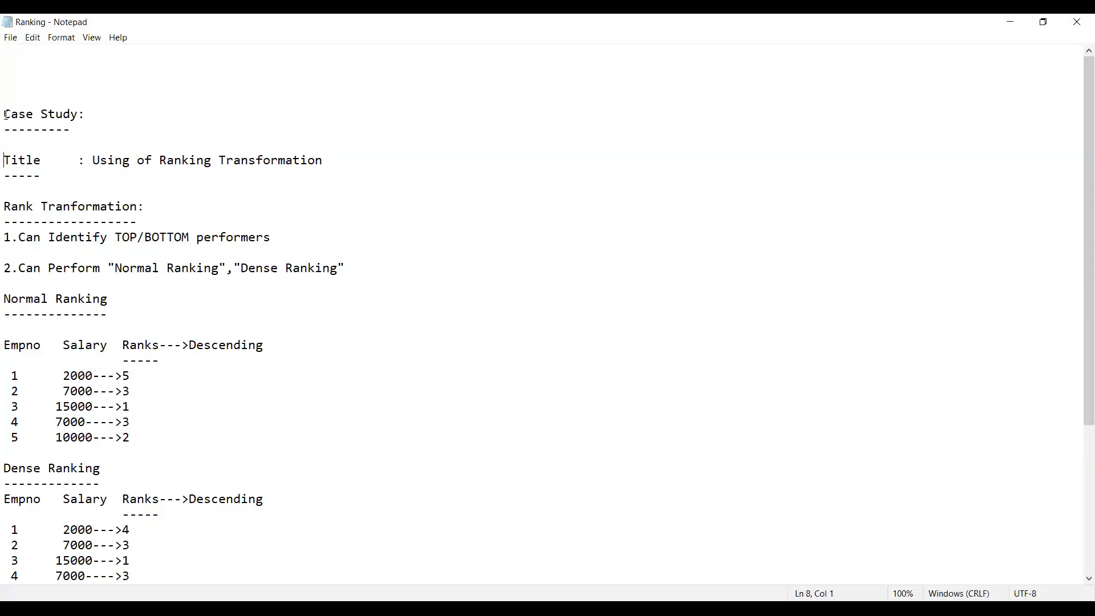
Step: Review the case study title and the notes on what the Rank transformation can do
key(shift+Down)
key(shift+Down)
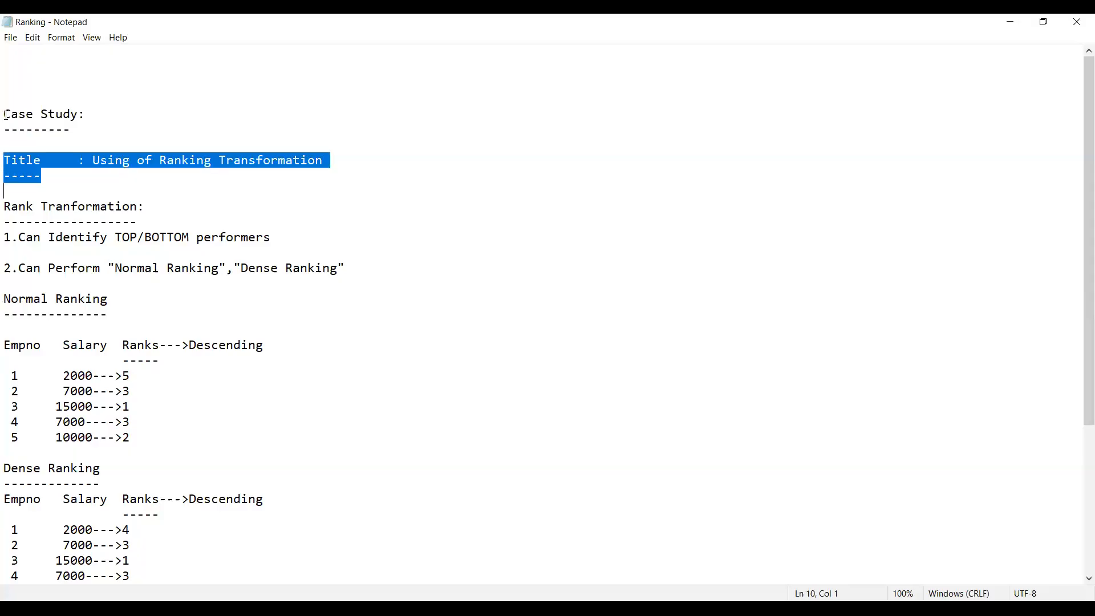
key(Down)
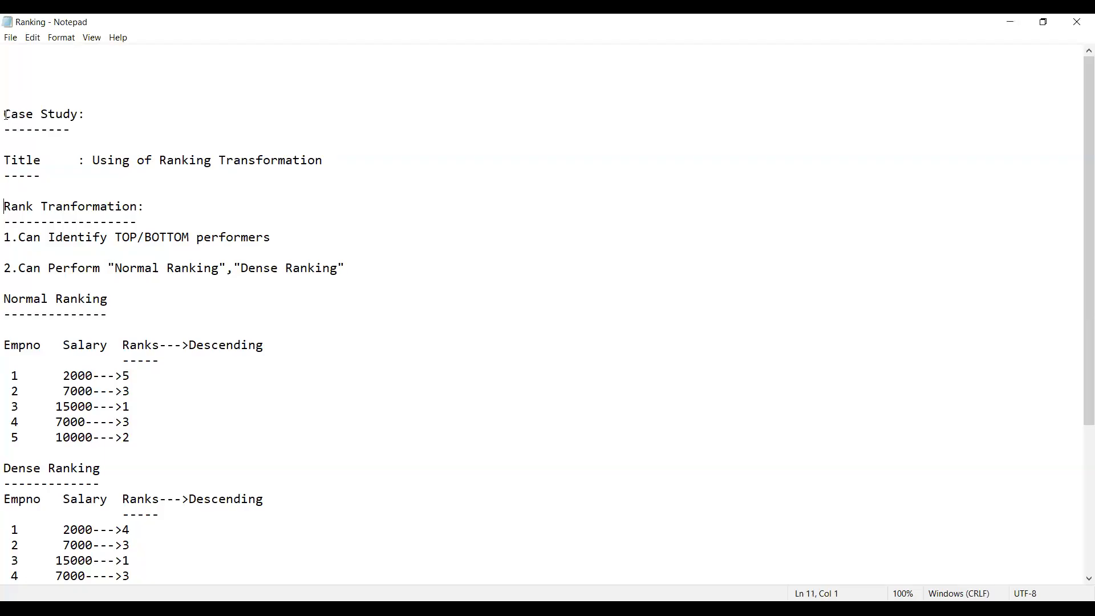
key(shift+Down)
key(shift+Down)
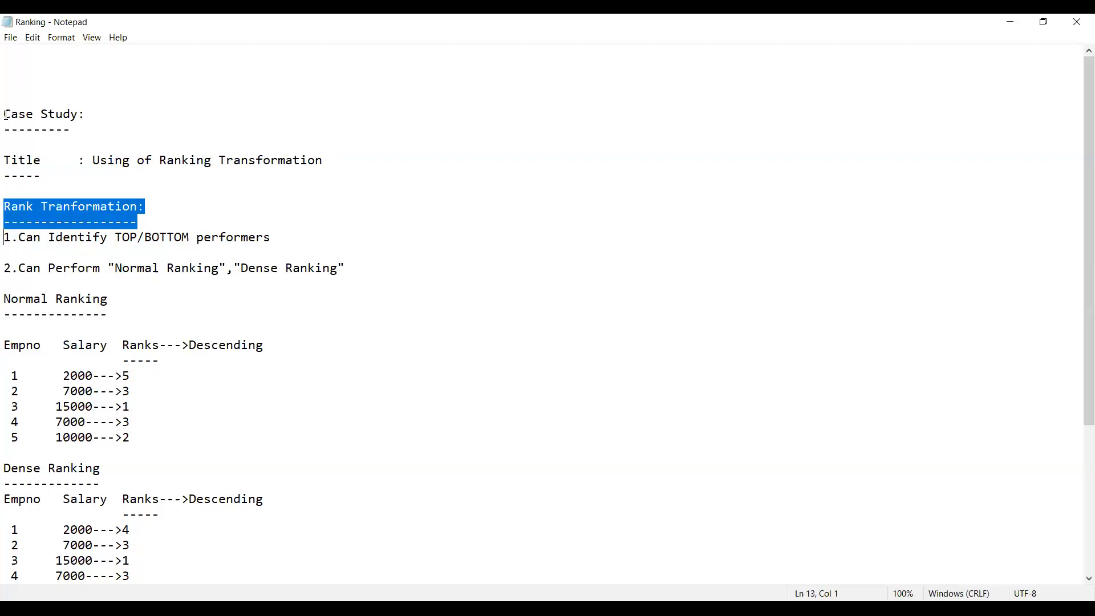
key(Down)
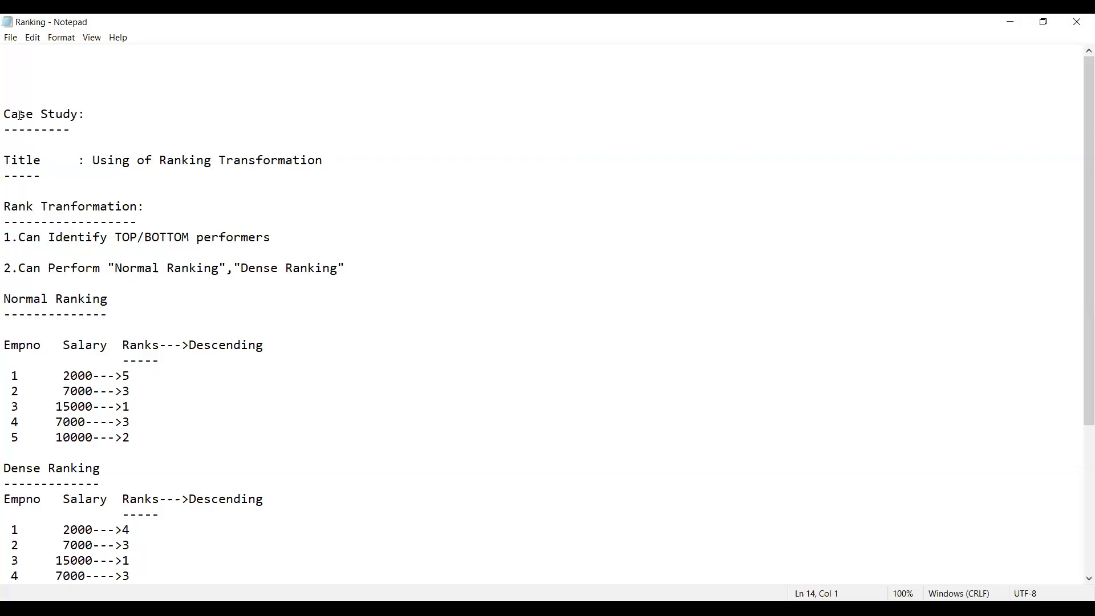
key(shift+Down)
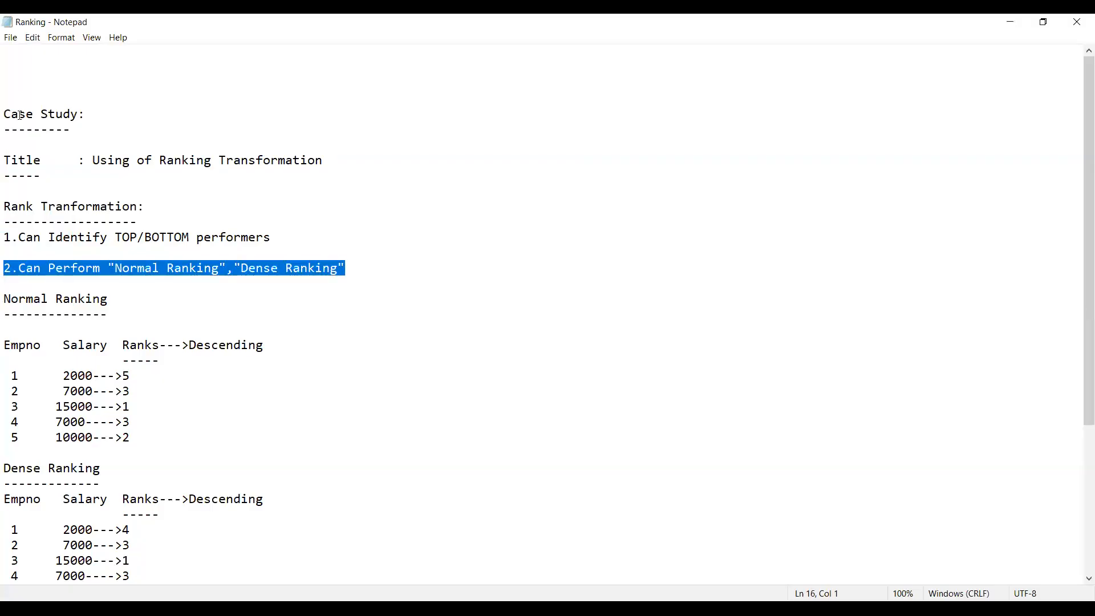
key(Down)
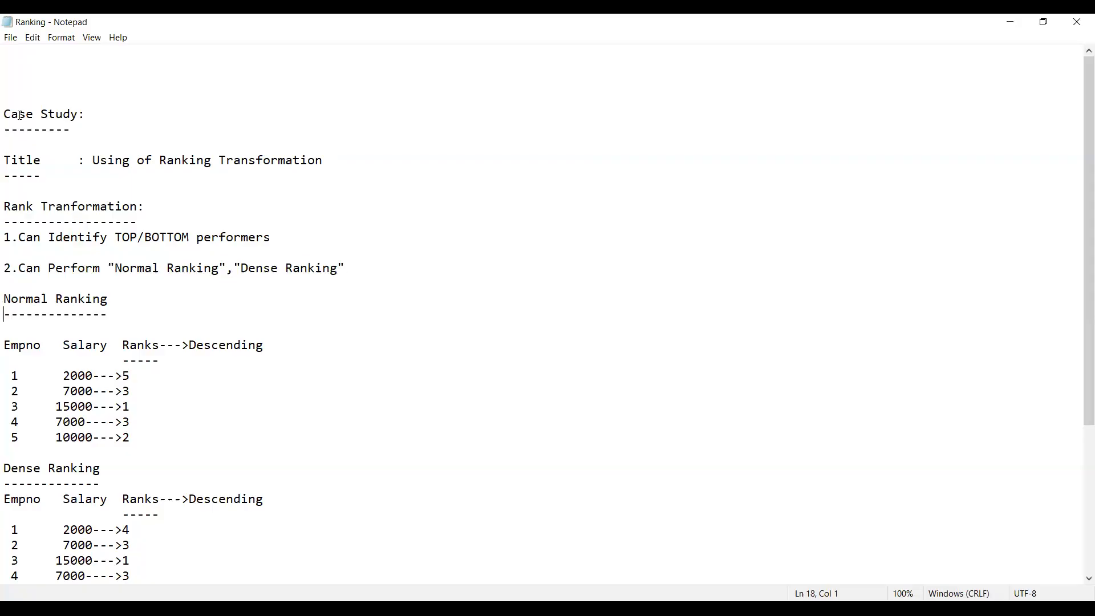
Step: Examine the Normal Ranking example, comparing the employee salaries and their descending ranks row by row
key(shift+Down)
key(shift+Down)
key(Down)
key(Down)
key(Down)
key(shift+Down)
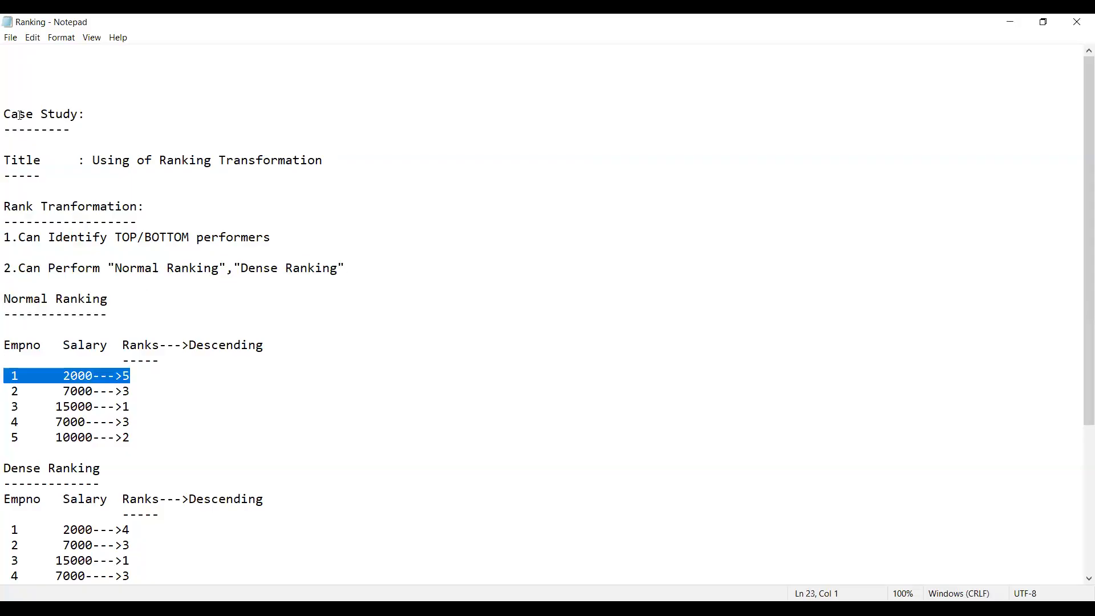
key(Right)
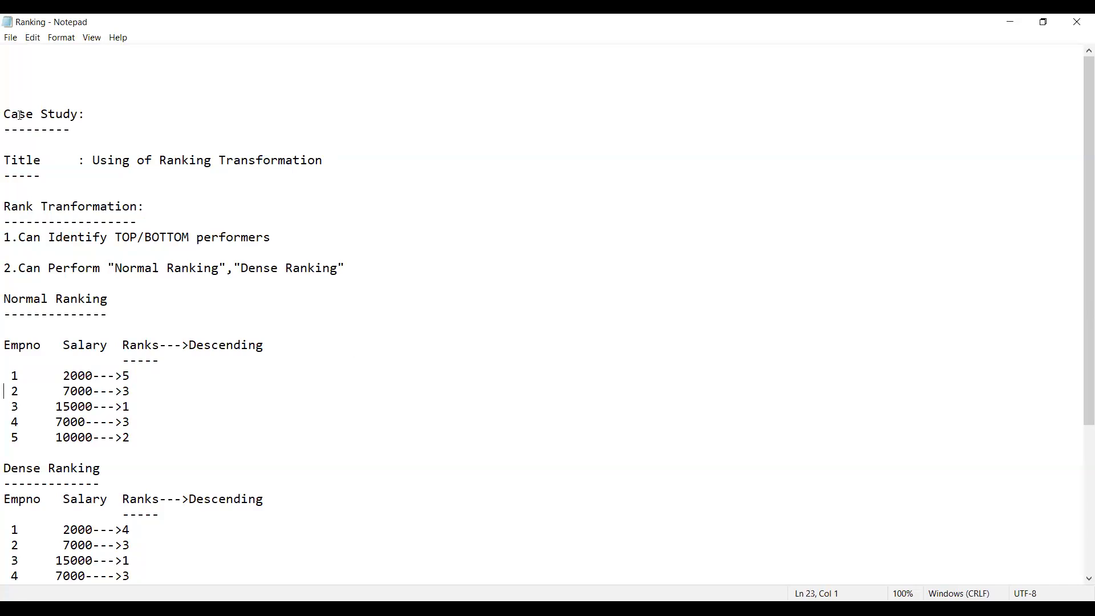
key(shift+Down)
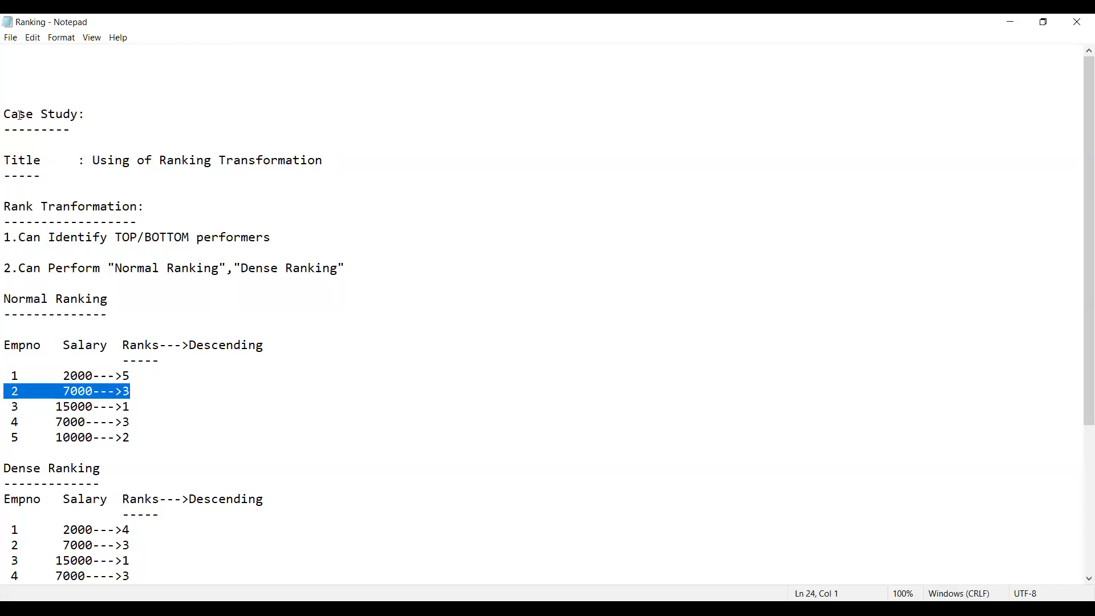
key(shift+Down)
key(shift+Down)
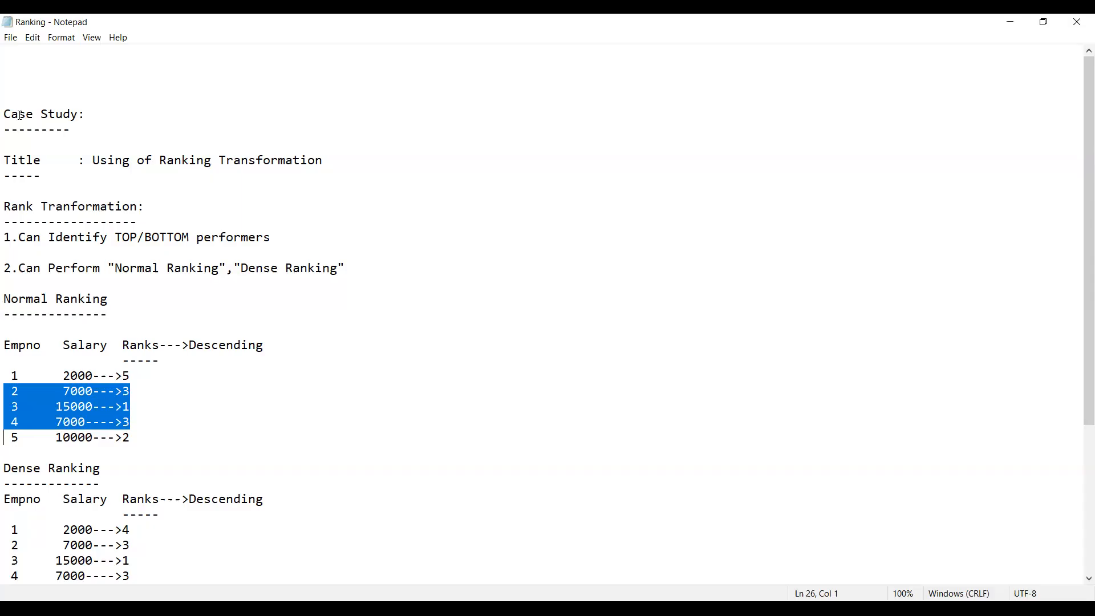
key(Right)
key(Up)
key(Up)
key(Up)
key(shift+Down)
key(shift+Down)
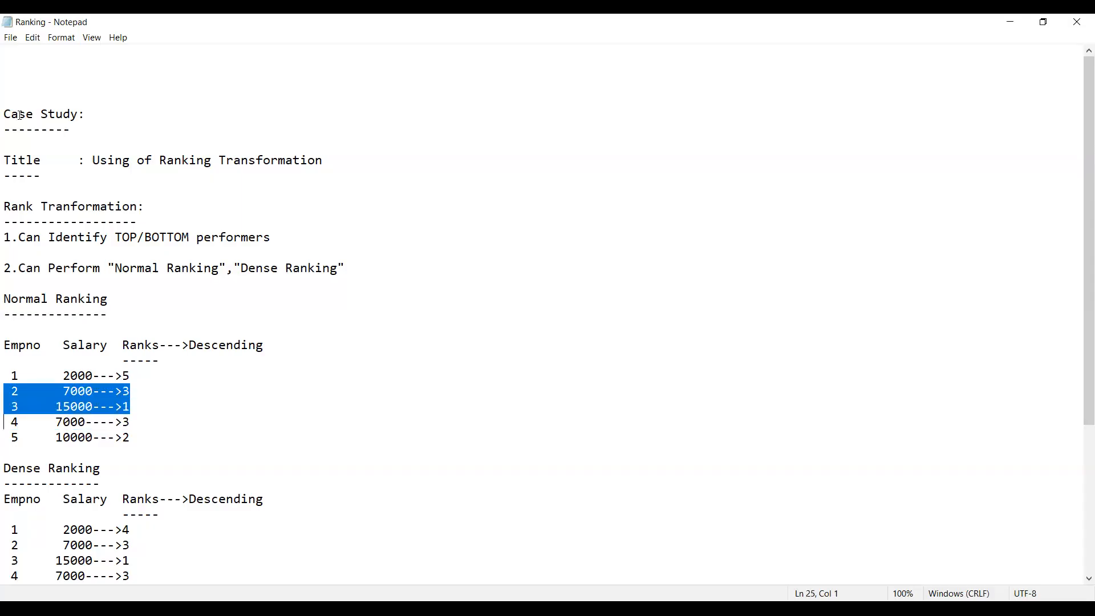
key(shift+Down)
key(Up)
key(Up)
key(shift+Down)
key(shift+Down)
key(Down)
key(Up)
key(shift+Down)
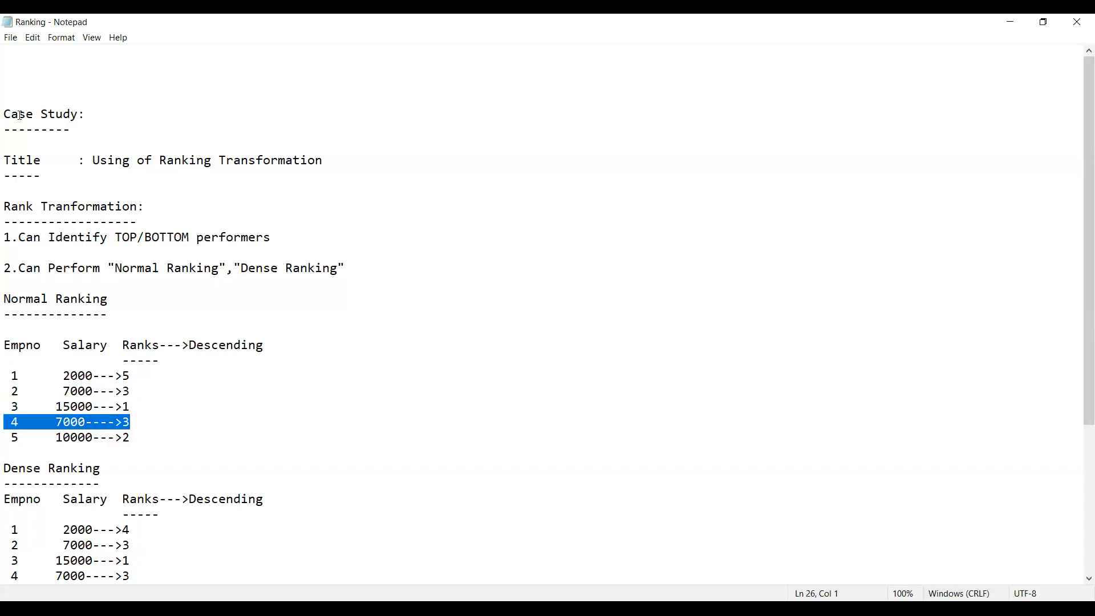
key(Up)
key(Up)
key(Up)
key(Up)
key(shift+Down)
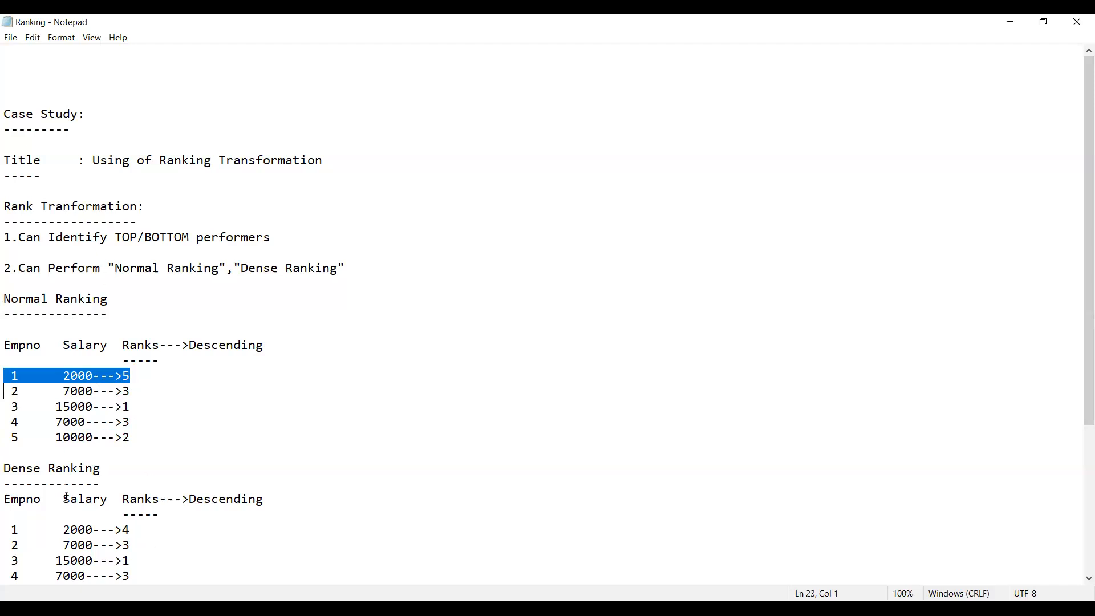
click(66, 348)
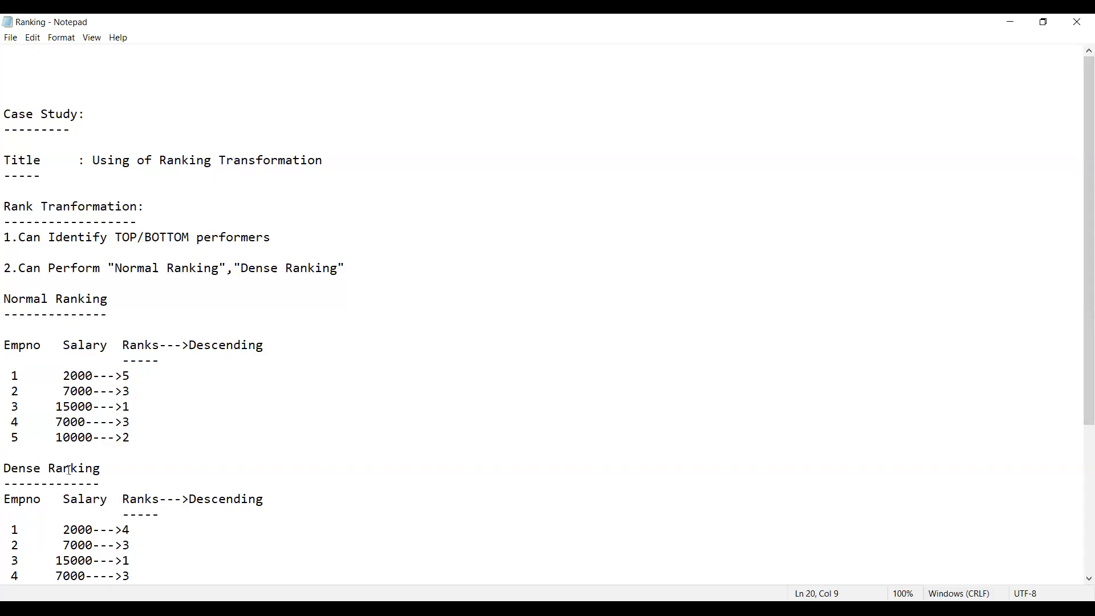
Step: Examine the Dense Ranking example, comparing how the employee salaries are ranked in descending order
click(6, 521)
key(shift+Down)
key(shift+Down)
key(Down)
key(Down)
key(Up)
key(Up)
key(Up)
key(Down)
key(shift+Up)
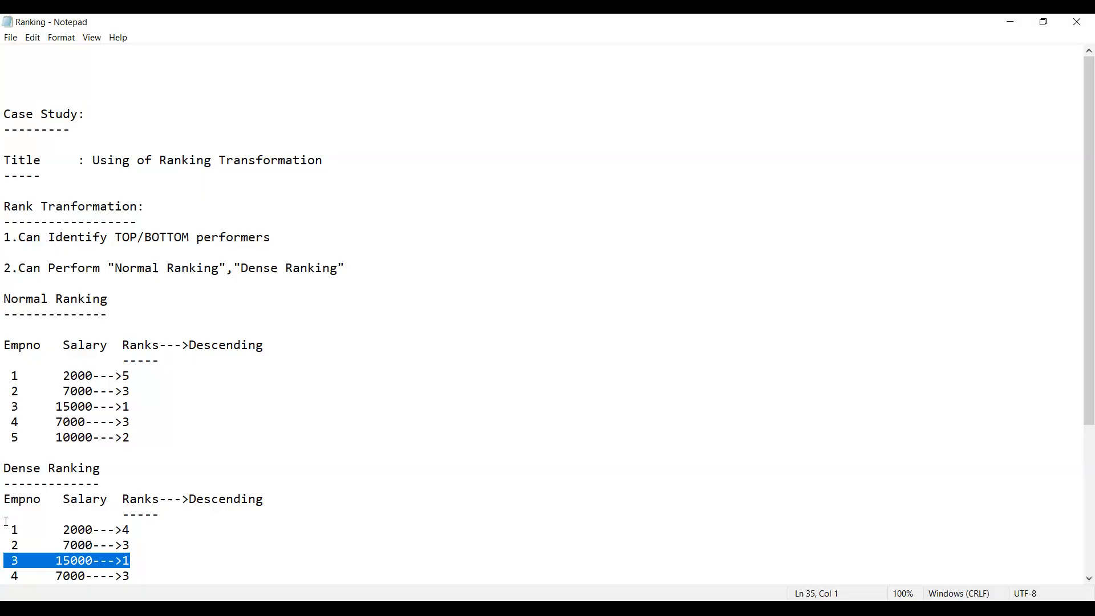
key(Down)
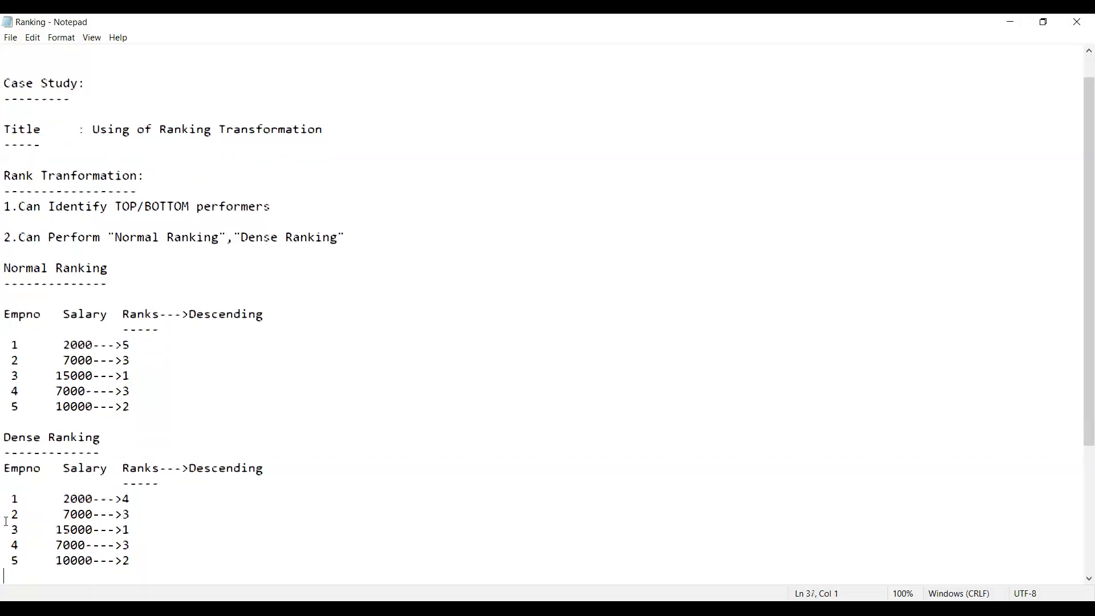
key(shift+Down)
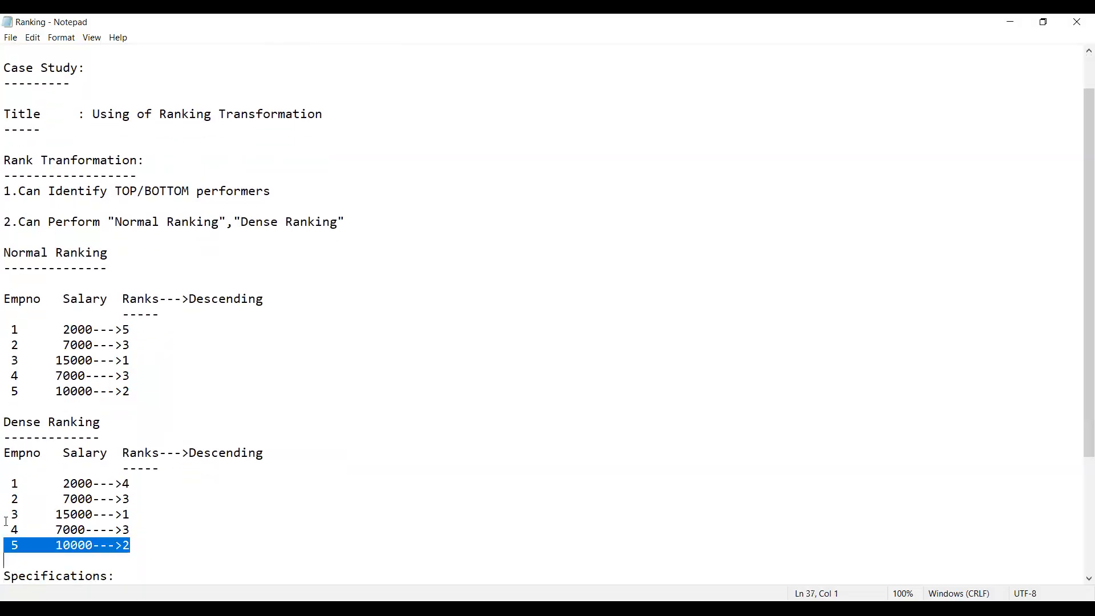
key(Up)
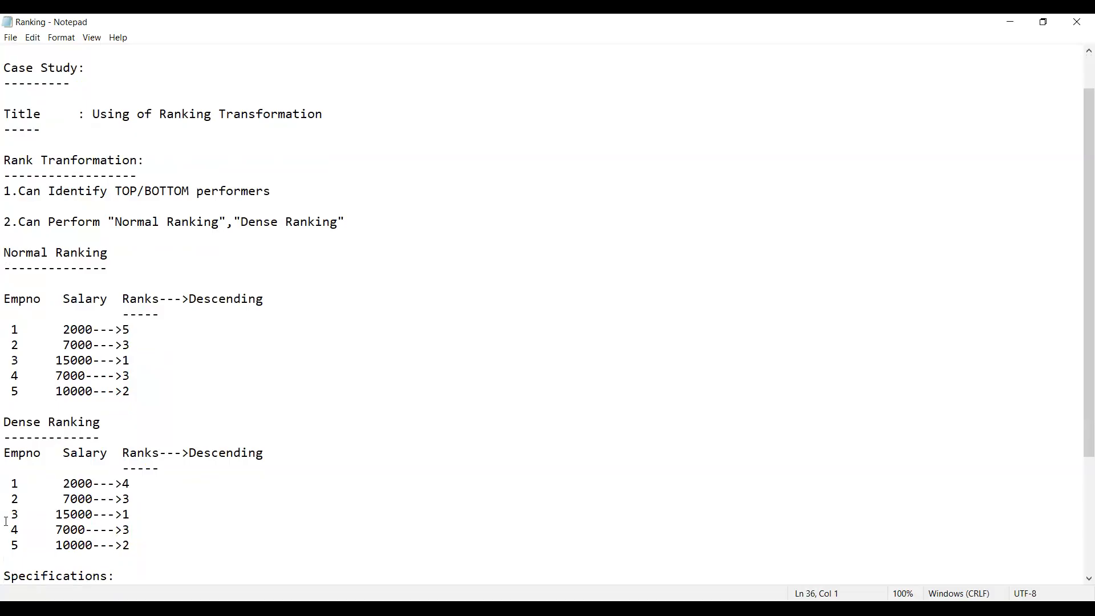
key(shift+Up)
key(Down)
key(shift+Down)
key(Up)
key(Up)
key(Up)
key(shift+Down)
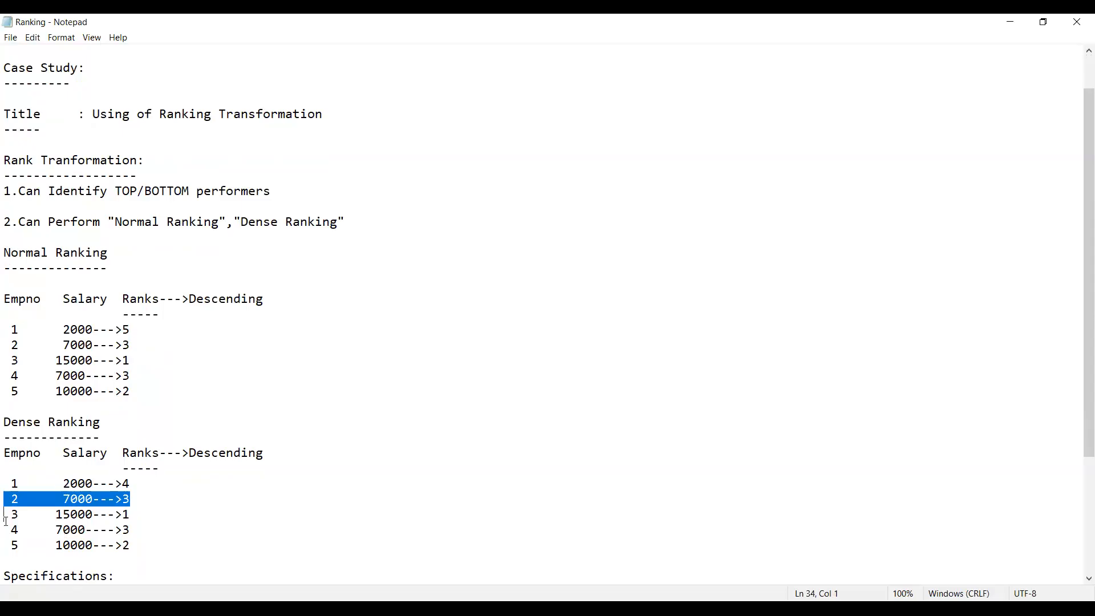
key(Up)
key(Up)
key(shift+Down)
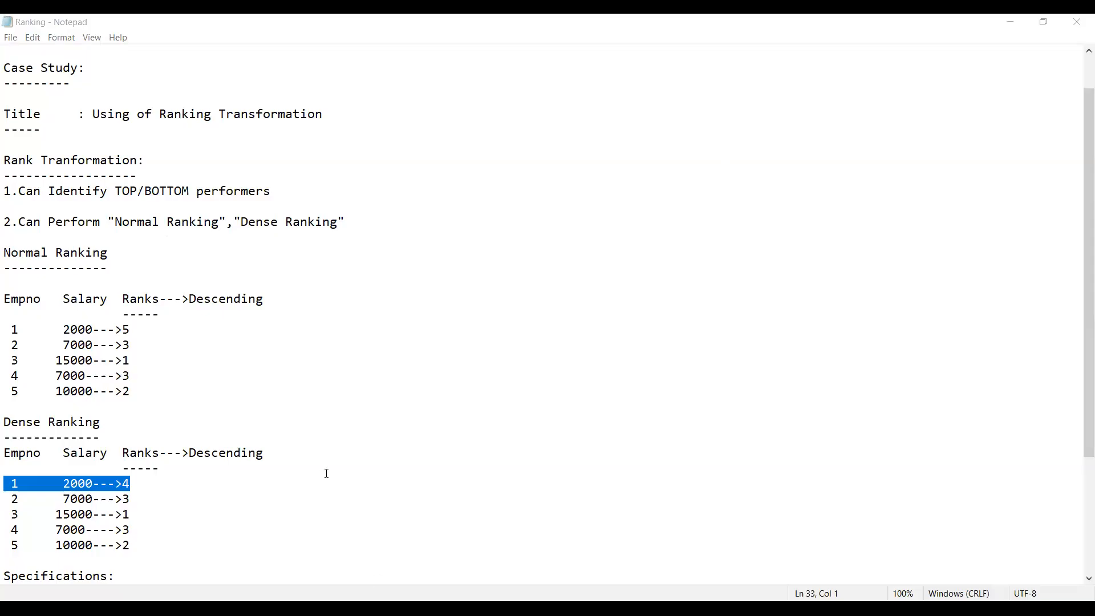
Step: Review the source and sink data storage details under Specifications at the end of the notes
click(317, 527)
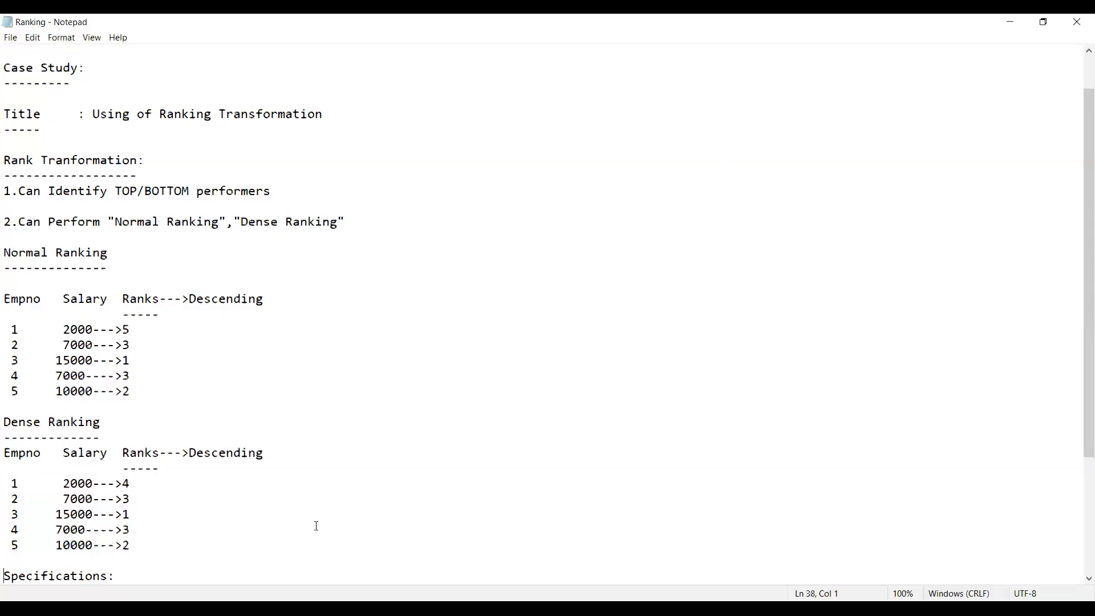
key(ctrl+End)
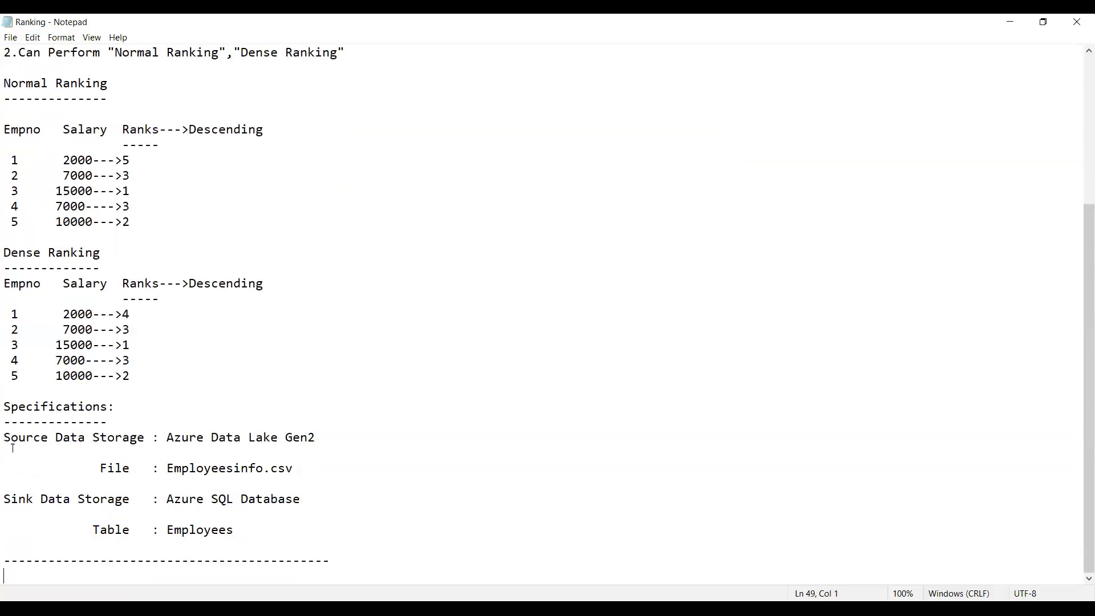
key(shift+Down)
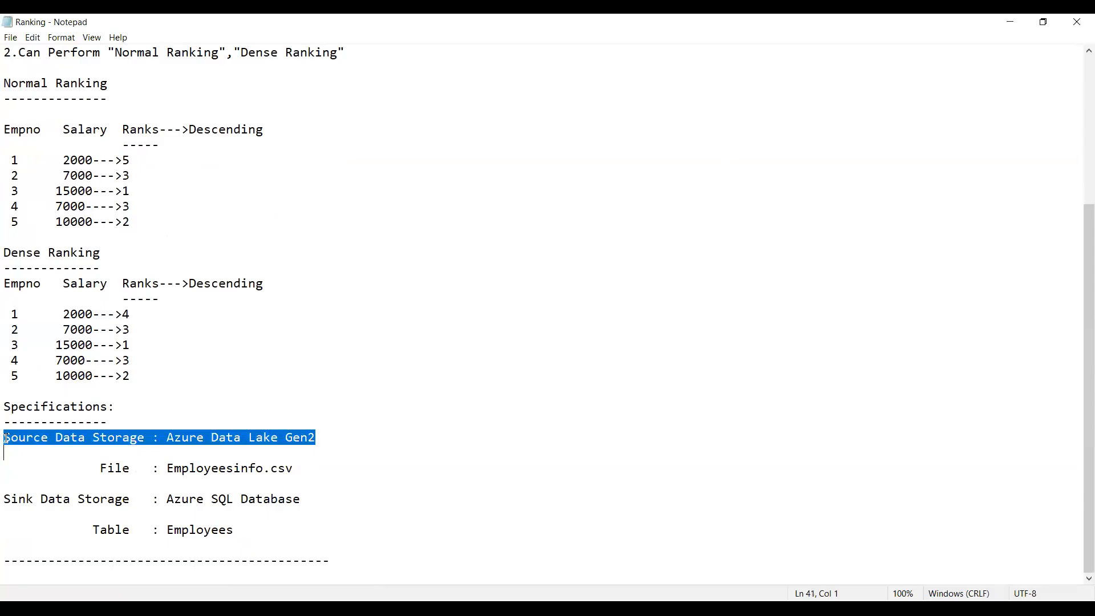
key(shift+Down)
key(shift+Down)
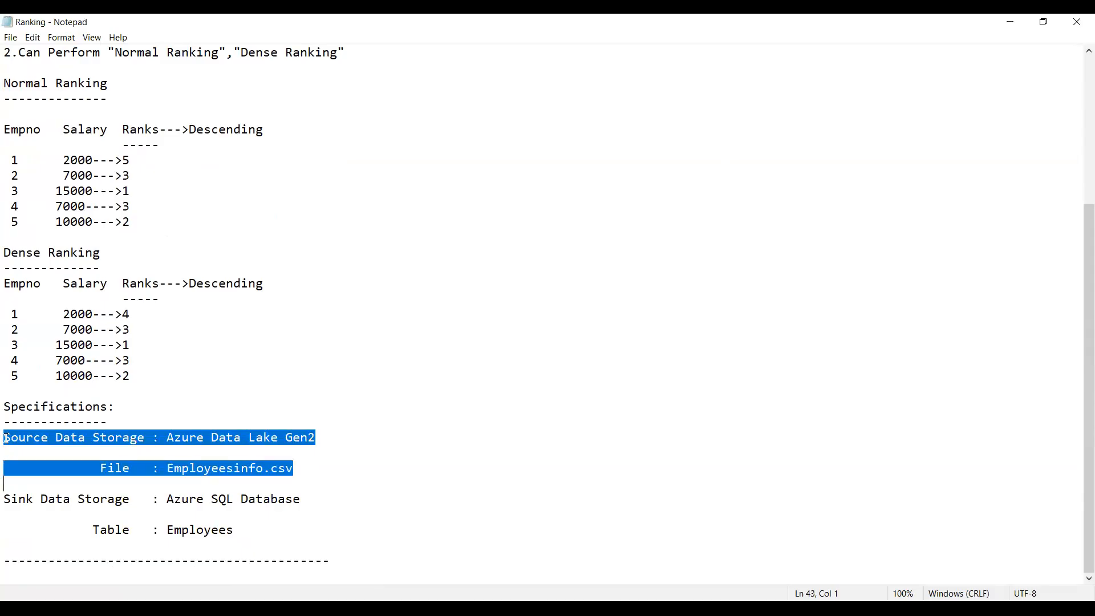
key(Down)
key(Down)
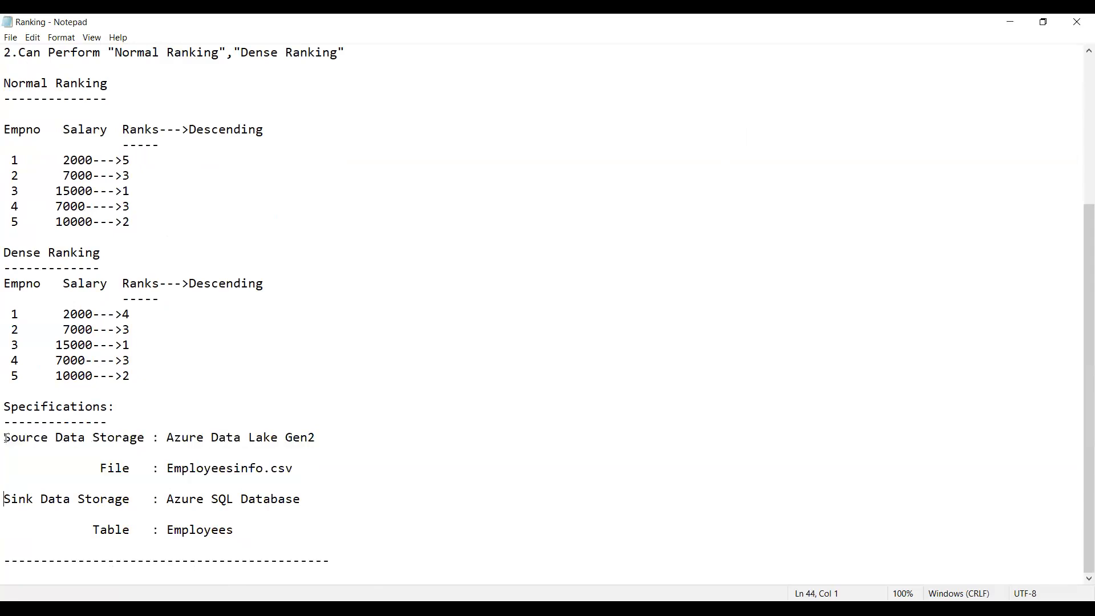
key(shift+Down)
key(shift+Down)
key(shift+Down)
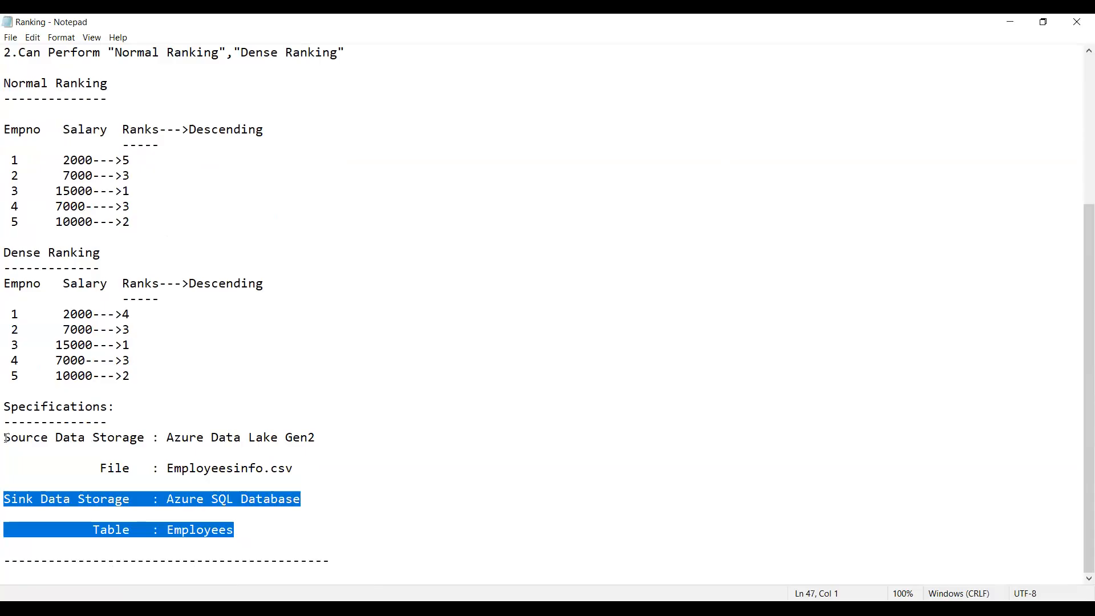
key(Down)
key(Down)
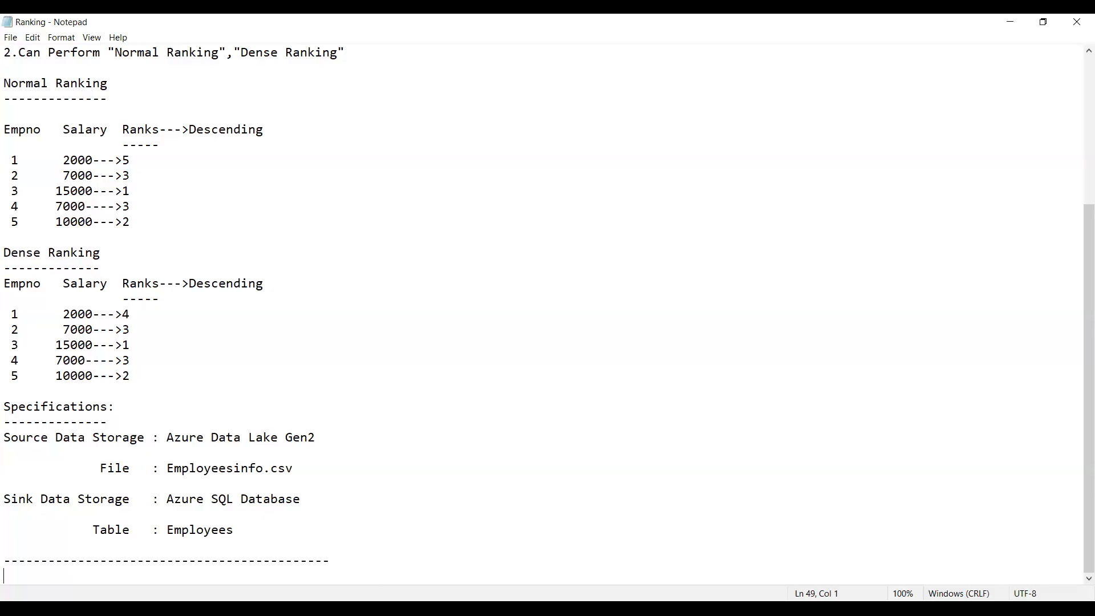
Step: Switch to the Azure portal in the browser and name the new resource group RankingRG
key(alt+Tab)
key(alt+Tab)
key(alt+Tab)
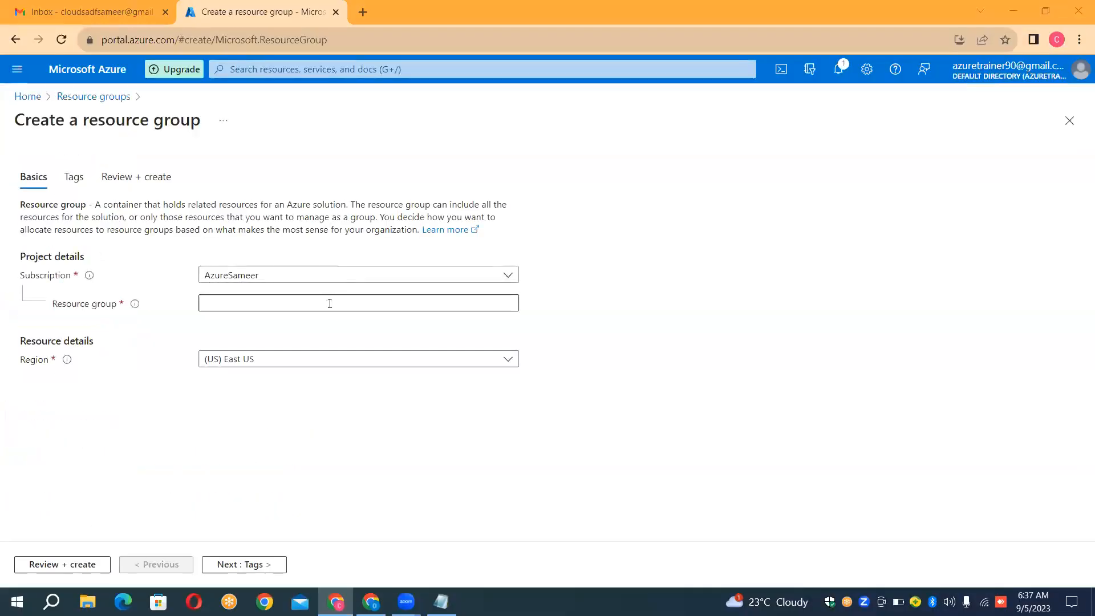
click(330, 303)
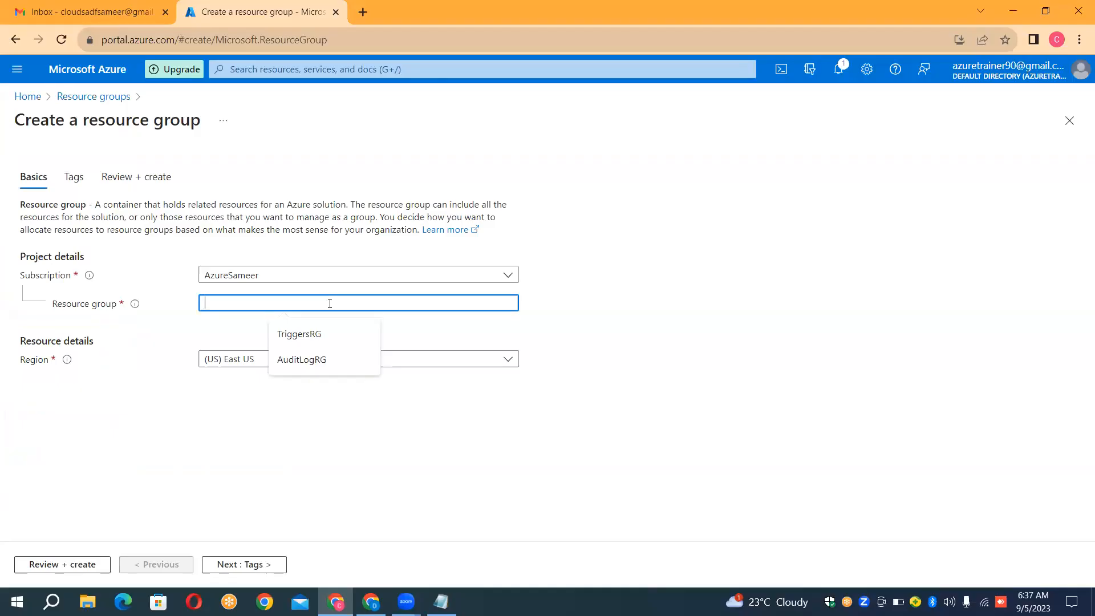
text(Rank)
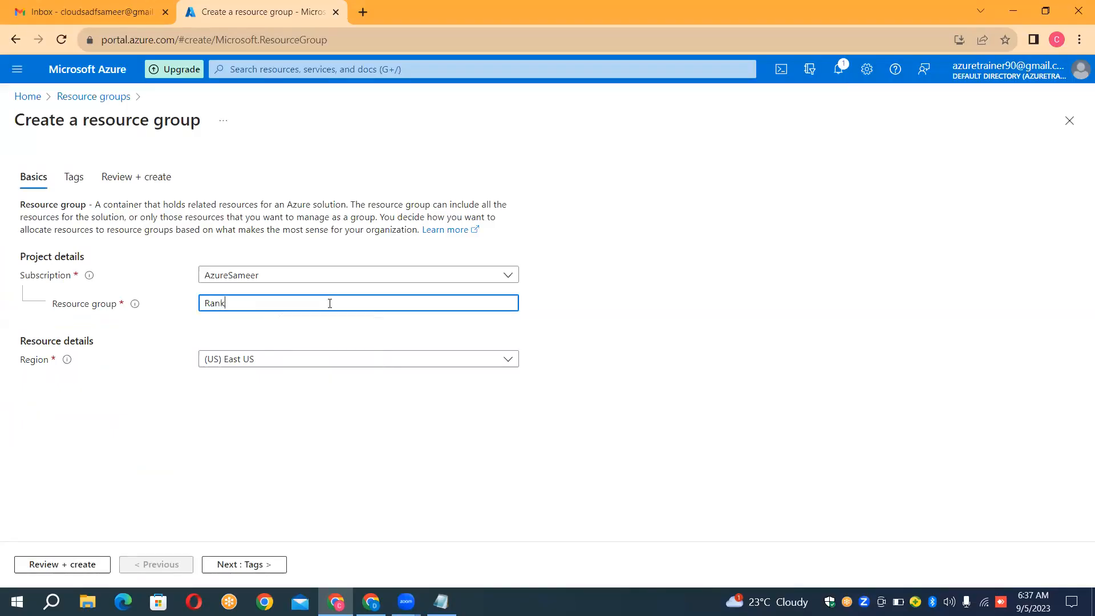
text(ingR)
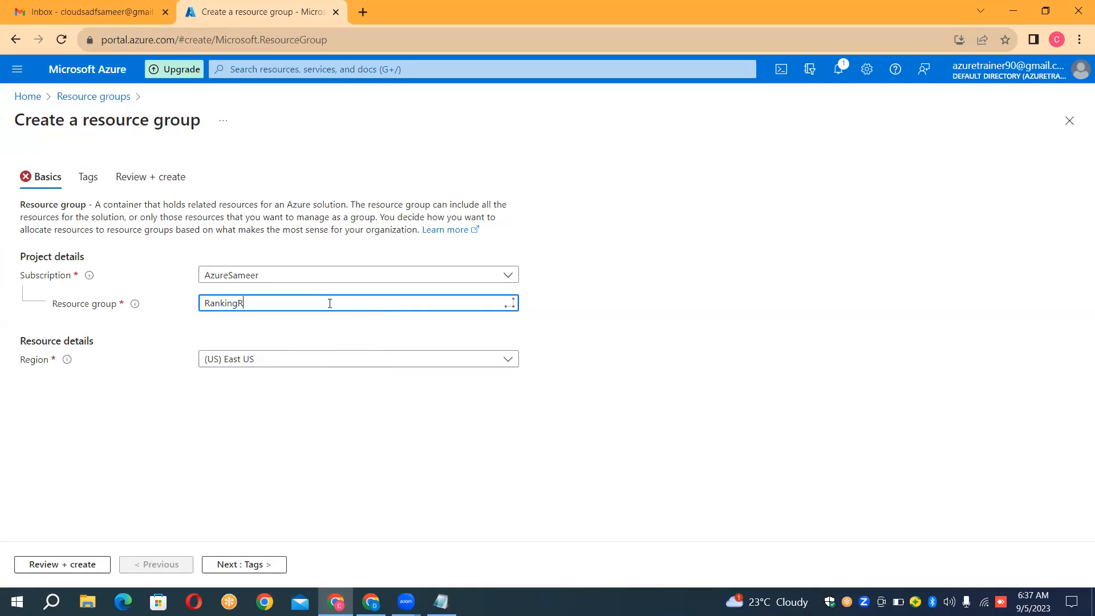
text(G)
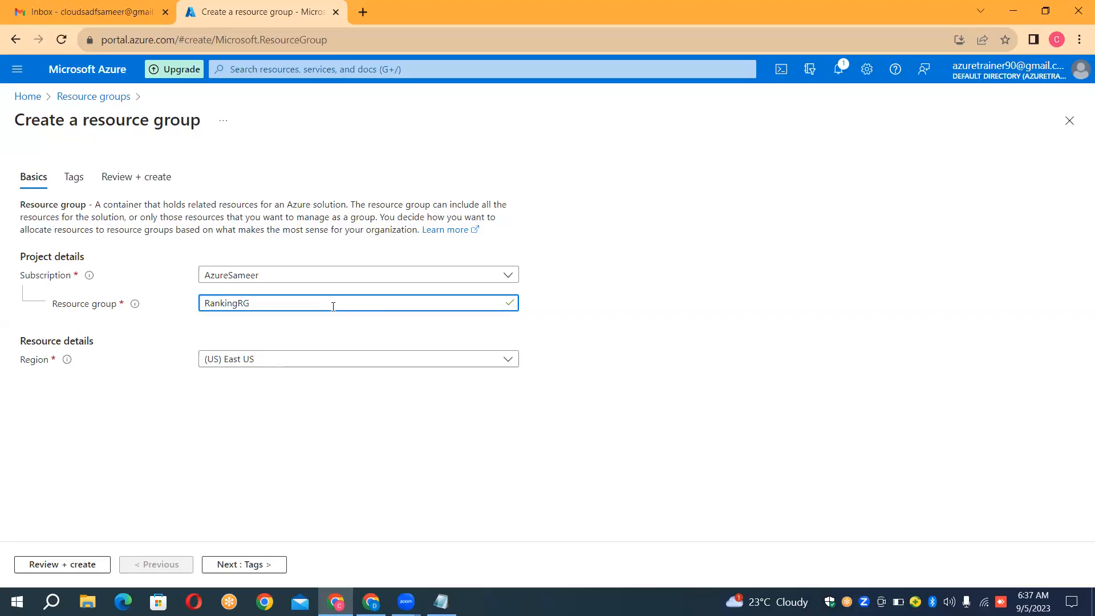
Step: Review and create the RankingRG resource group in East US, and open its overview page
click(86, 564)
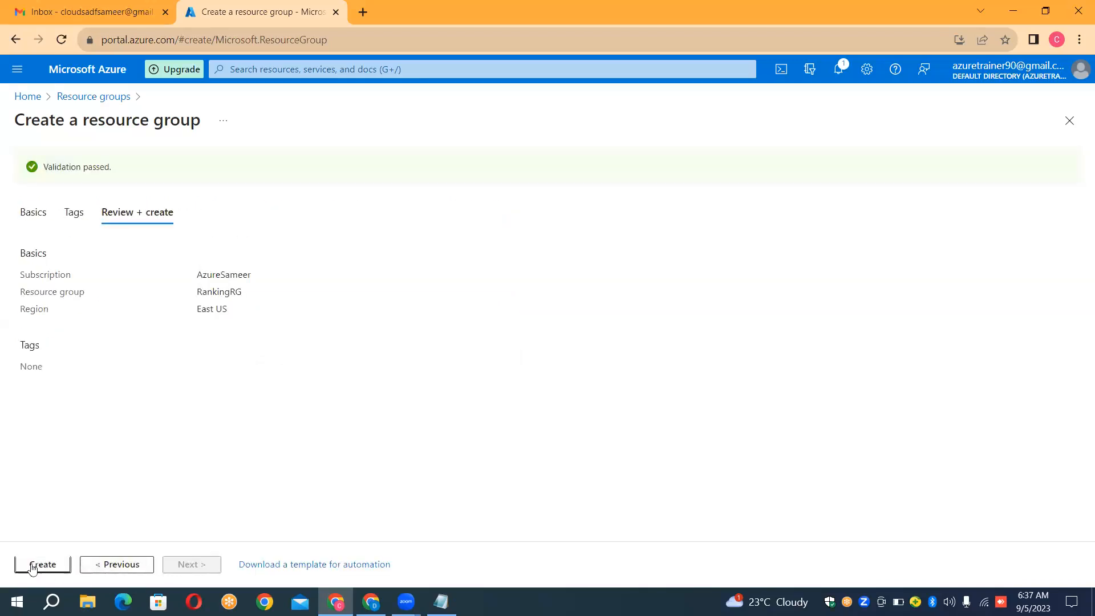
click(35, 562)
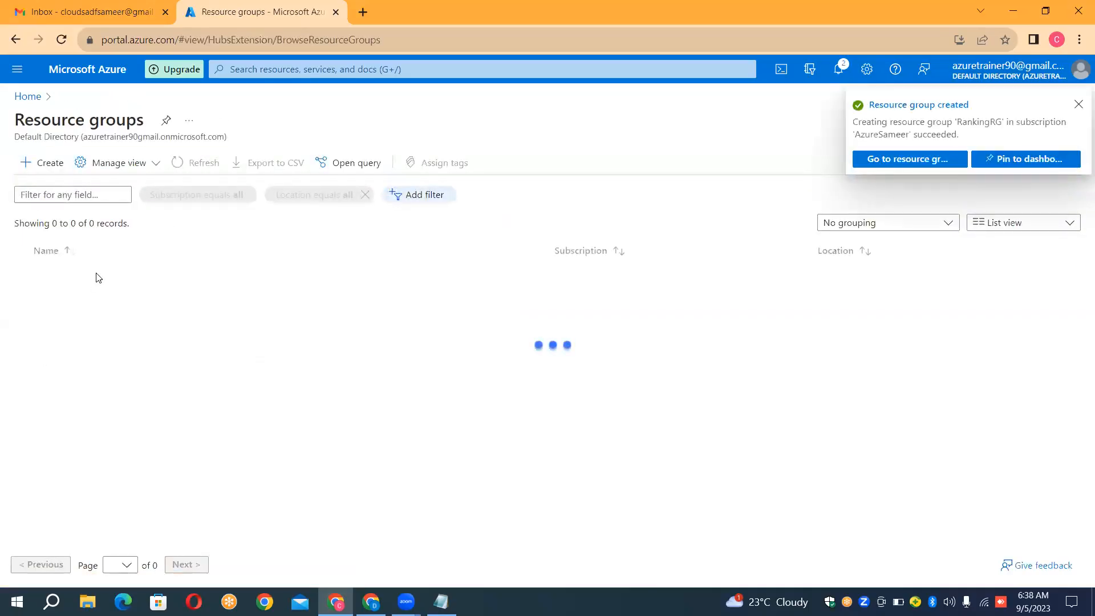
click(891, 164)
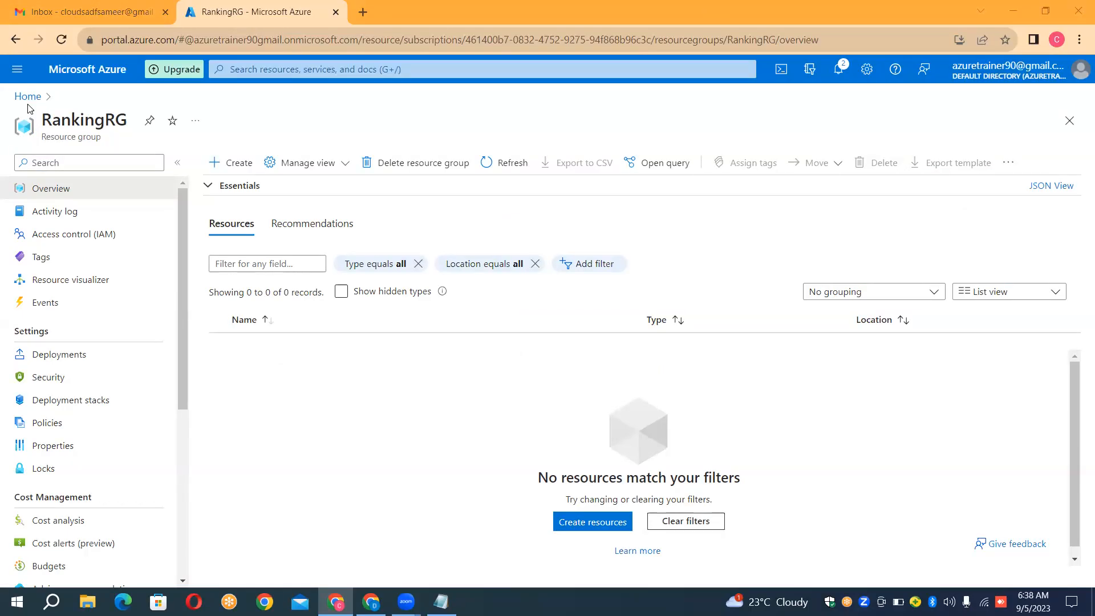
click(367, 9)
click(367, 11)
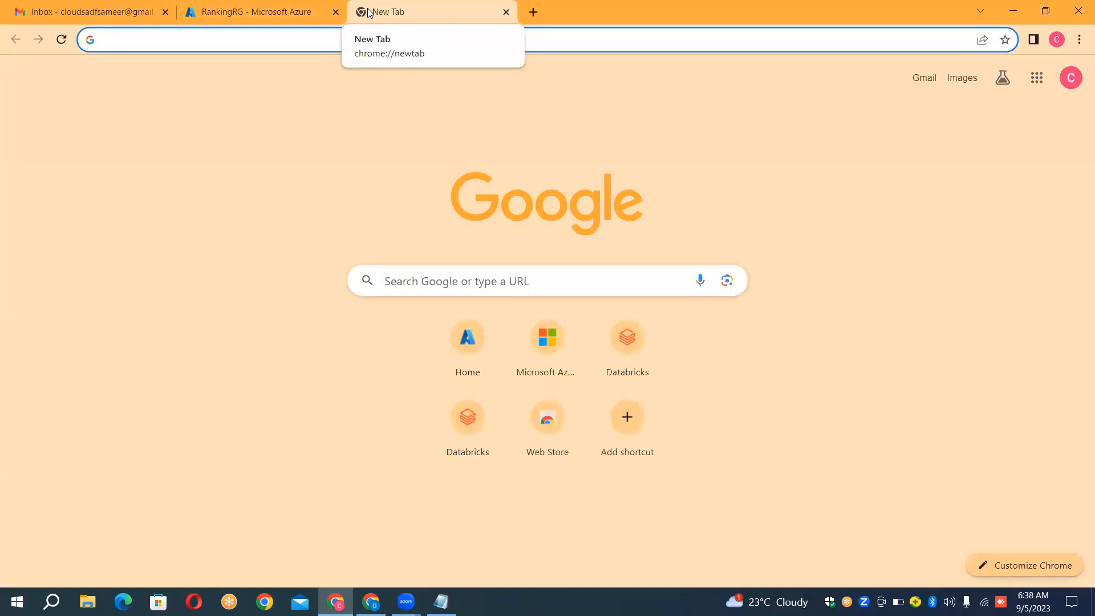
click(481, 333)
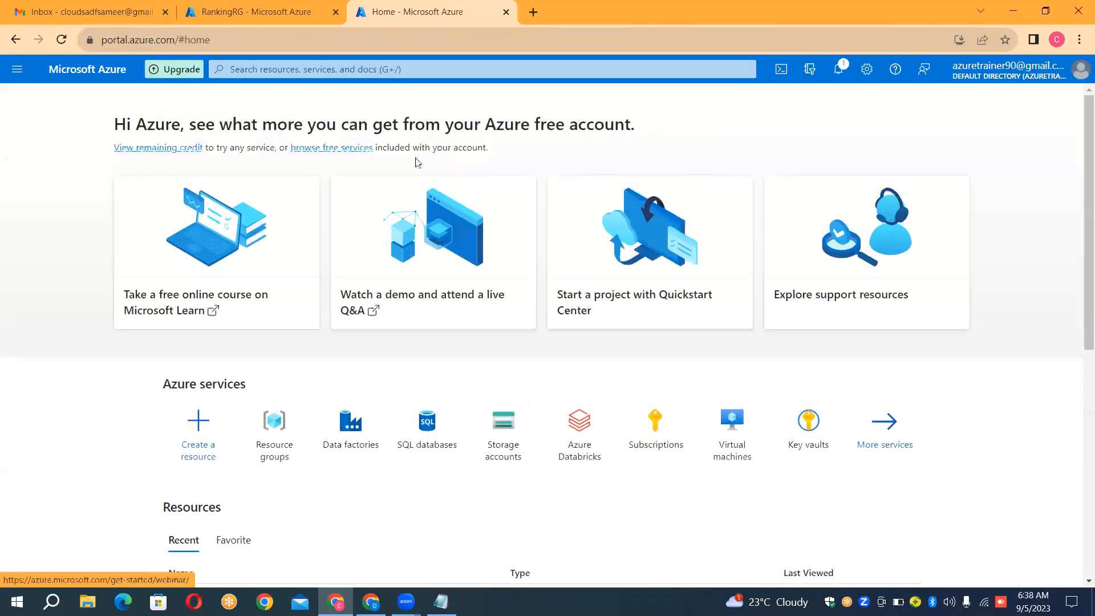
click(422, 438)
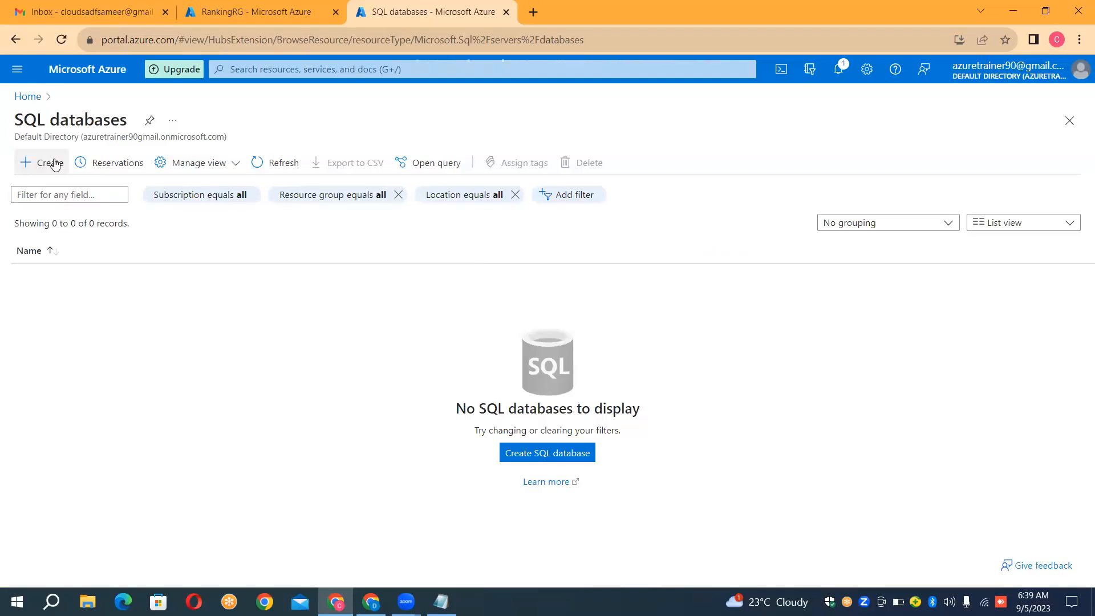
click(55, 164)
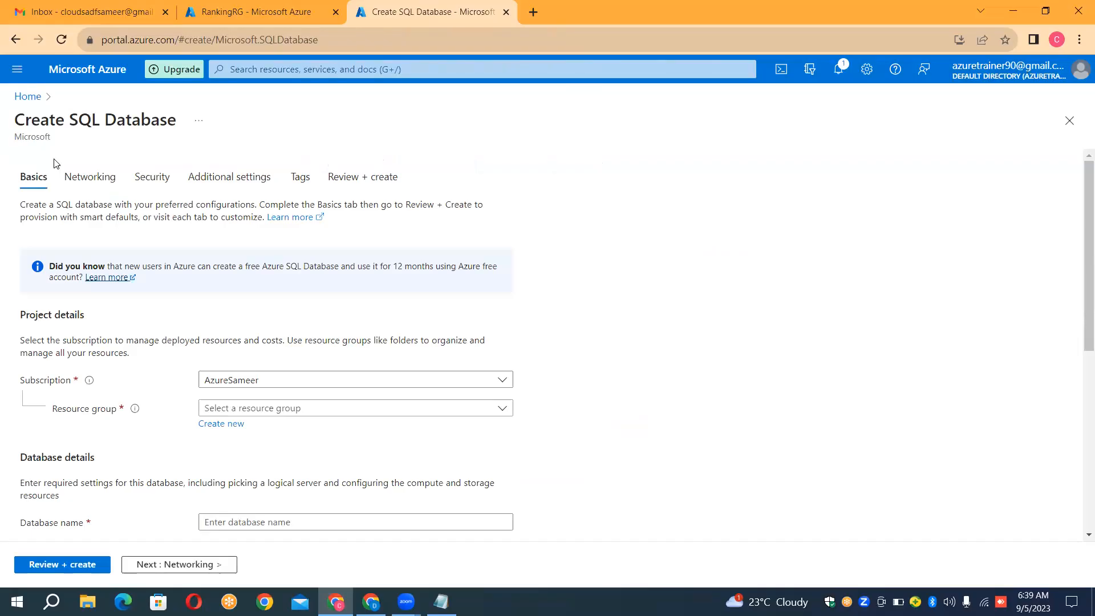
click(303, 412)
click(255, 455)
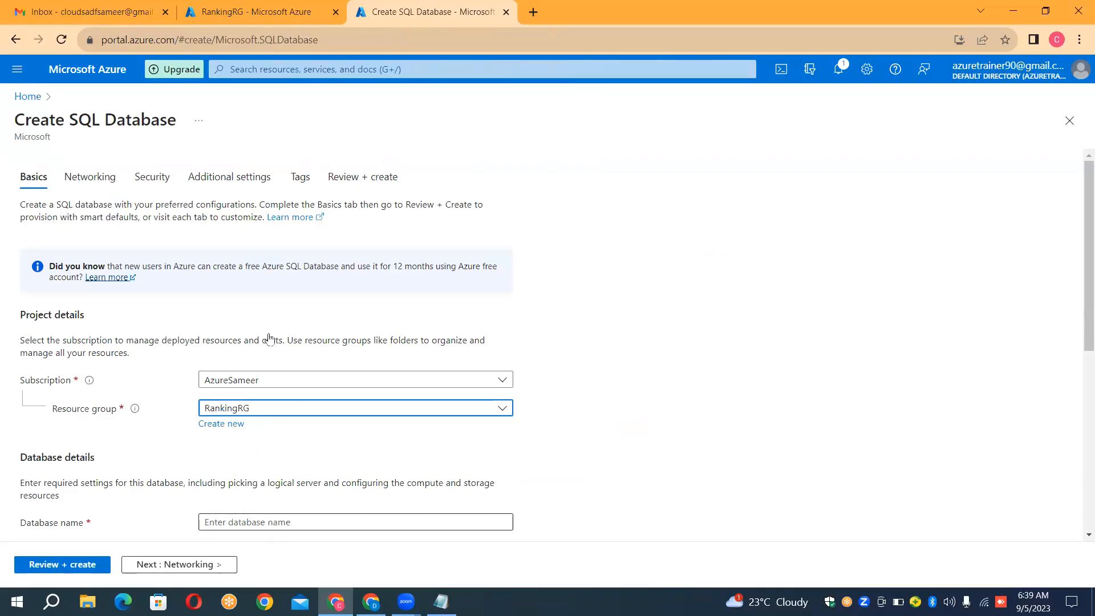
click(264, 5)
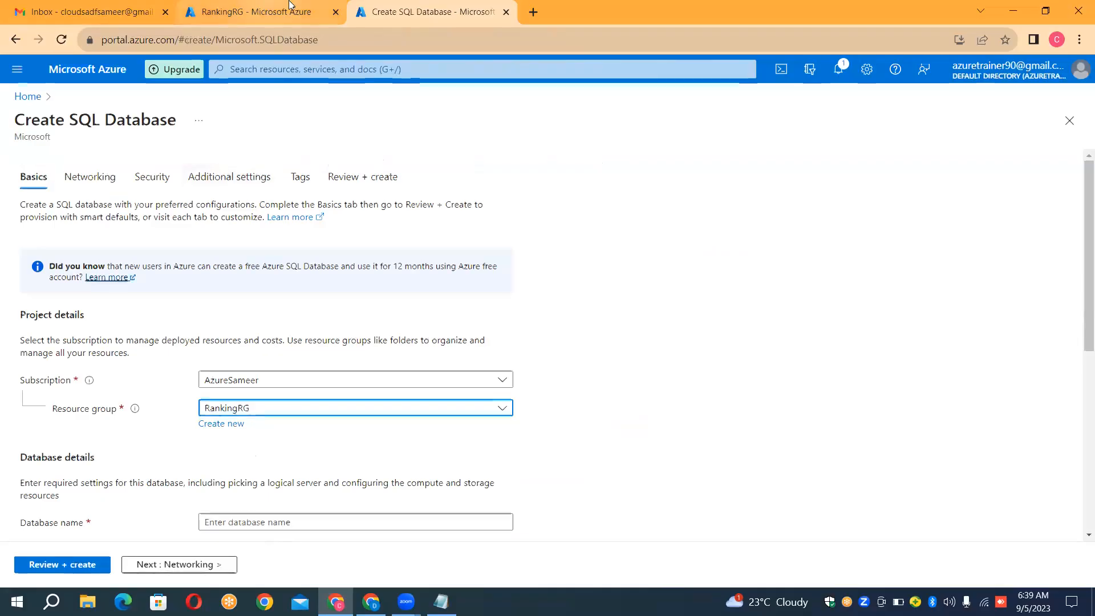
click(508, 12)
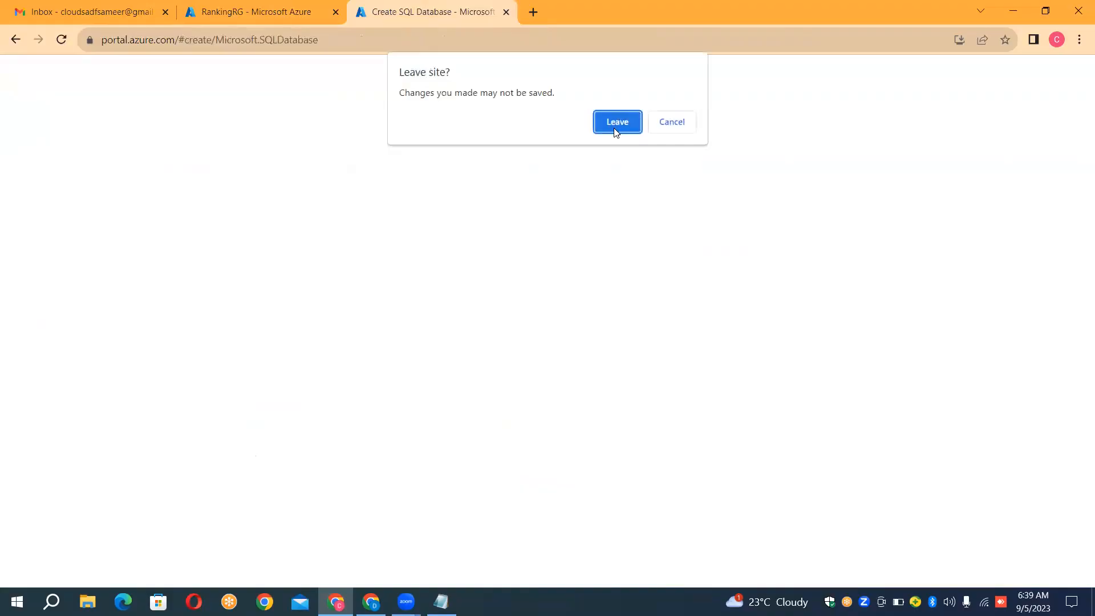
click(614, 126)
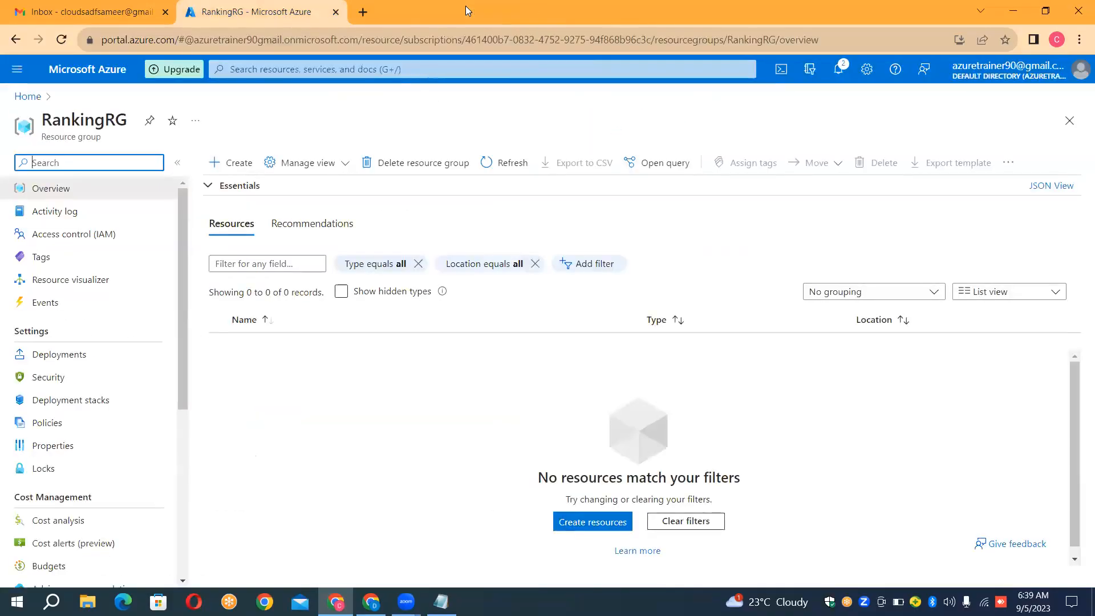
Step: Check the source and sink specifications in the Ranking notes, and open the creation form for a new storage account in the Azure portal
click(441, 602)
click(256, 425)
click(249, 495)
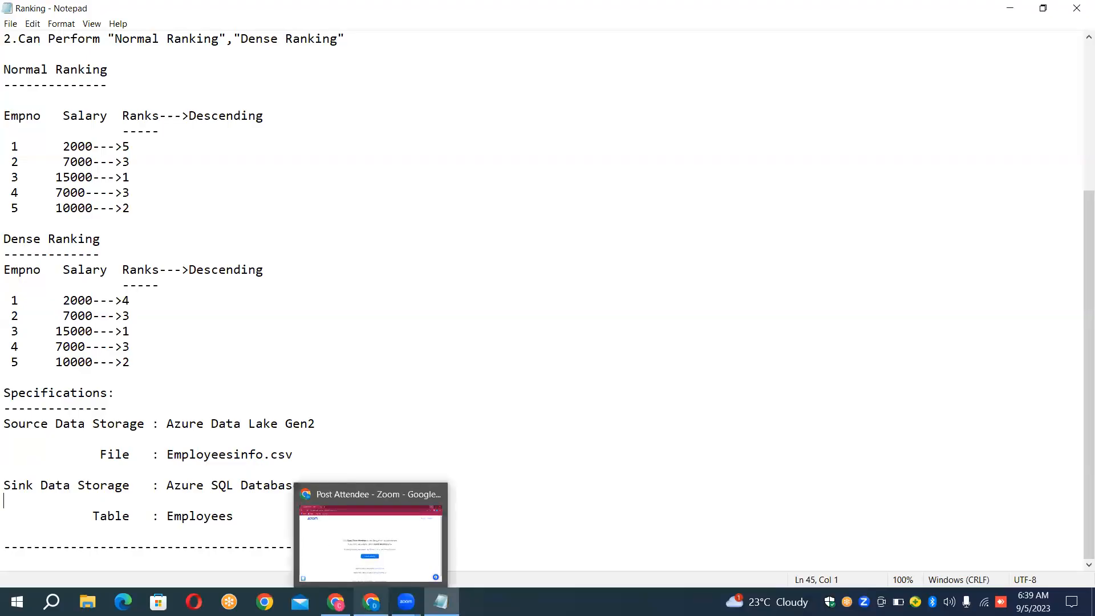
click(336, 602)
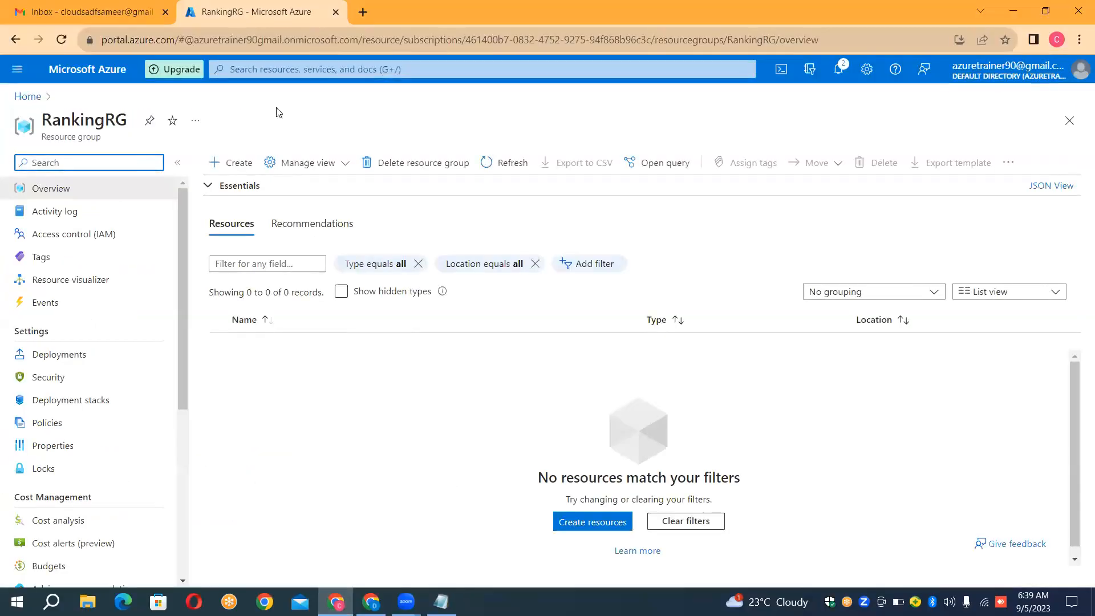
click(365, 14)
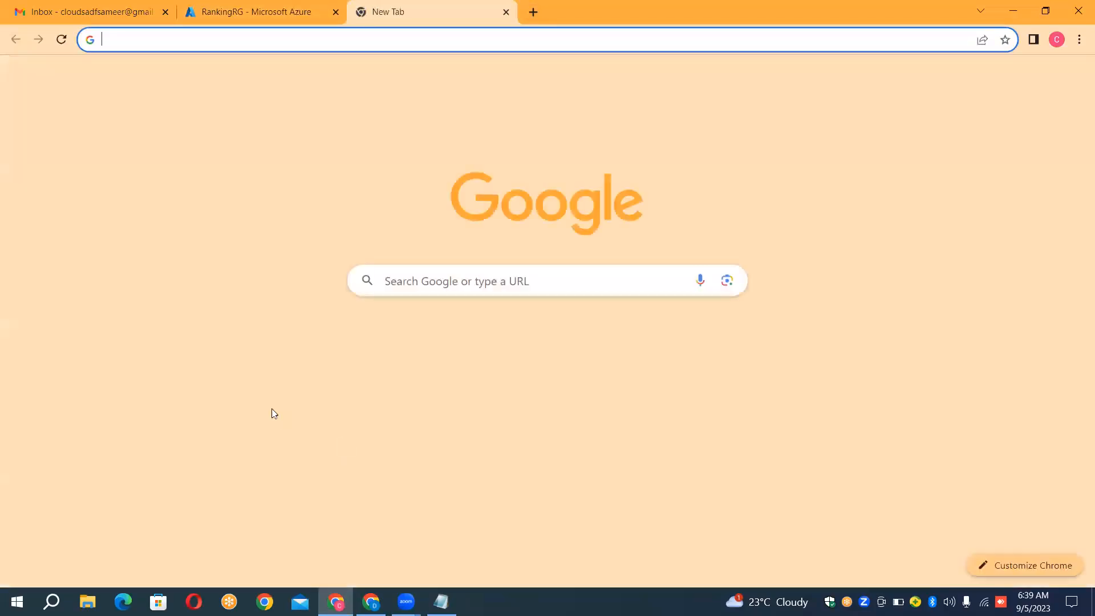
click(447, 352)
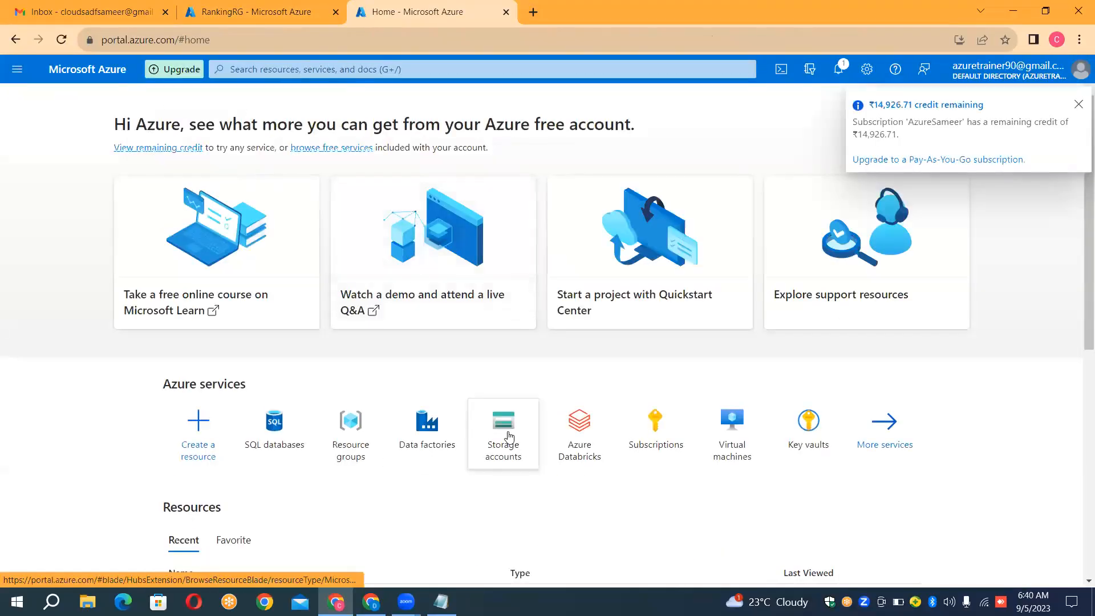
click(509, 436)
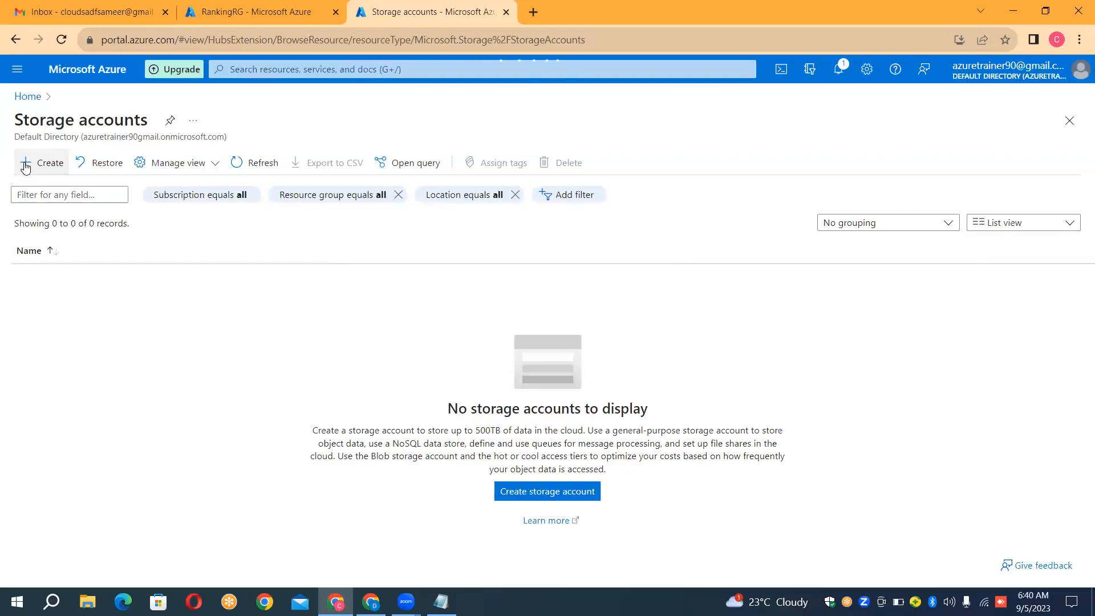
click(26, 167)
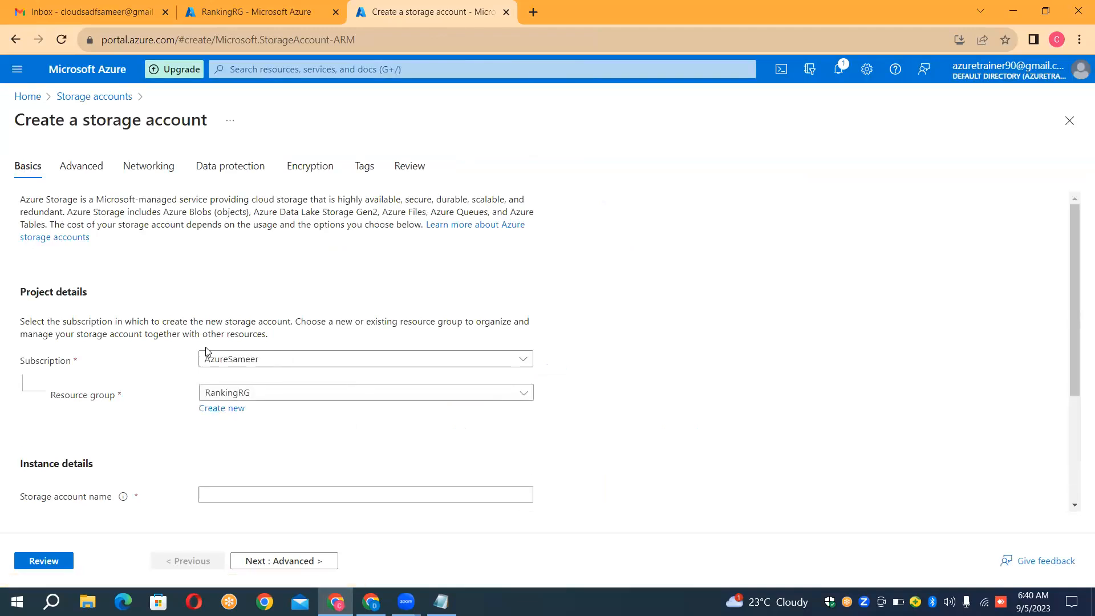
Step: Name the storage account sourceranking in the RankingRG group, then review it and create it with the default settings
click(307, 496)
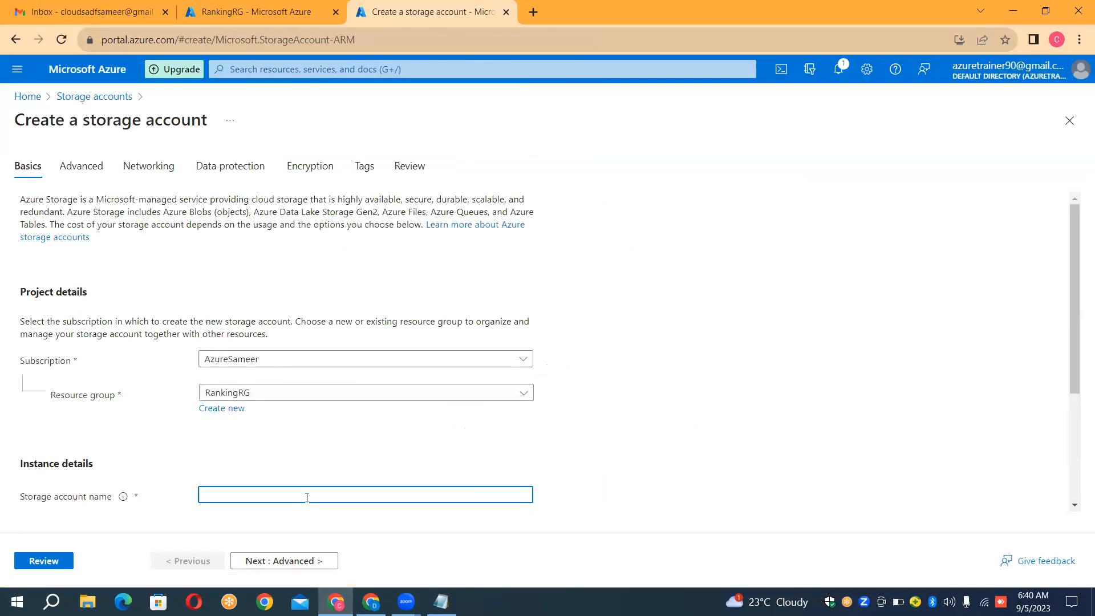
text(sourceranking)
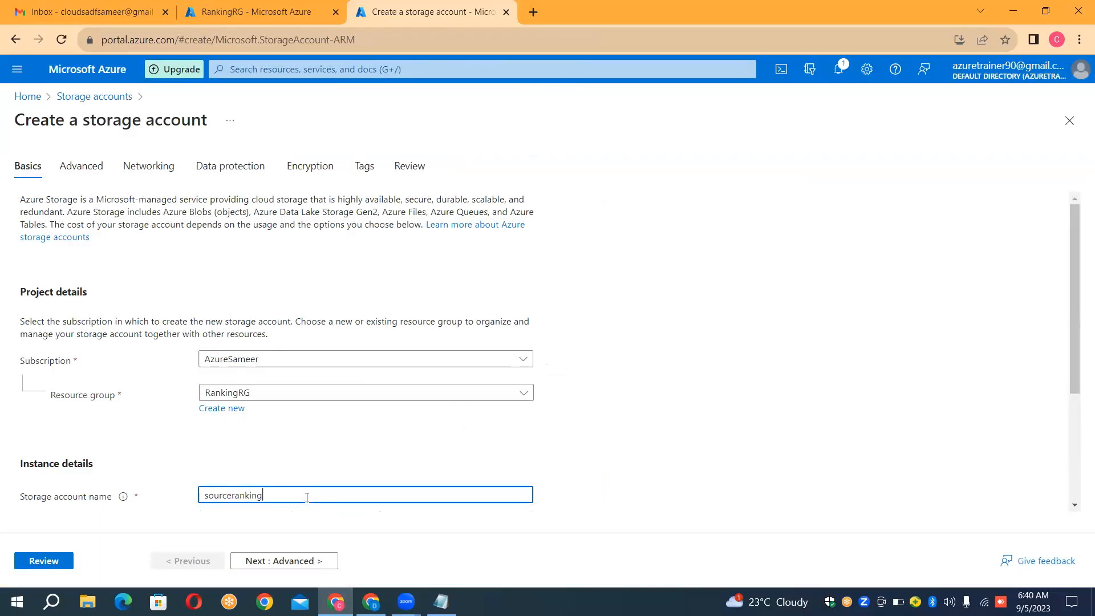
click(646, 511)
scroll(649, 512, down, 1)
scroll(649, 512, down, 3)
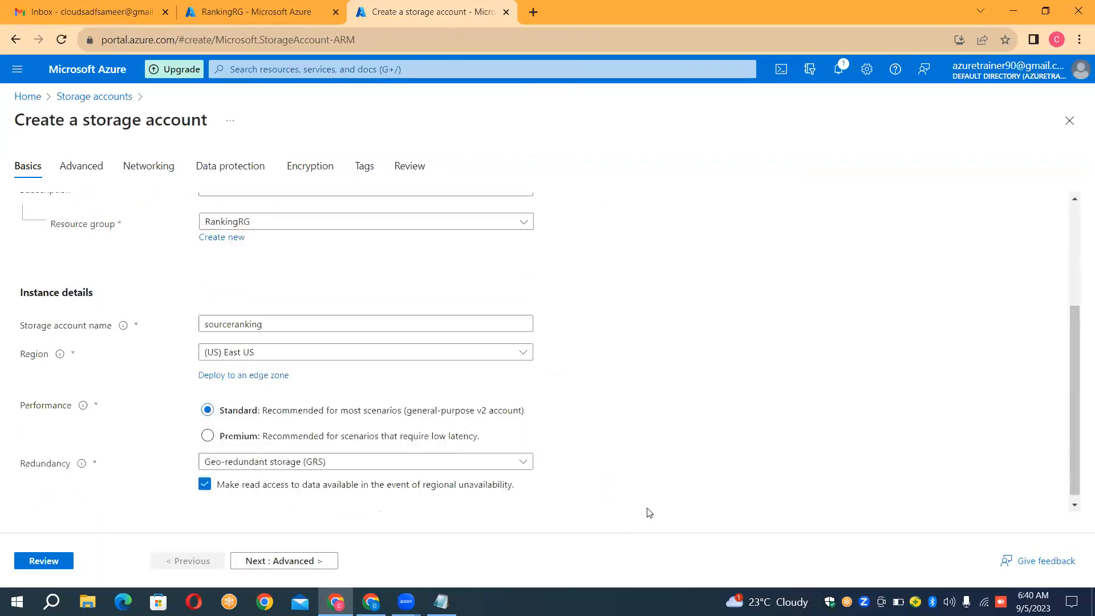
click(36, 562)
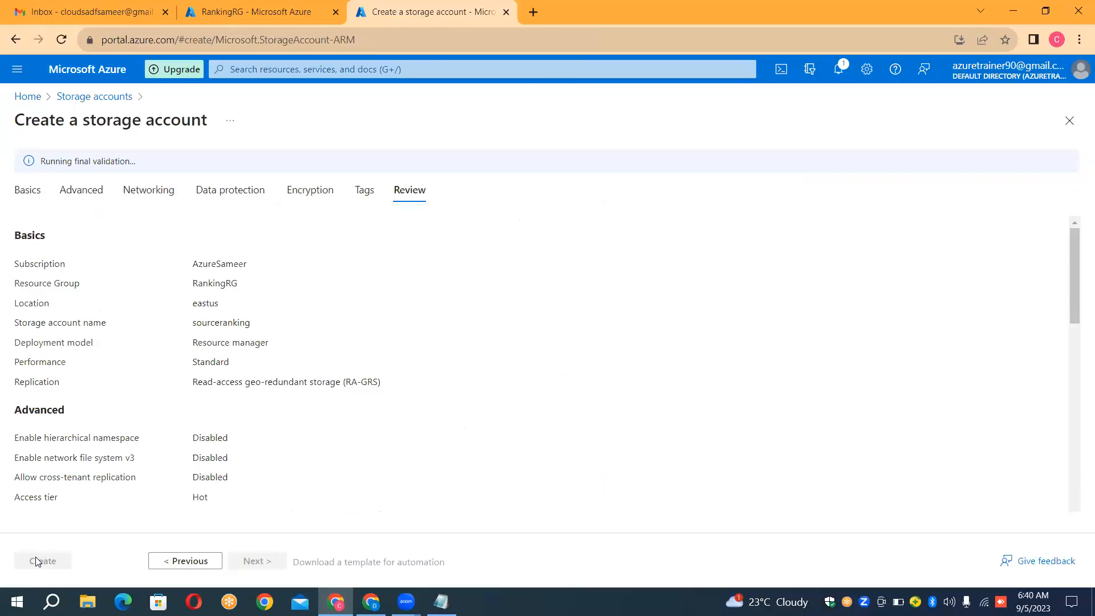
click(35, 562)
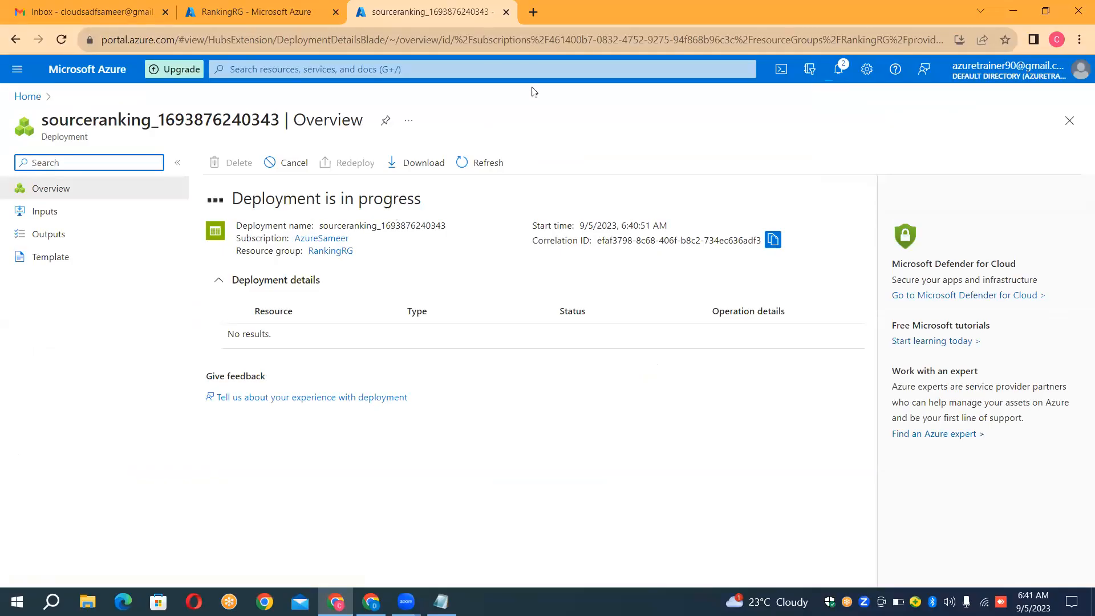
Step: Open the Azure portal home in a separate browser tab, recheck the sink specification in the notes, and start a new SQL database
click(531, 12)
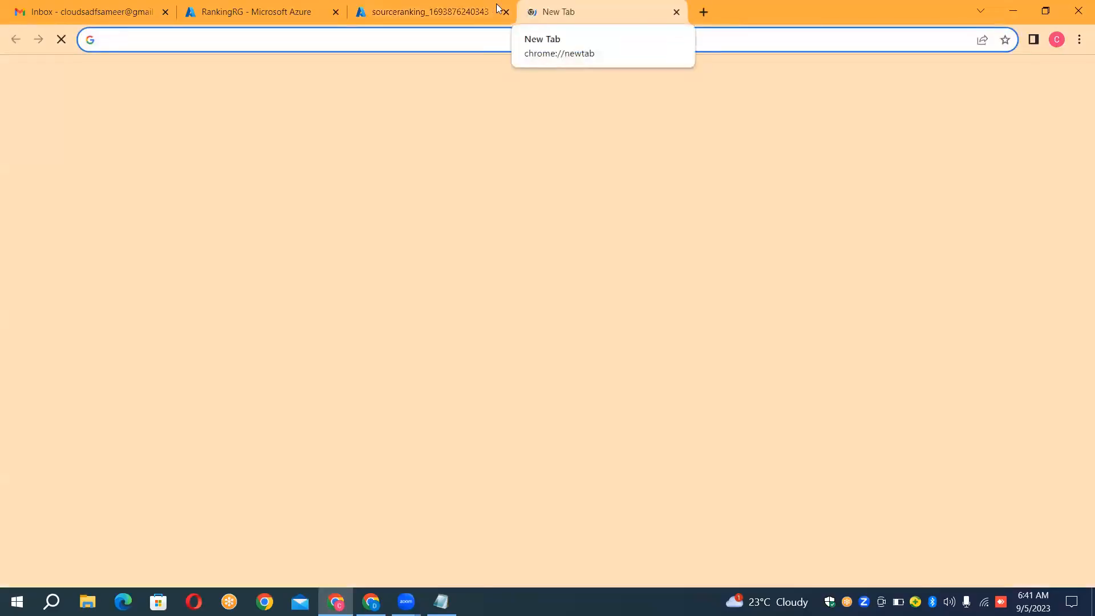
click(463, 9)
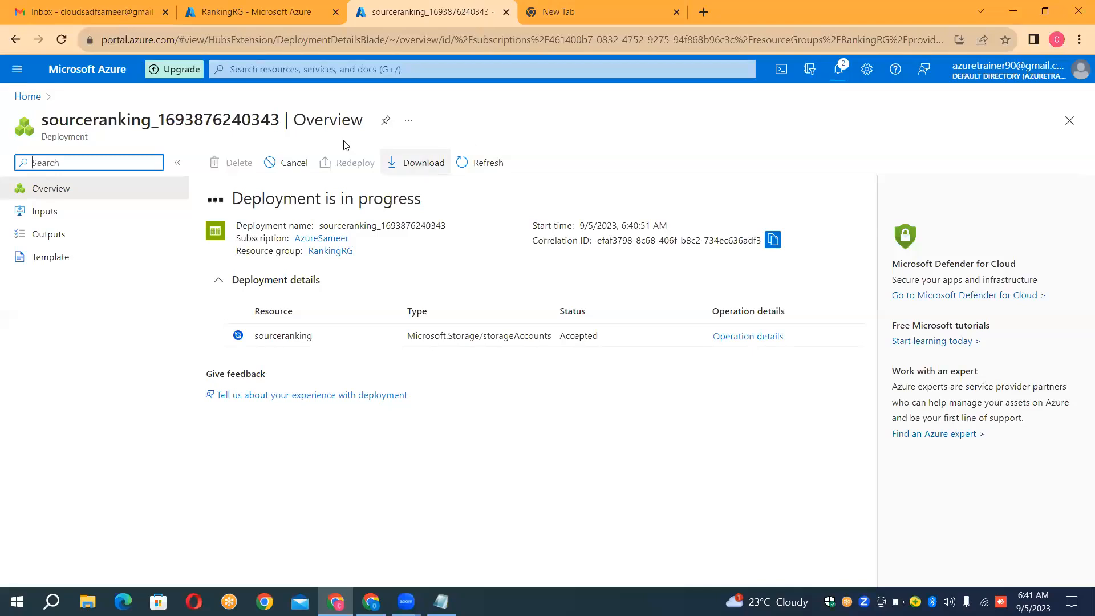
click(617, 10)
click(478, 333)
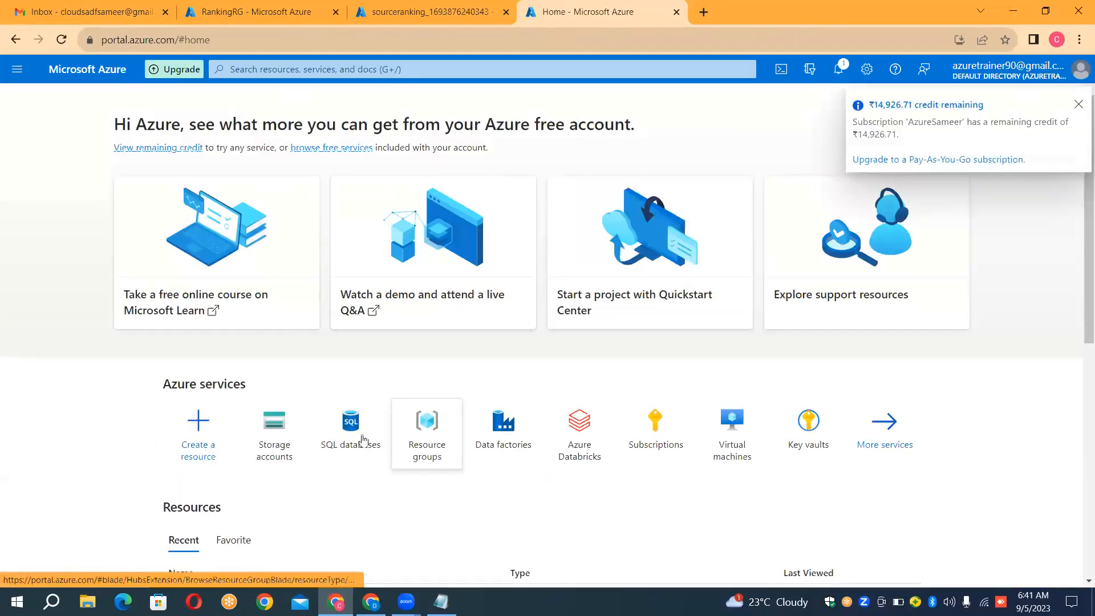
click(359, 453)
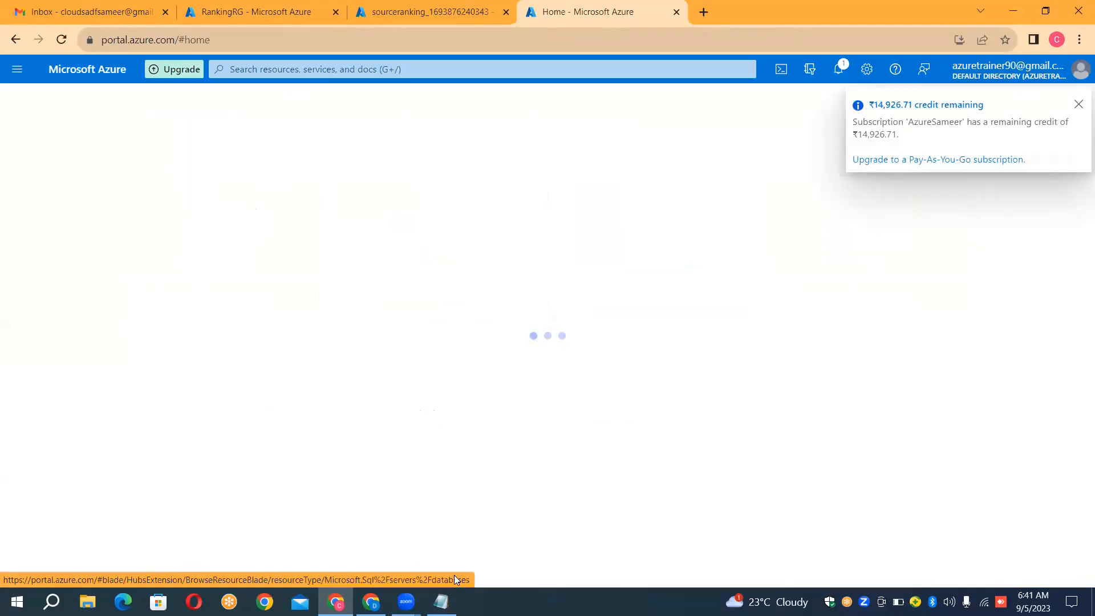
click(441, 602)
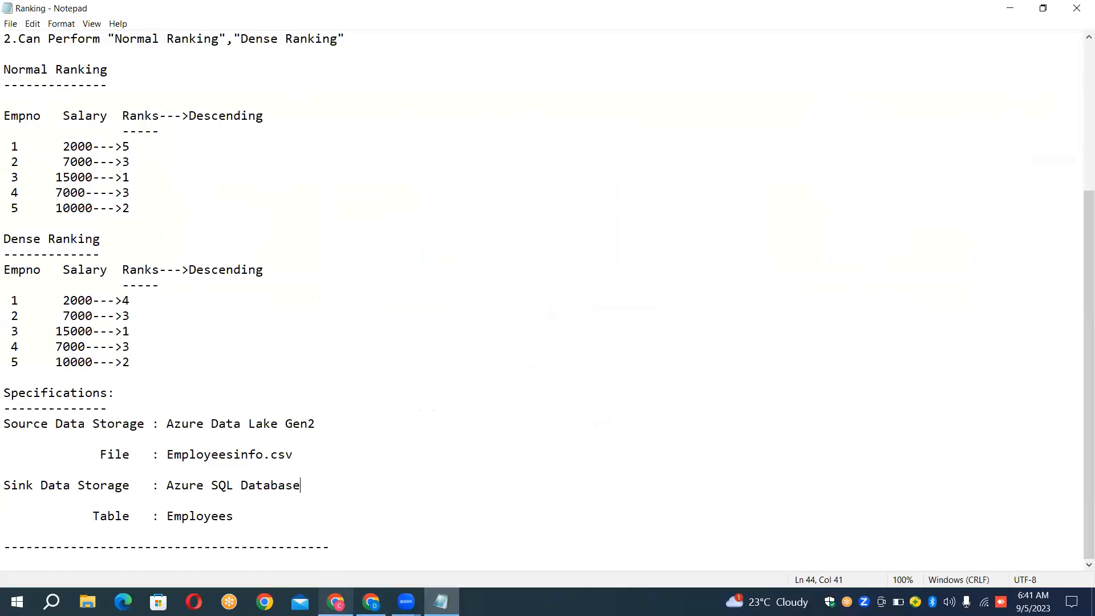
click(371, 602)
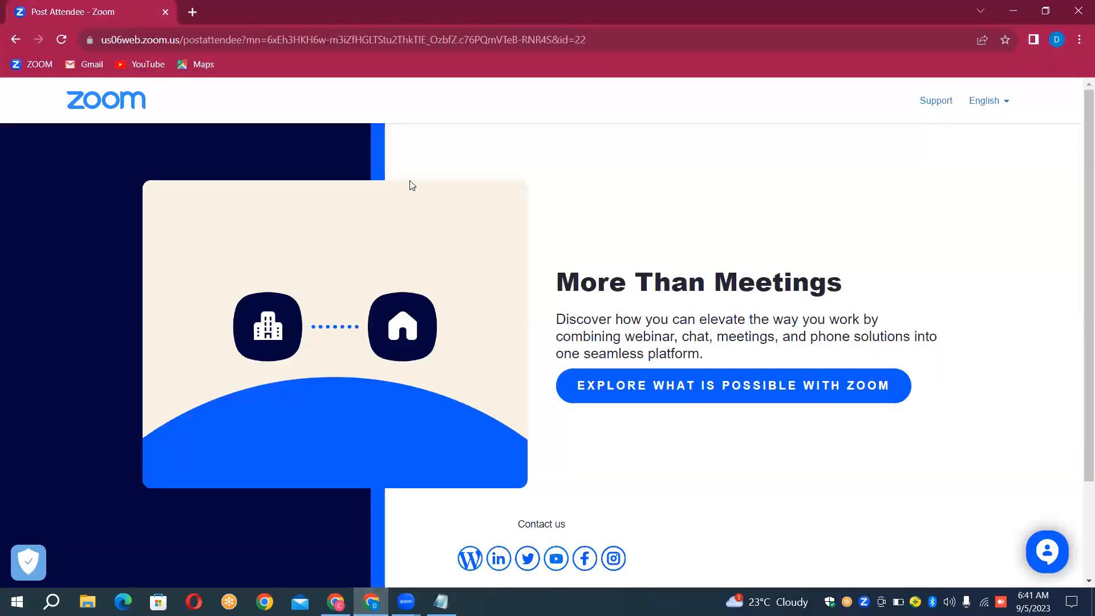
click(335, 602)
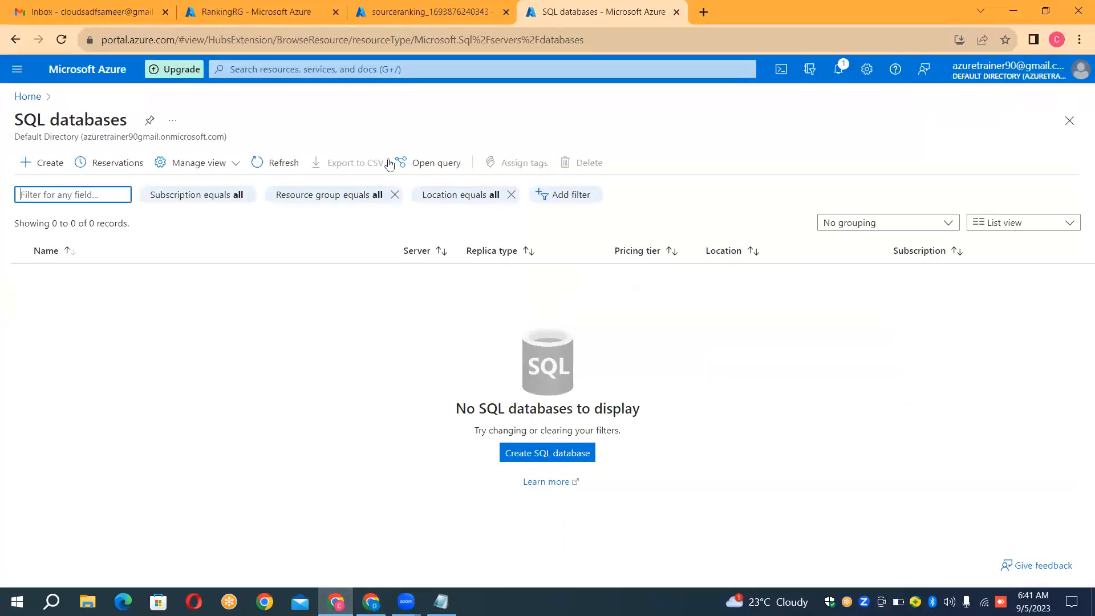
click(42, 175)
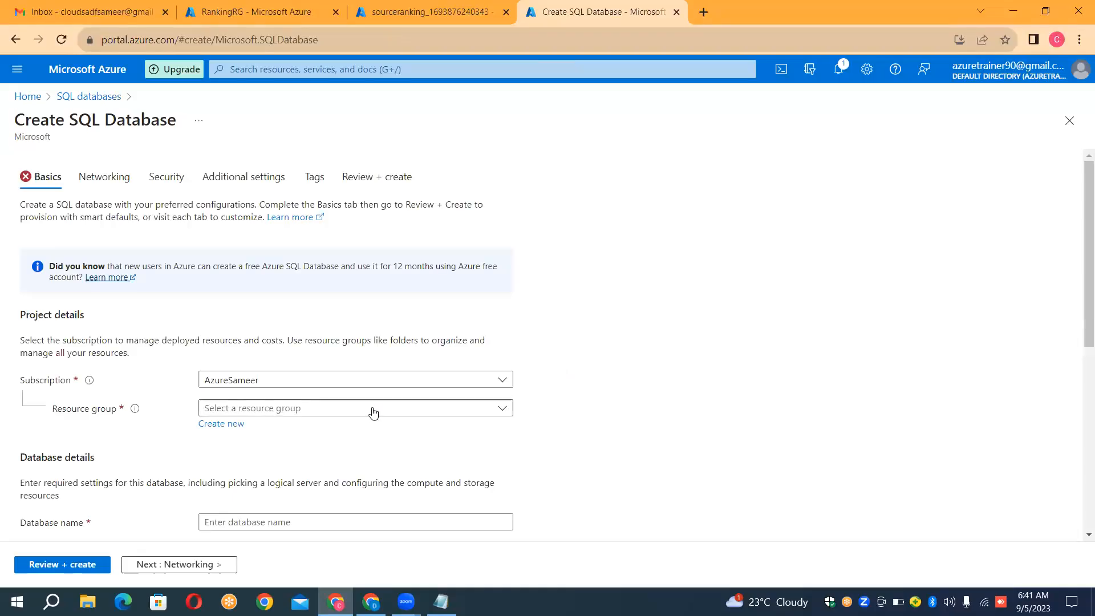
Step: Assign the SQL database to the RankingRG resource group and name it TargetDB
click(365, 409)
click(311, 457)
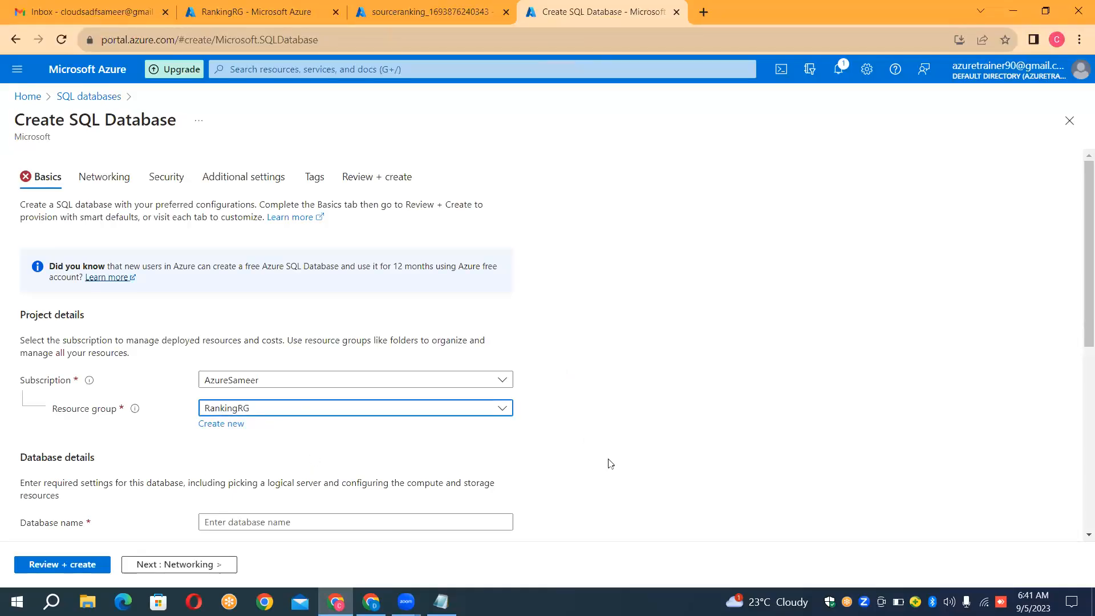
scroll(611, 464, down, 1)
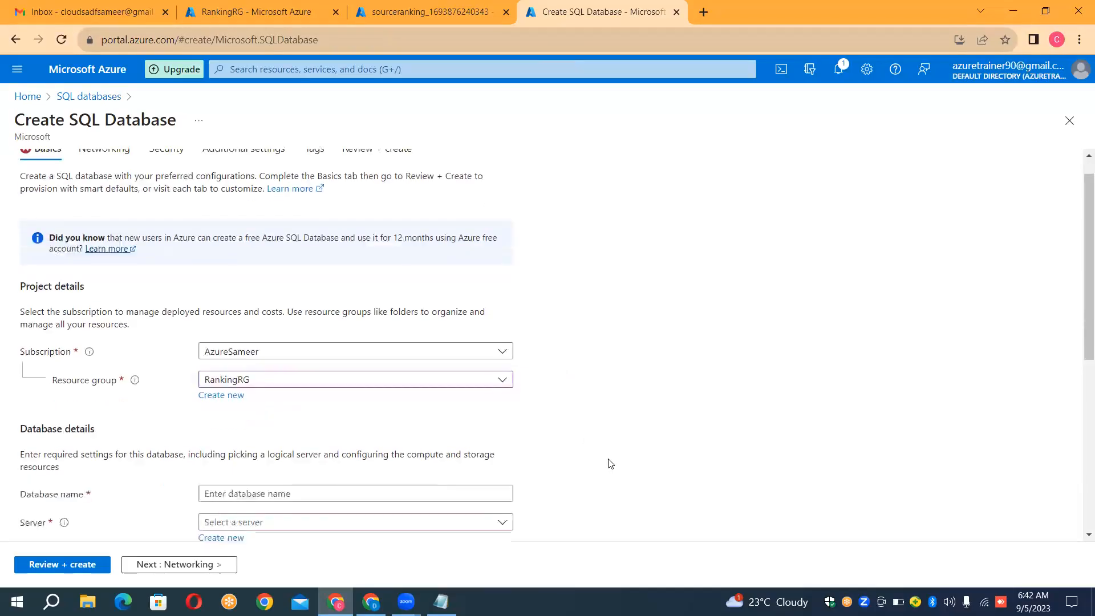
click(224, 492)
text(TargetDB)
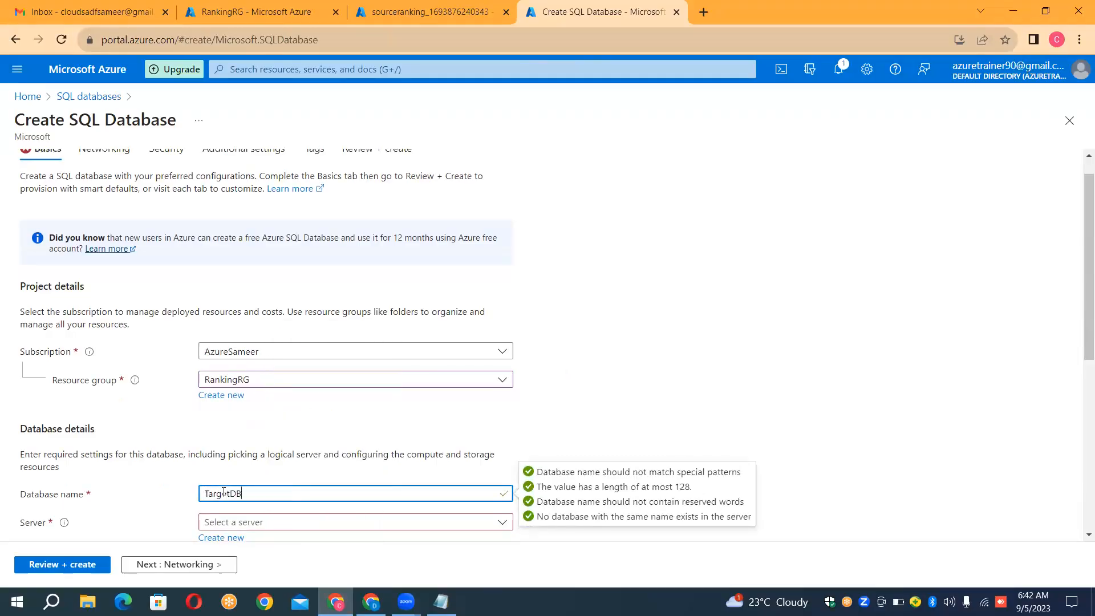
key(Tab)
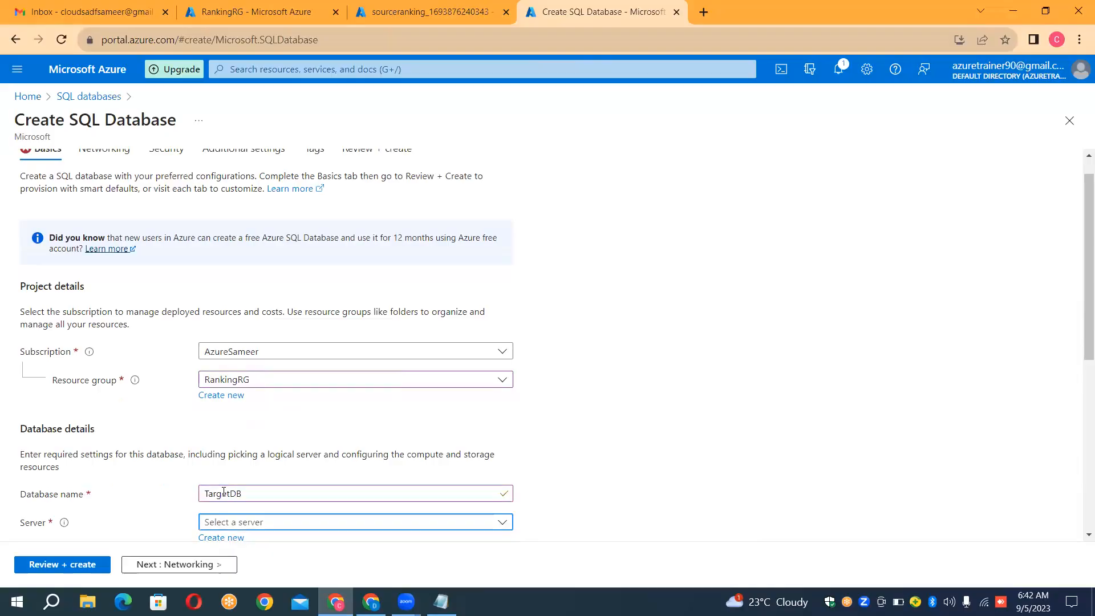
Step: Start a new server for the TargetDB database and name it durgasoftserver99
click(218, 538)
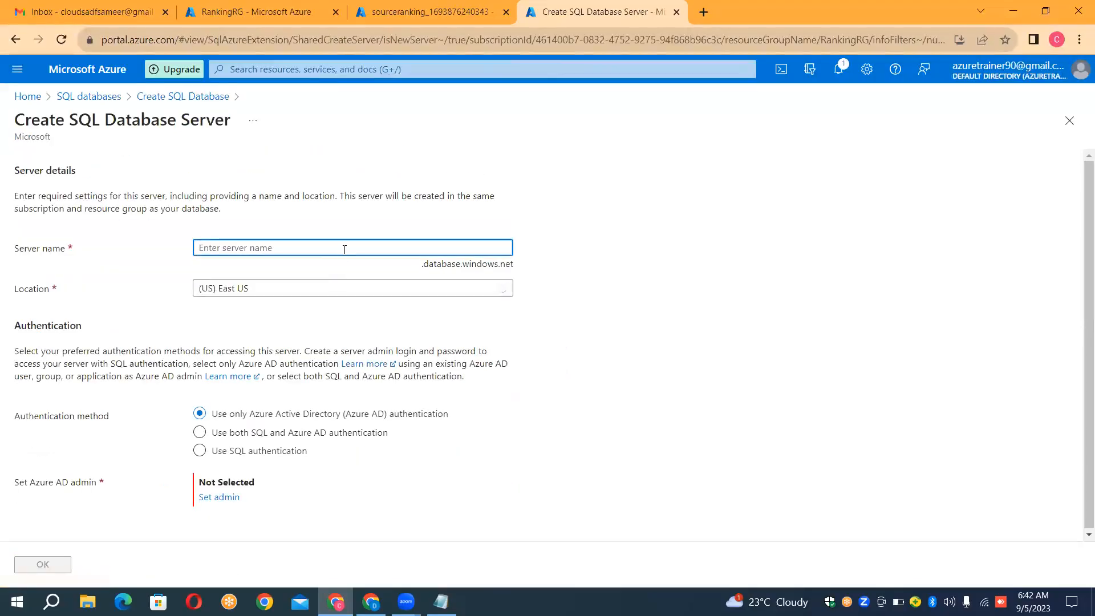
text(dur)
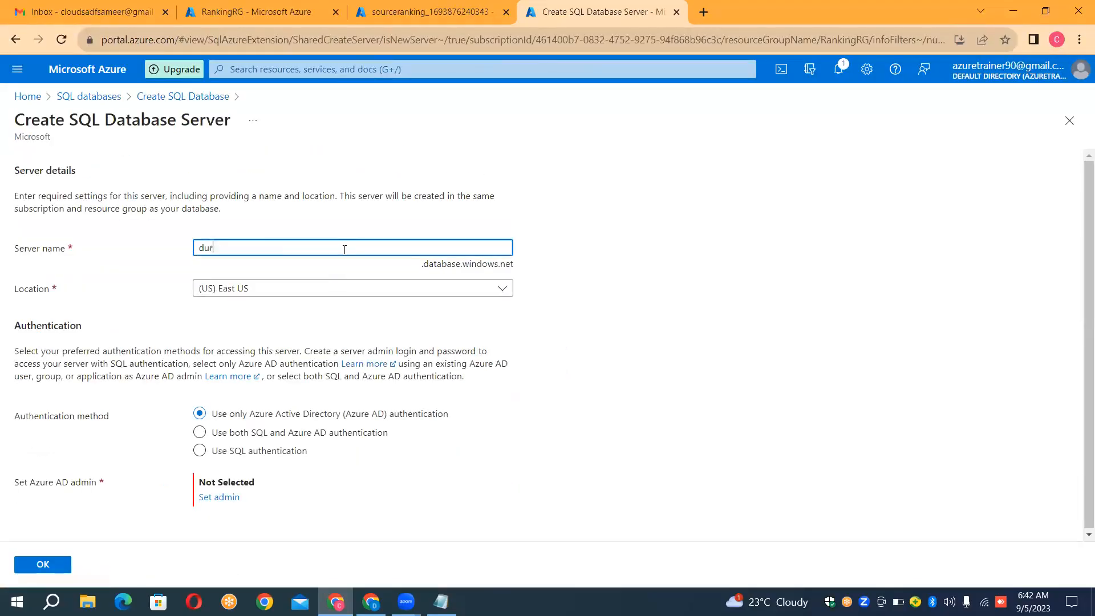
text(gasoftserver)
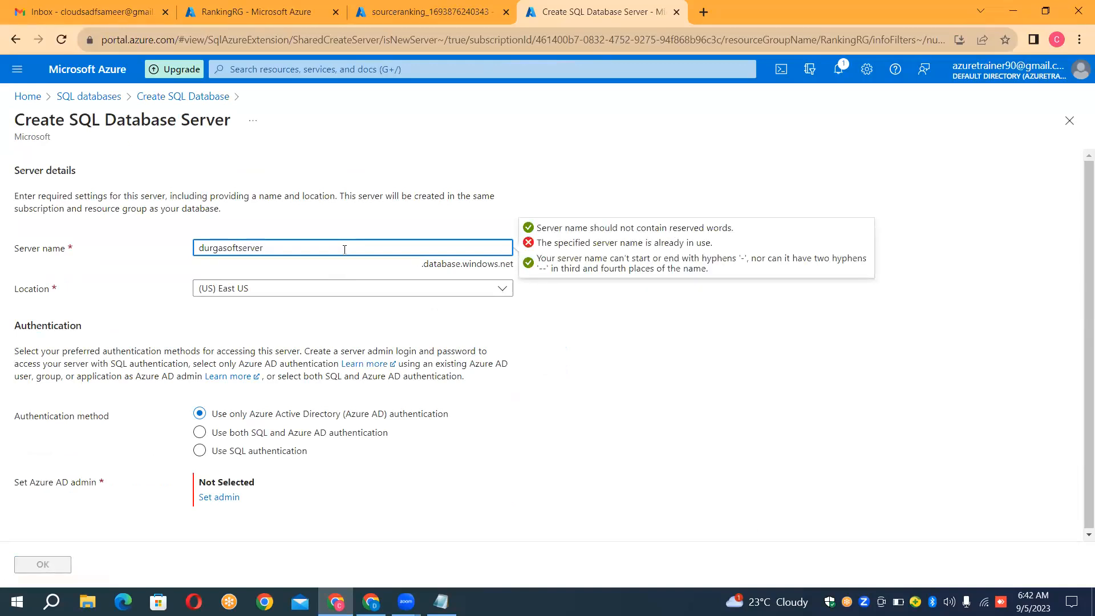
text(99)
Step: Switch the new database server to SQL authentication and set its admin login to durgaadmin
click(200, 451)
click(220, 481)
text(durga)
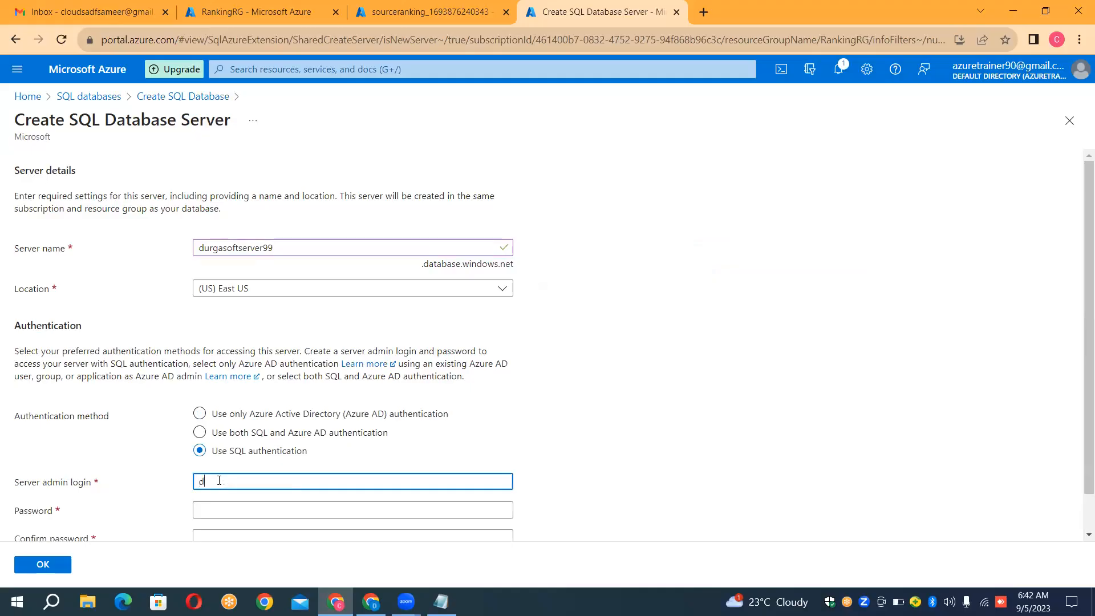
text(admin)
Step: Enter and confirm the server admin password, then accept the new server for the database
click(256, 506)
text(••••••)
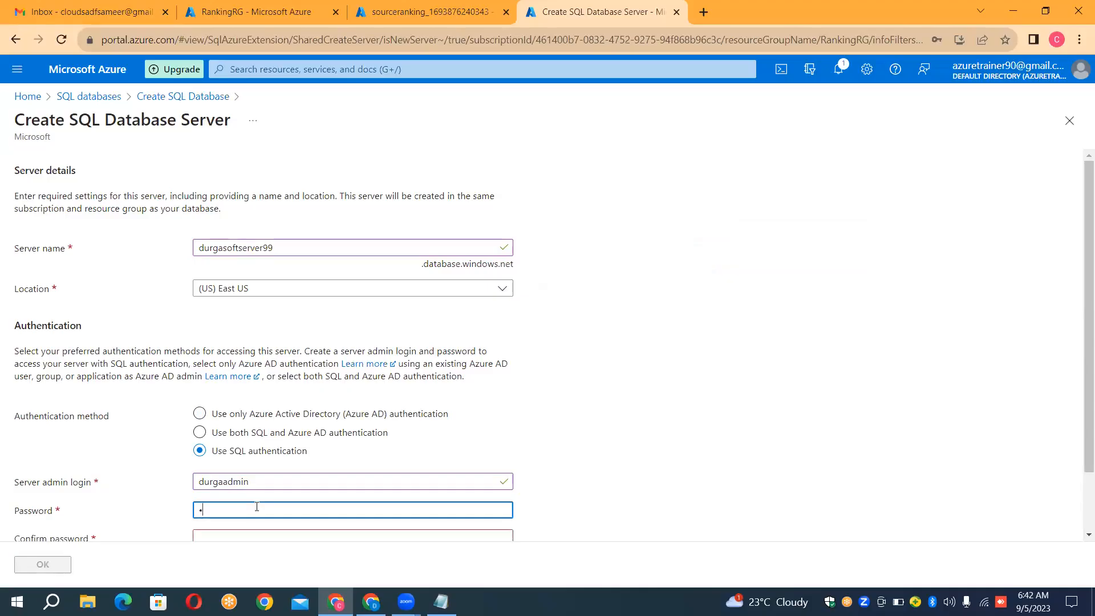
text(••••)
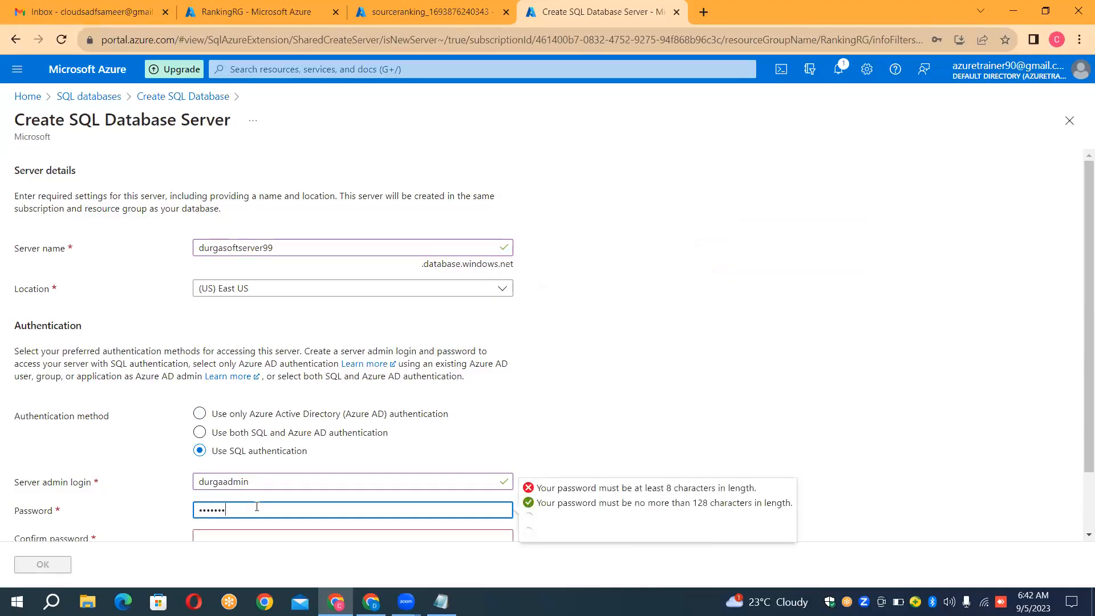
key(Tab)
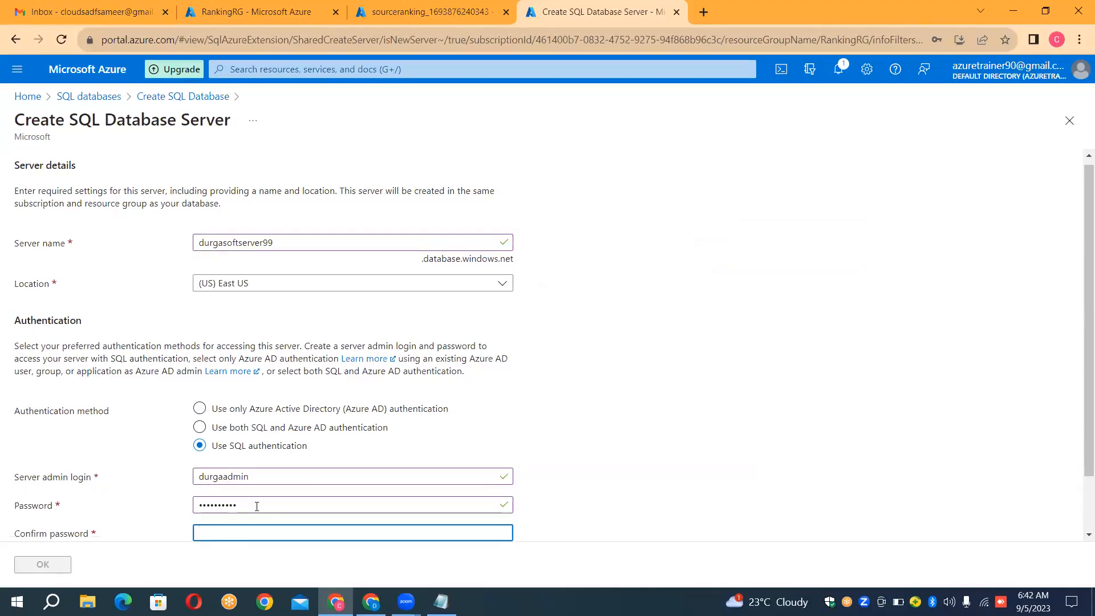
text(••••••••••)
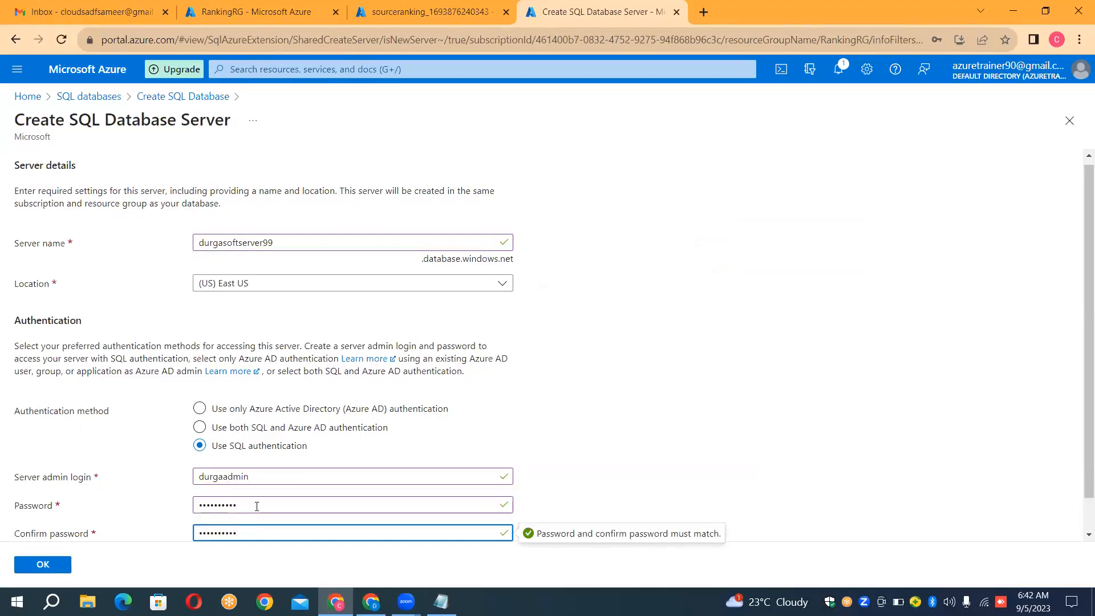
click(43, 564)
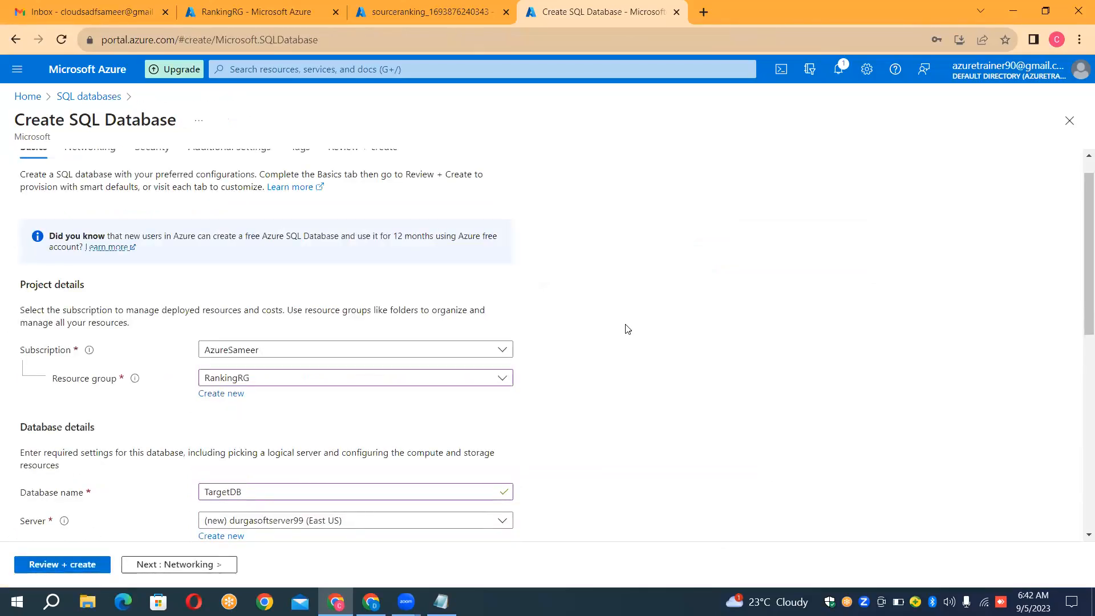
Step: Configure the TargetDB compute and storage to the Basic service tier for less demanding workloads and apply it
scroll(627, 329, down, 10)
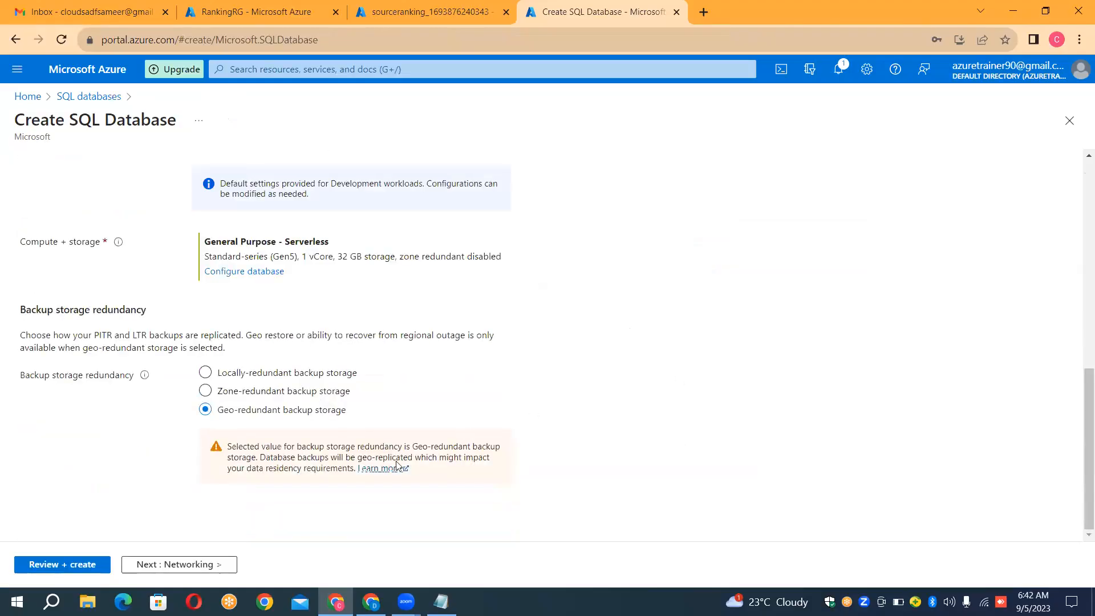
click(266, 272)
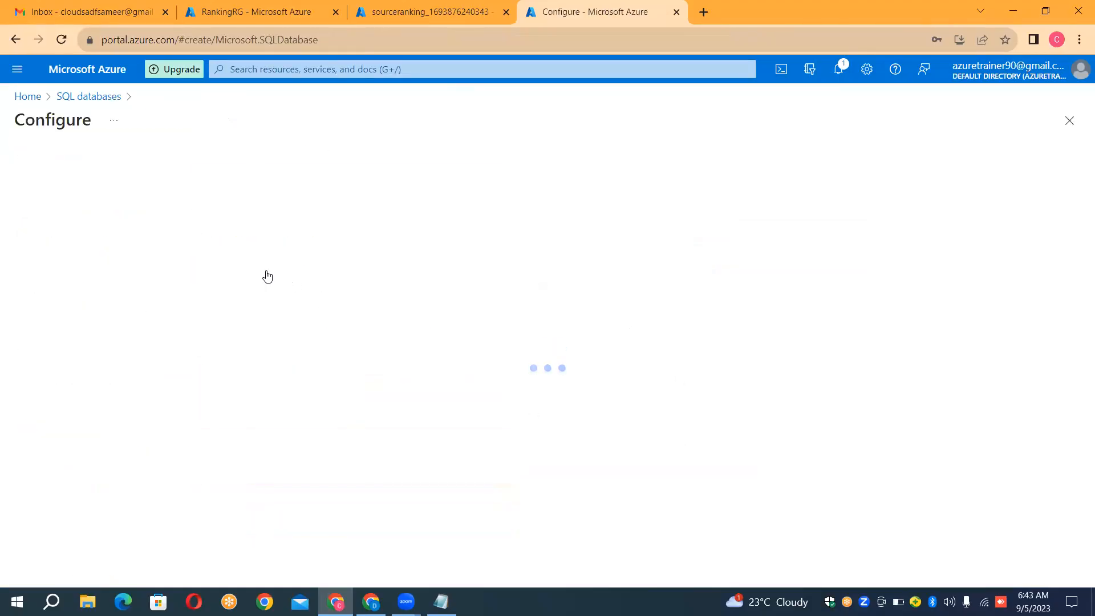
click(274, 270)
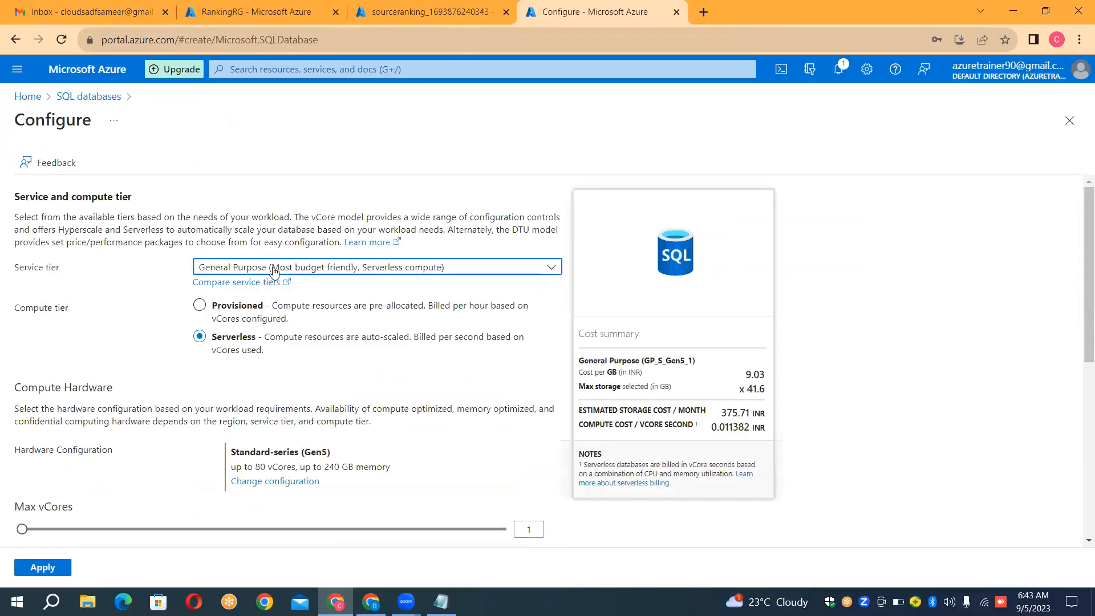
click(256, 402)
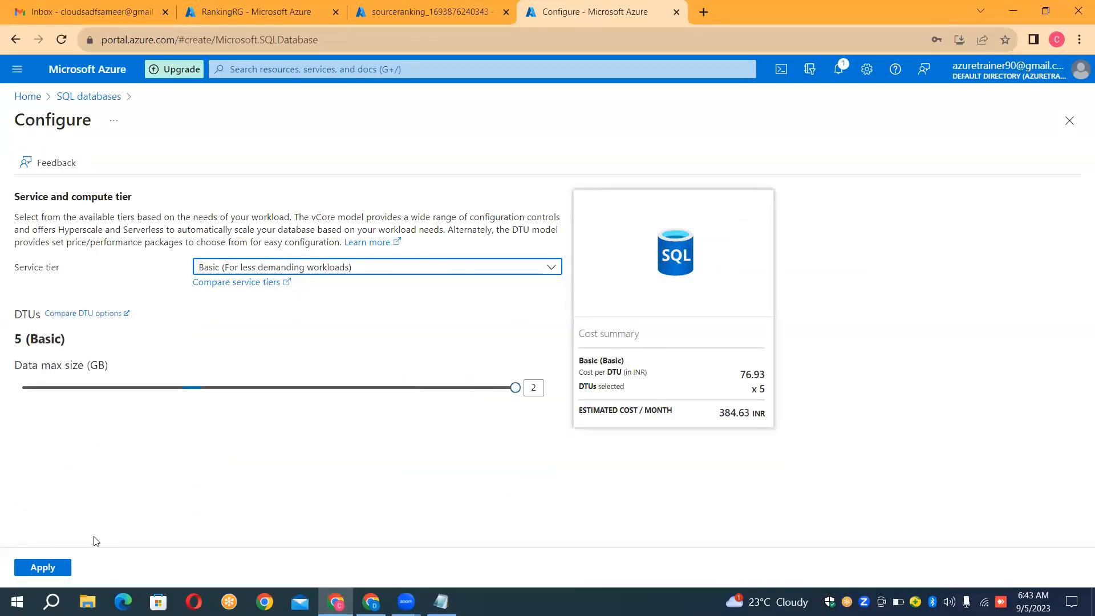
click(63, 568)
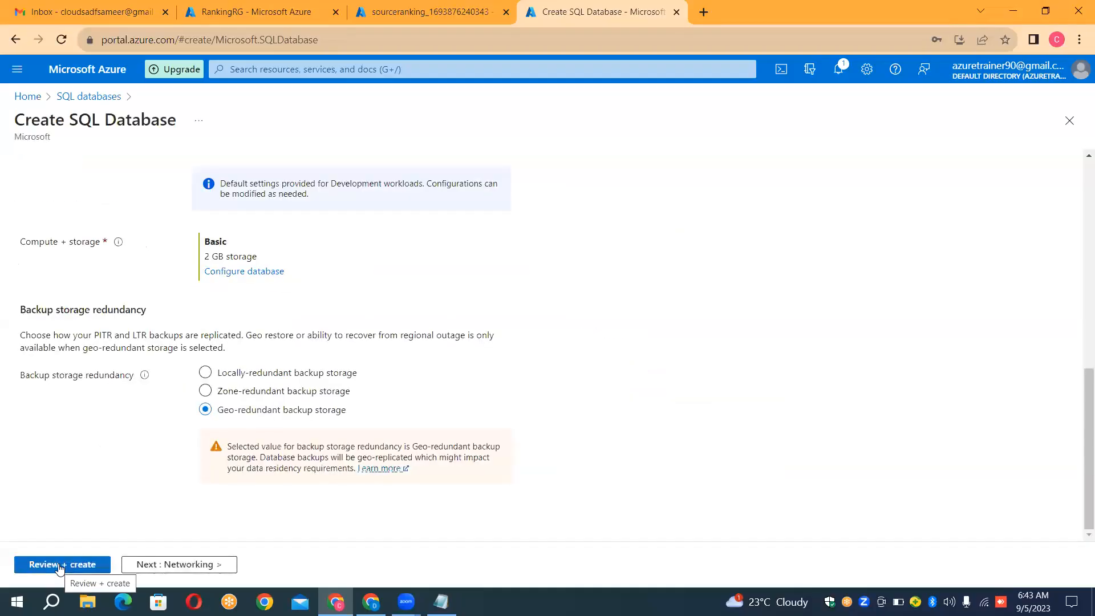
Step: Give the server a public endpoint, allow Azure services and the current client IP address, then review and create the database
click(166, 565)
click(206, 324)
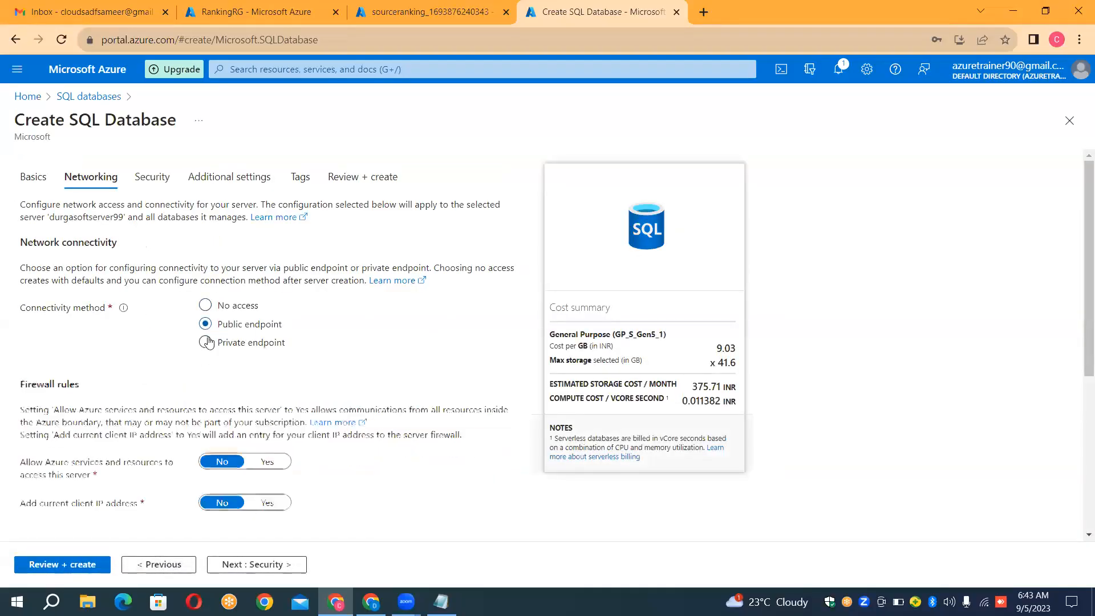
click(278, 467)
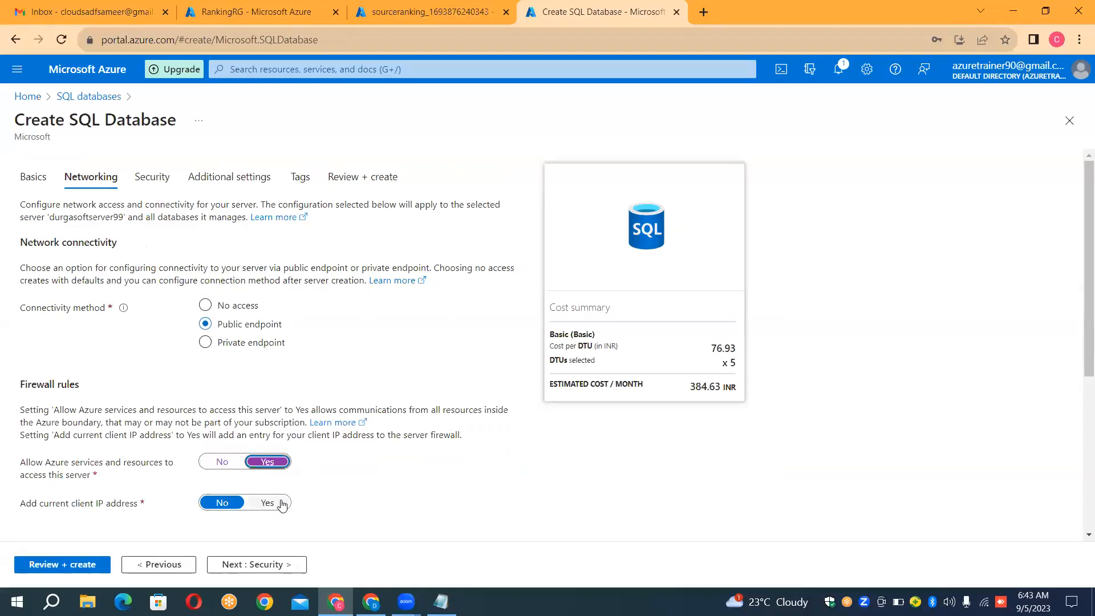
click(281, 504)
click(33, 564)
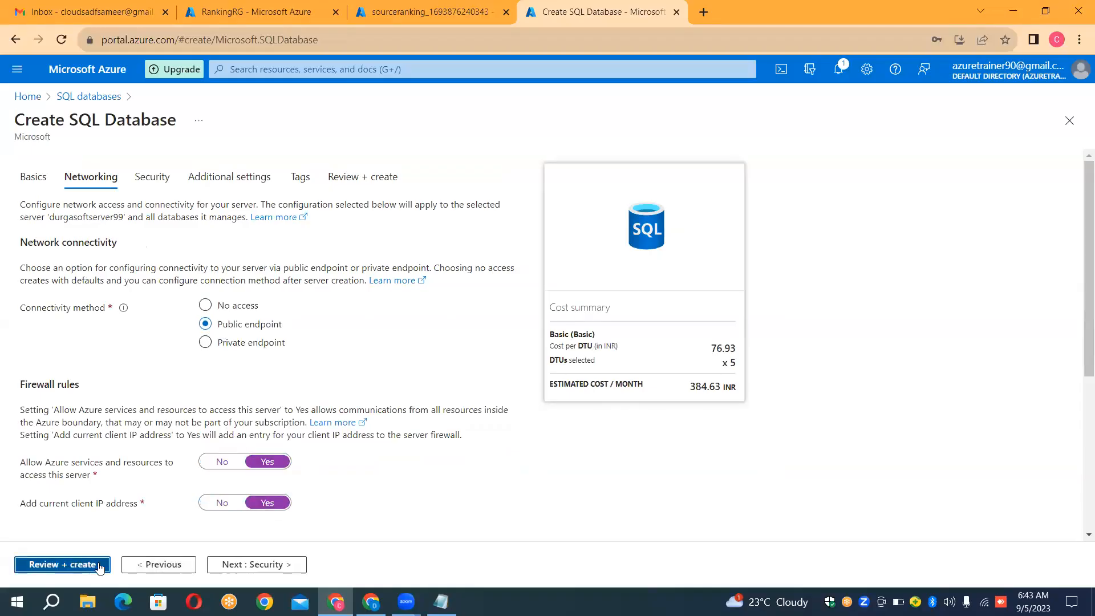
click(68, 566)
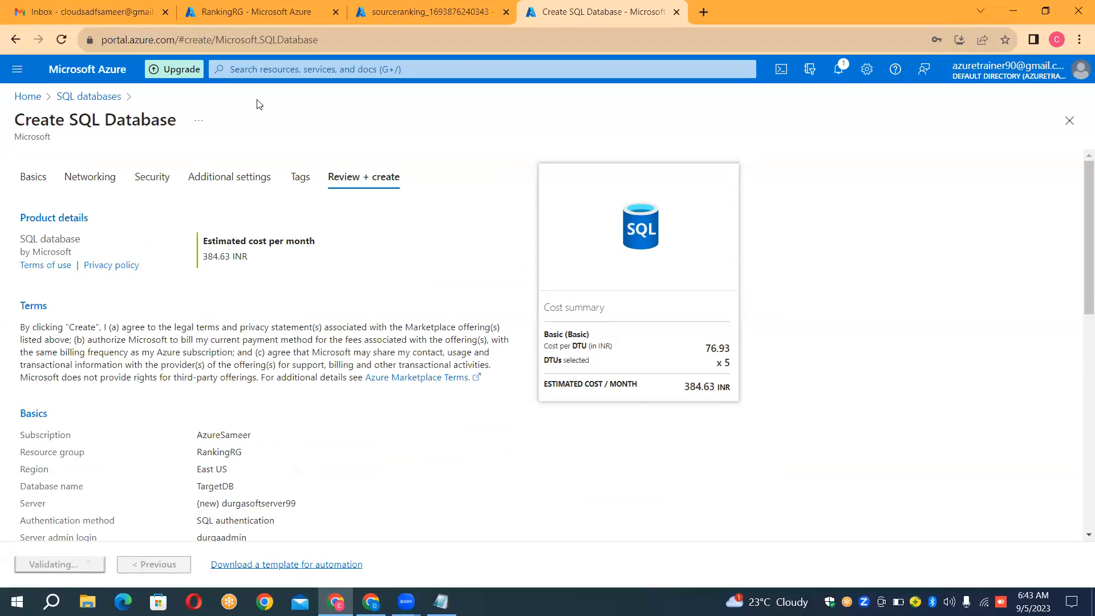
Step: Open the deployed sourceranking storage account and create a container named inputranking
click(412, 13)
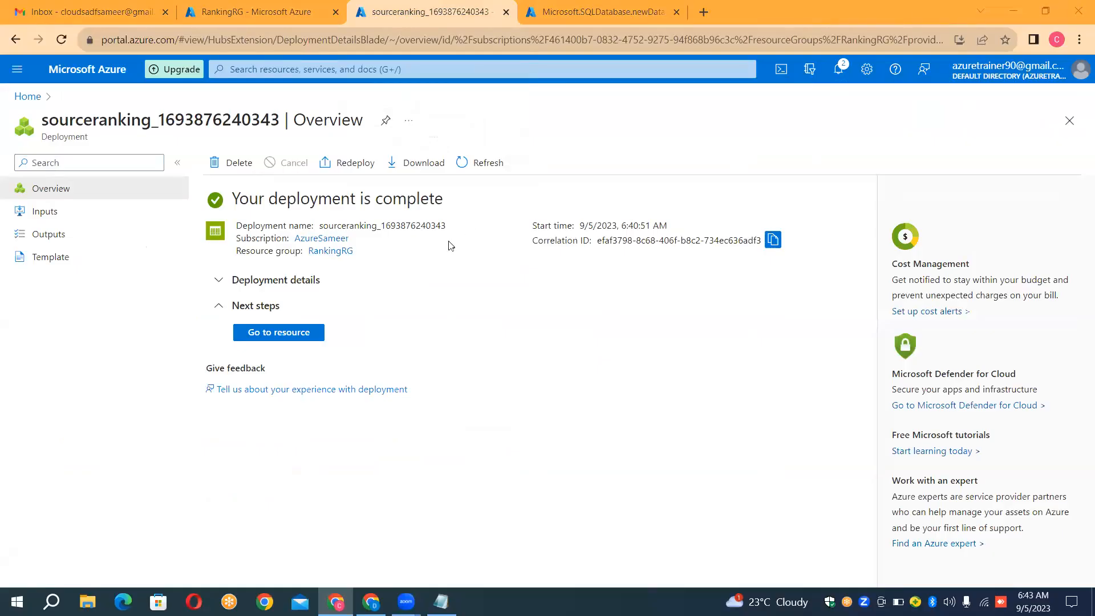
click(283, 337)
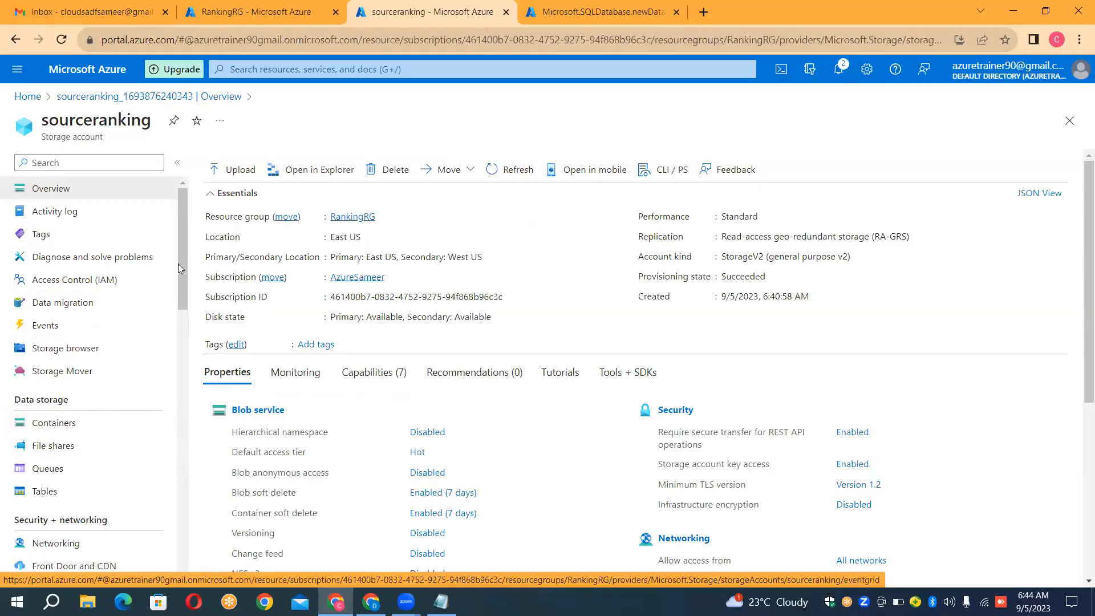
click(49, 425)
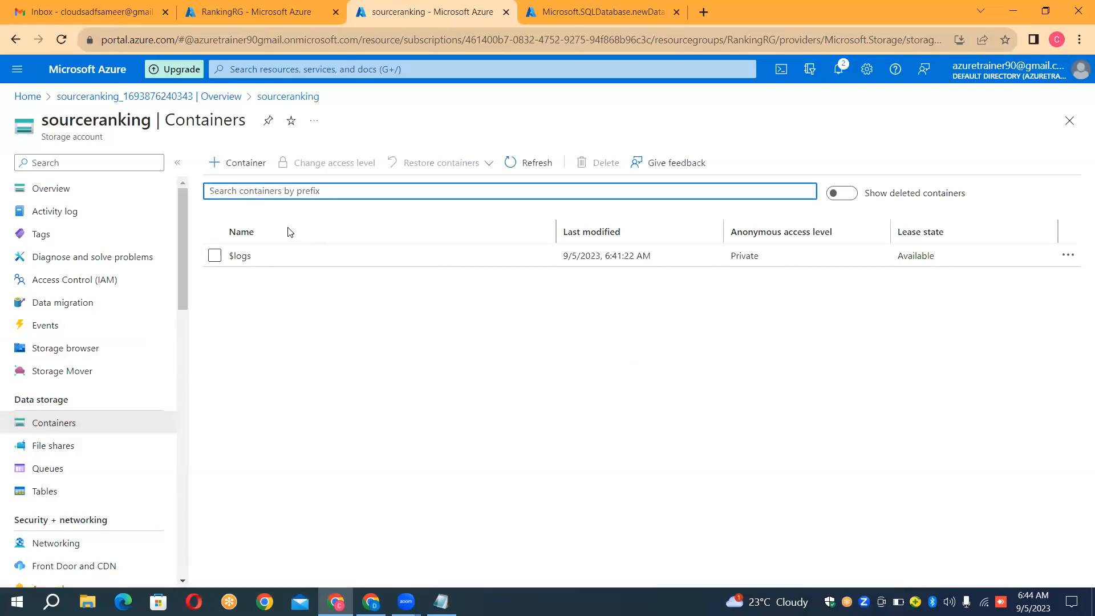
click(254, 165)
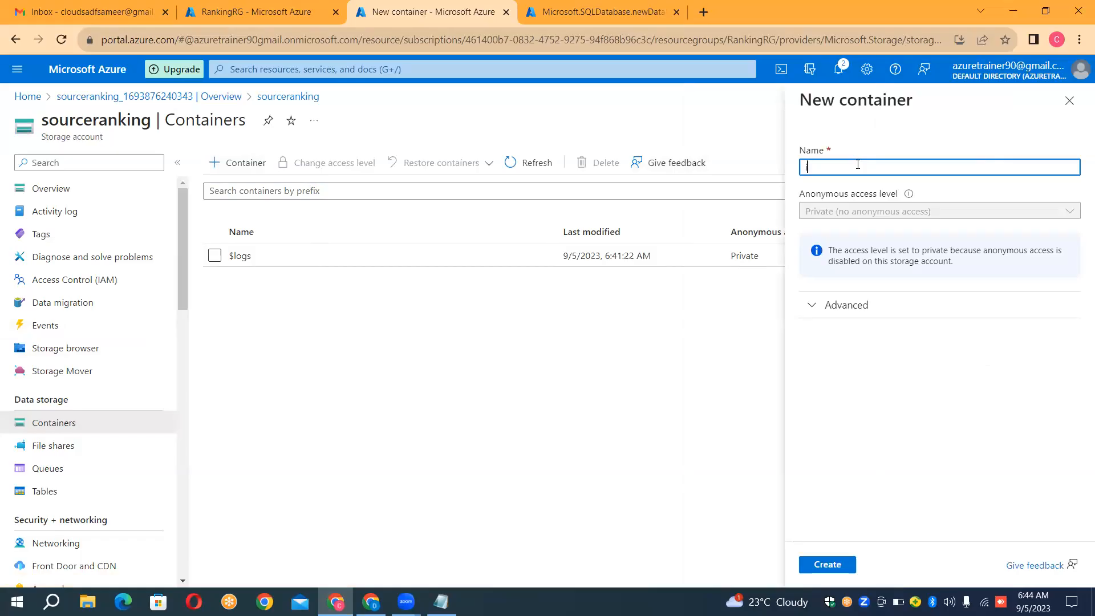
text(inputrabkin)
text(ing)
click(832, 567)
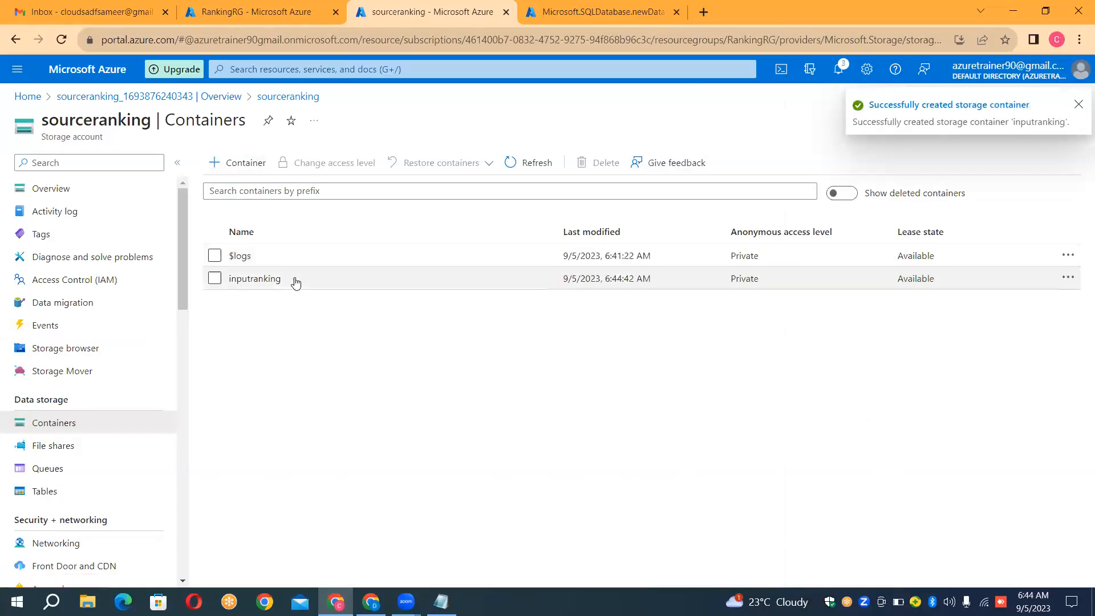
Step: Upload EmployeeInfo.csv from the Data_Files folder into the inputranking container and dismiss the notification
click(254, 278)
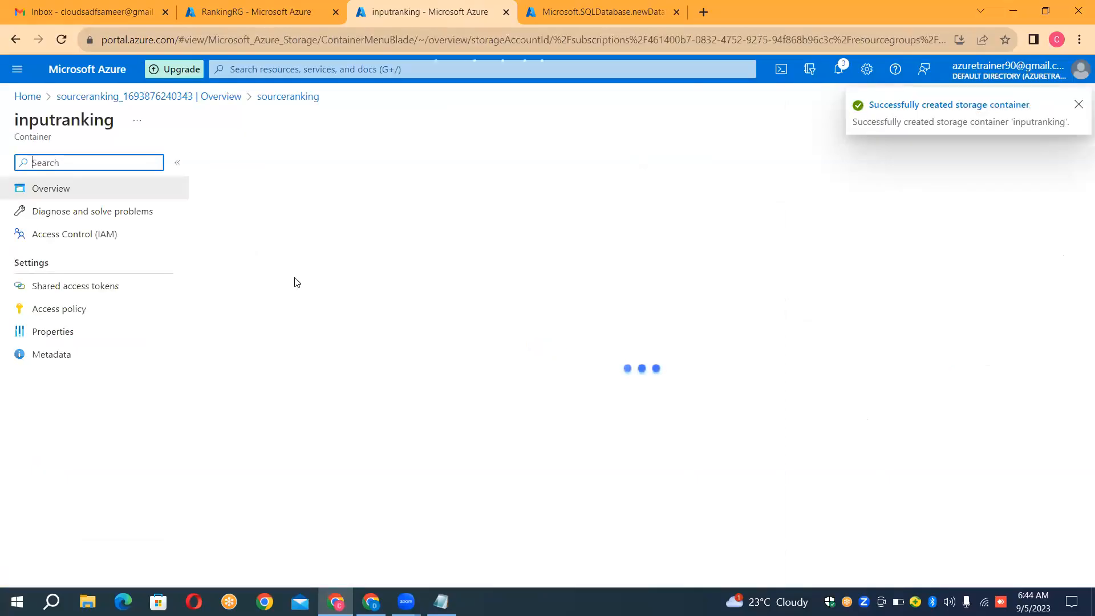
click(244, 167)
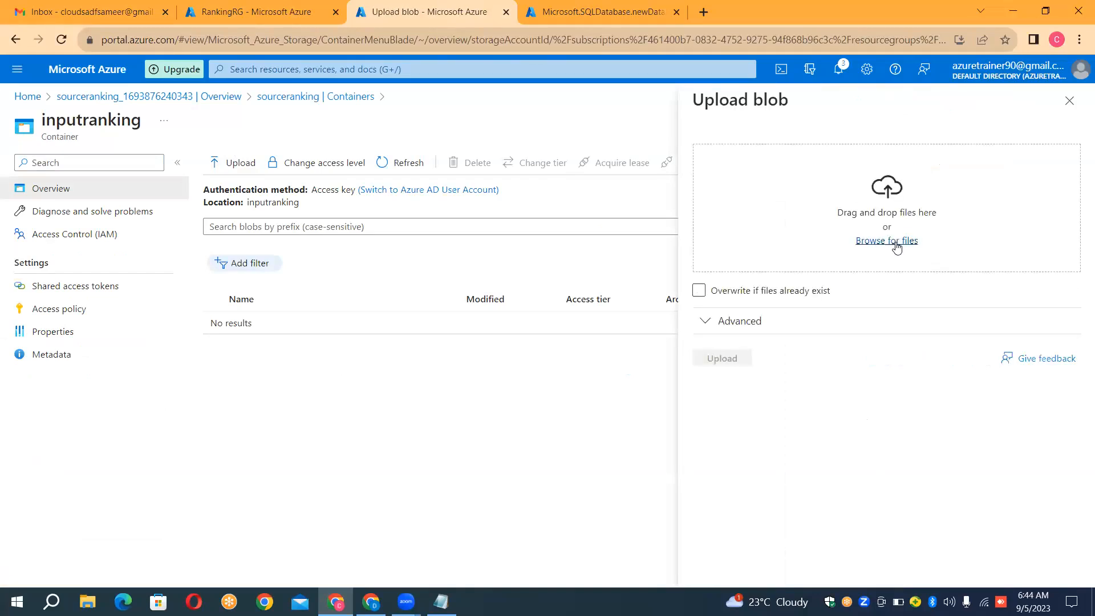
click(897, 246)
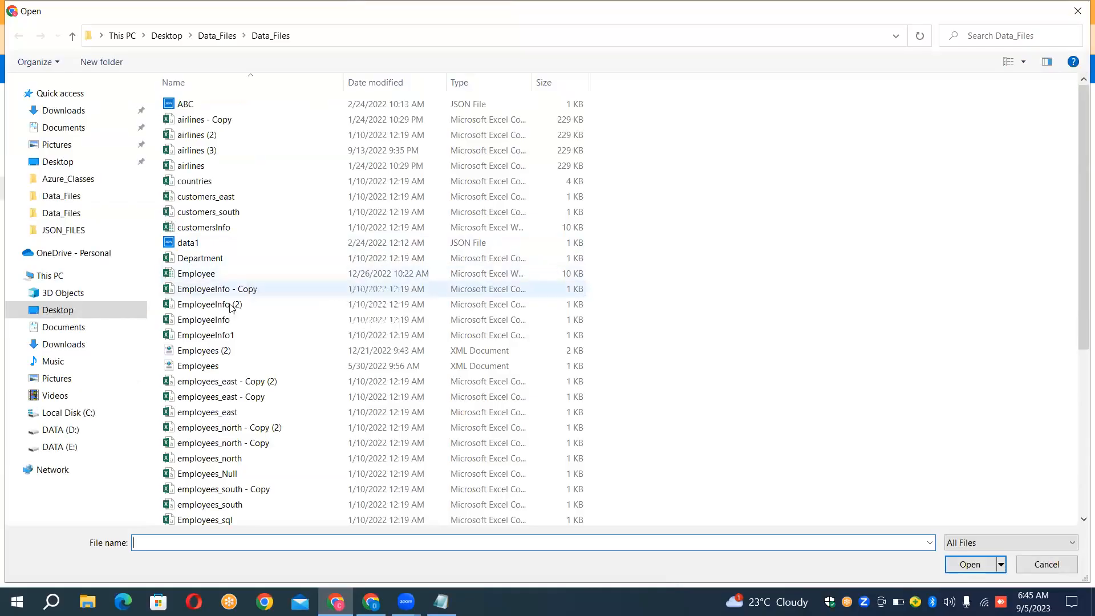
double_click(224, 322)
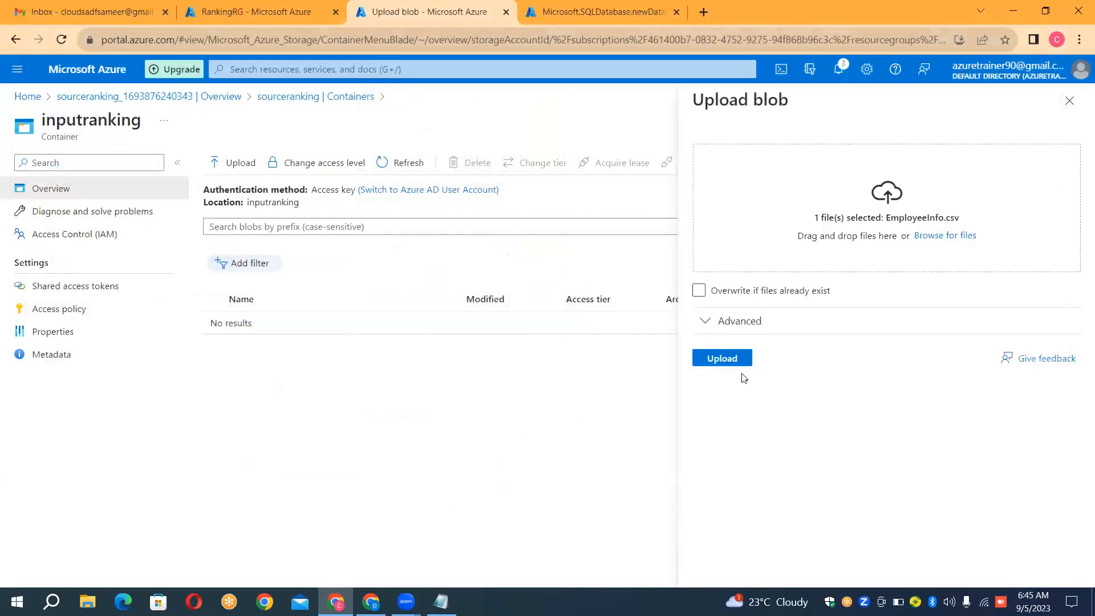
click(738, 363)
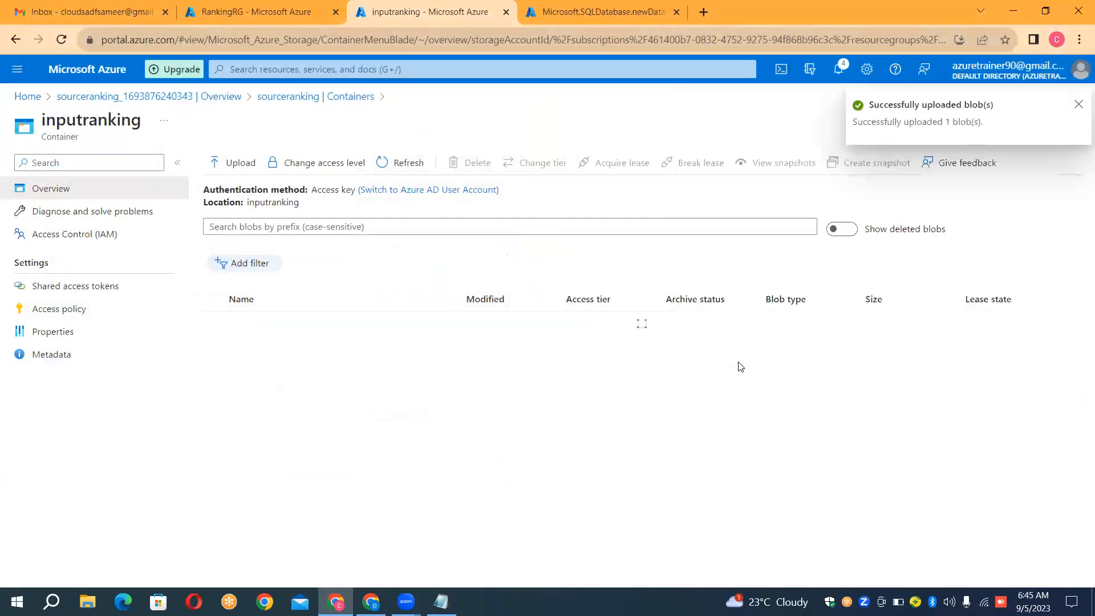
click(1079, 105)
Step: Check the SQL database deployment, then open the Azure portal home in a separate browser tab and start a new data factory
click(622, 9)
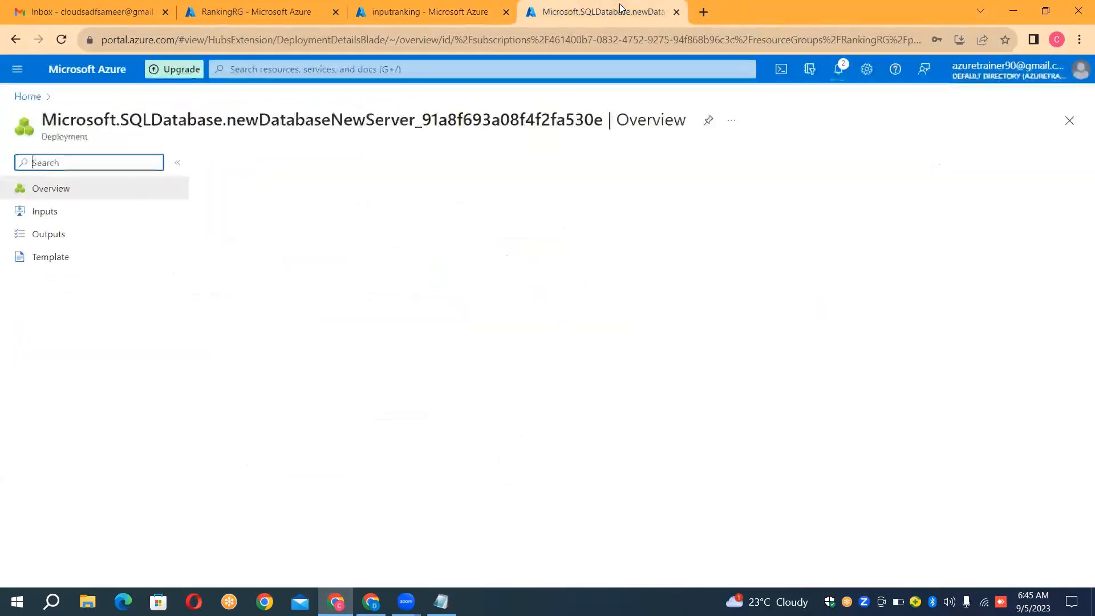
click(705, 12)
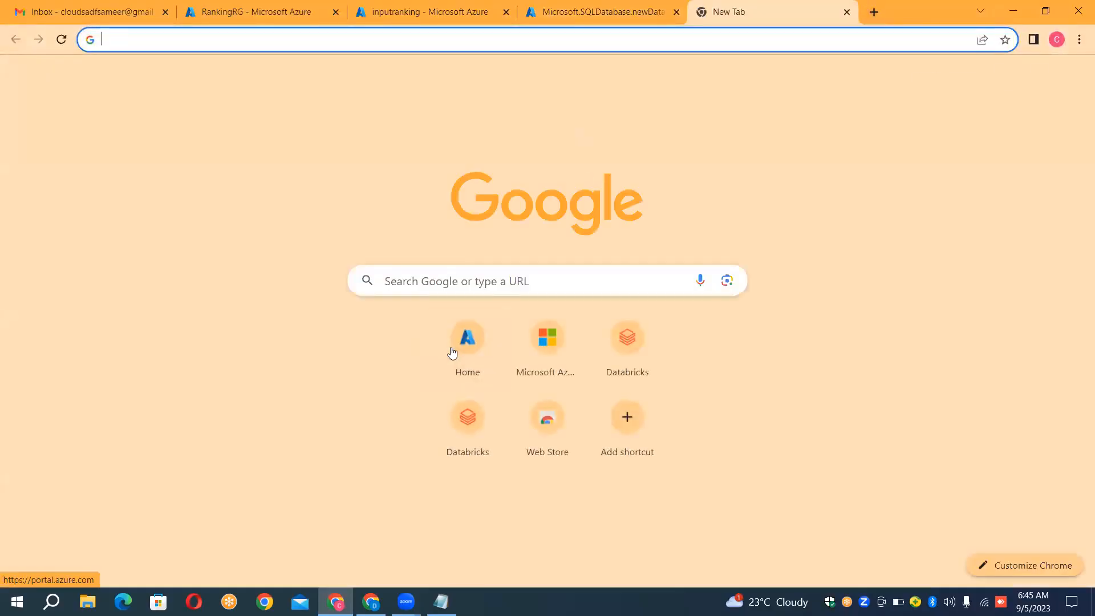
click(451, 350)
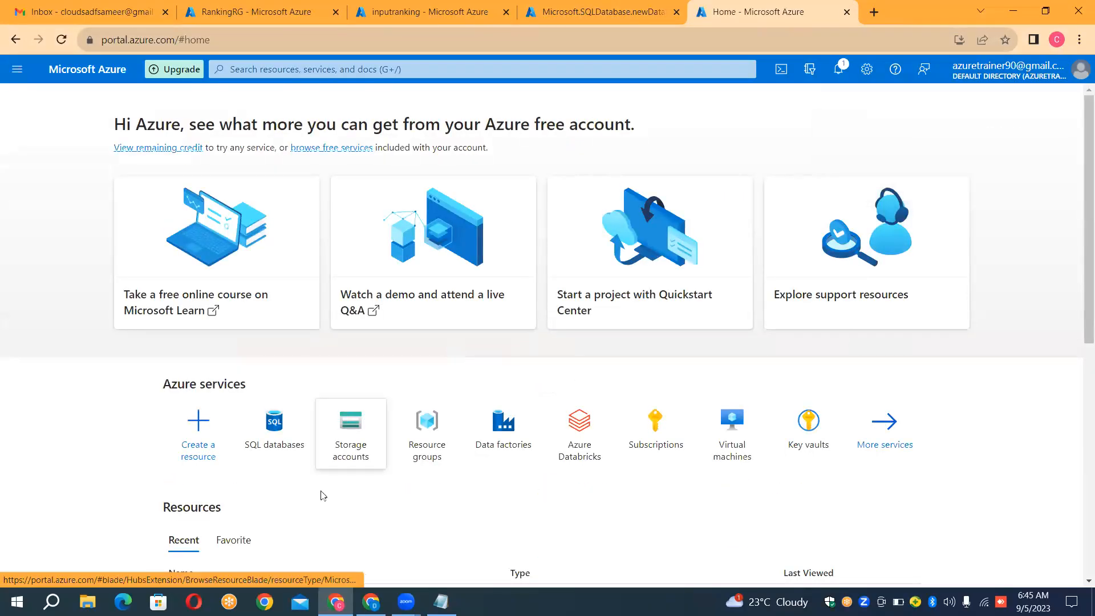
click(483, 438)
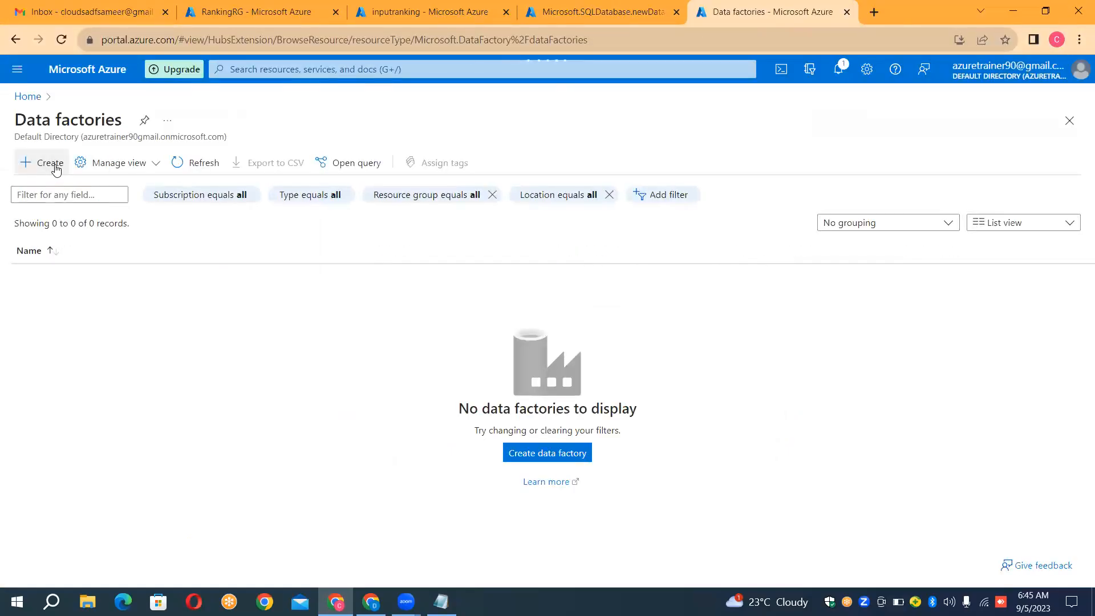
click(55, 170)
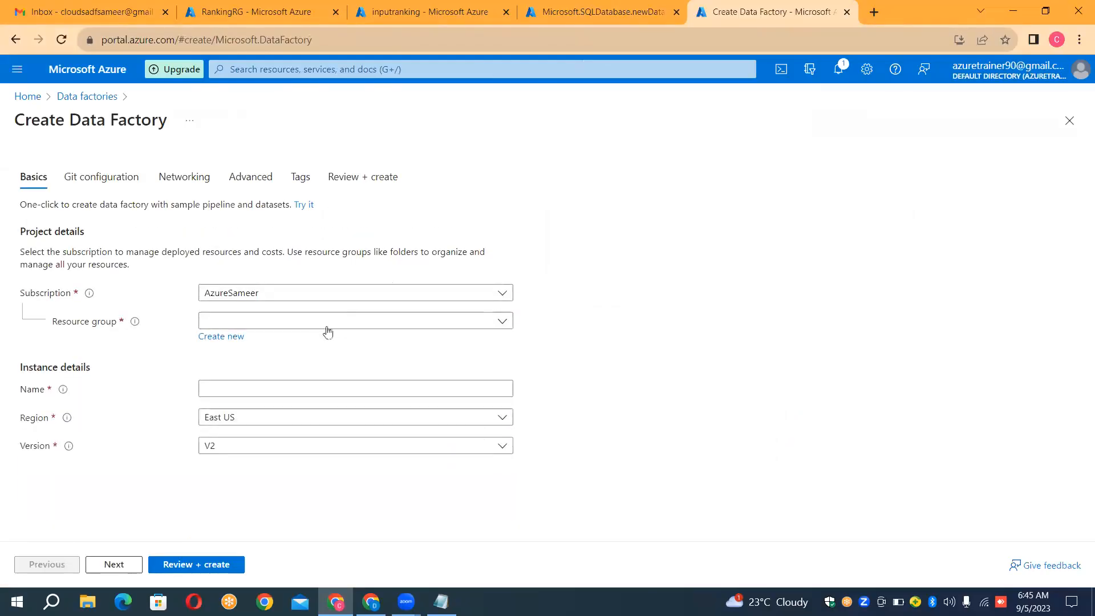
Step: Assign the data factory to the RankingRG resource group, name it InstanceRankingData, and submit it for review
click(329, 326)
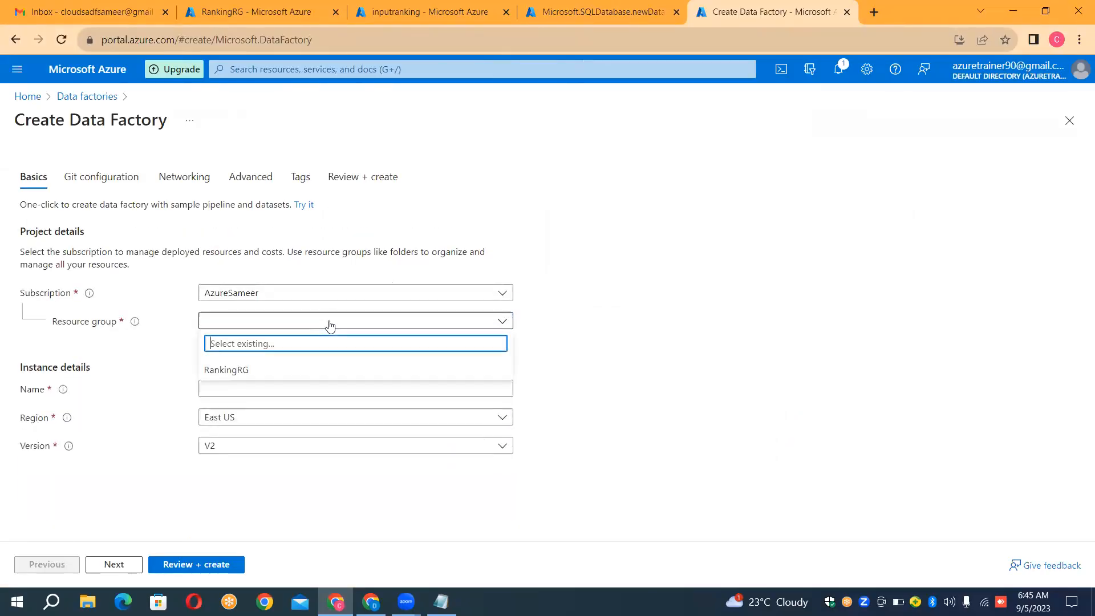
click(284, 369)
click(283, 392)
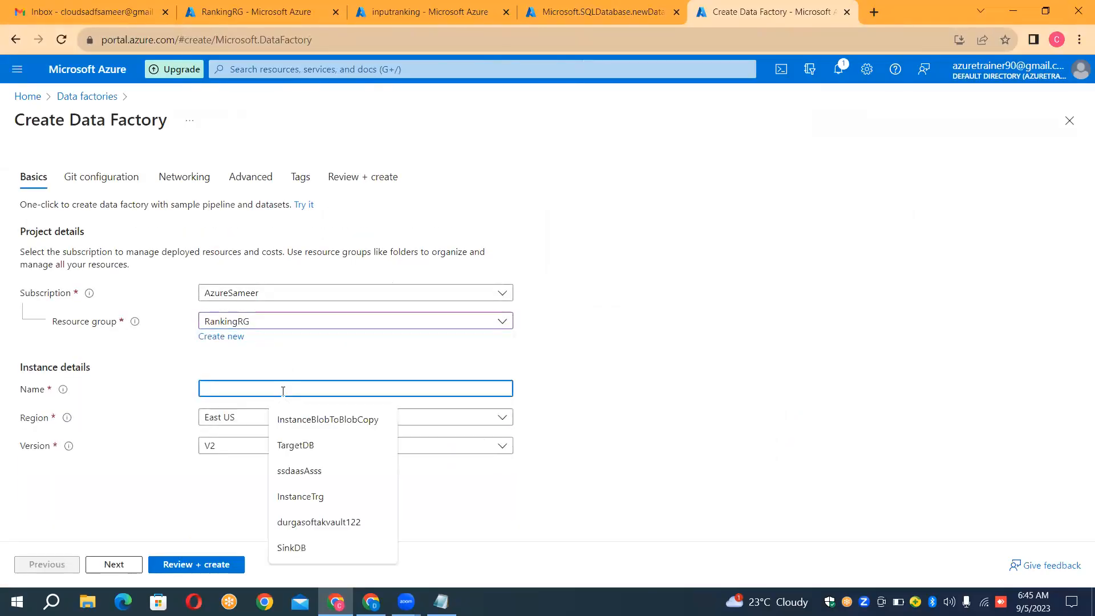
text(InstanceRankingDarta)
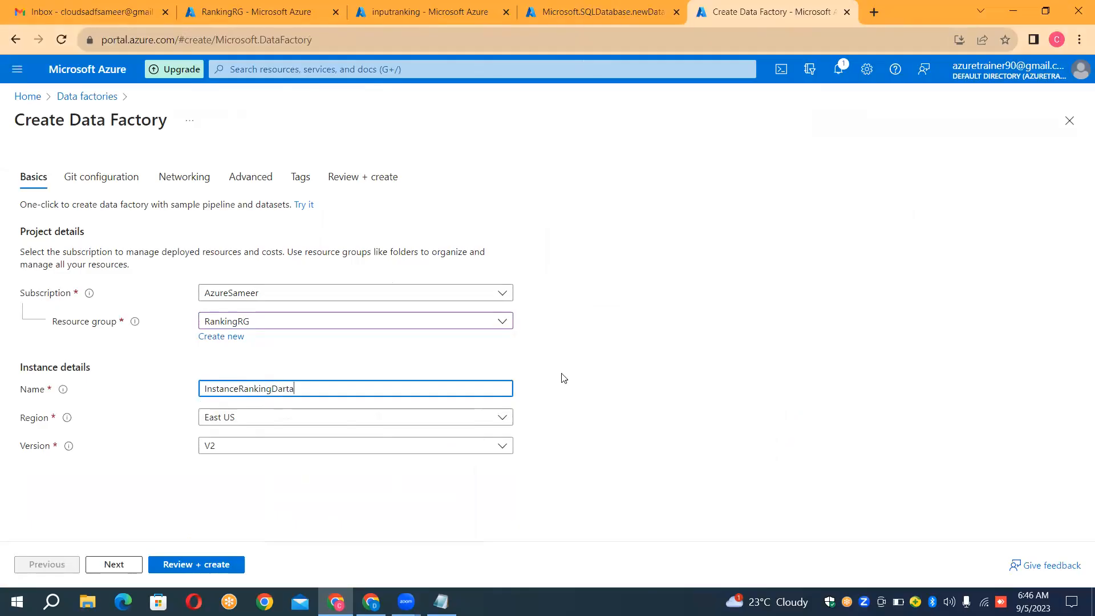
text(ta)
click(185, 565)
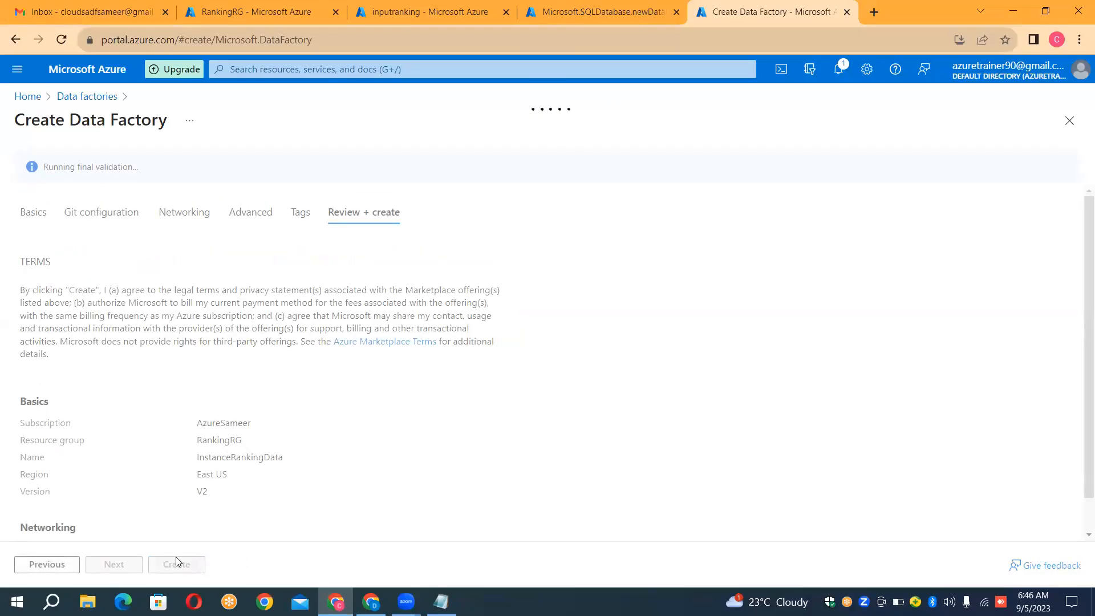
Step: Create the InstanceRankingData data factory, and open the TargetDB resource from the completed SQL database deployment
click(201, 568)
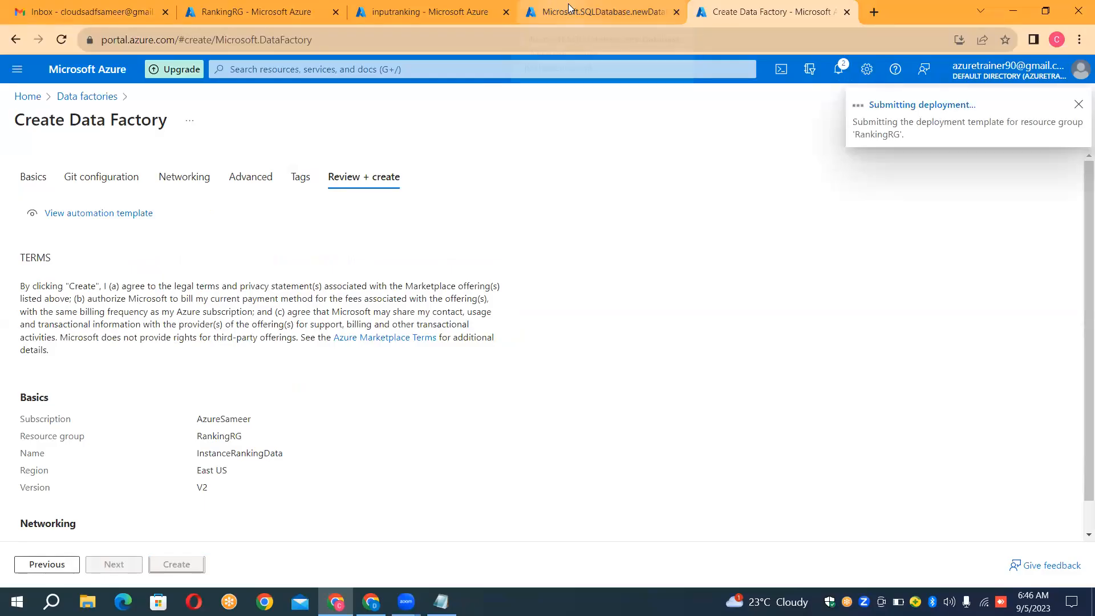
click(568, 3)
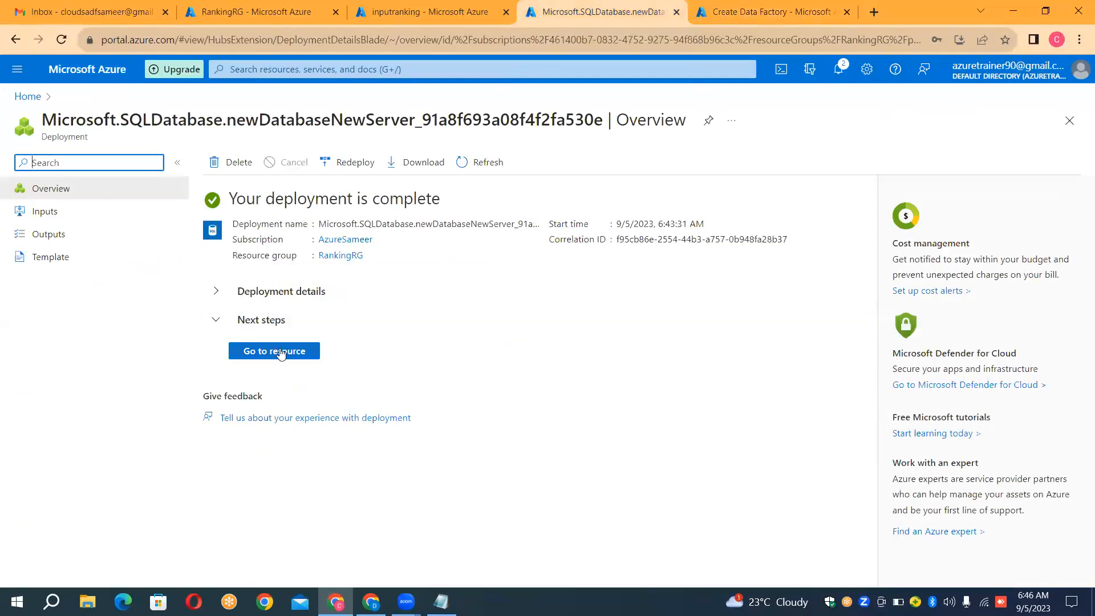
click(281, 353)
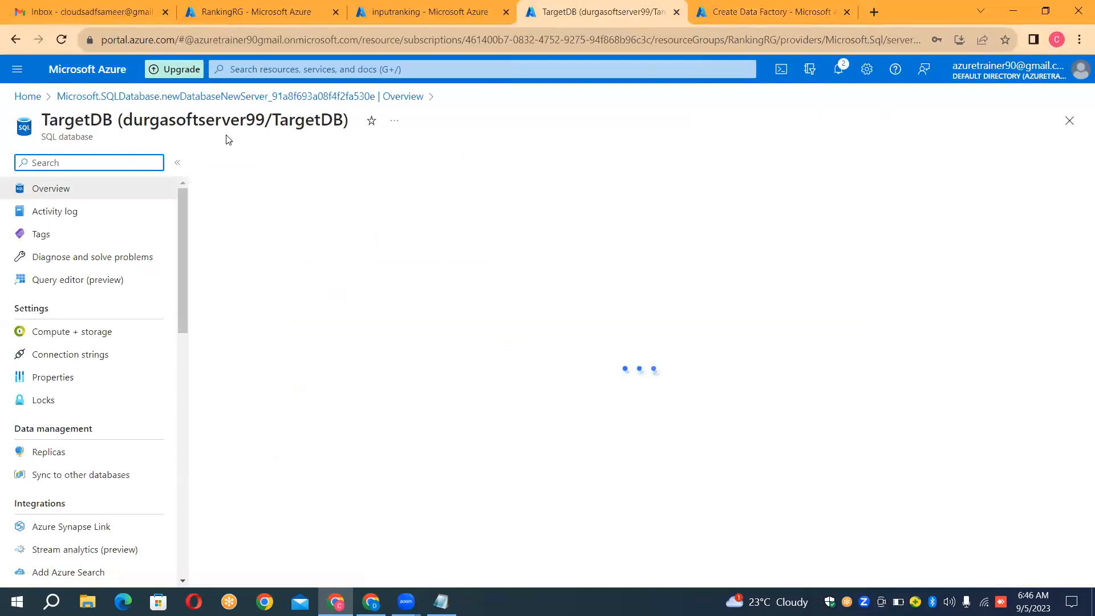
Step: Sign in to TargetDB's query editor with SQL server authentication, entering the admin account's password
click(114, 287)
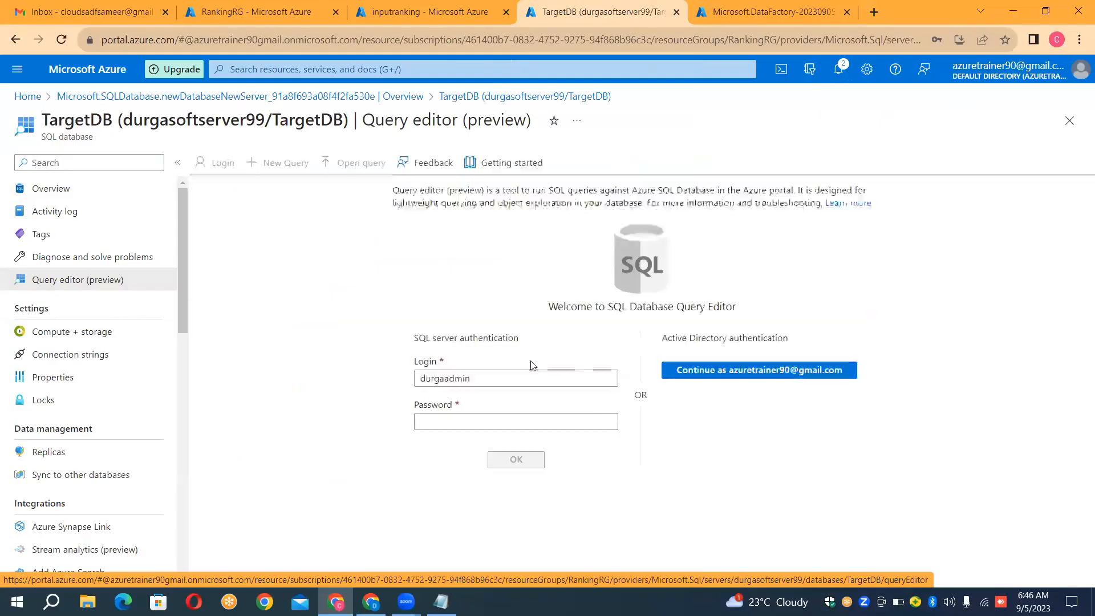
click(528, 427)
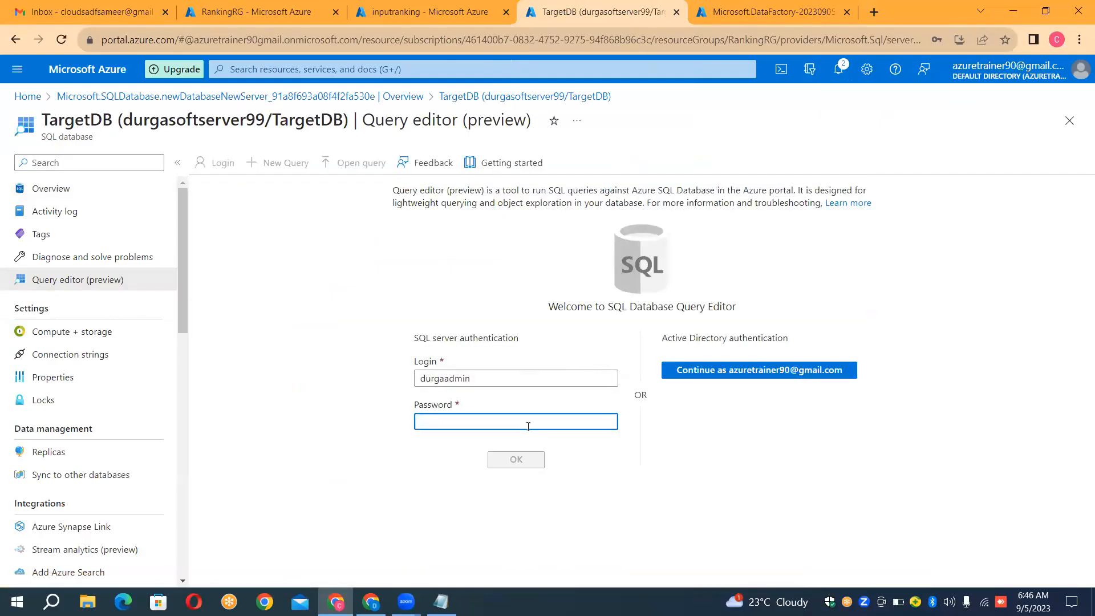
text(du)
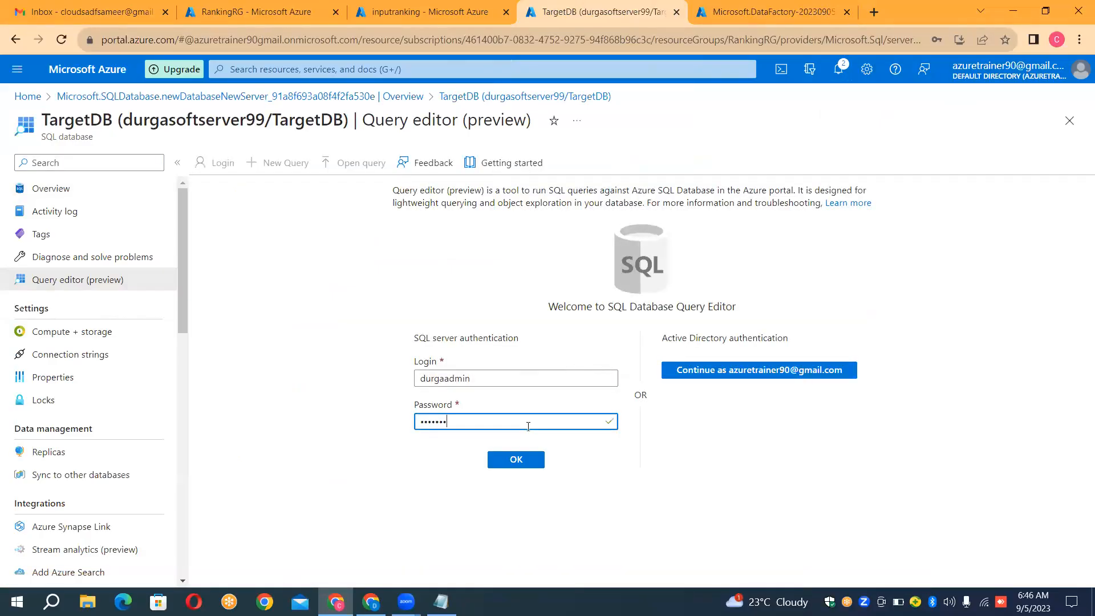
key(Return)
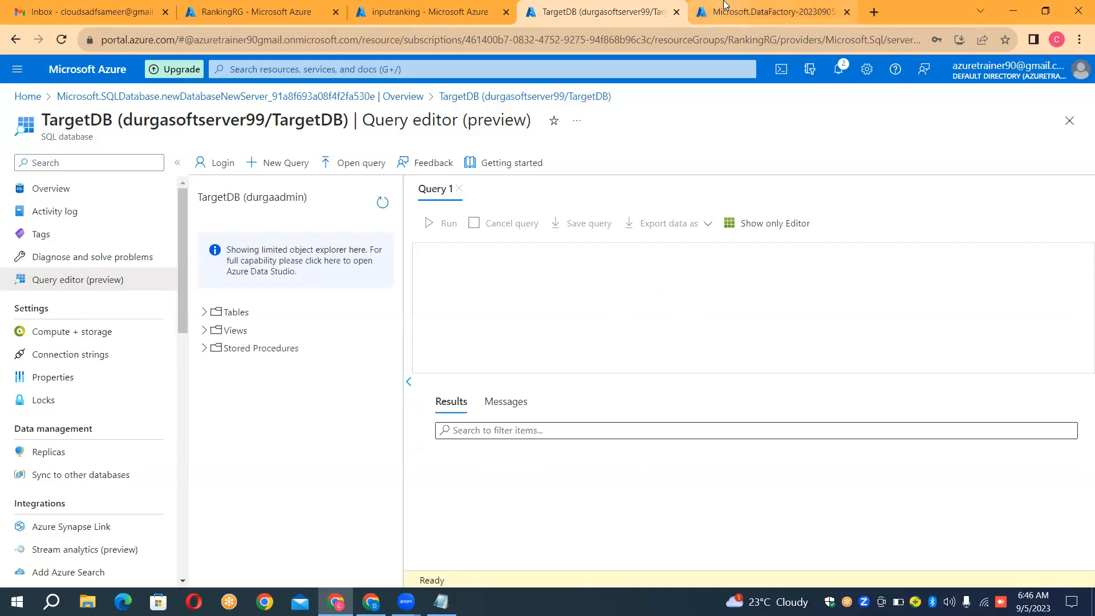
Step: Open the deployed InstanceRankingData data factory and launch Azure Data Factory Studio for it
click(724, 5)
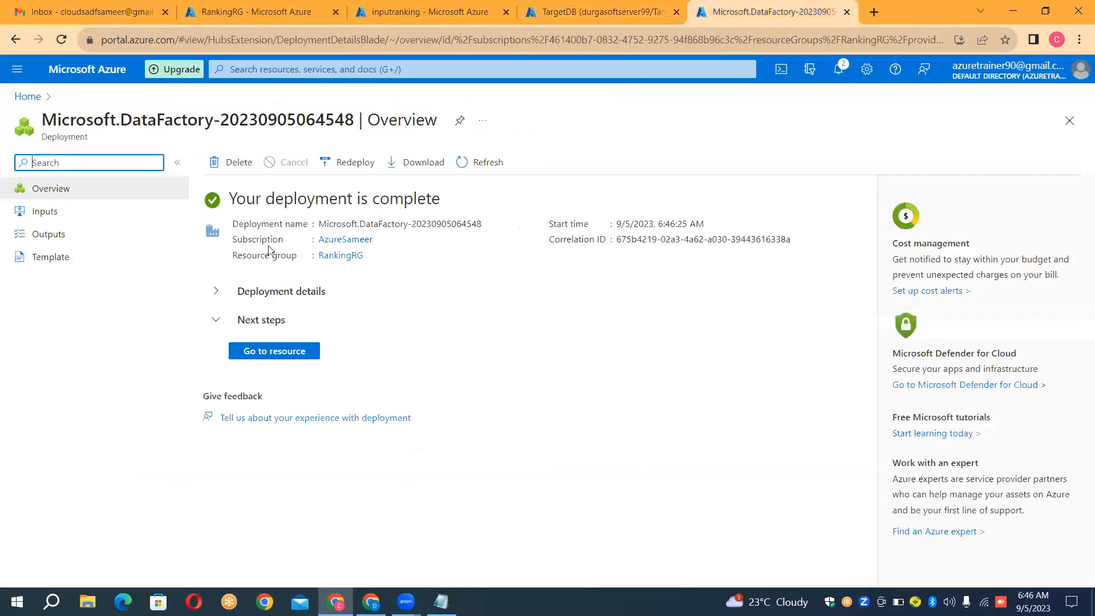
click(261, 353)
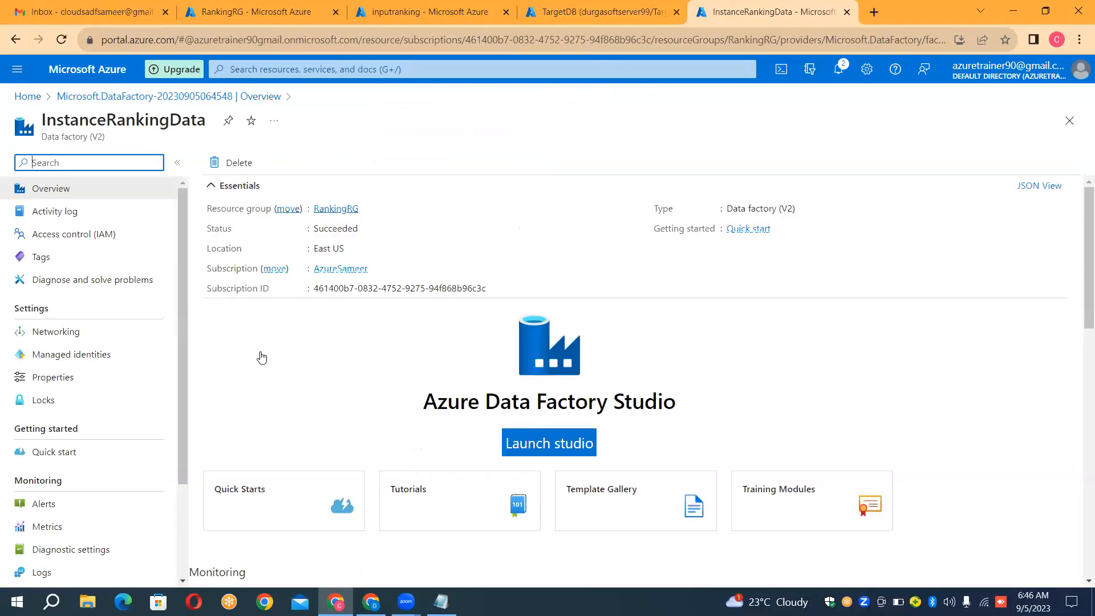
click(552, 435)
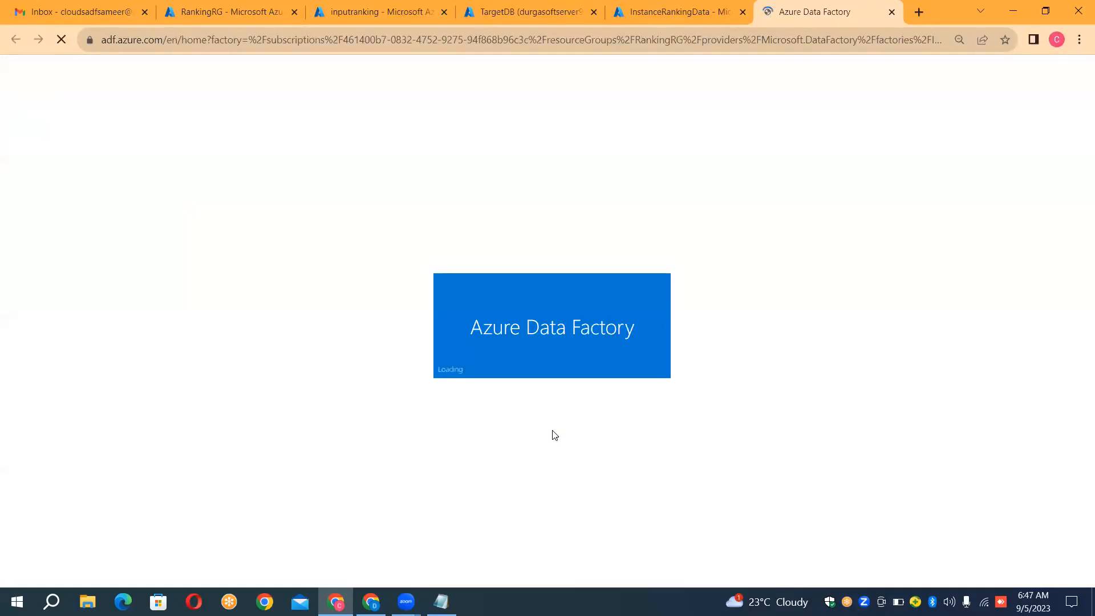
click(705, 10)
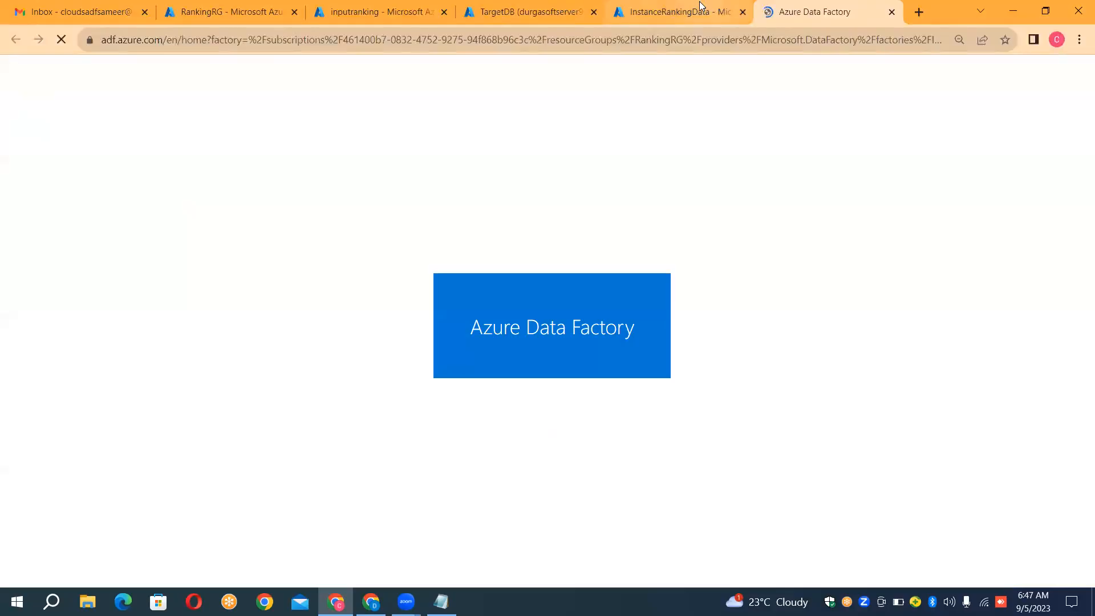
click(770, 12)
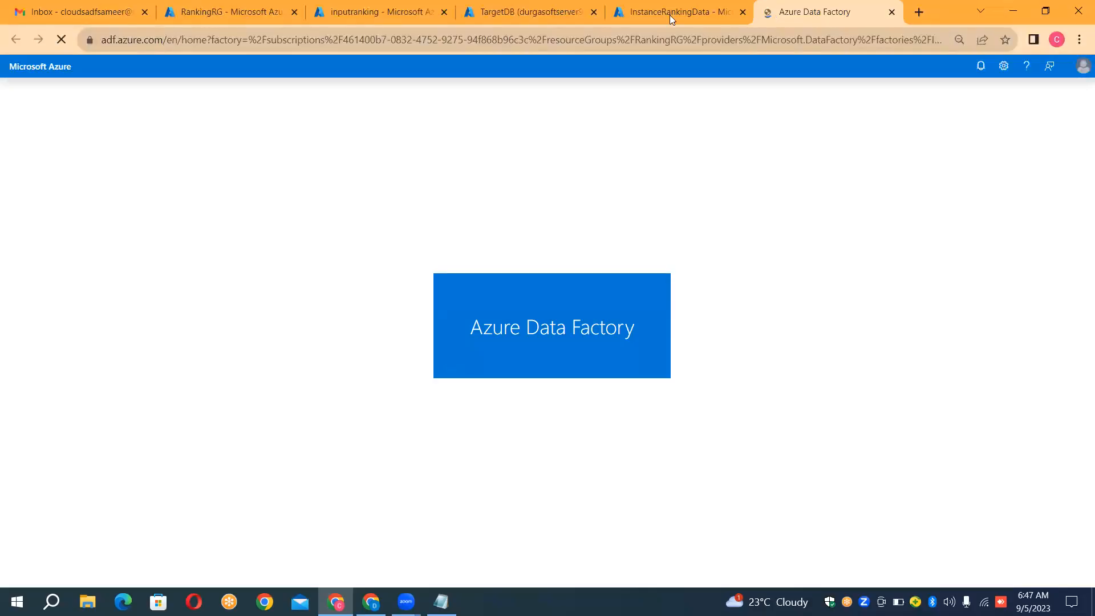
click(678, 11)
click(781, 17)
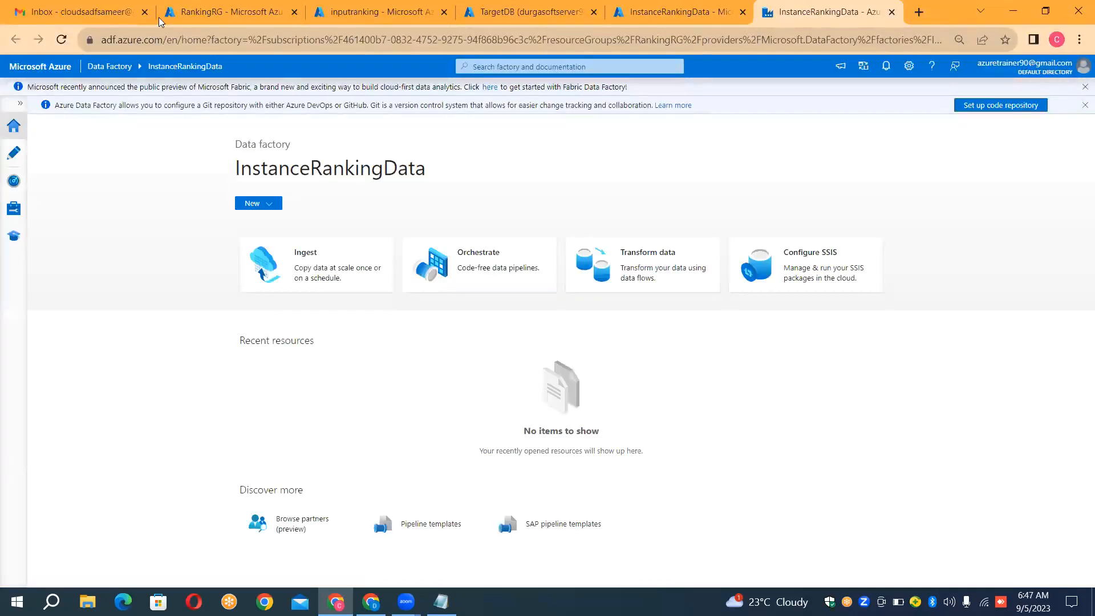
Step: Start a new linked service in the data factory's management area and search the data stores for 2
click(23, 103)
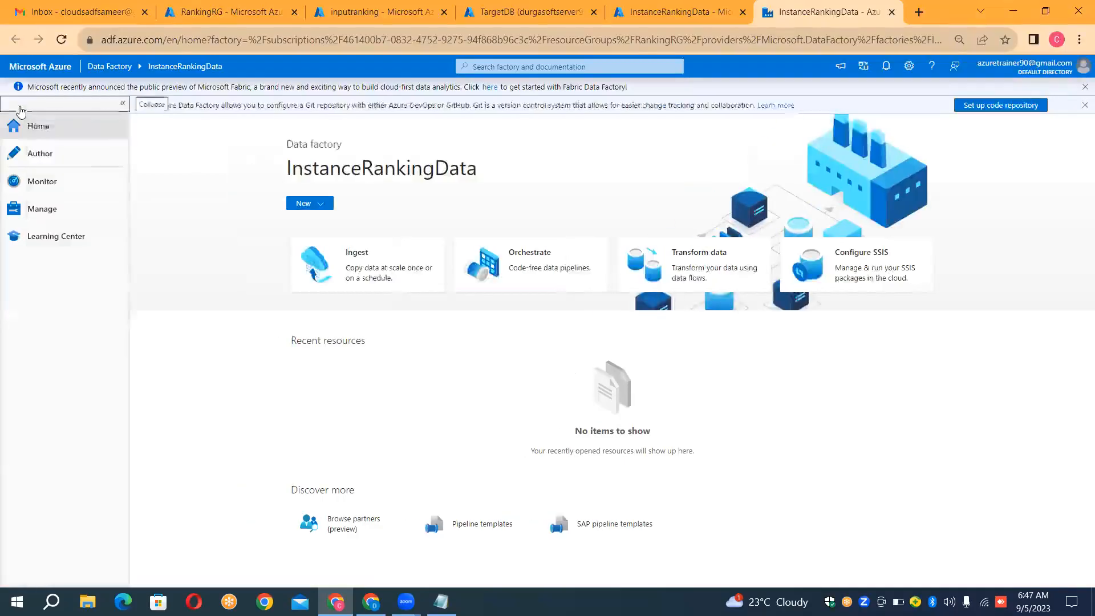
click(47, 223)
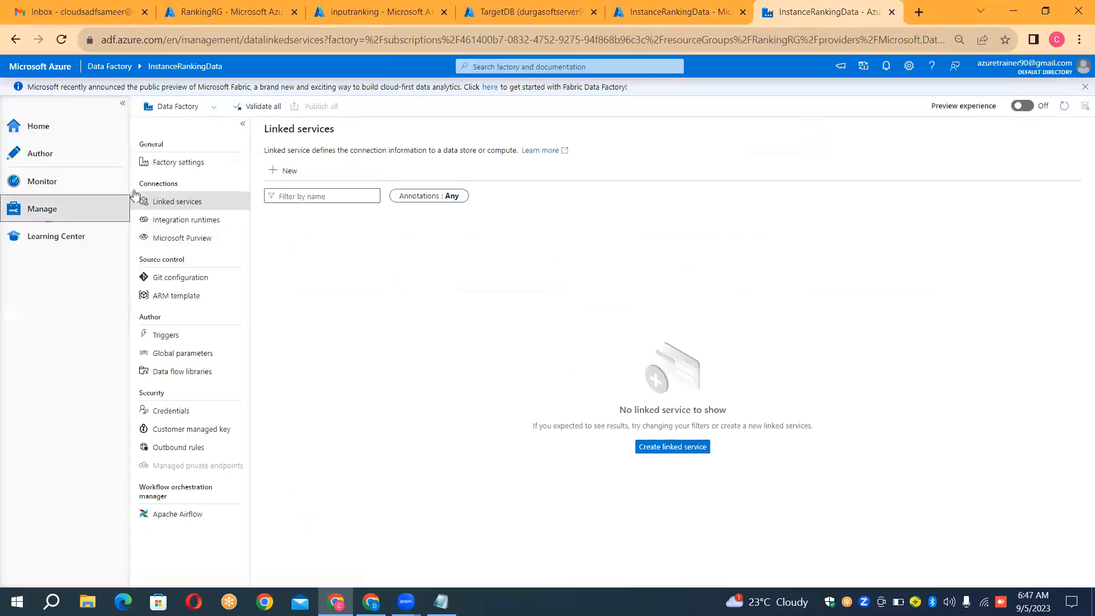
click(278, 173)
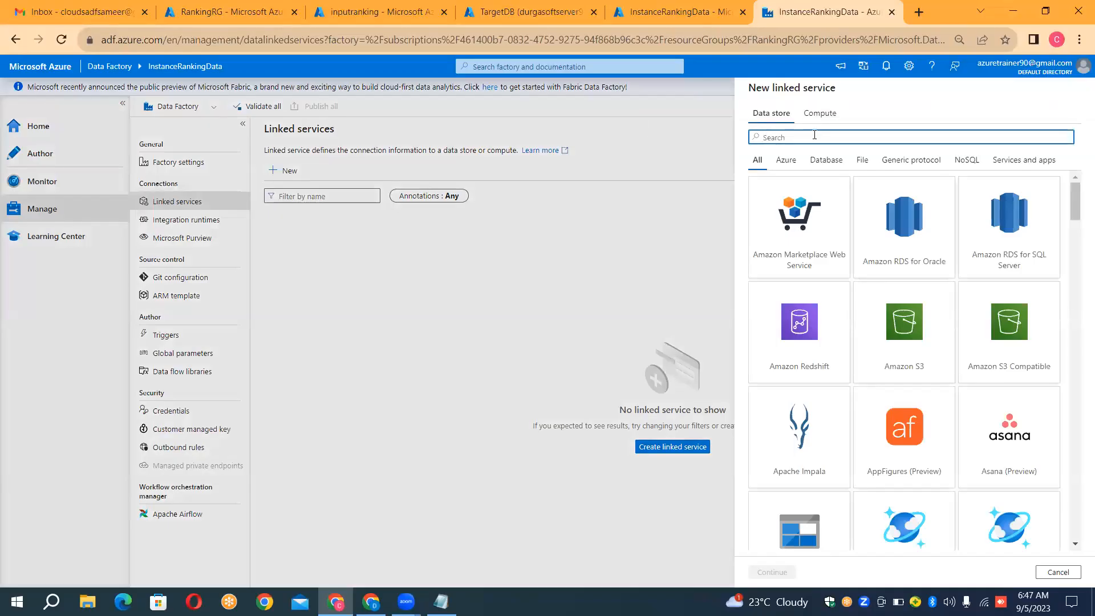
text(2)
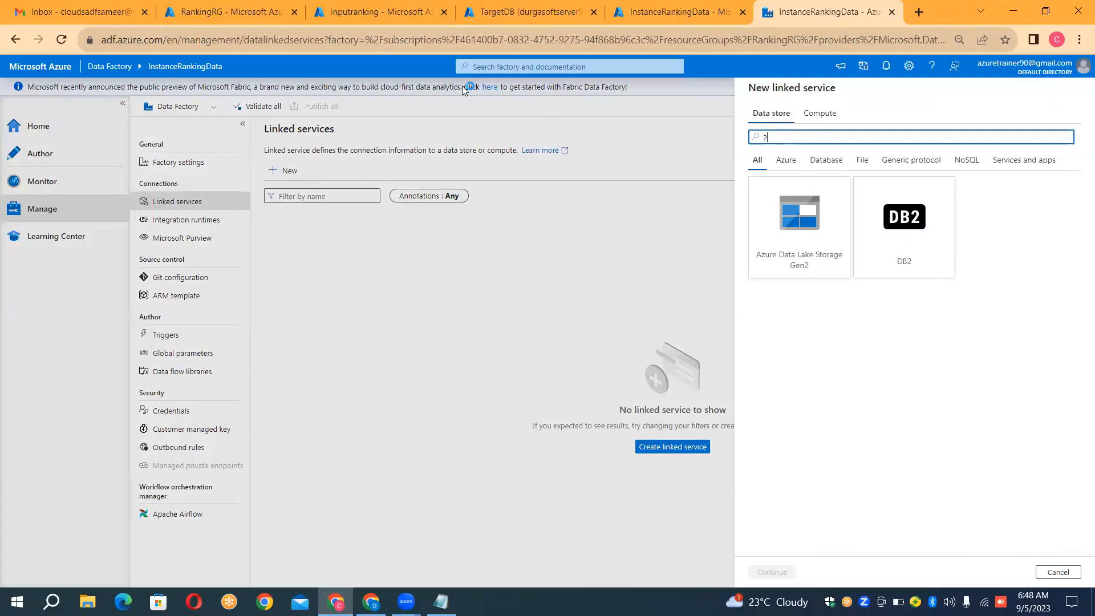
Step: Check the sourceranking storage account and its inputranking container in the Azure portal, and return to the new linked service
click(383, 17)
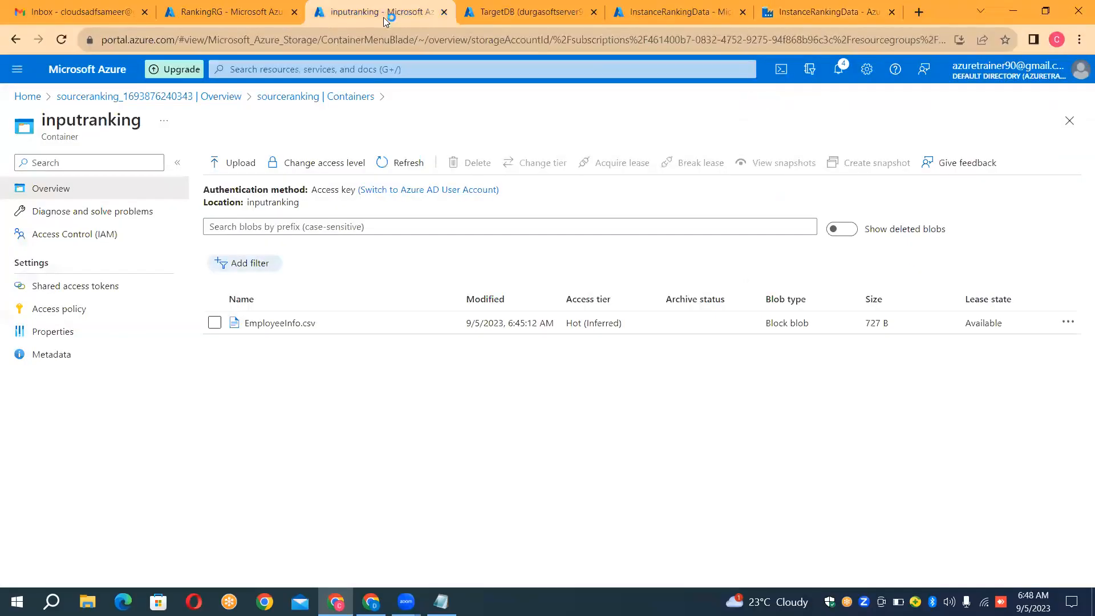
click(309, 105)
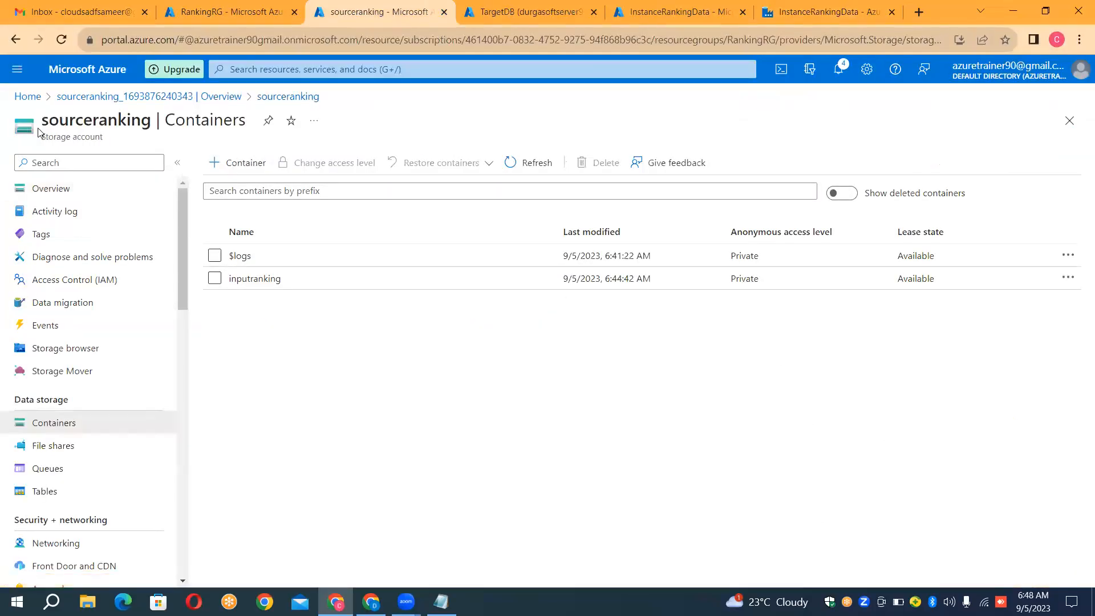
click(264, 285)
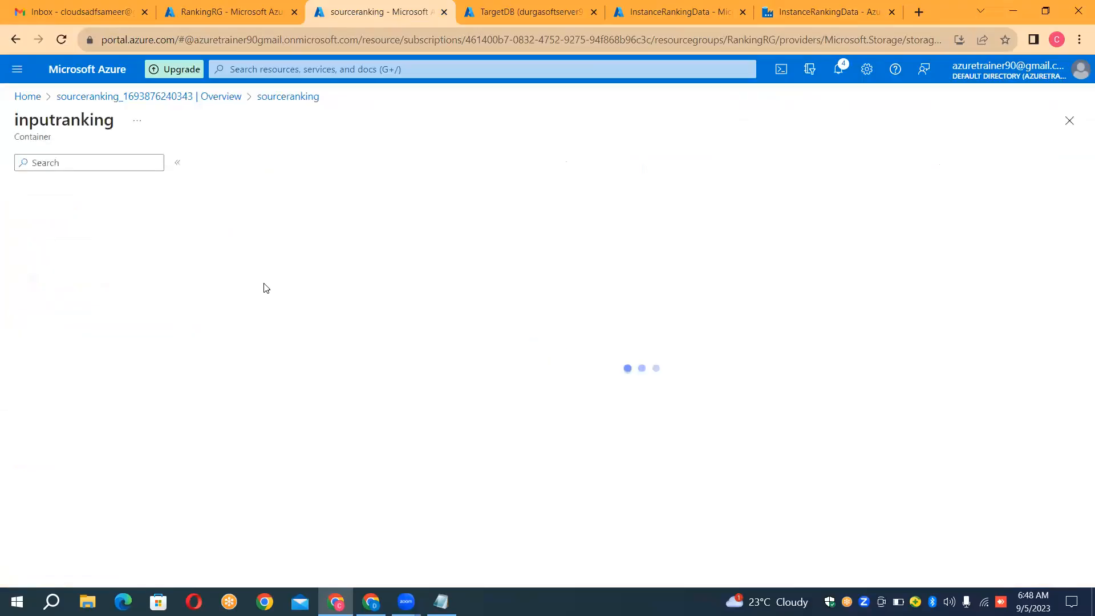
click(785, 16)
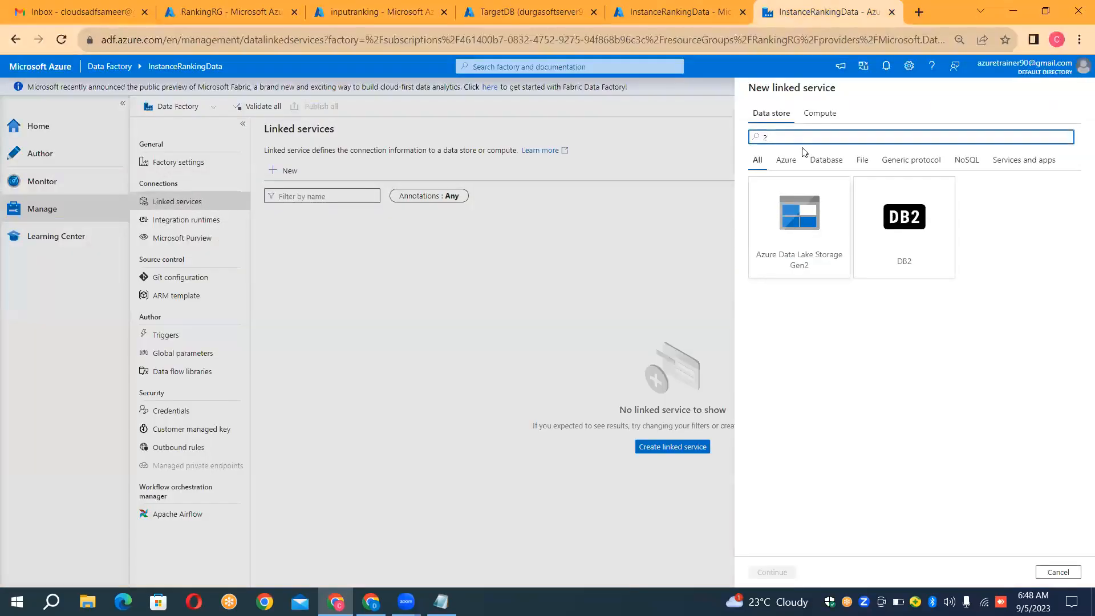
Step: Replace the data store search with blob and choose Azure Blob Storage for the linked service
key(BackSpace)
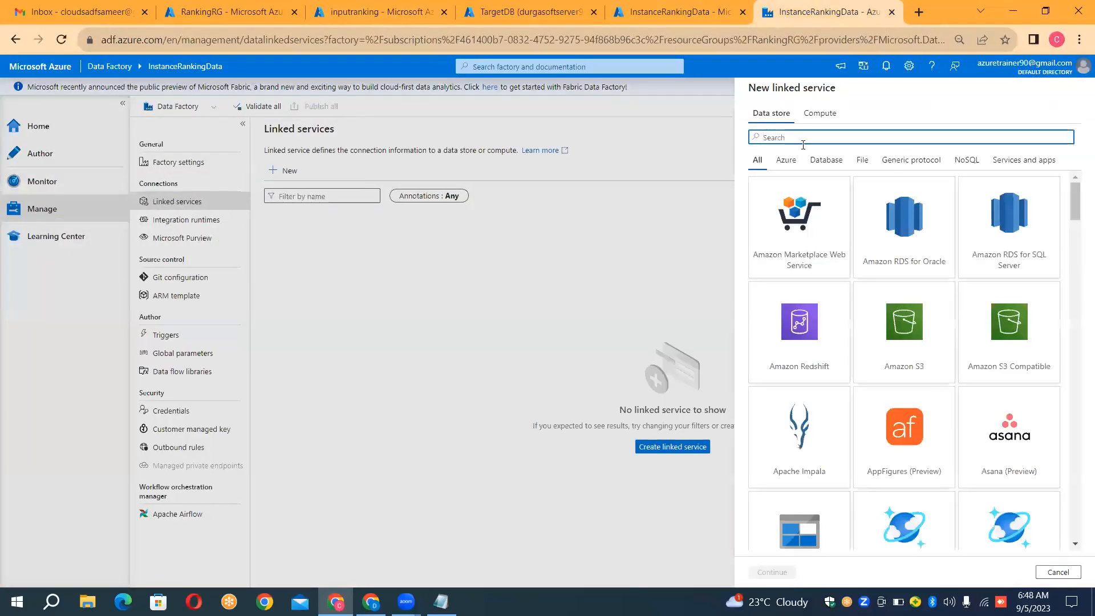
text(b)
key(BackSpace)
text(b)
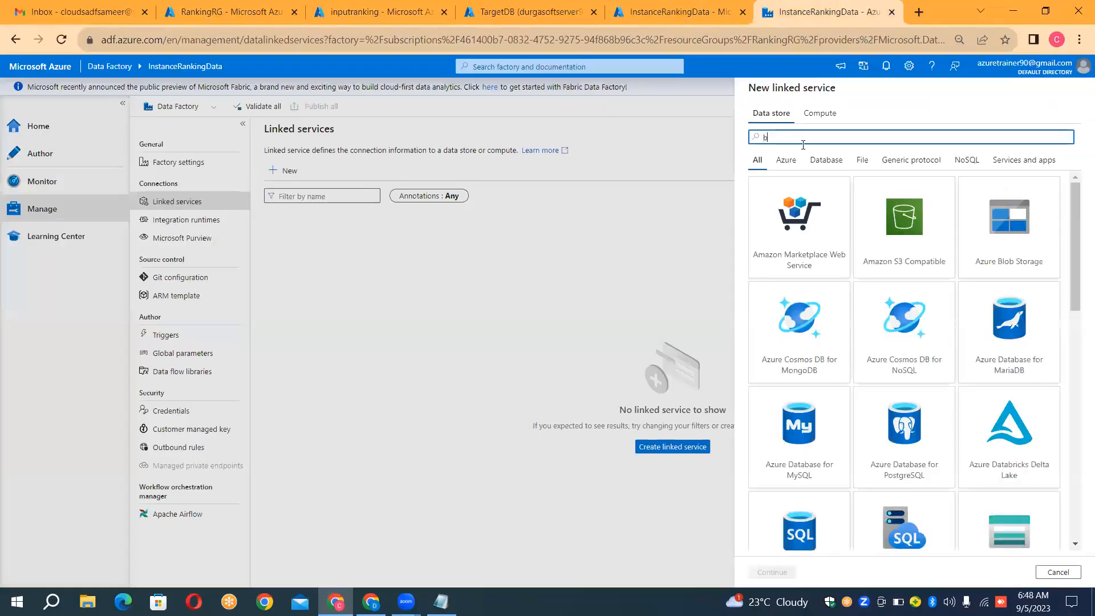
text(lob)
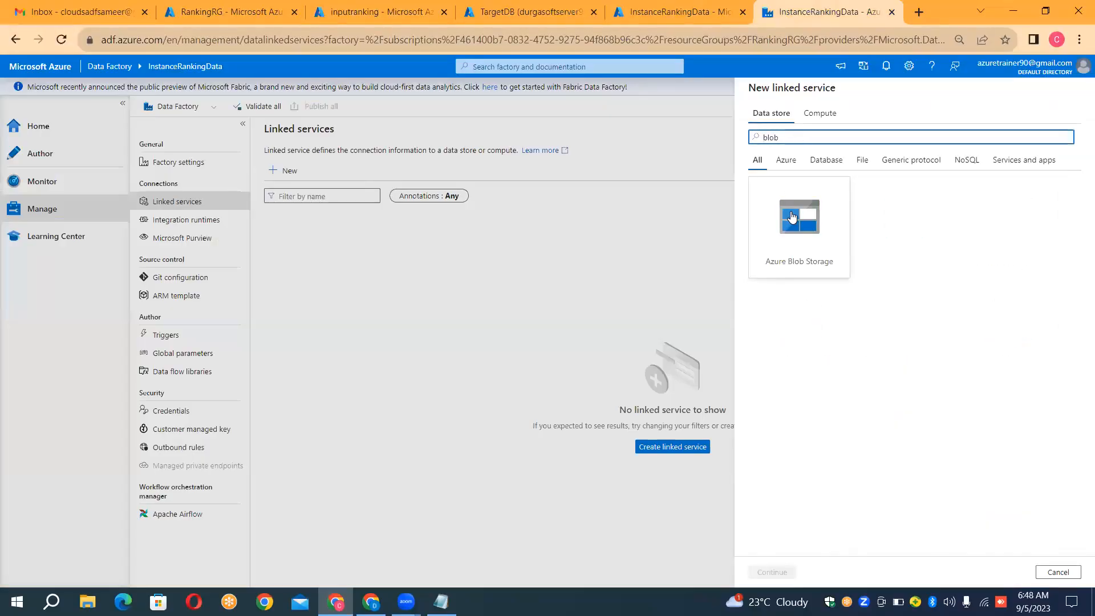
double_click(792, 218)
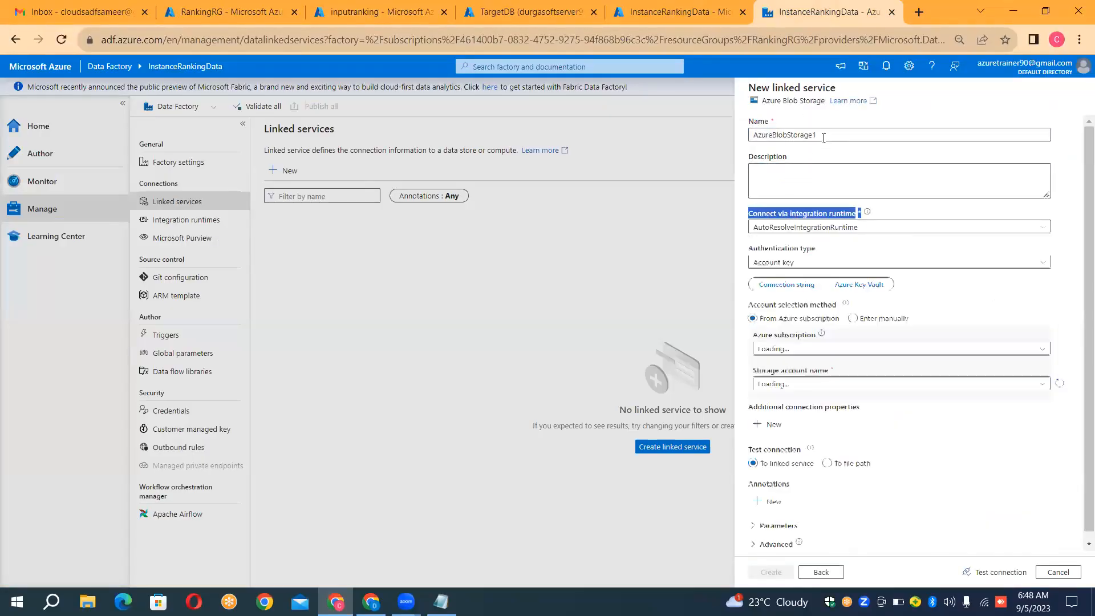
Step: Name the Azure Blob Storage linked service LS_BLOB_SOURCE
click(825, 136)
key(ctrl+a)
key(BackSpace)
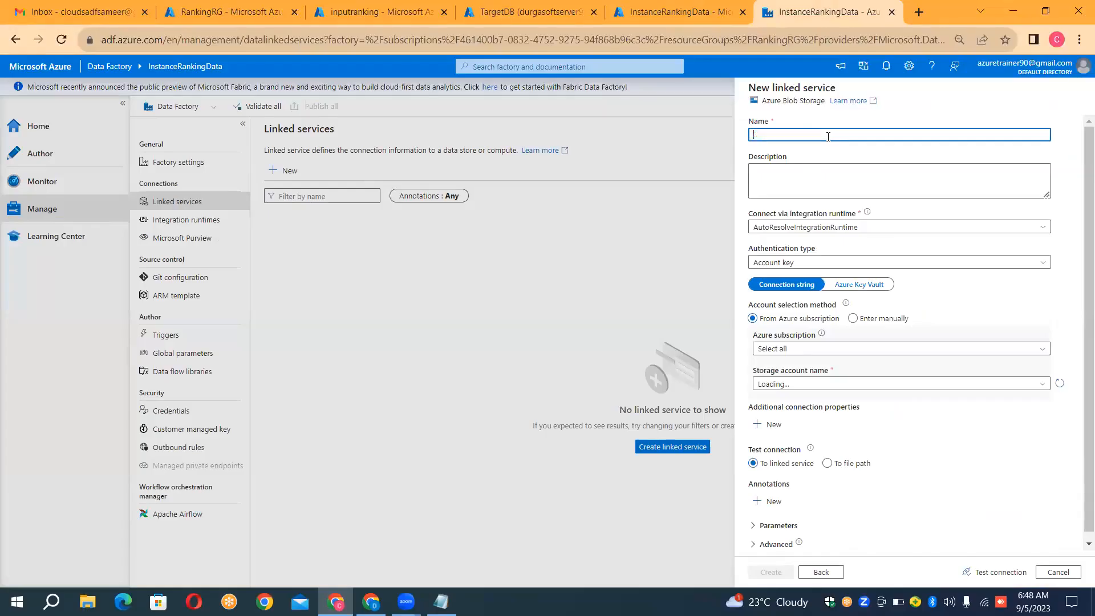
text(LS_BLOB_SOUEXW)
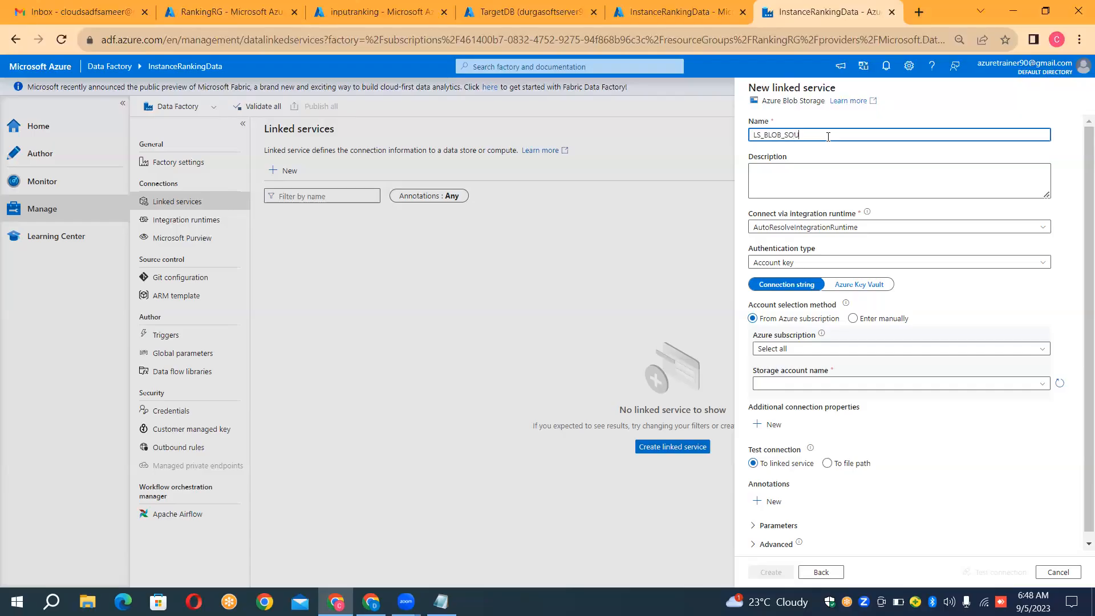
key(BackSpace)
text(E)
key(BackSpace)
key(BackSpace)
text(RCE)
Step: Select the available Azure subscription and the sourceranking storage account, test the connection, and create the linked service
click(786, 352)
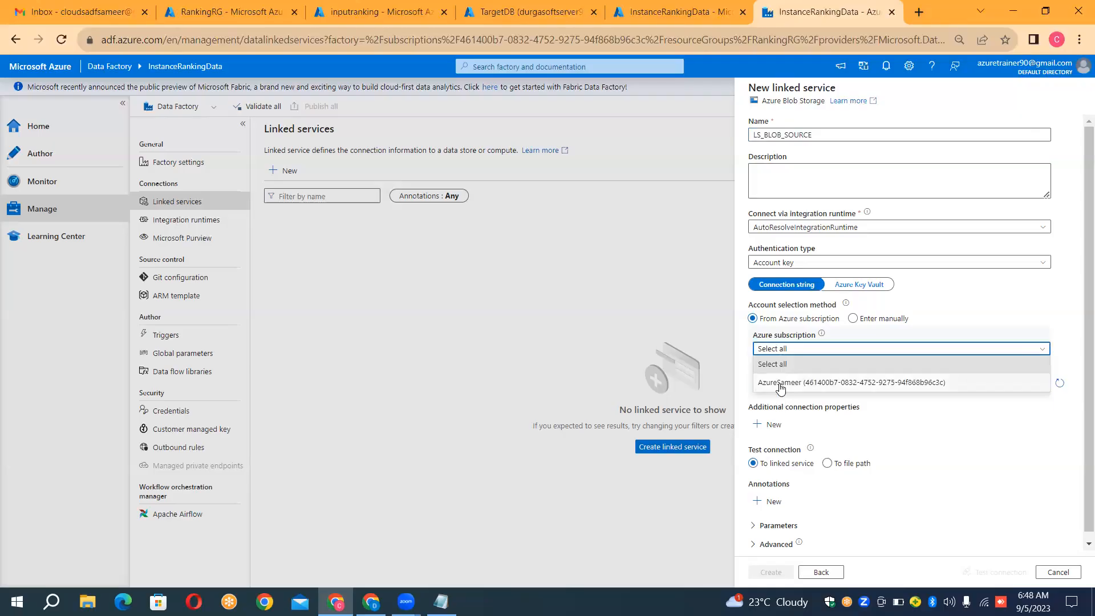
click(781, 386)
click(781, 386)
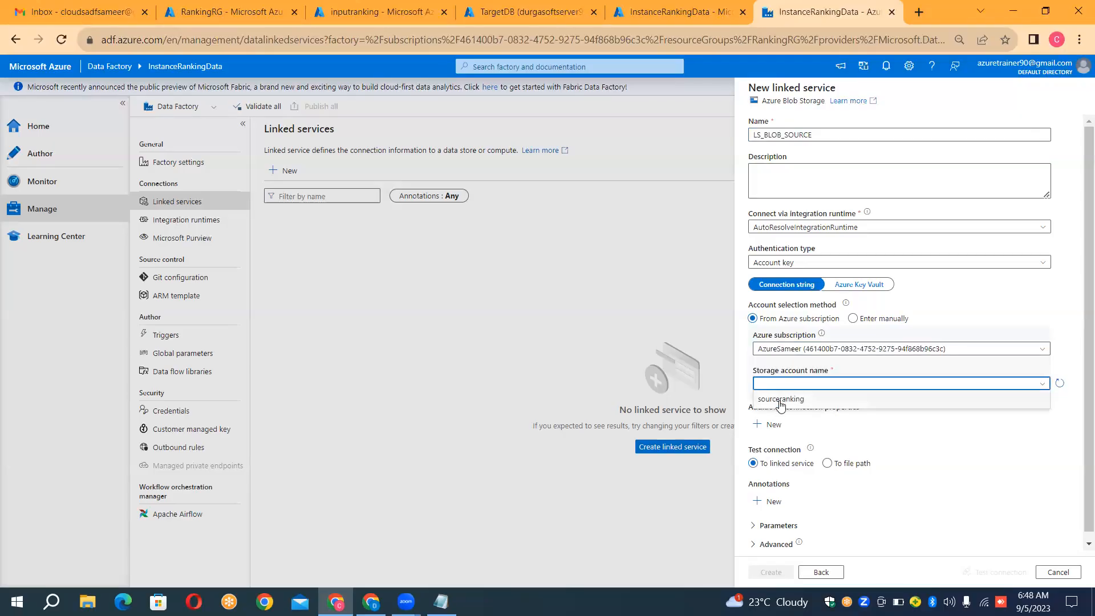
click(781, 402)
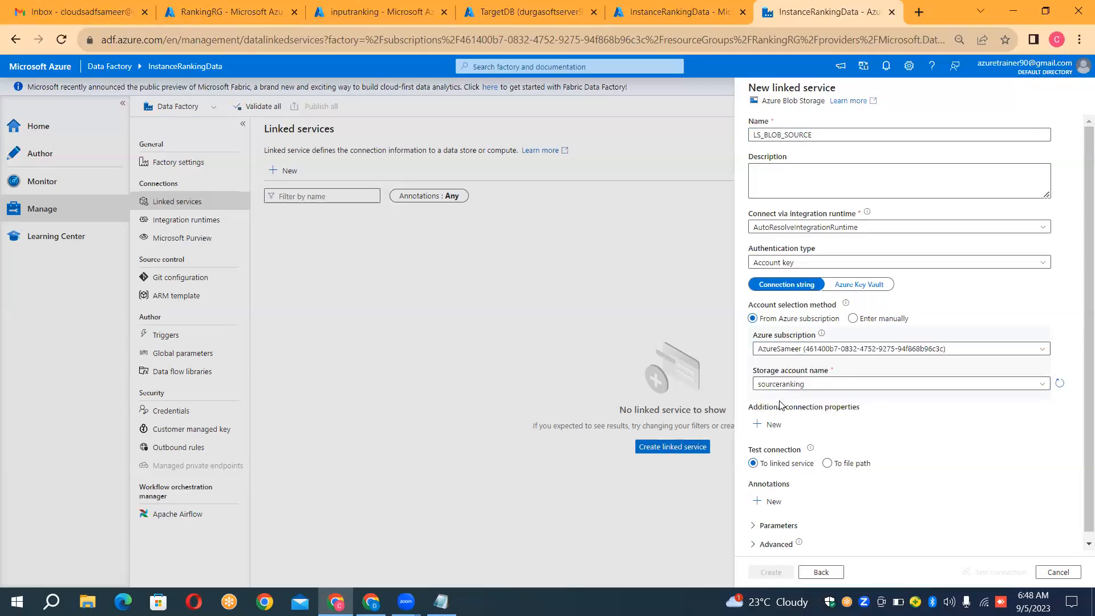
click(1015, 577)
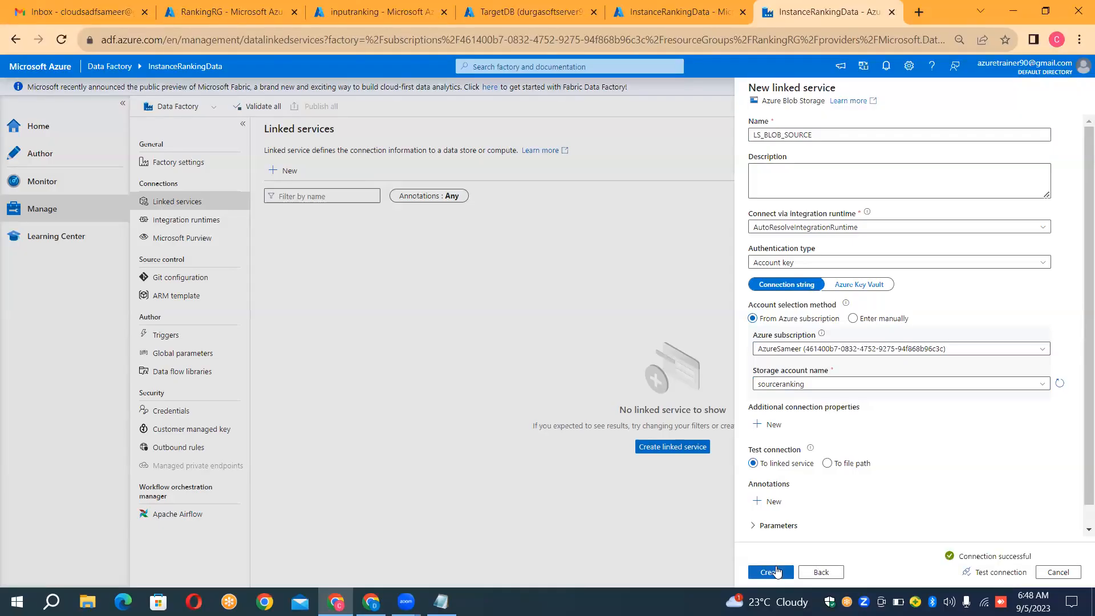
click(777, 572)
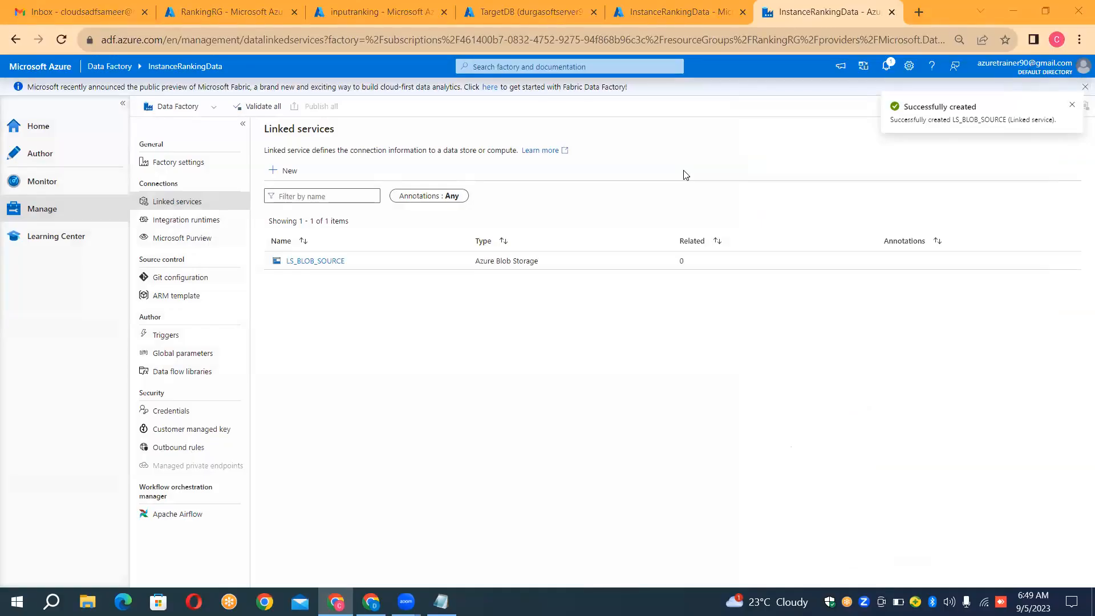
Step: Start another new linked service, search the data stores for sql, and choose Azure SQL Database
click(288, 171)
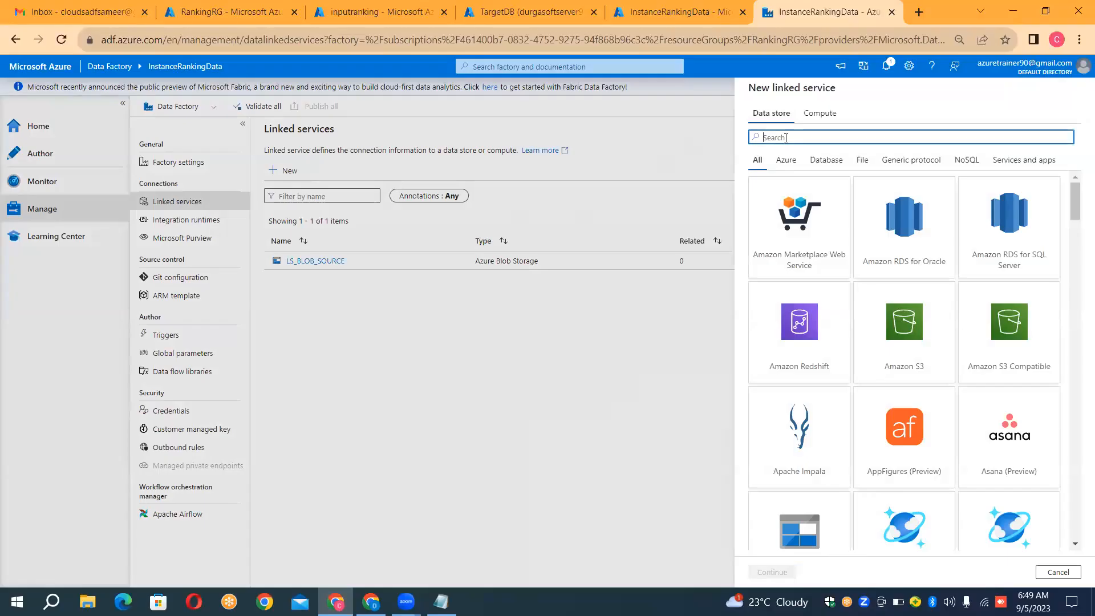
text(sql)
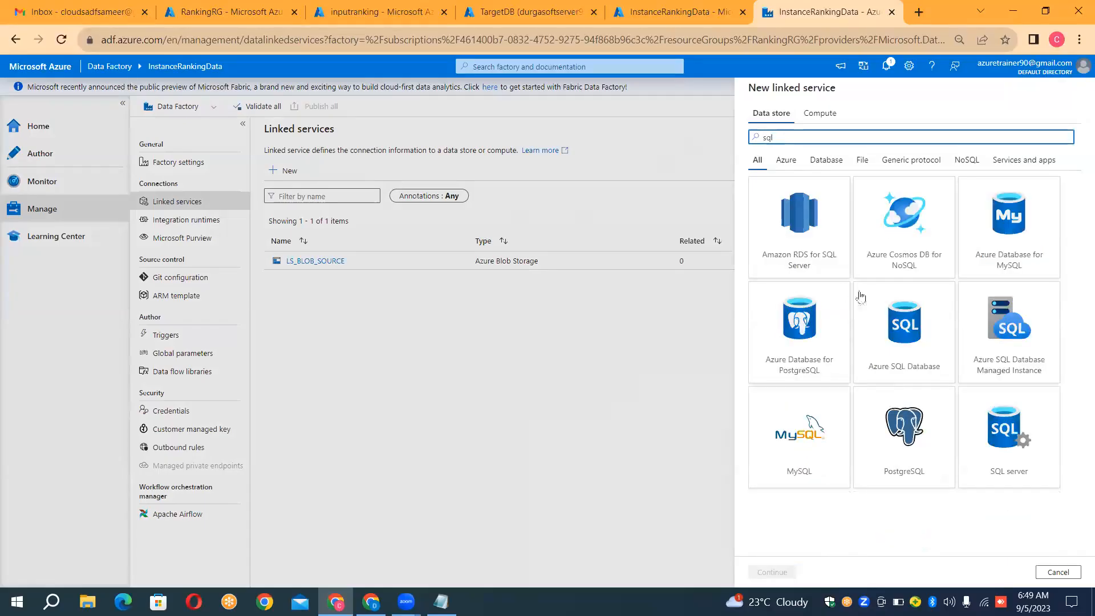
double_click(878, 319)
Step: Name the Azure SQL Database linked service LS_SQLDB_SINK
click(826, 130)
key(ctrl+a)
key(BackSpace)
text(LS_SQL)
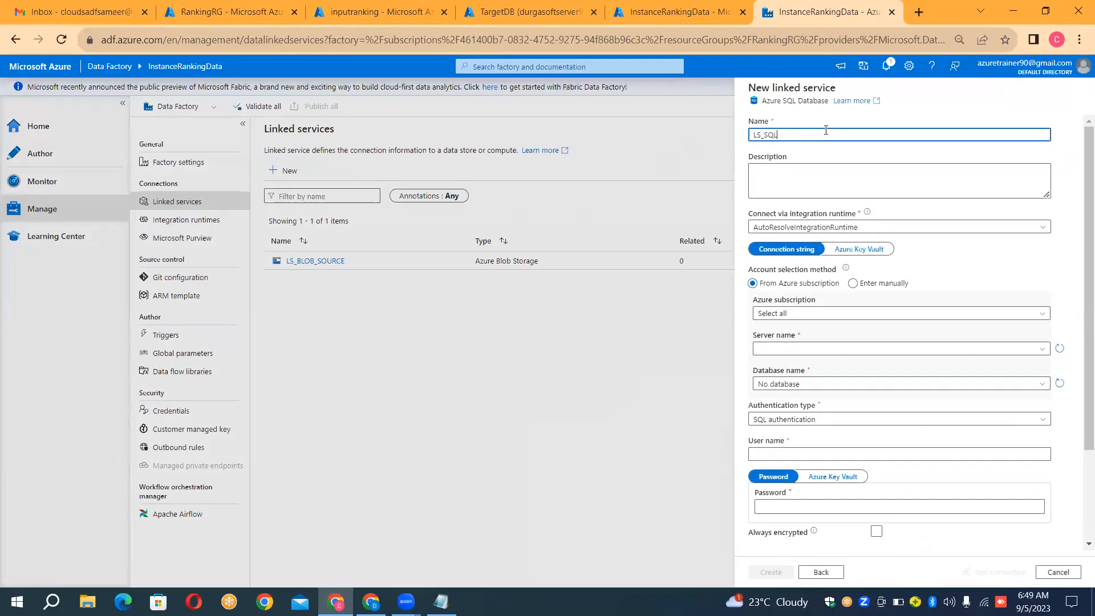
text(DB_SINK)
Step: Select the available Azure subscription, the durgasoftserver99 server and the TargetDB database for the linked service
click(775, 315)
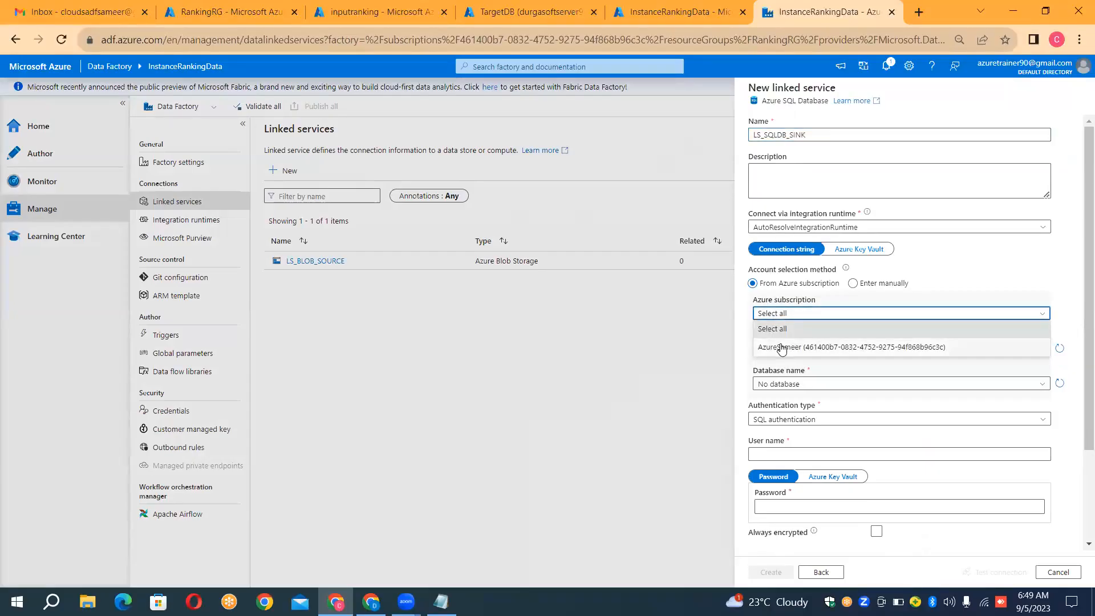
click(781, 346)
click(782, 348)
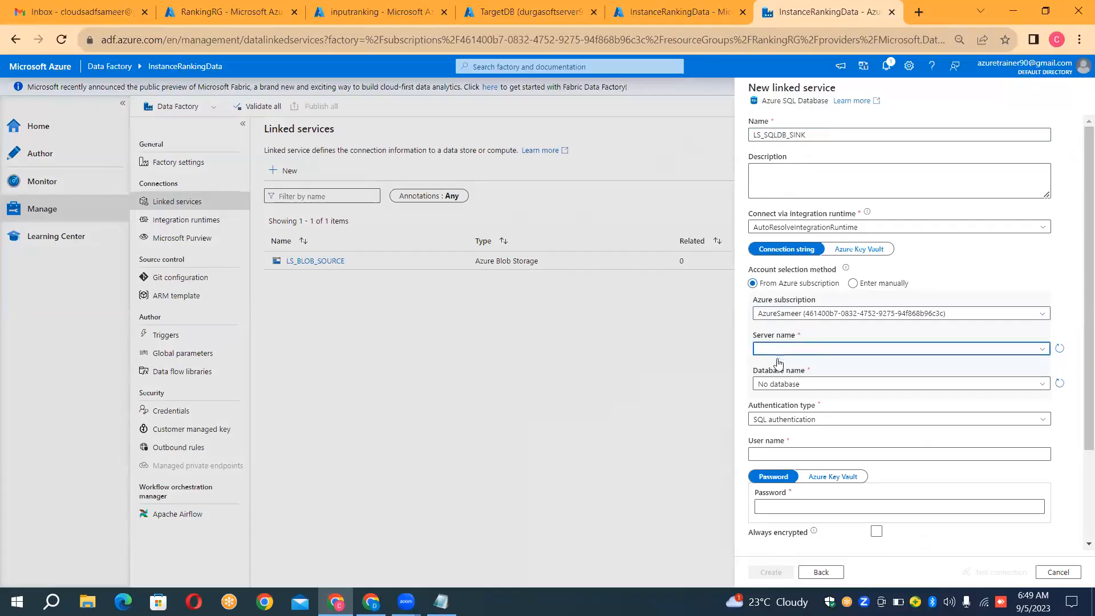
click(777, 361)
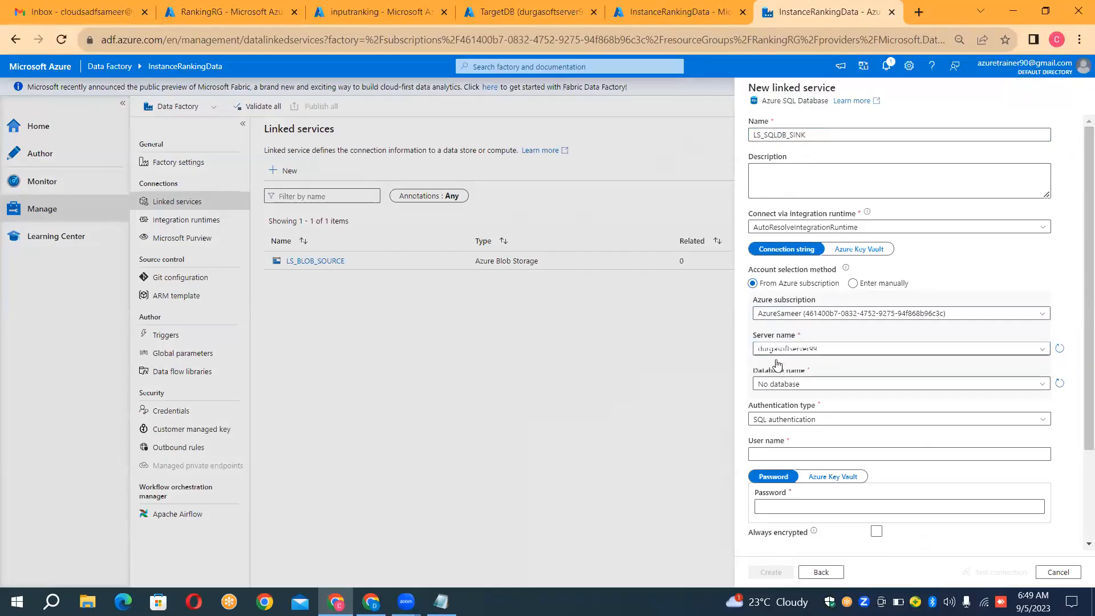
click(775, 385)
click(774, 384)
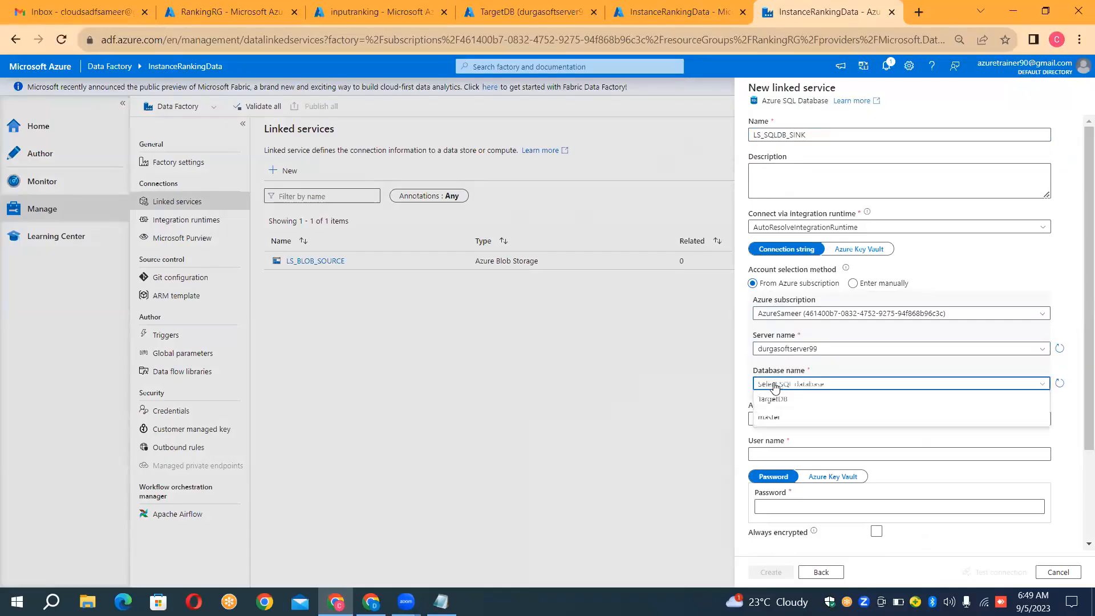
click(774, 382)
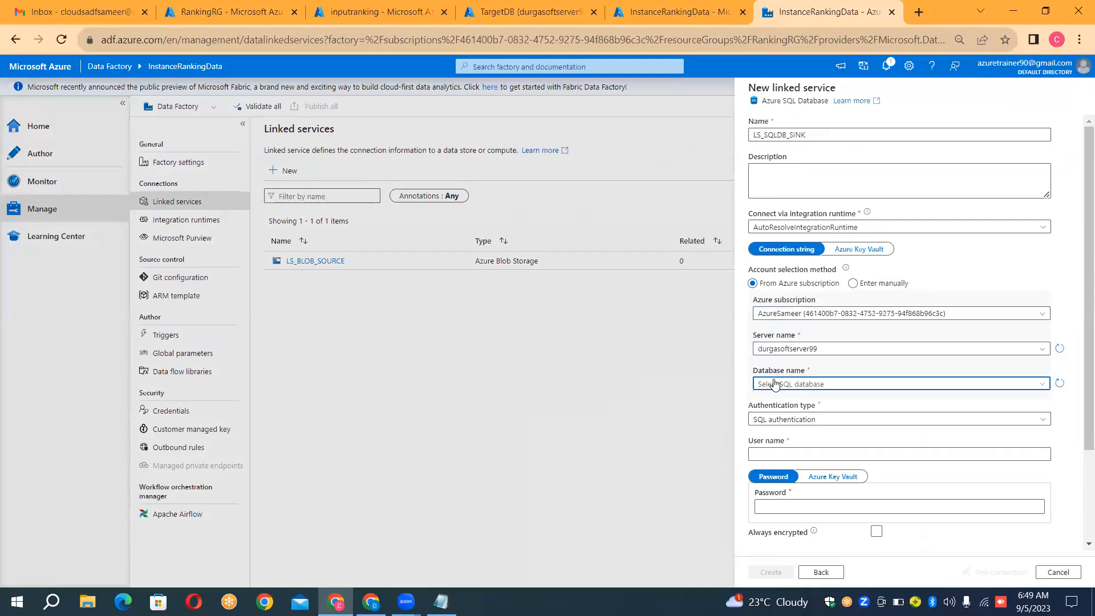
click(774, 384)
click(775, 401)
Step: Enter durgaadmin as the SQL authentication user name with the account password, test the connection, and create the linked service
click(782, 455)
click(782, 456)
text(durgaadmin)
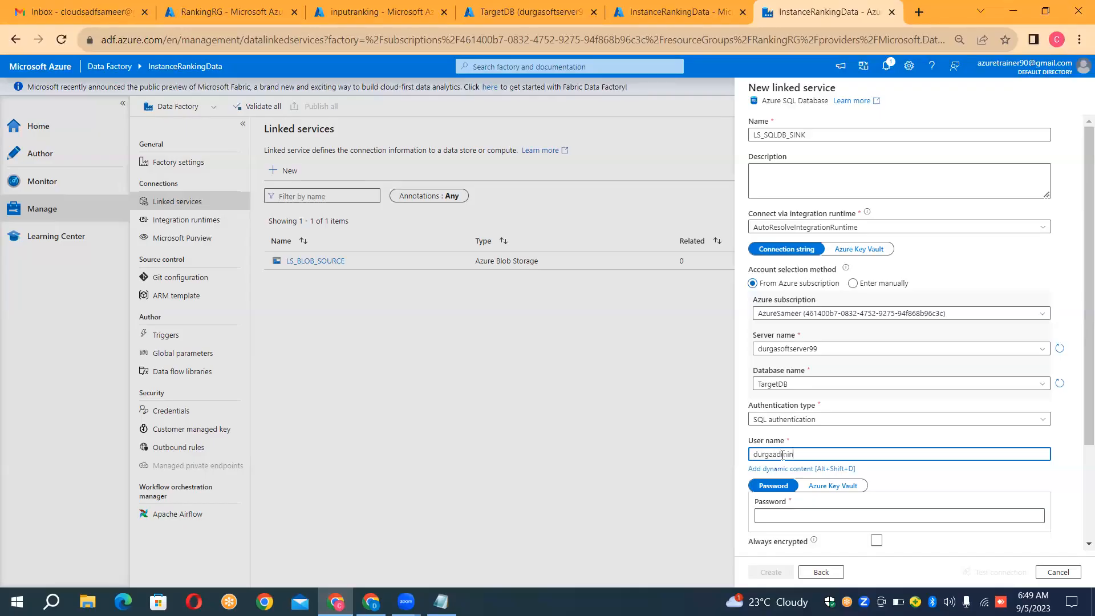
key(Tab)
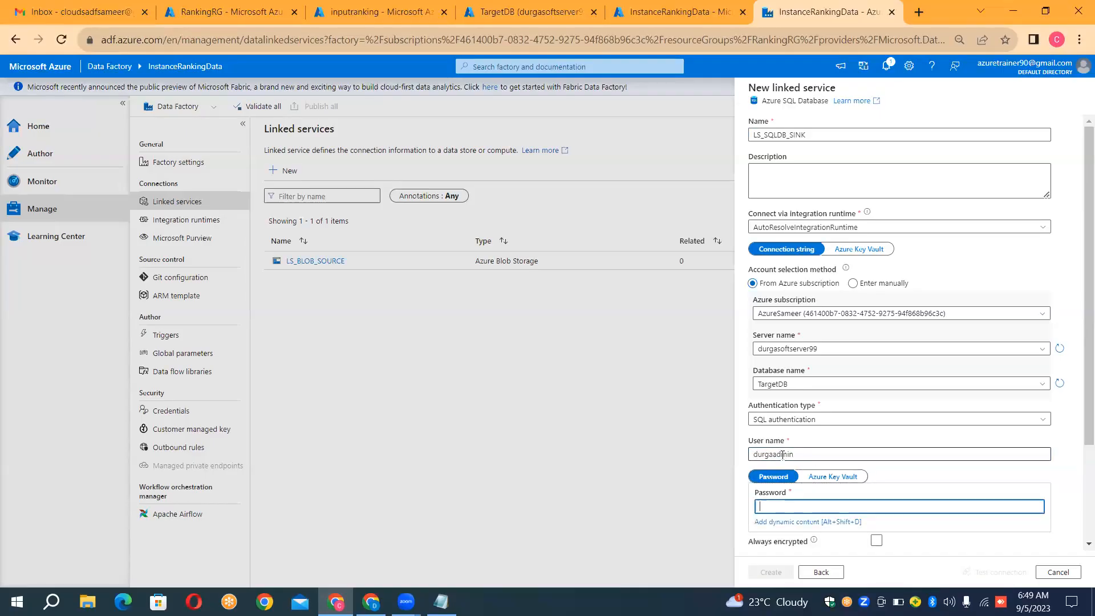
text(••••••••••)
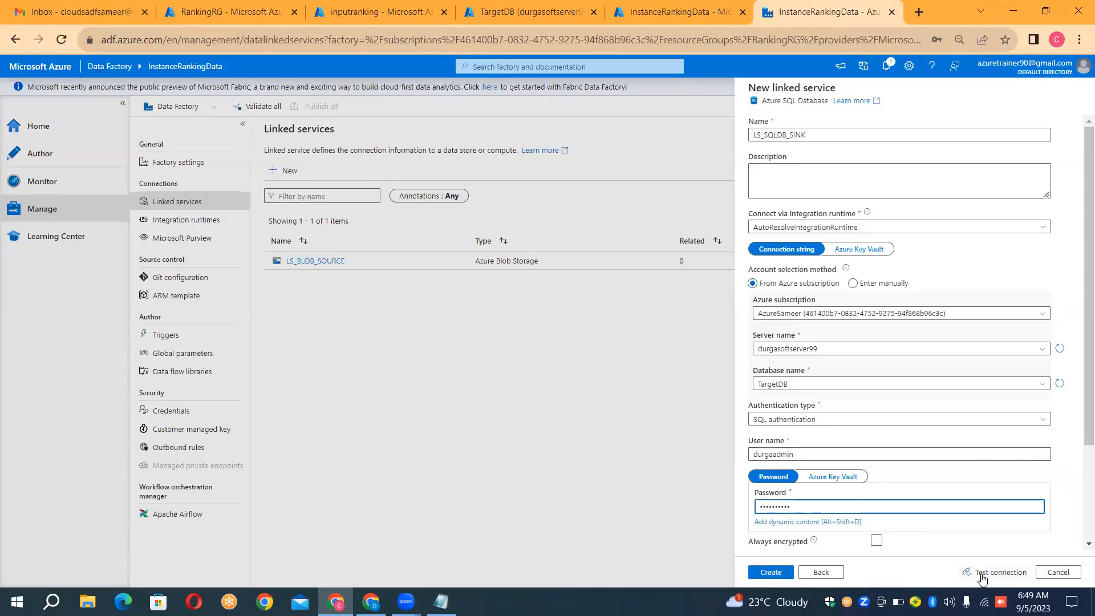
click(982, 578)
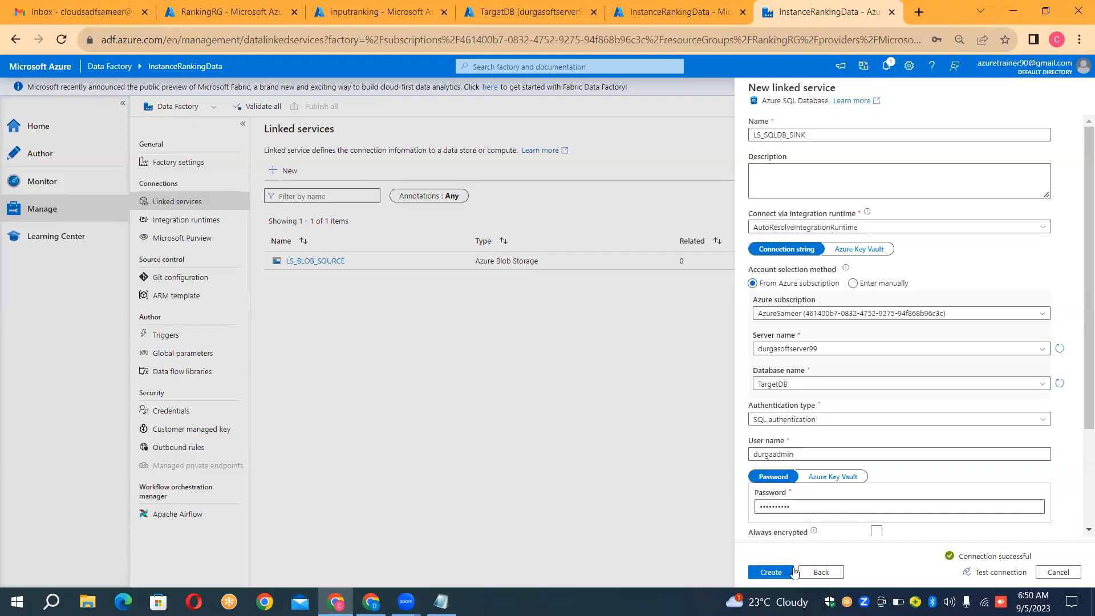
click(772, 573)
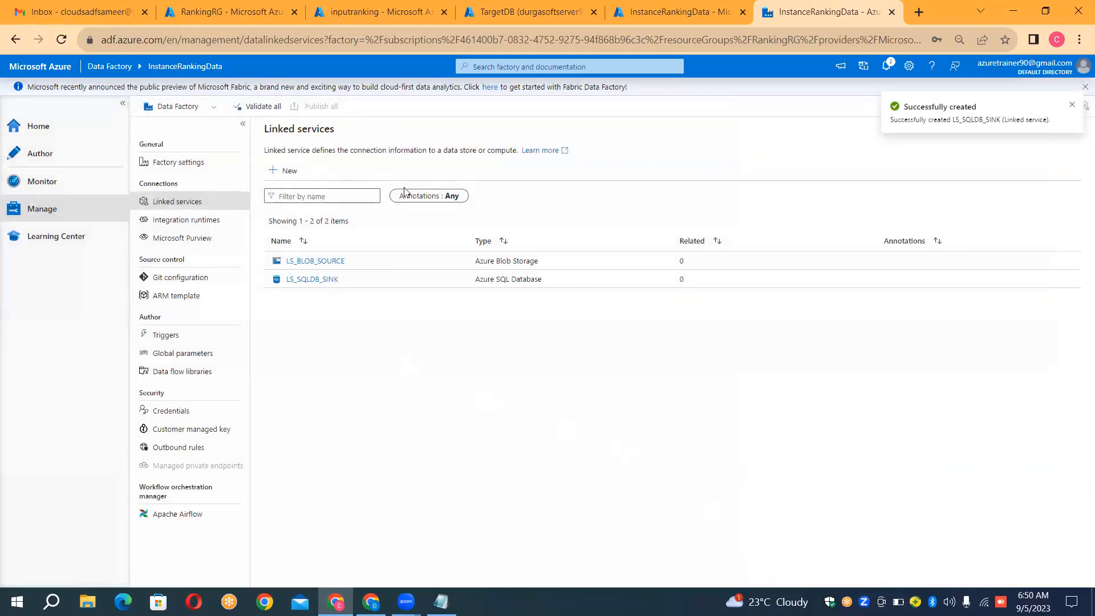
Step: Create a new data flow in the factory's authoring workspace and name it DF_RANKING
click(61, 162)
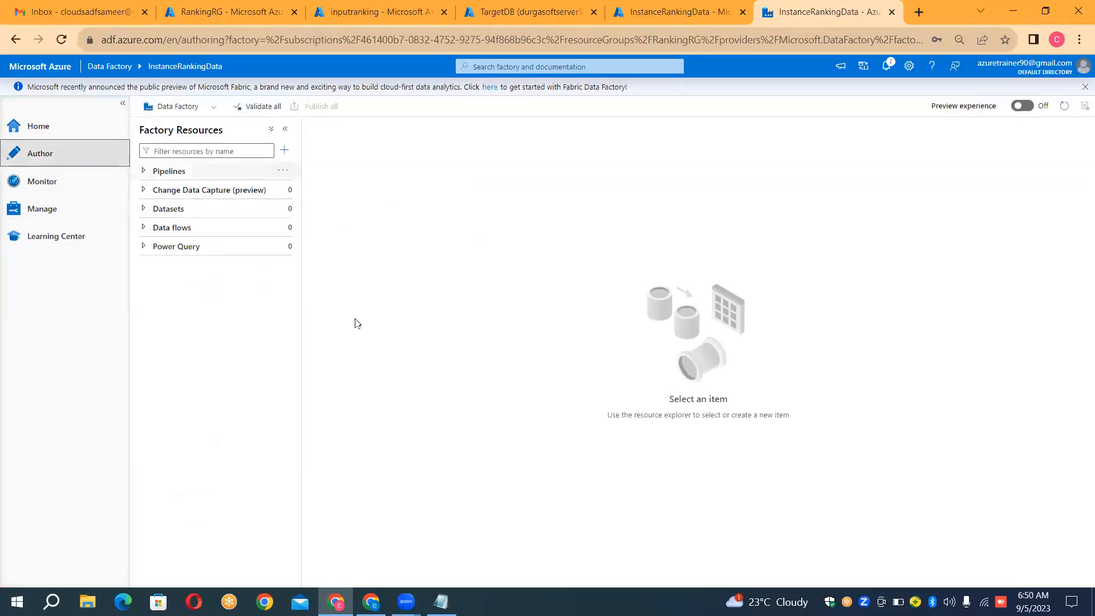
click(286, 230)
click(318, 246)
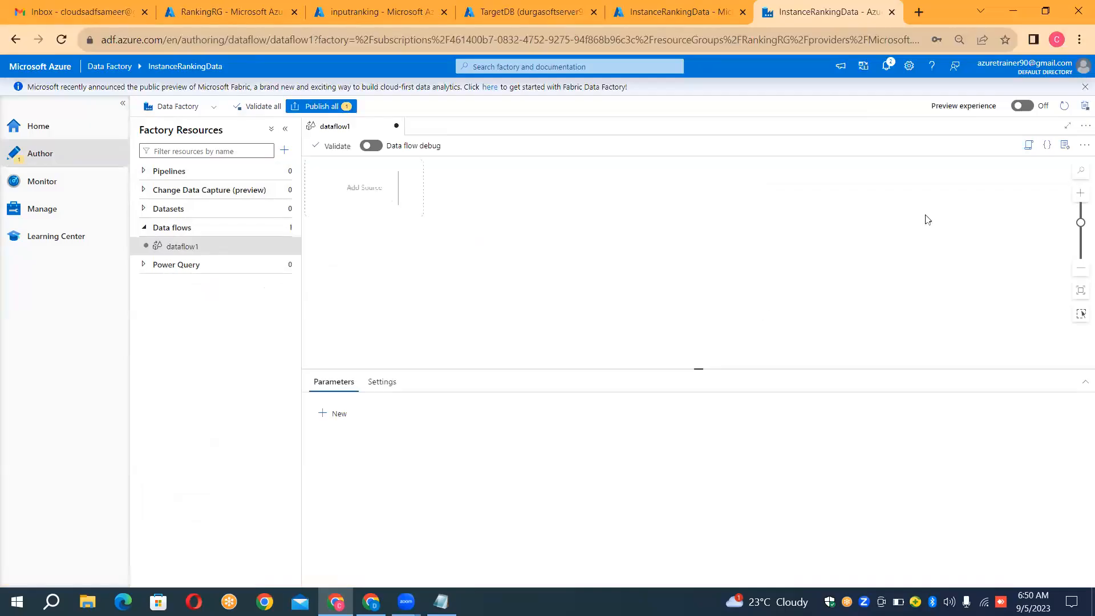
click(995, 226)
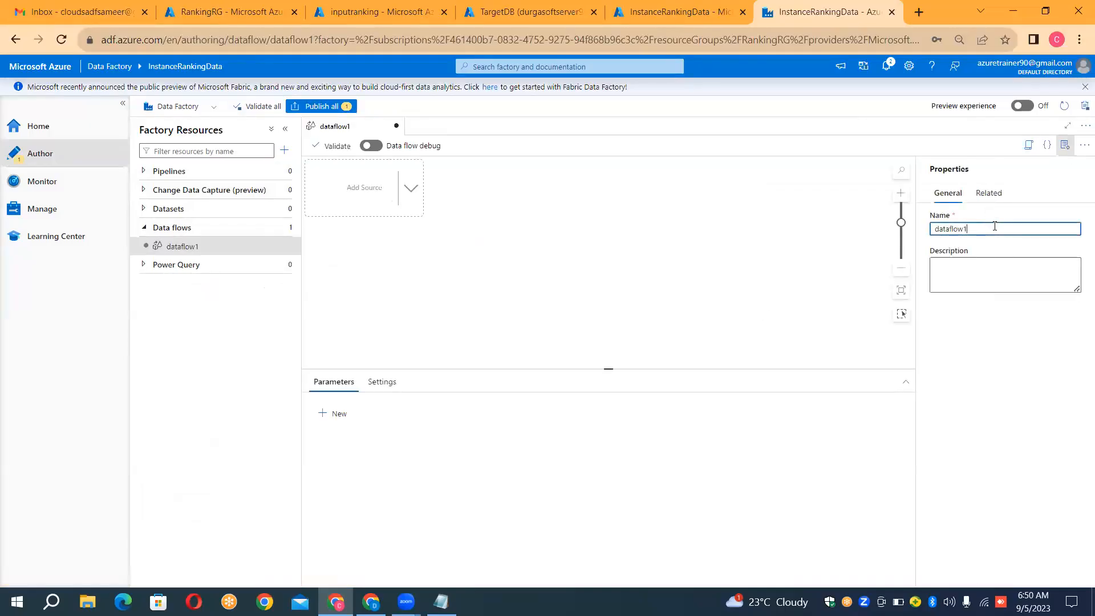
key(ctrl+a)
key(BackSpace)
text(DF_RA)
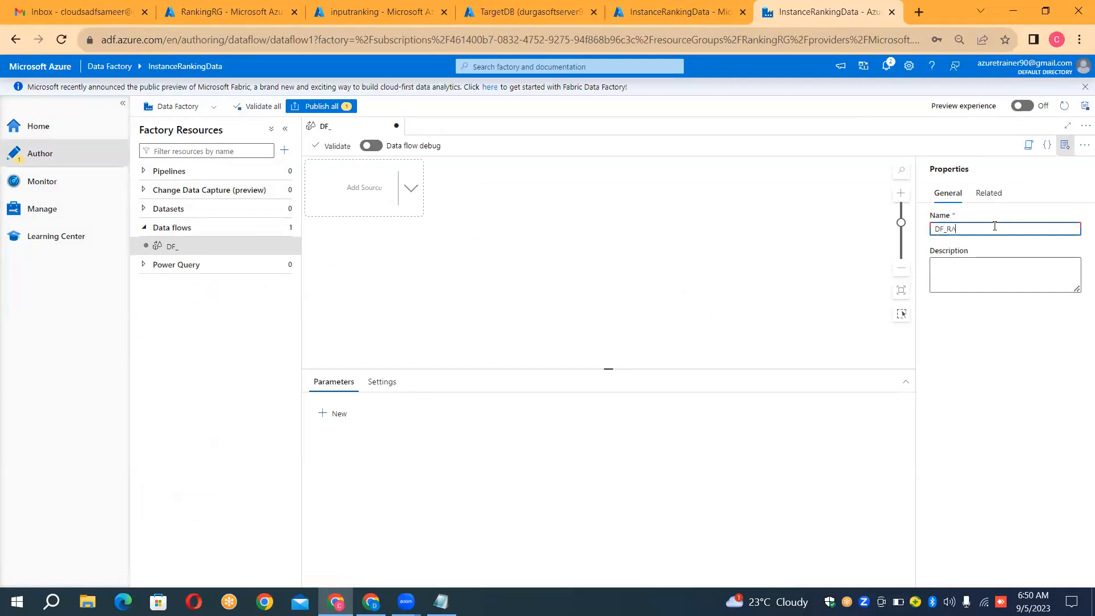
text(NKING)
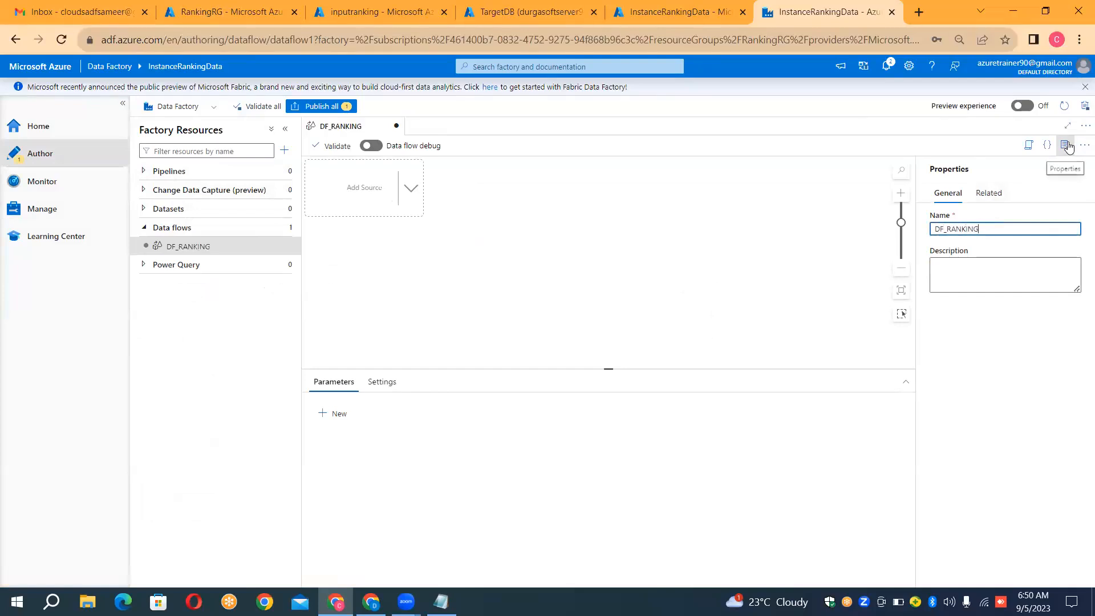
click(1065, 146)
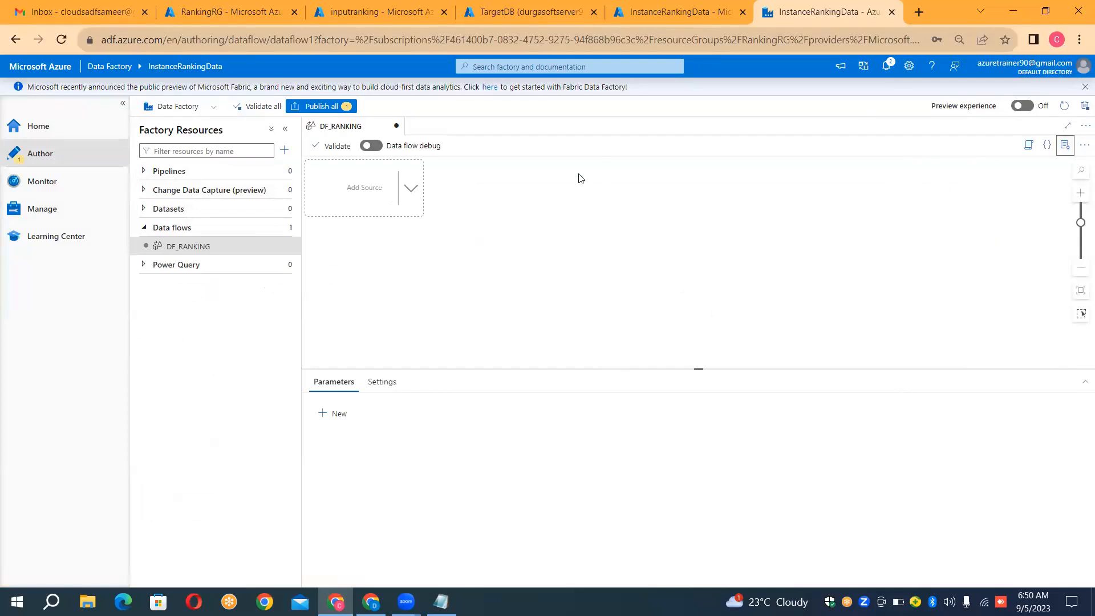
Step: Turn on data flow debug with AutoResolveIntegrationRuntime and a 1 hour time to live, and add a source to DF_RANKING
click(376, 144)
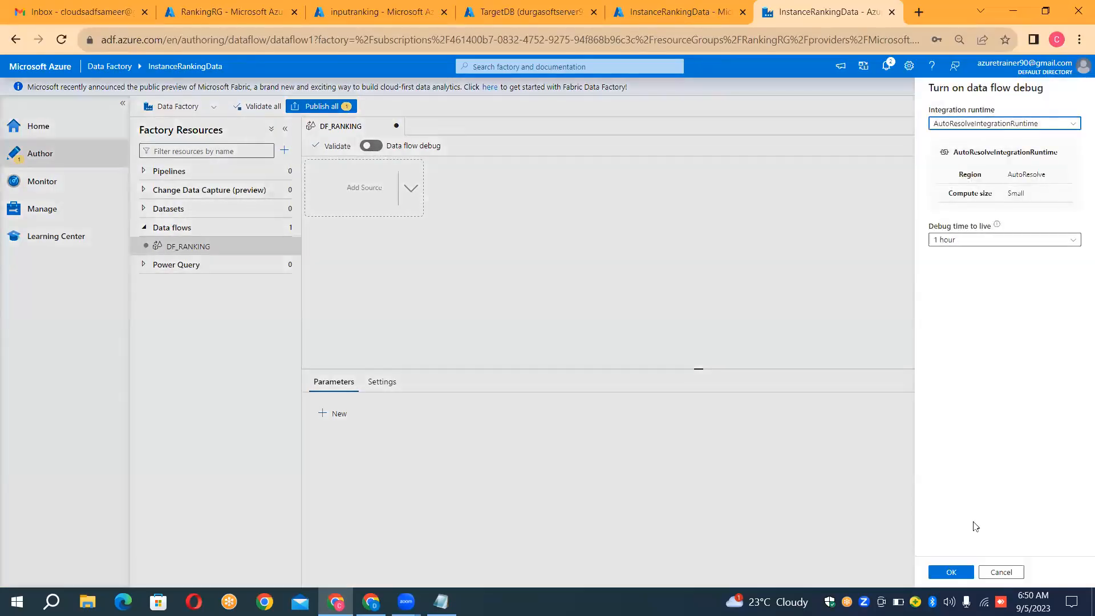
click(952, 572)
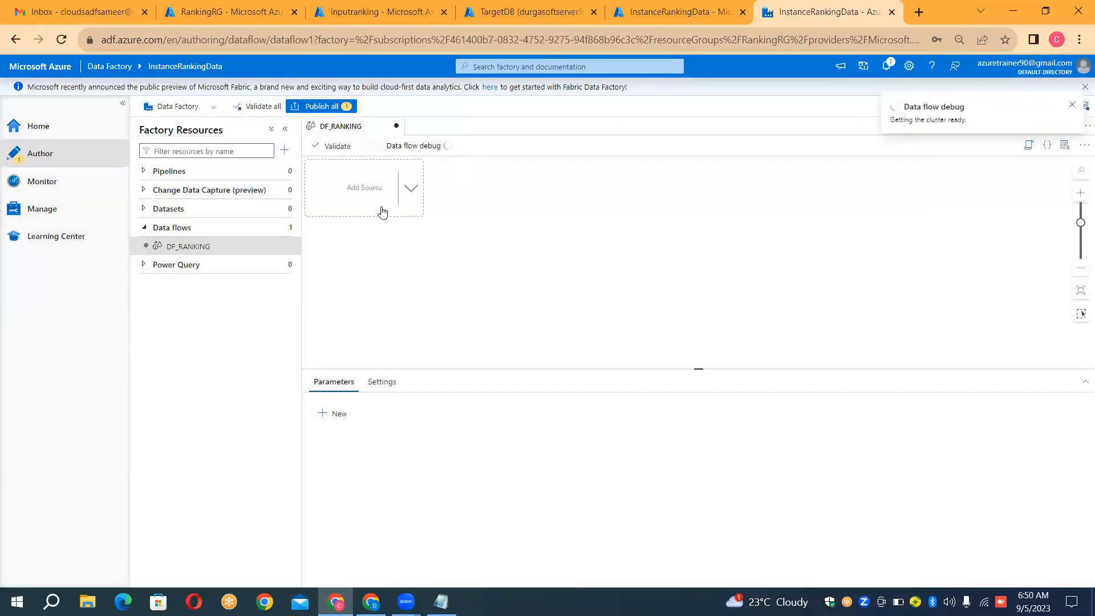
click(407, 187)
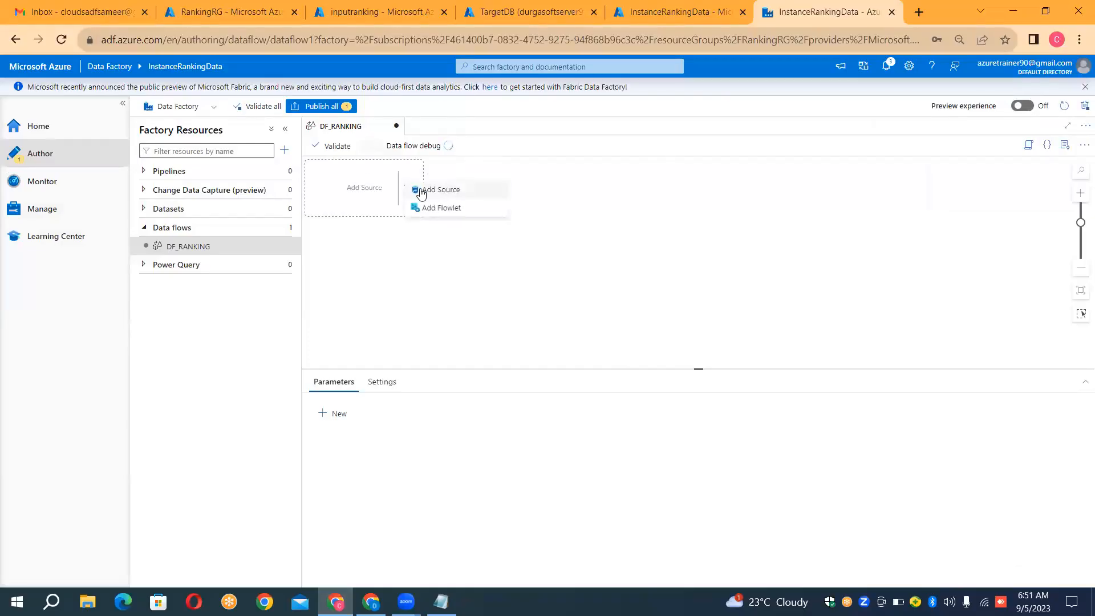
click(421, 193)
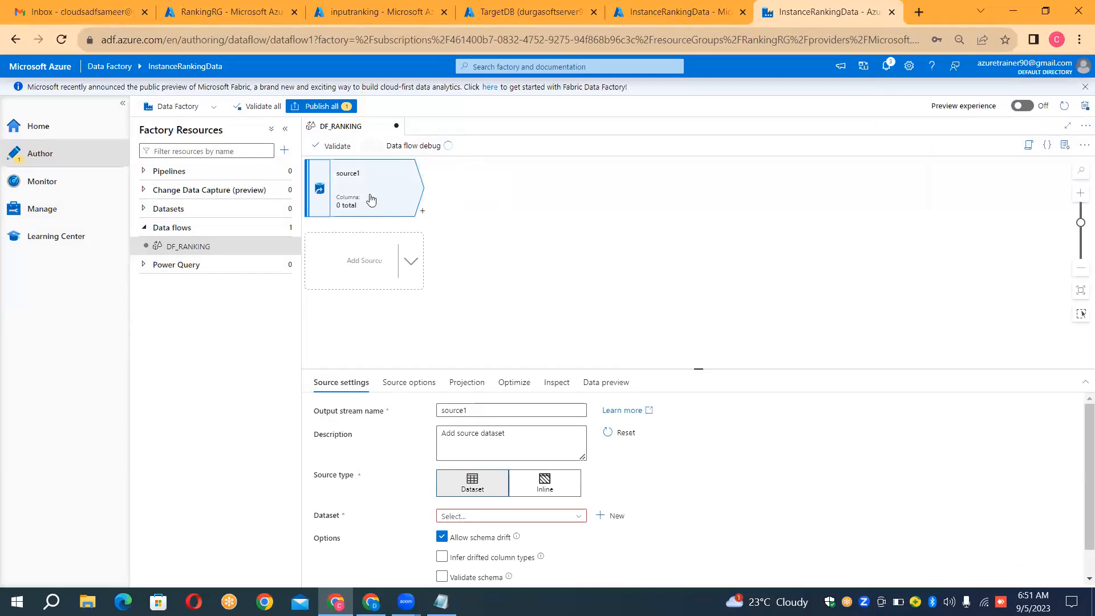
Step: Set the source's output stream name to EmployeesDetails
click(569, 516)
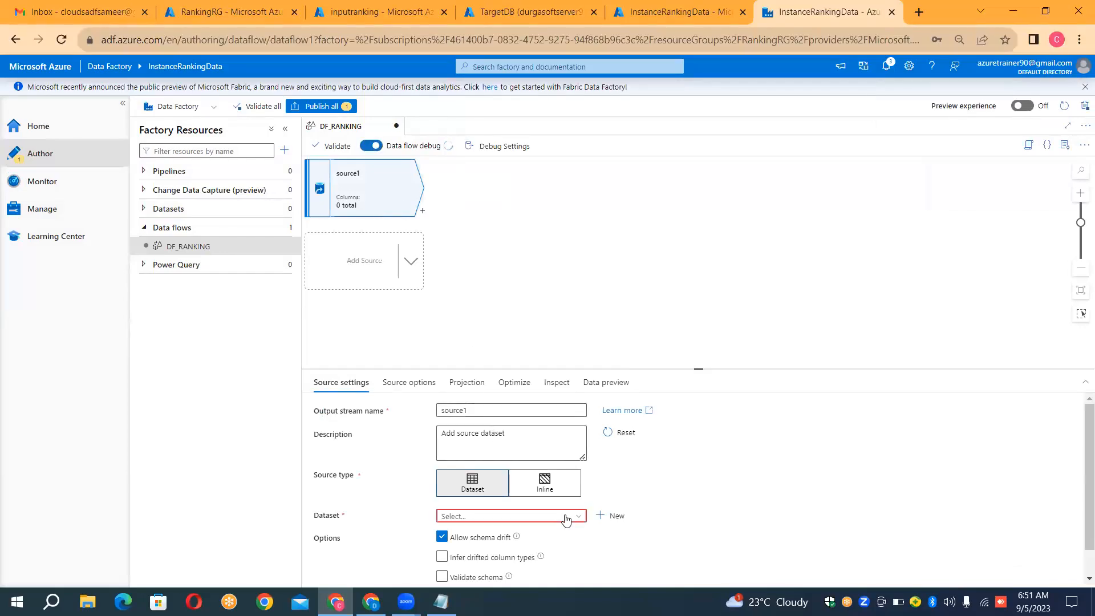
click(557, 412)
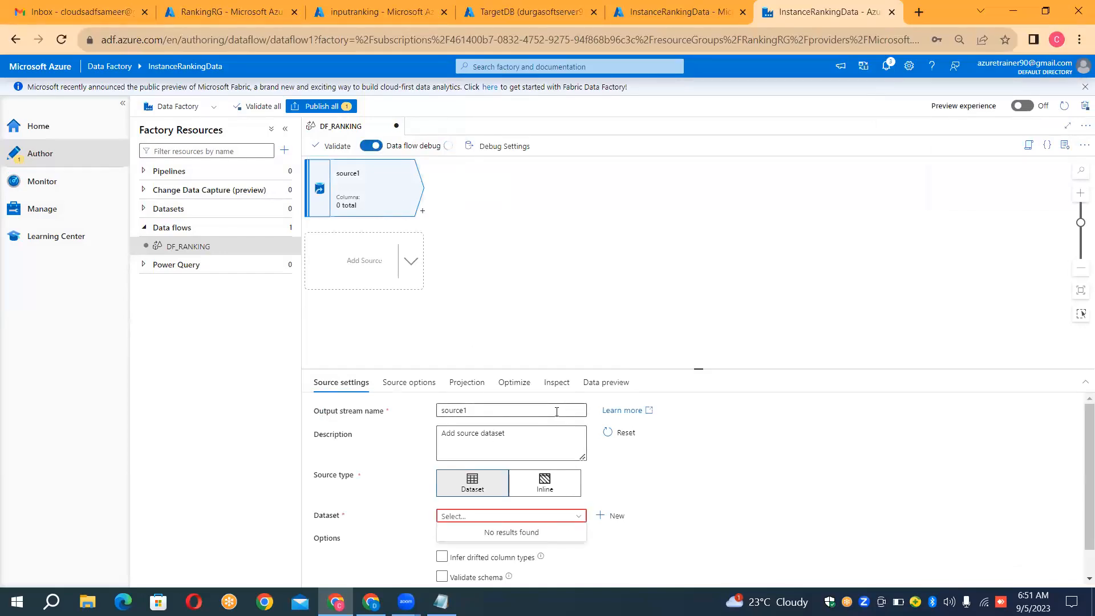
key(ctrl+a)
key(BackSpace)
text(Emplo)
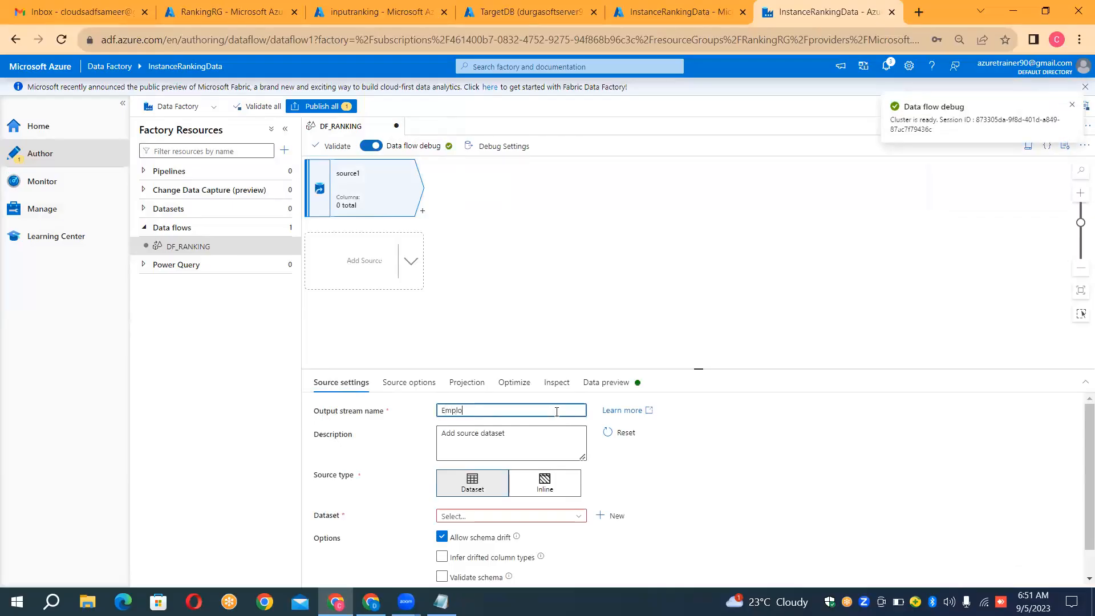
text(yeesDetails)
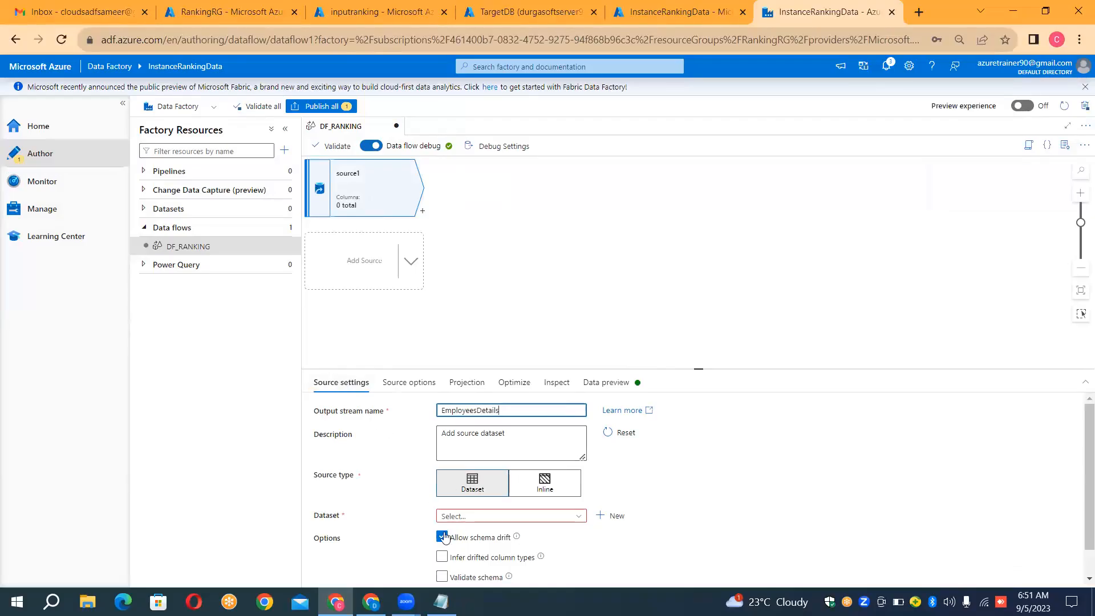
click(542, 492)
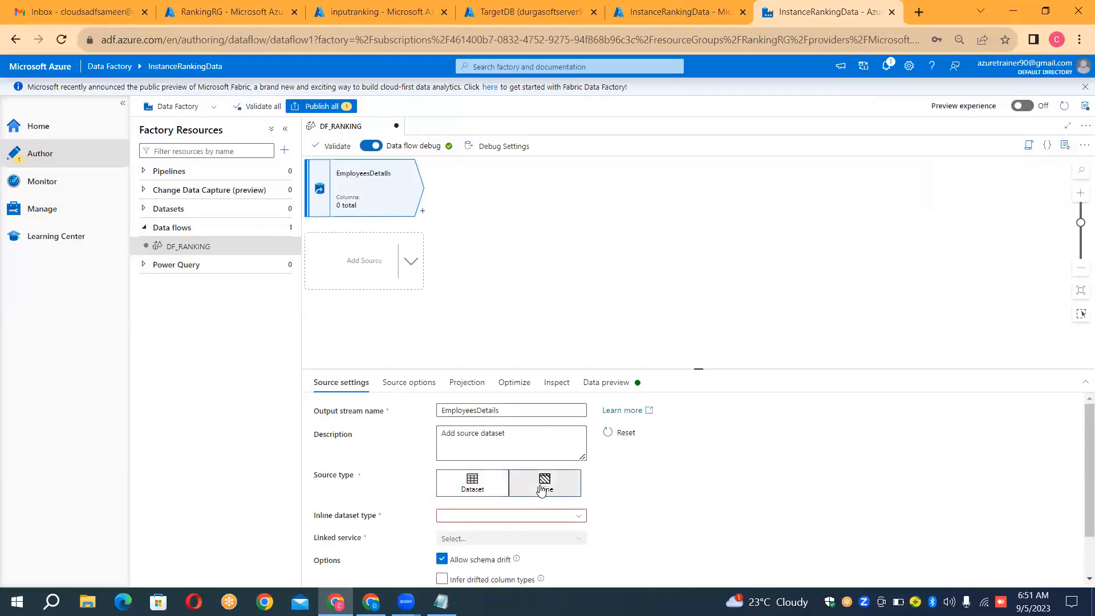
click(531, 517)
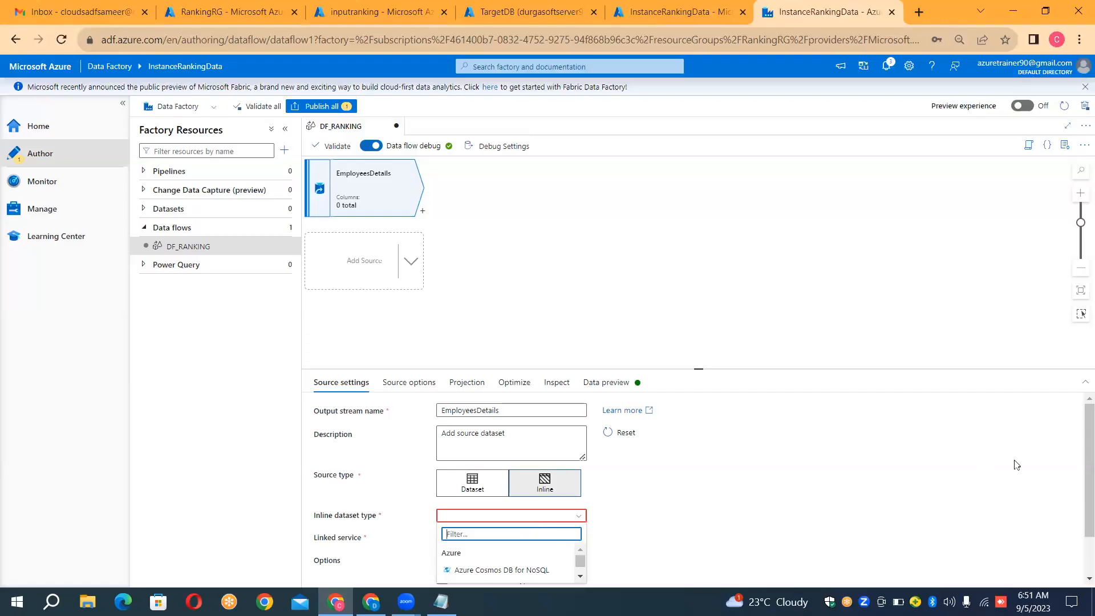
scroll(1080, 463, down, 1)
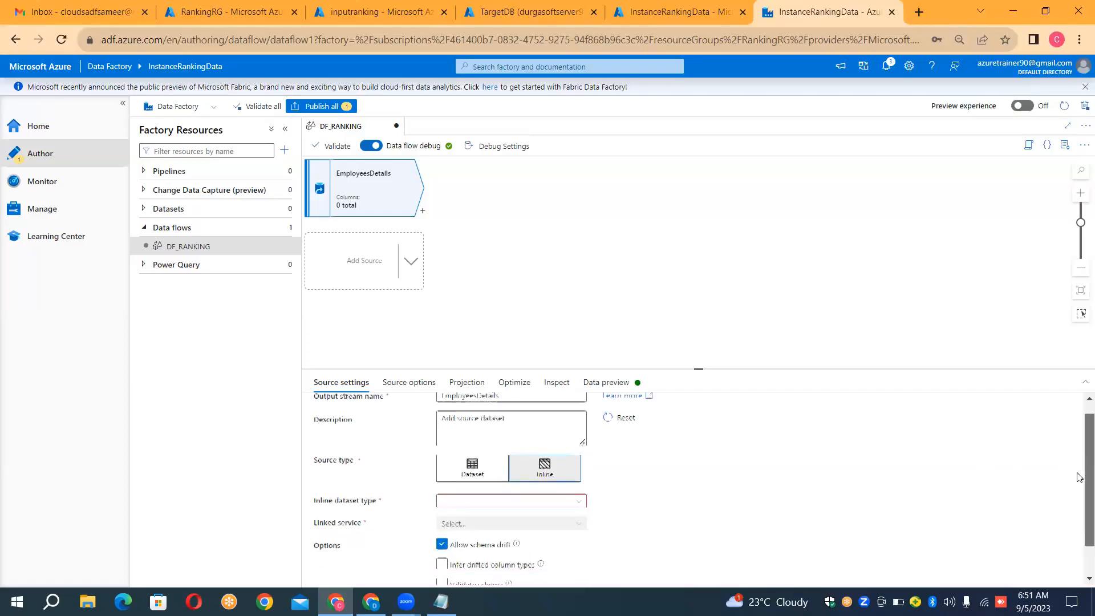
click(574, 497)
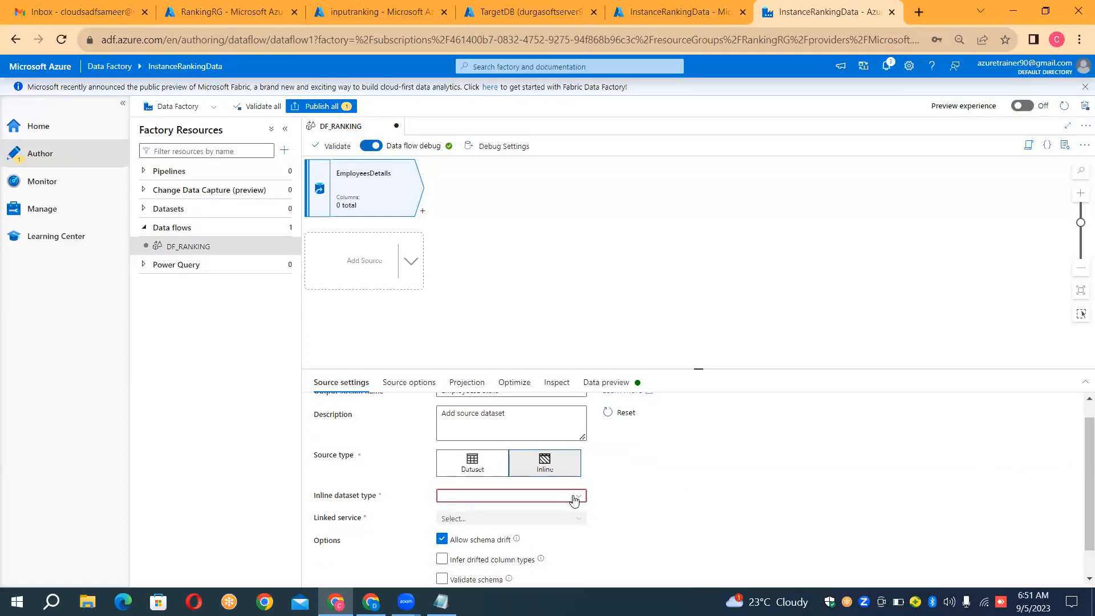
drag(583, 543, 596, 511)
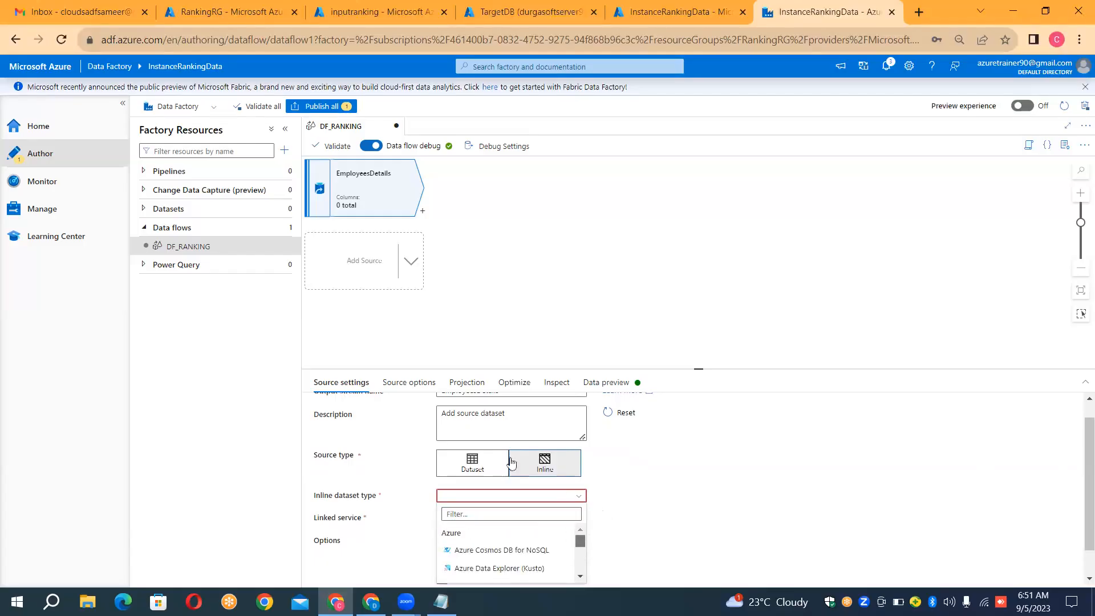
click(473, 465)
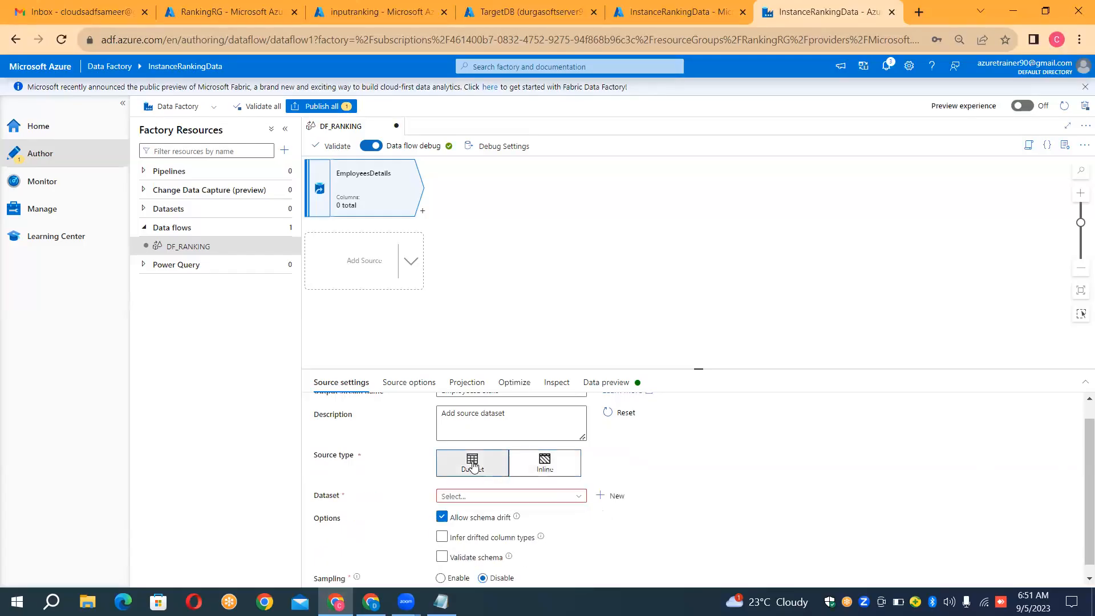
Step: Start a new dataset for the EmployeesDetails source, using Azure Blob Storage as data store and DelimitedText as format
click(600, 497)
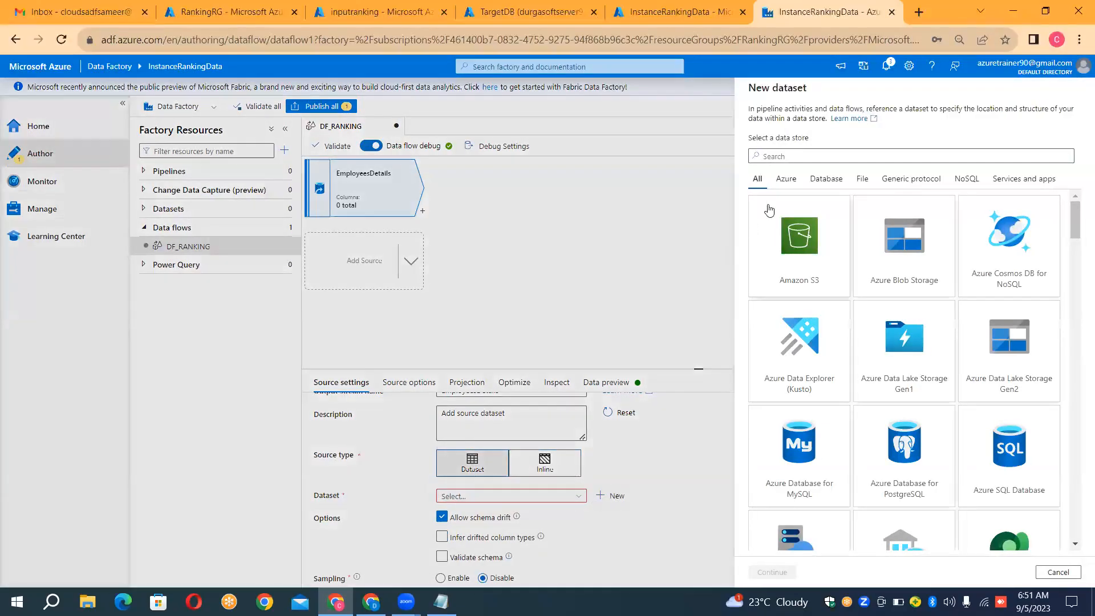
click(814, 157)
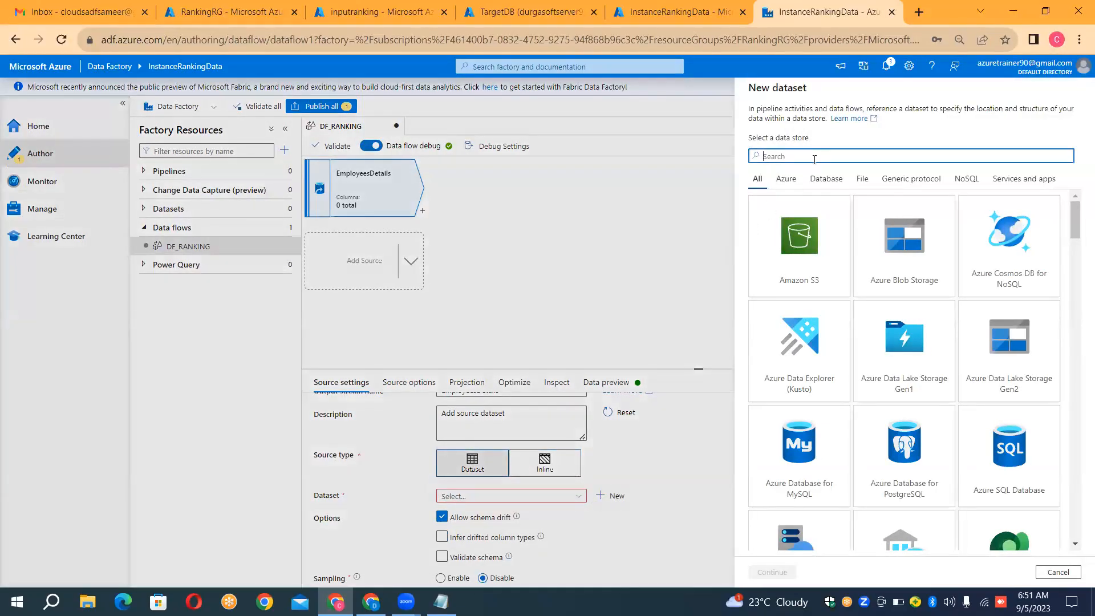
text(blob)
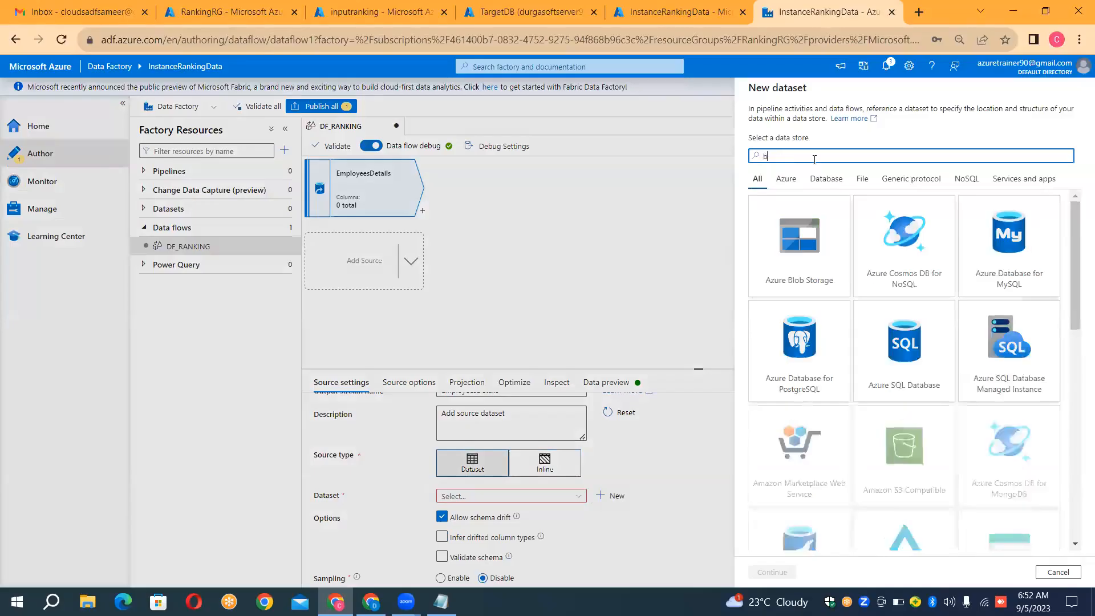
double_click(782, 261)
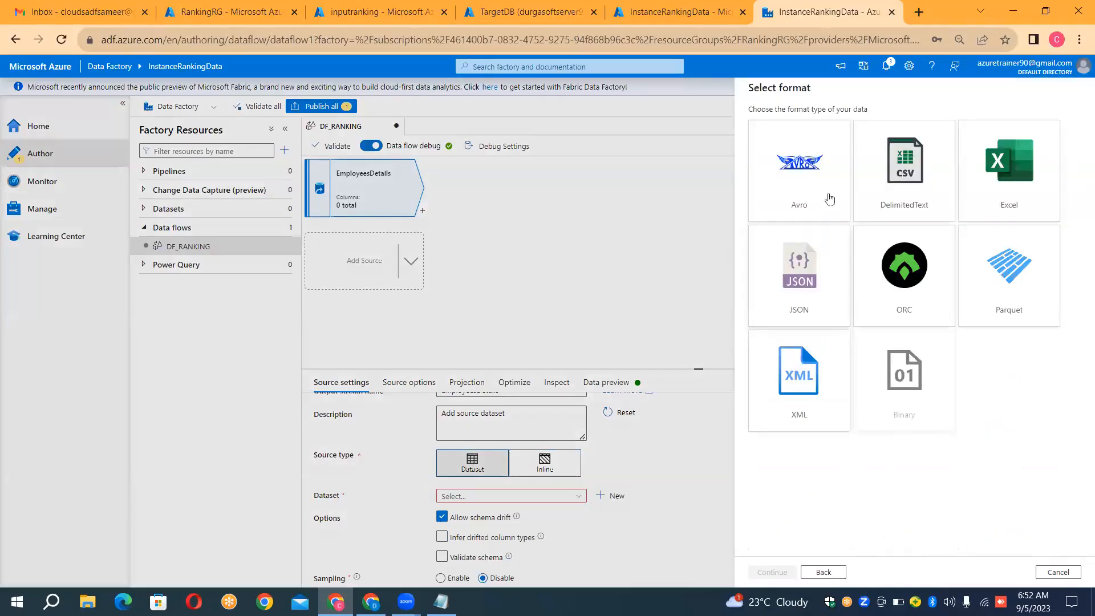
double_click(904, 185)
Step: Name the dataset DS_BLOB_SOURCE and assign it the LS_BLOB_SOURCE linked service
click(850, 119)
key(ctrl+a)
key(BackSpace)
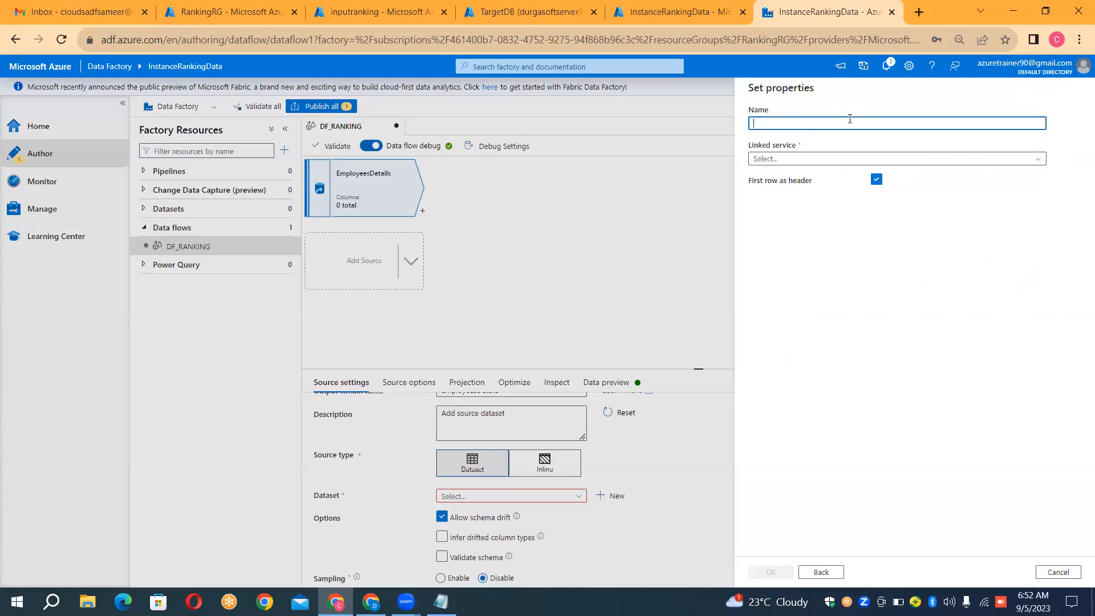
text(DS_B)
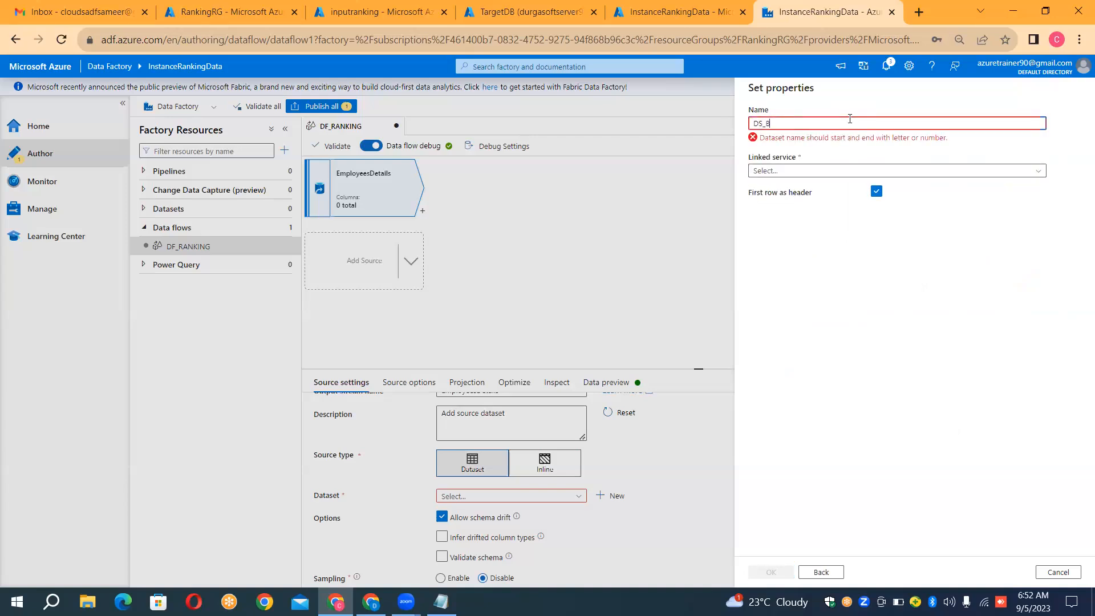
text(LOB_SOURCE)
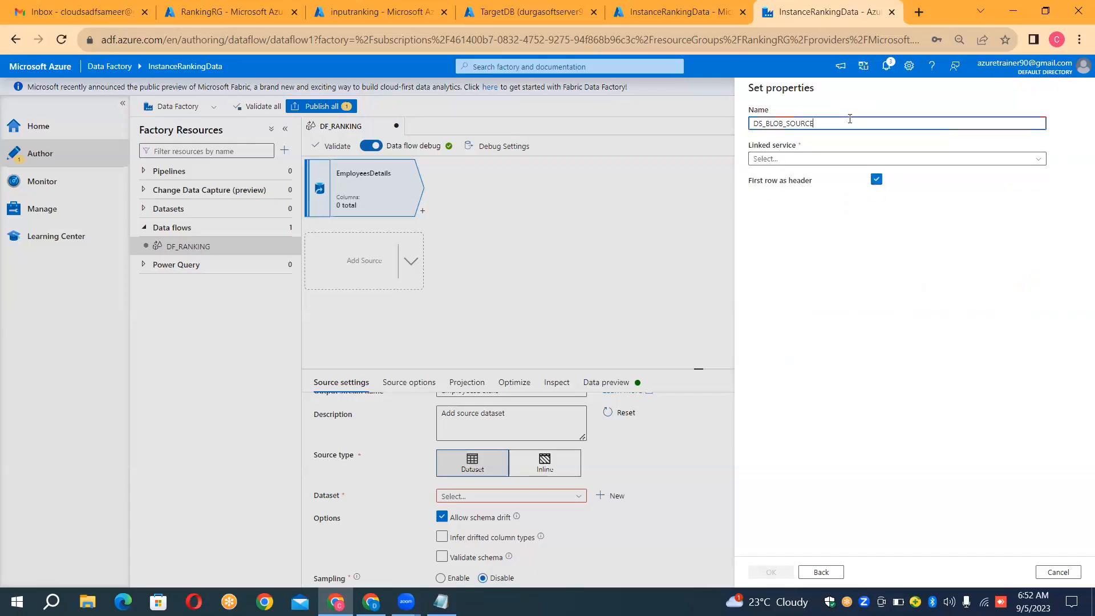
click(816, 160)
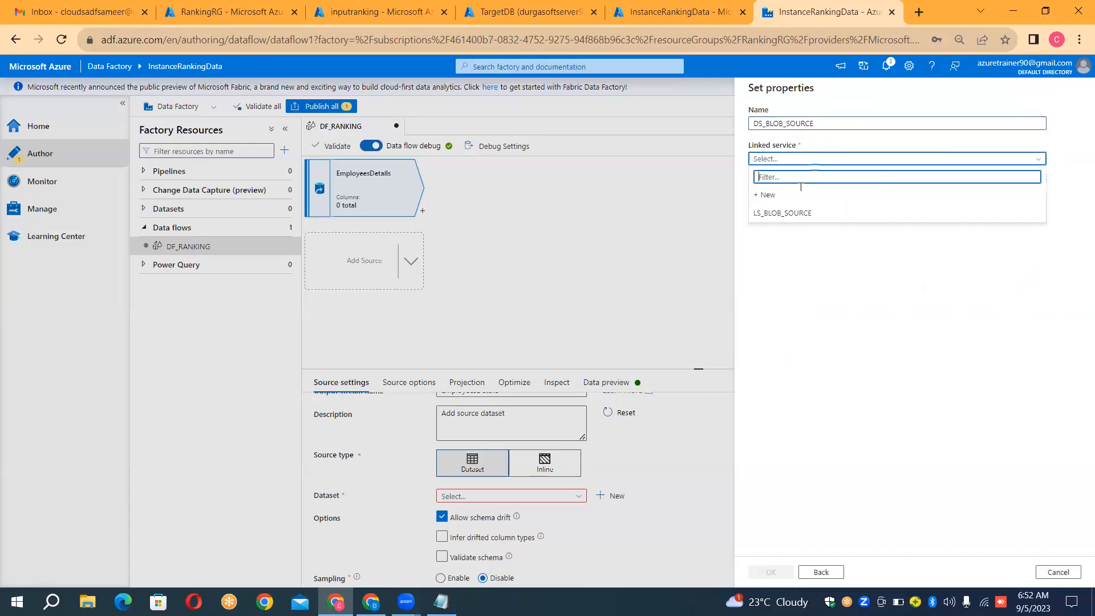
click(793, 213)
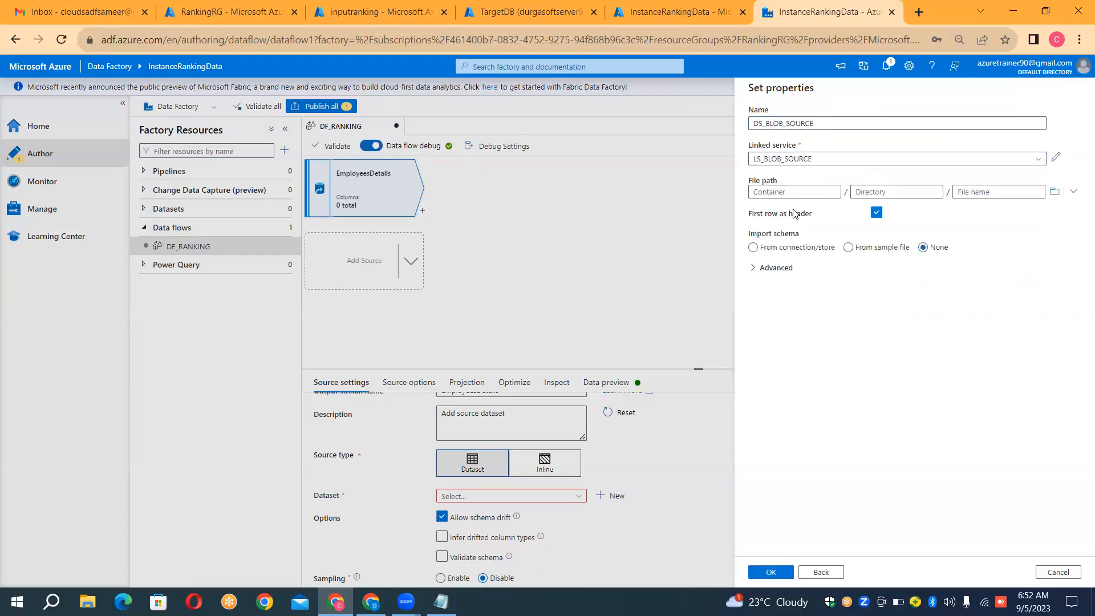
Step: Set the dataset's file path to EmployeeInfo.csv in the inputranking container and create the dataset
click(1056, 194)
click(804, 153)
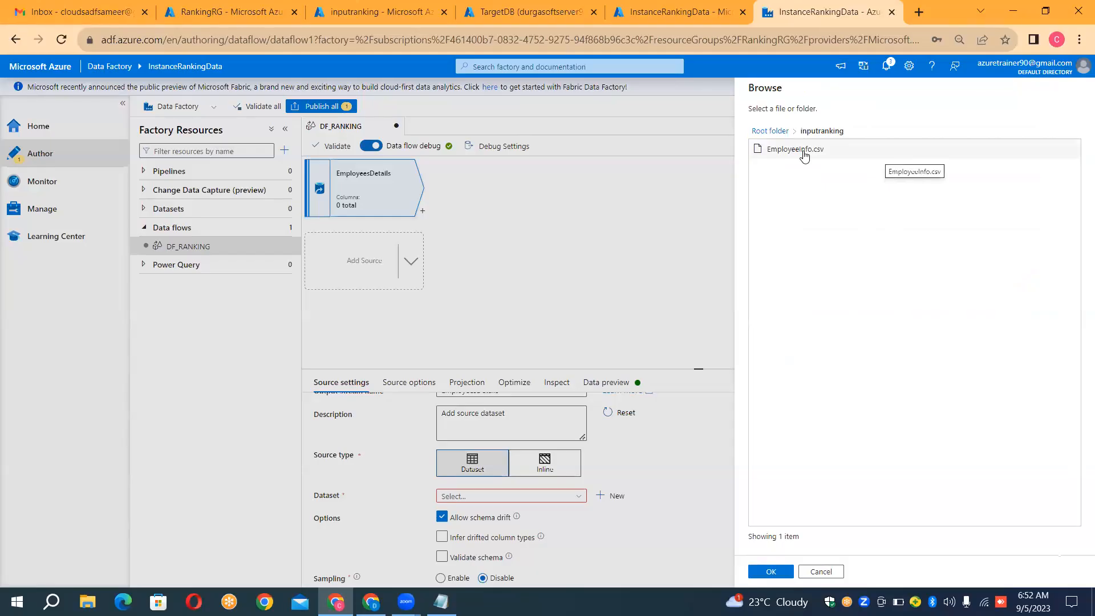
double_click(804, 153)
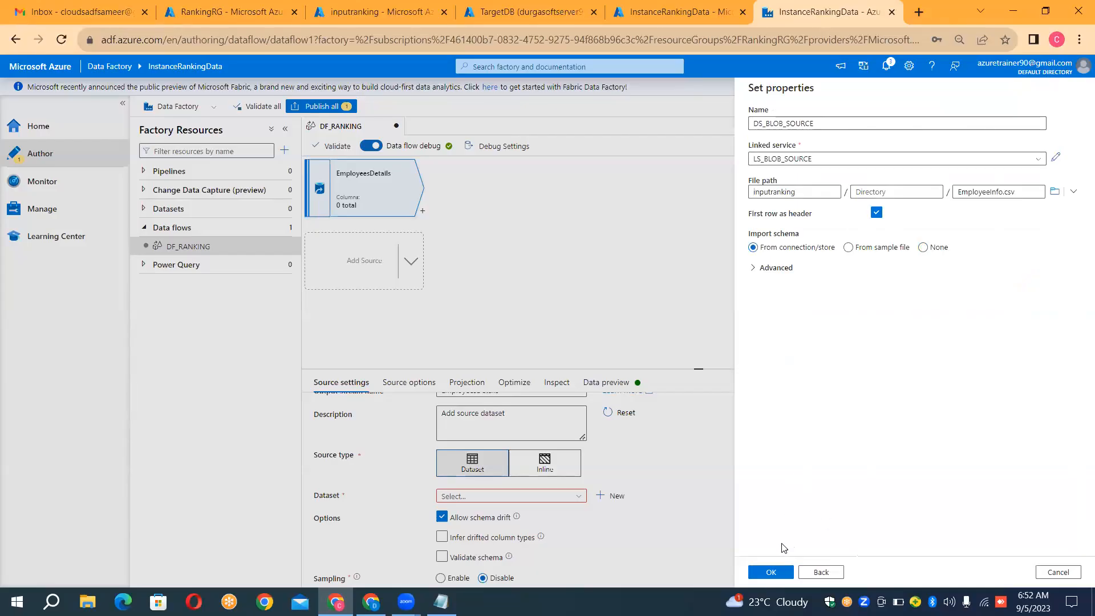
click(774, 574)
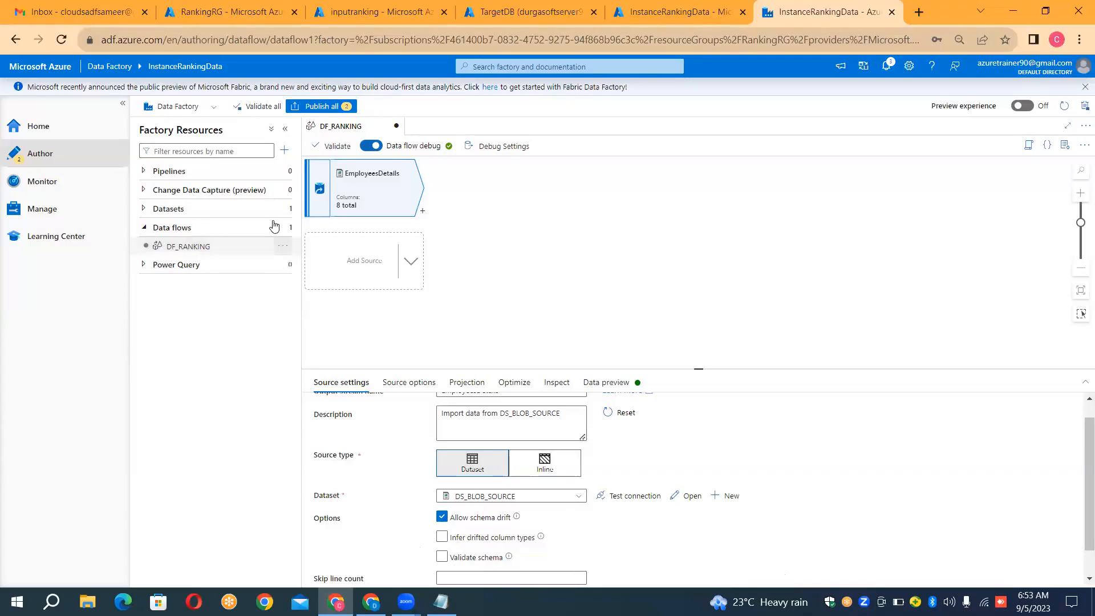
click(289, 229)
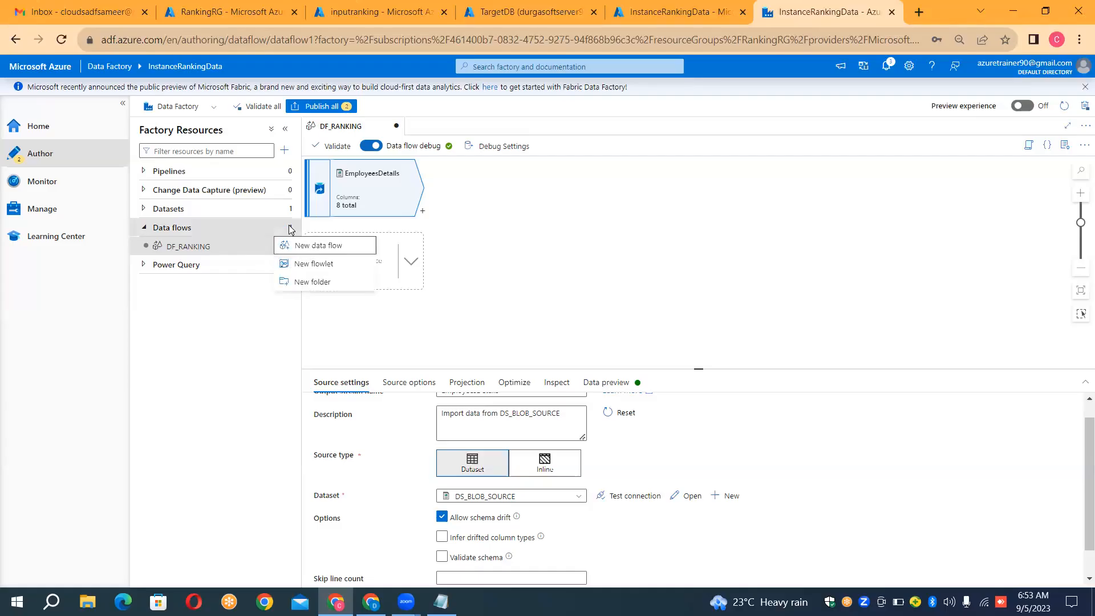
click(492, 198)
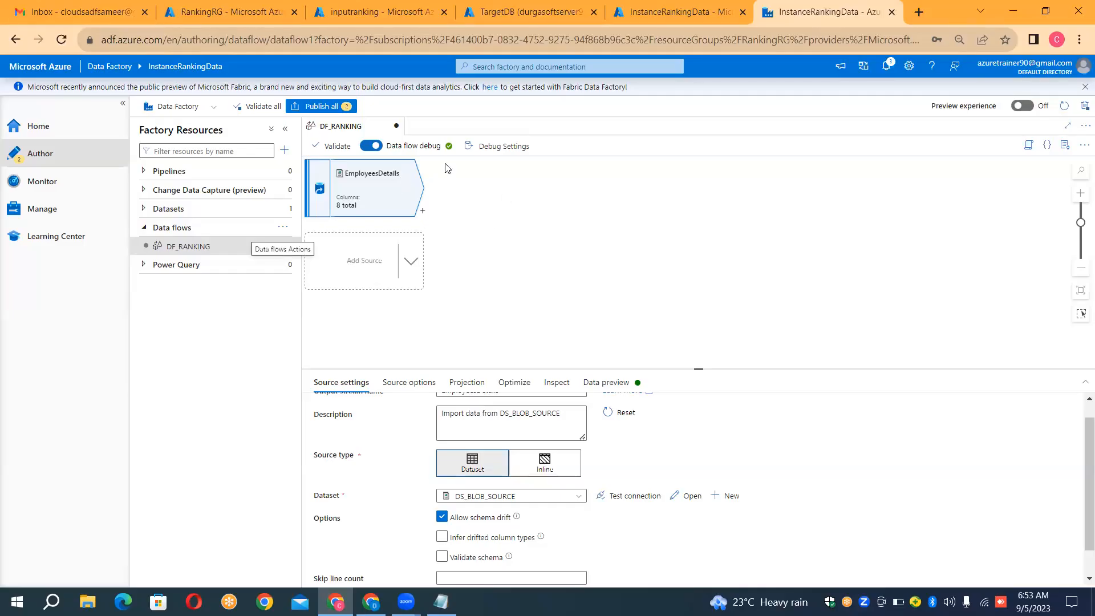
Step: Review the EmployeesDetails source's options, projection, partitioning and column schema, and load its data preview
click(402, 383)
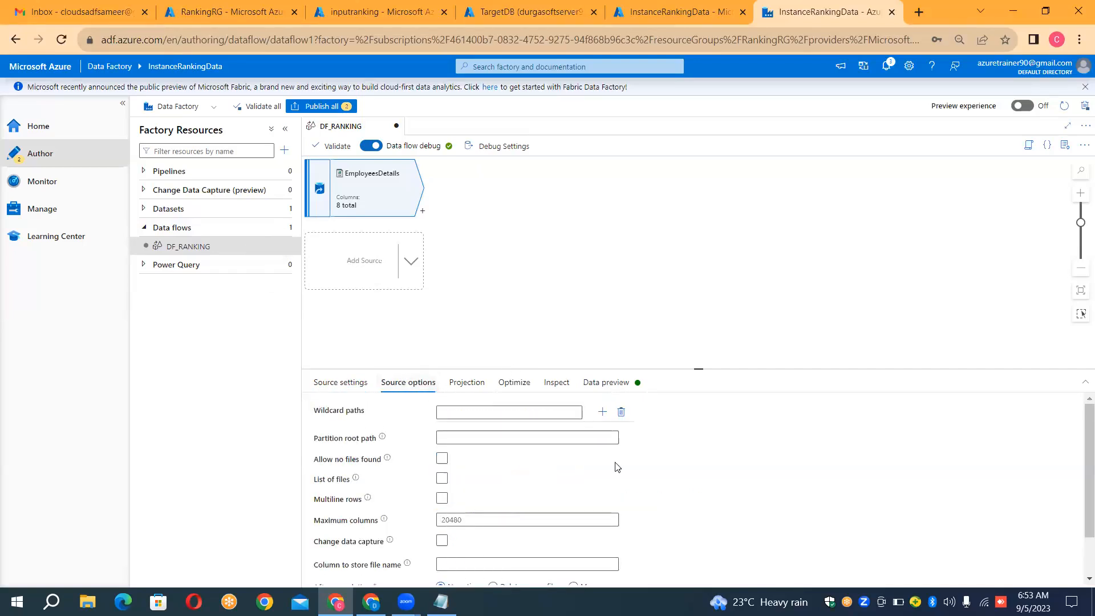
click(467, 384)
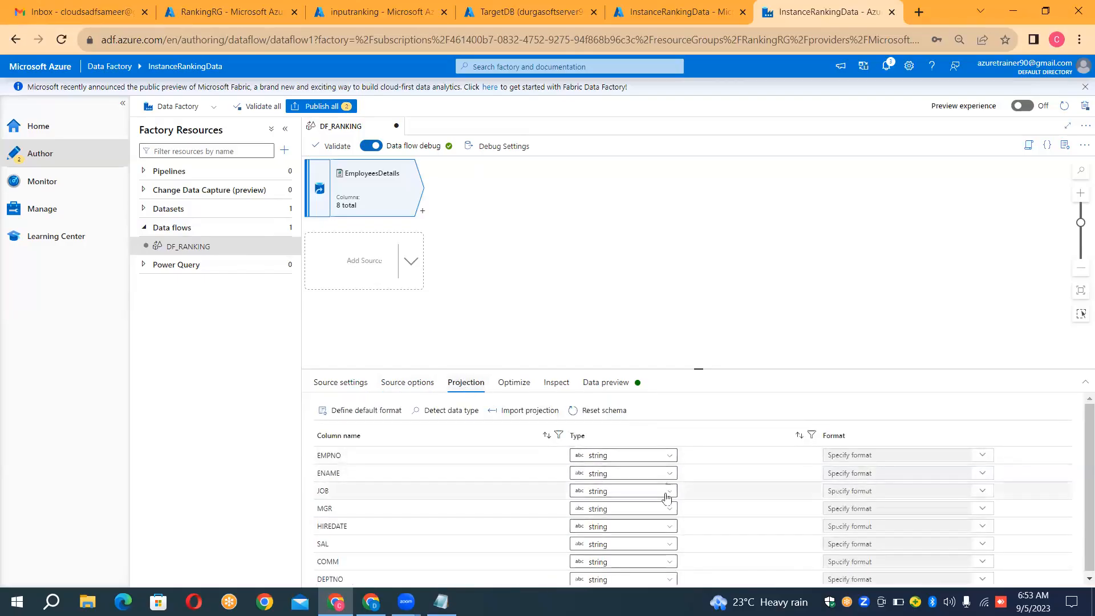
click(507, 388)
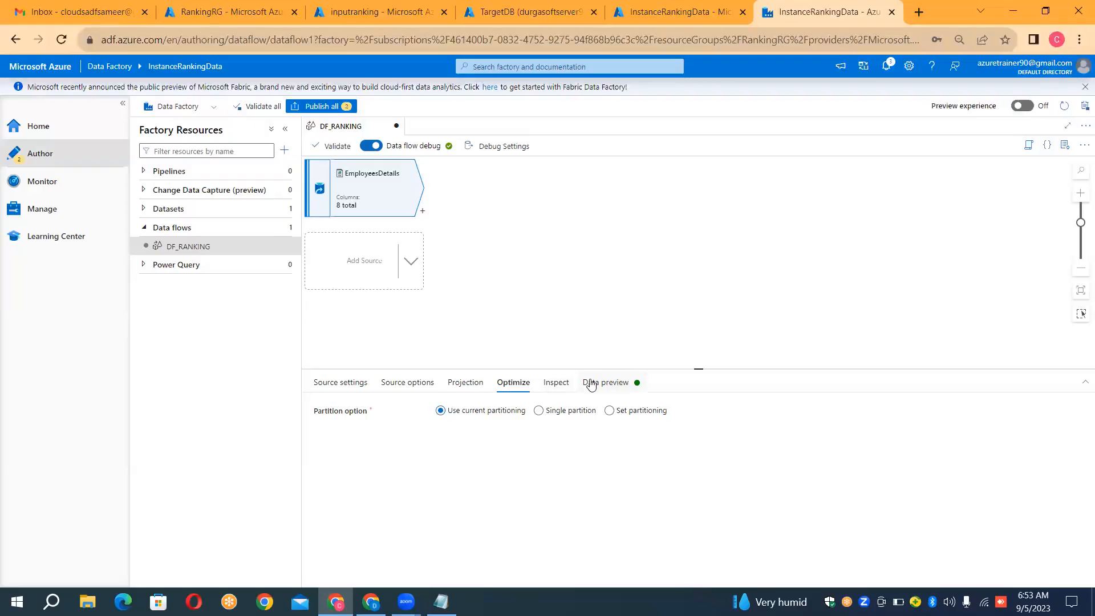
click(558, 387)
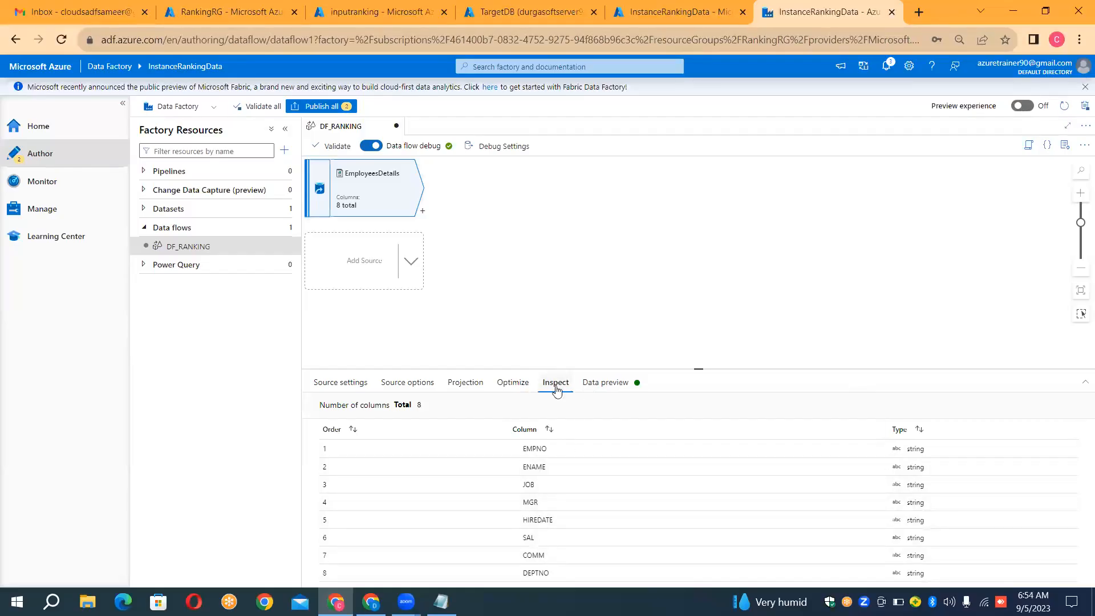
click(601, 381)
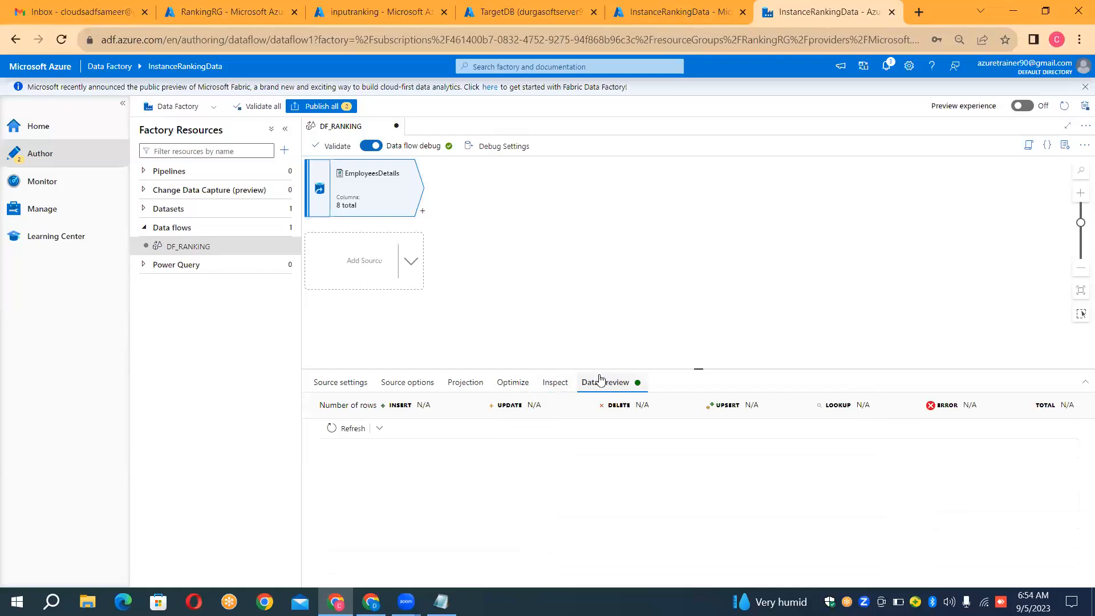
click(358, 428)
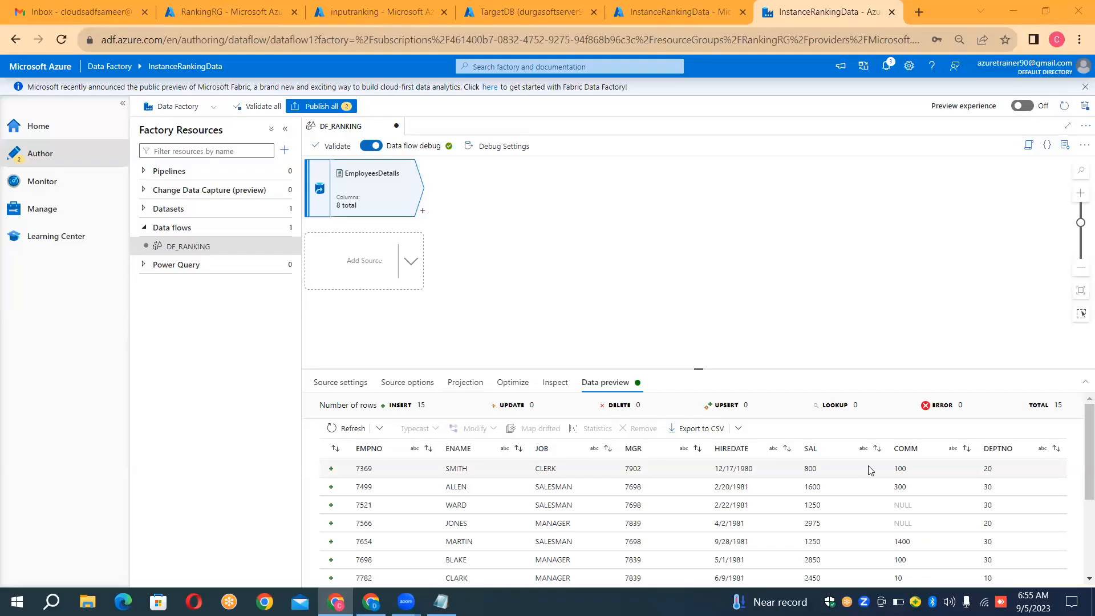
Step: Add a Select transformation after the EmployeesDetails source
click(422, 216)
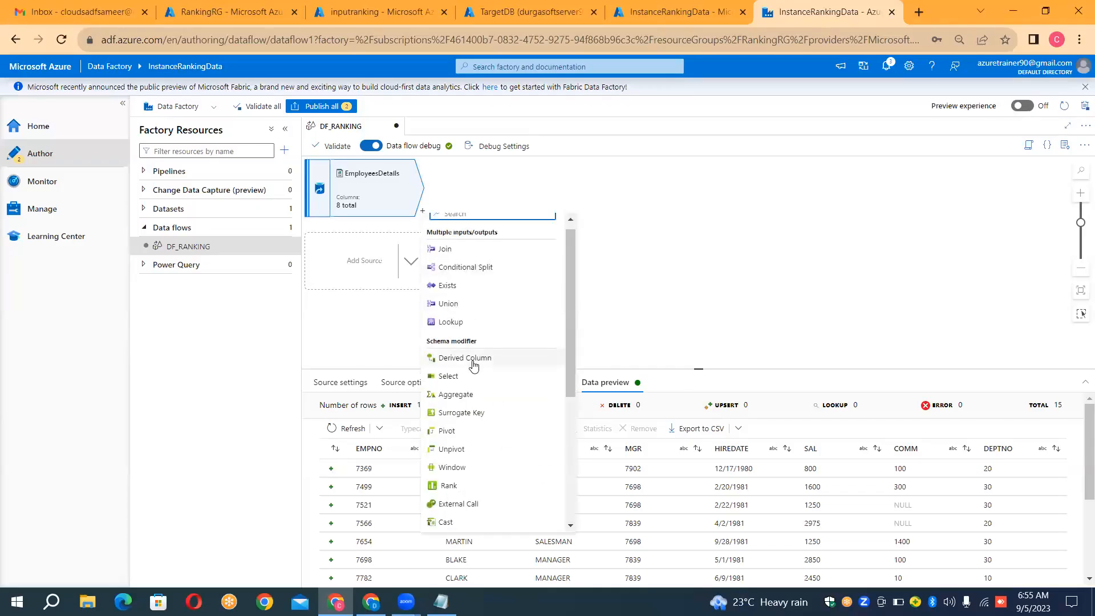
click(689, 216)
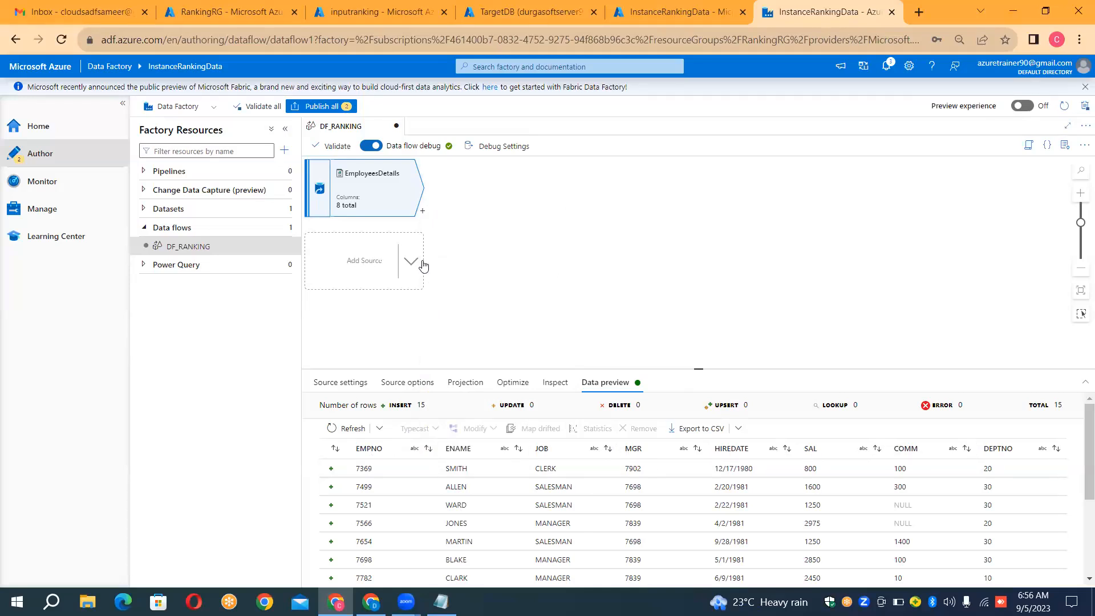
click(422, 214)
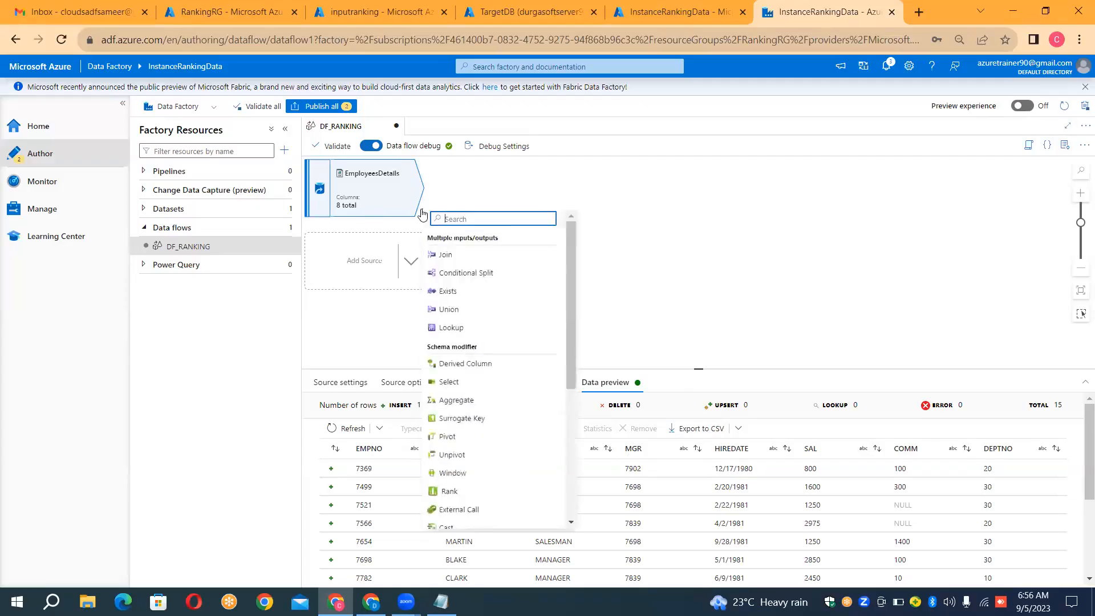
click(461, 386)
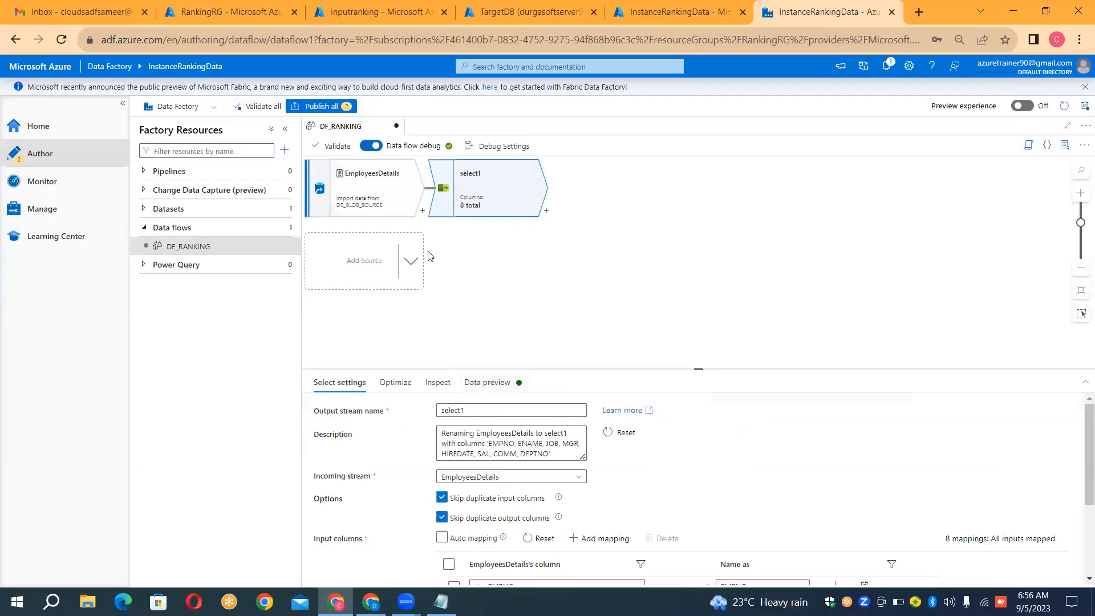
Step: Set the Select transformation's output stream name to SelReqColumns
double_click(494, 413)
key(BackSpace)
text(SL)
key(BackSpace)
text(elRec)
text(Columns)
drag(697, 369, 694, 328)
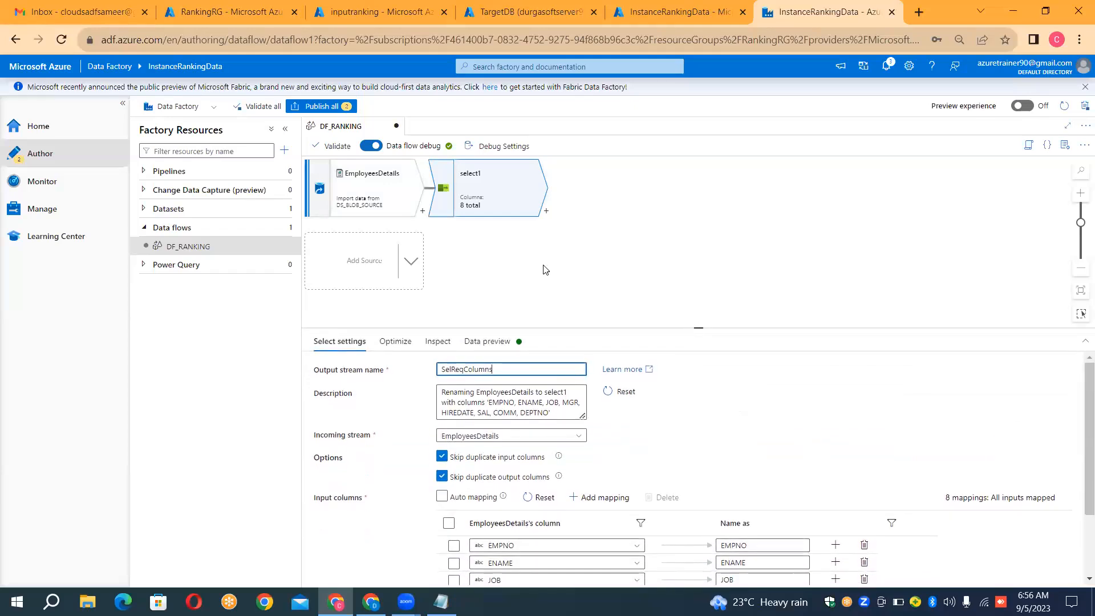
click(543, 271)
click(497, 180)
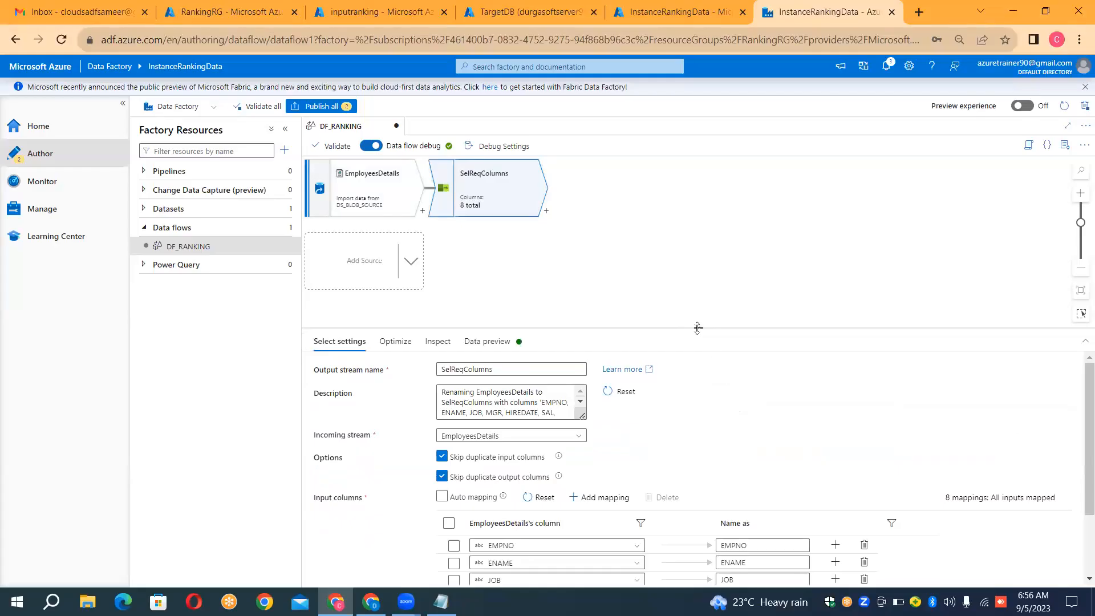
Step: Delete the MGR, HIREDATE and COMM column mappings from the SelReqColumns transformation
drag(698, 327, 702, 205)
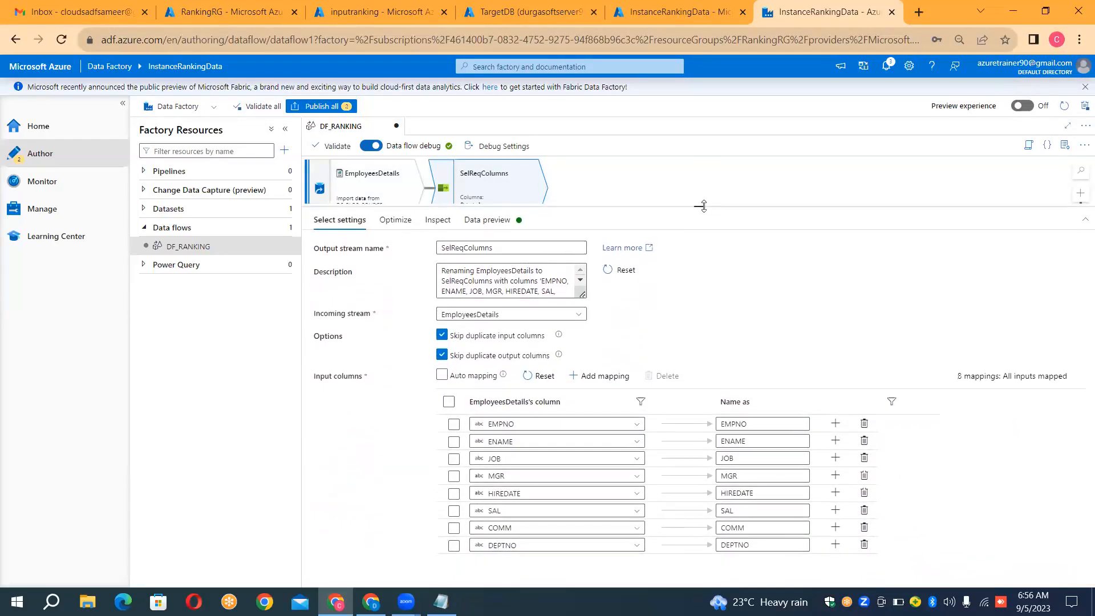
click(456, 494)
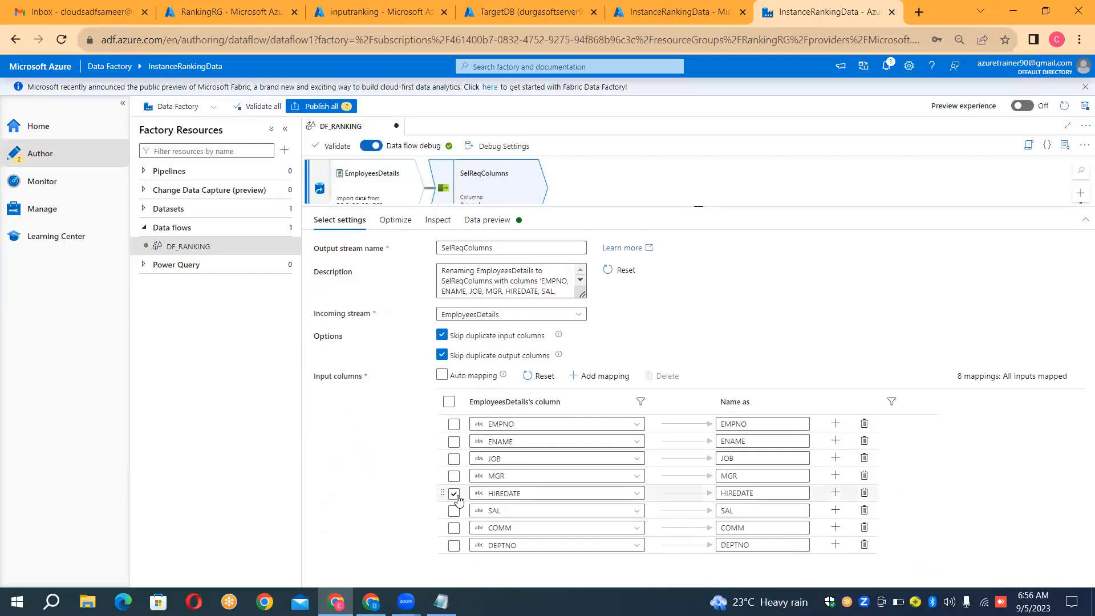
click(455, 530)
click(455, 478)
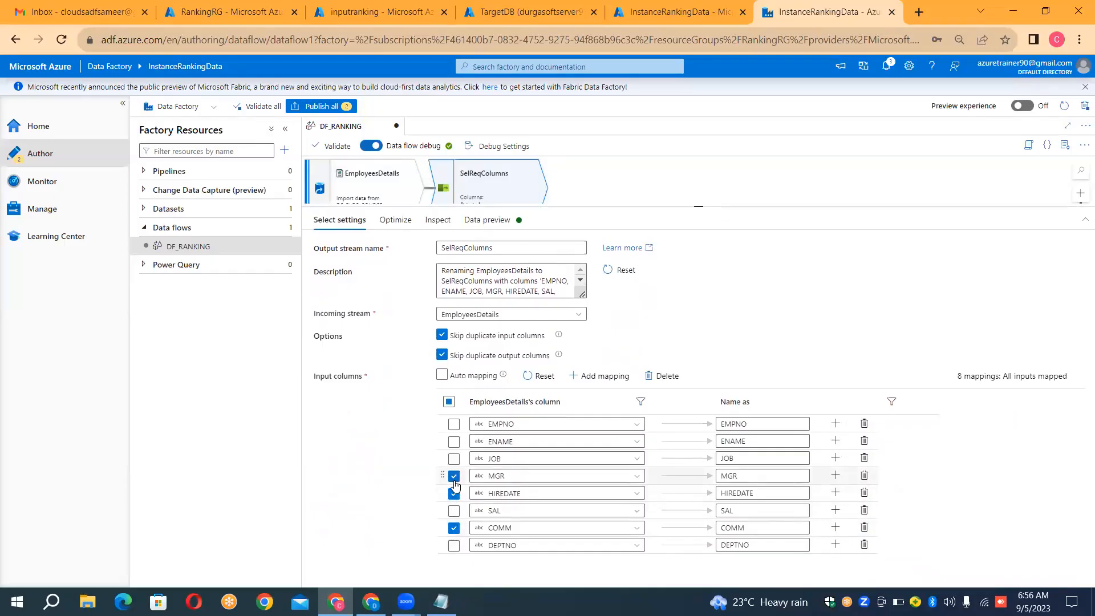
click(665, 378)
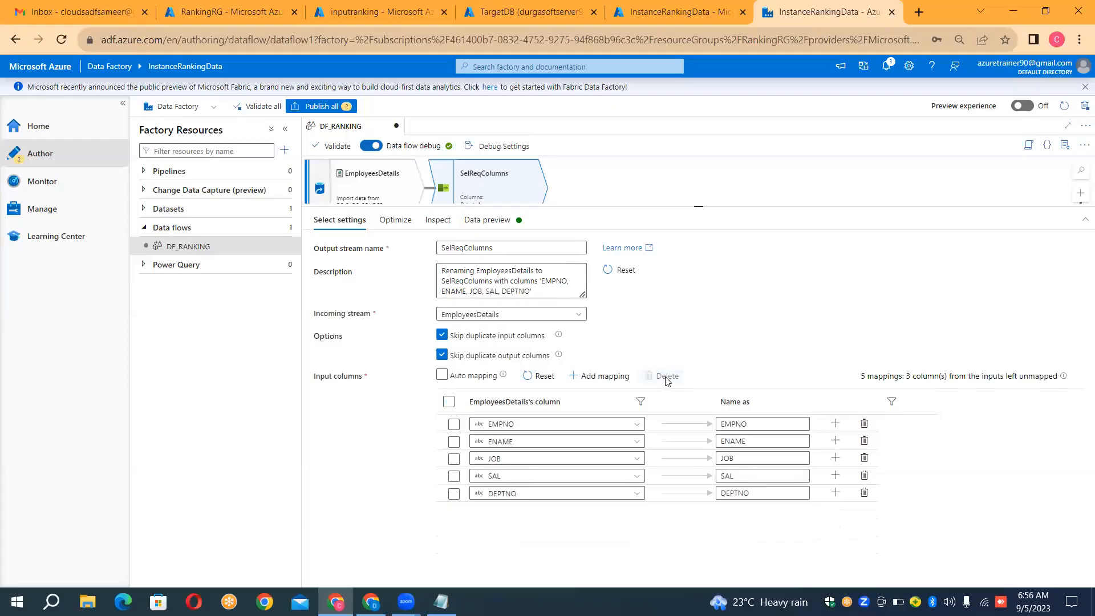
Step: Load the data preview of SelReqColumns to examine its remaining columns
click(494, 223)
click(345, 267)
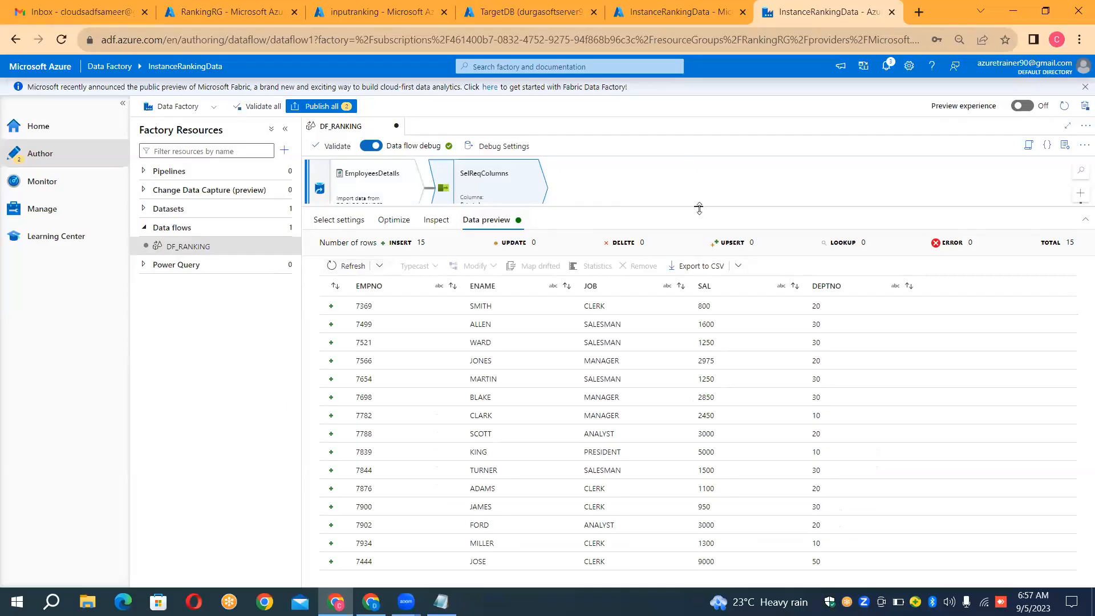
drag(699, 208, 700, 275)
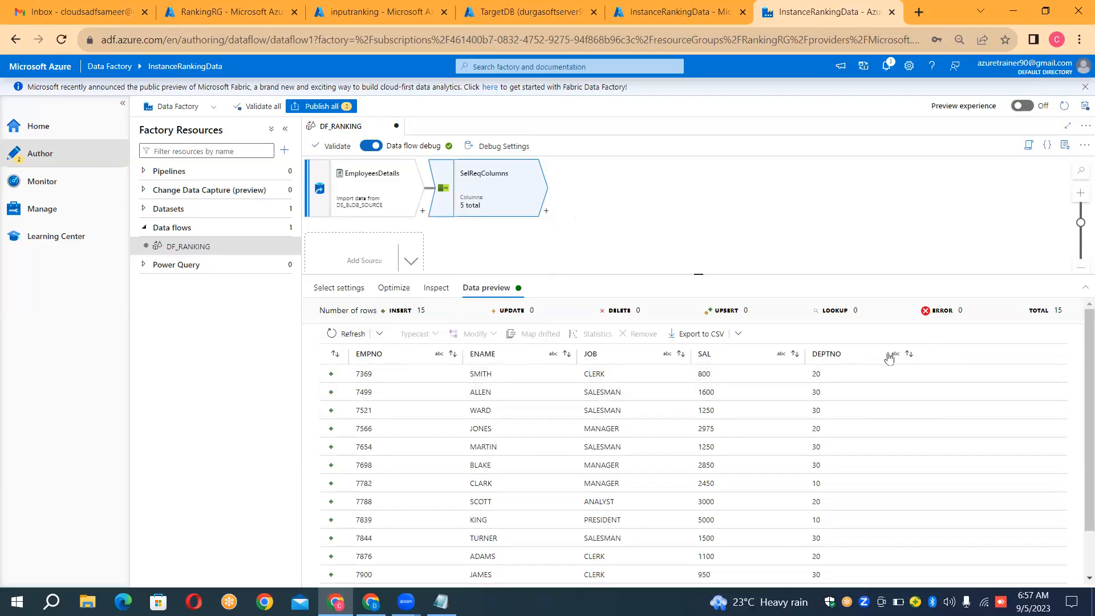
Step: Add a Derived Column transformation after SelReqColumns
click(546, 215)
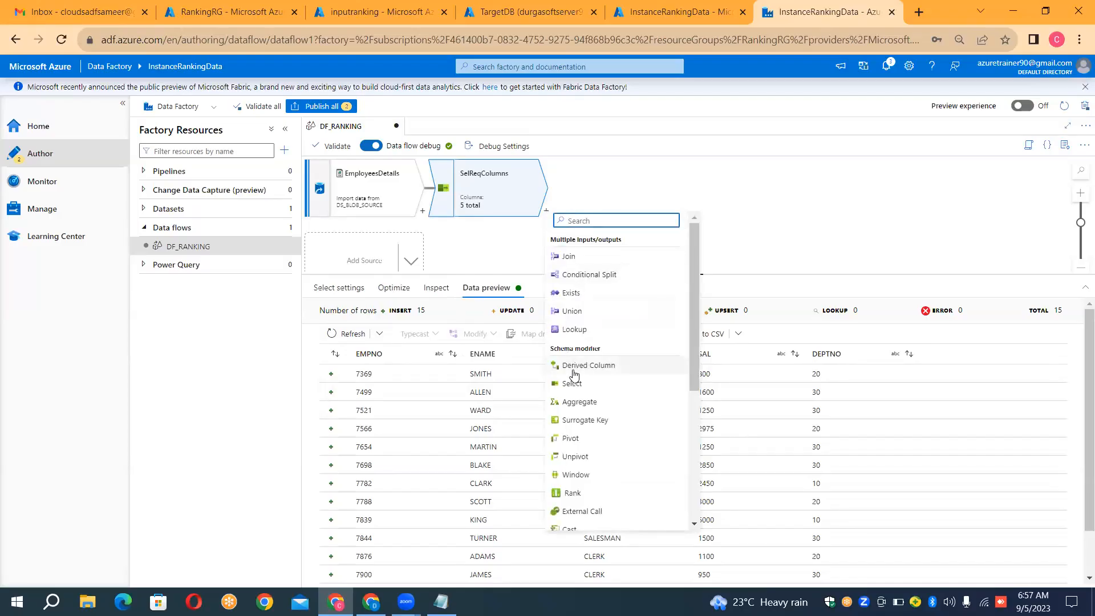
click(579, 371)
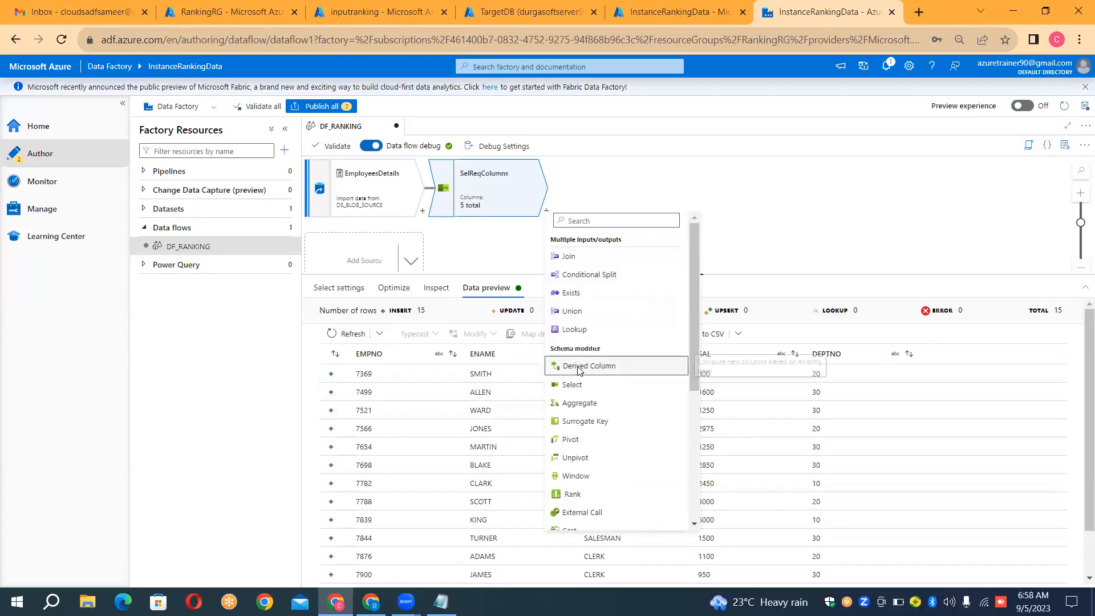
click(511, 322)
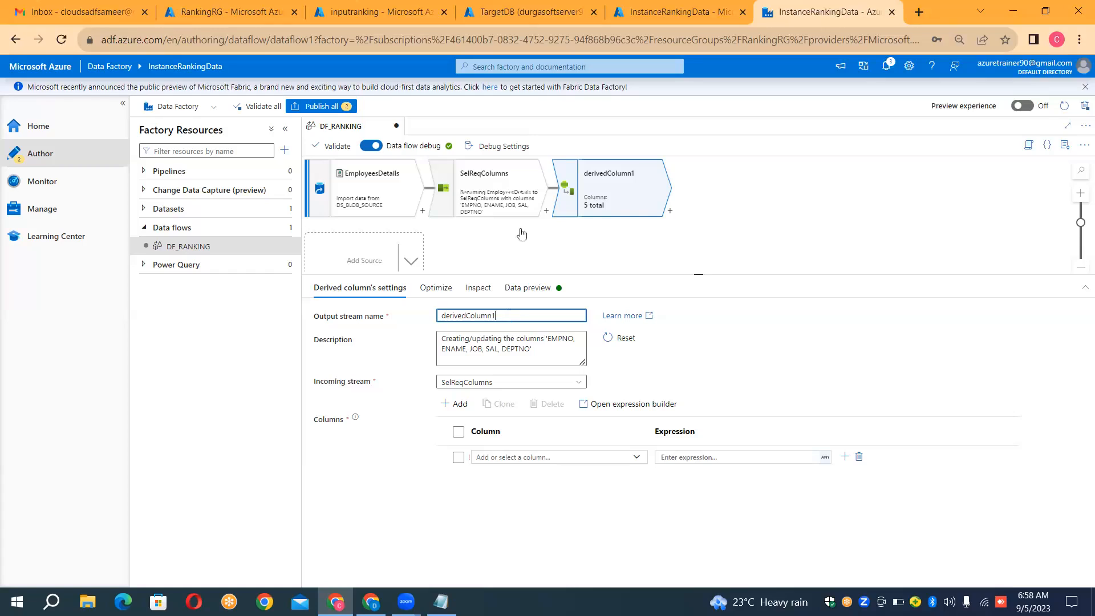
Step: Set the Derived Column transformation's output stream name to ColumnTypeCasting
click(492, 176)
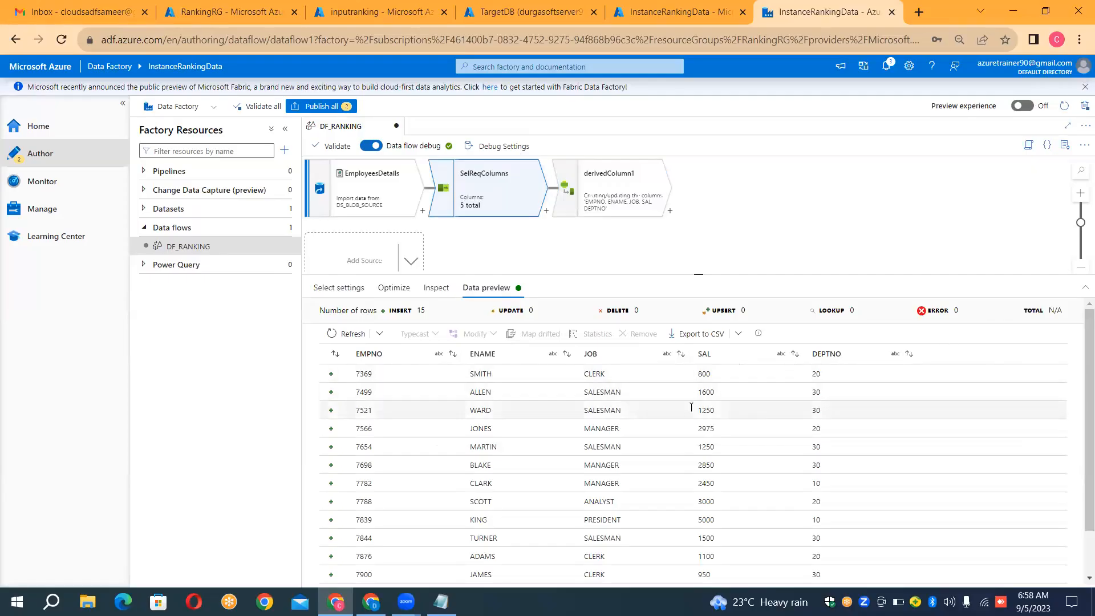
click(625, 202)
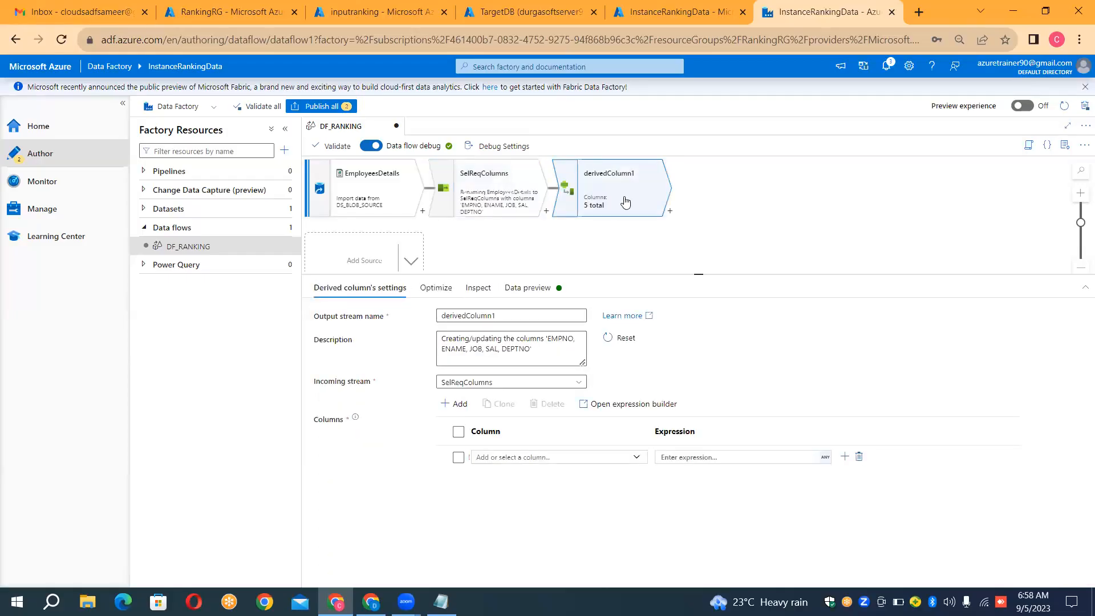
double_click(506, 324)
click(506, 324)
click(506, 315)
double_click(506, 315)
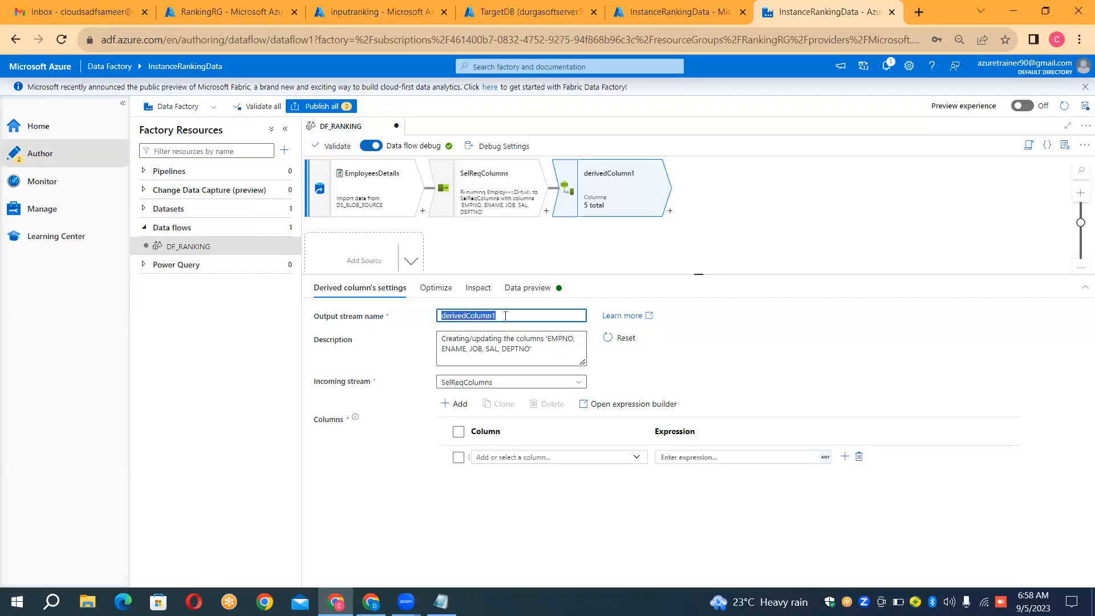
key(BackSpace)
text(ColumnTypeCasting)
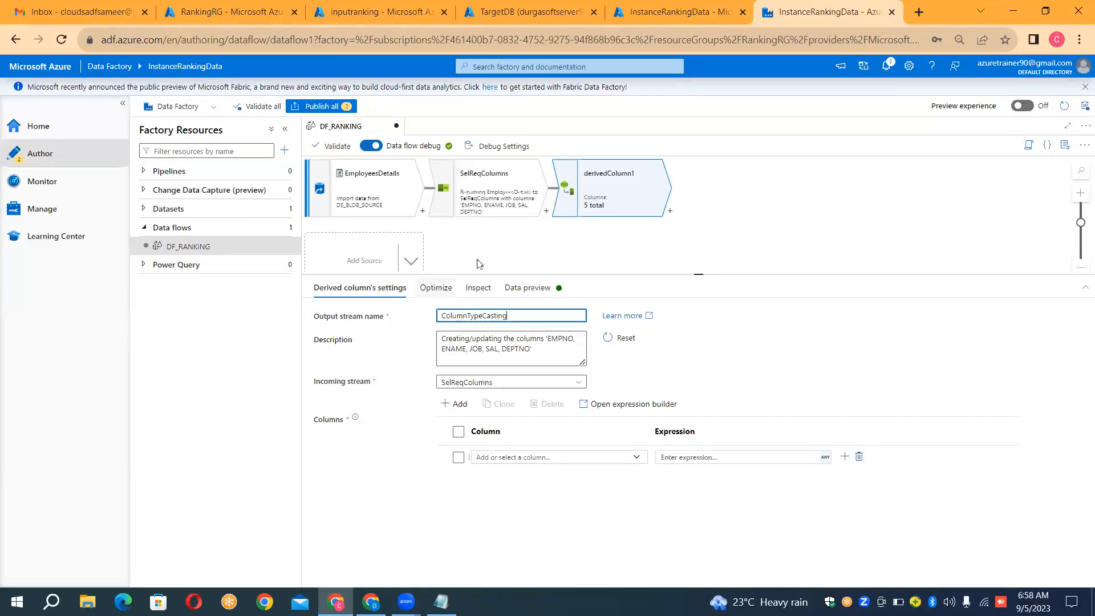
Step: Choose EMPNO as the first column to update in ColumnTypeCasting and open its expression builder
click(520, 461)
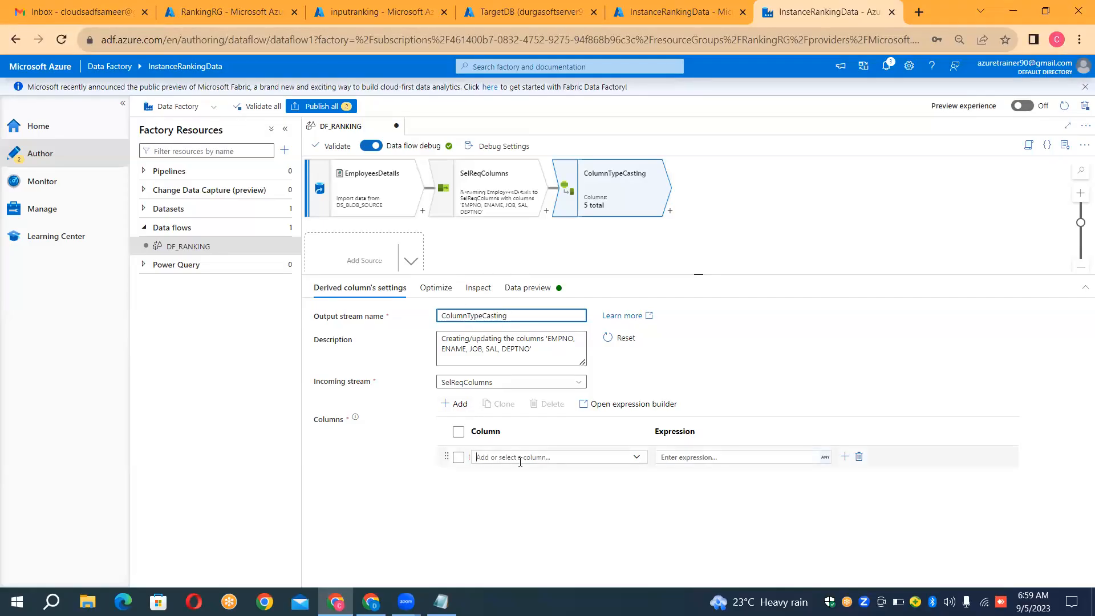
click(633, 459)
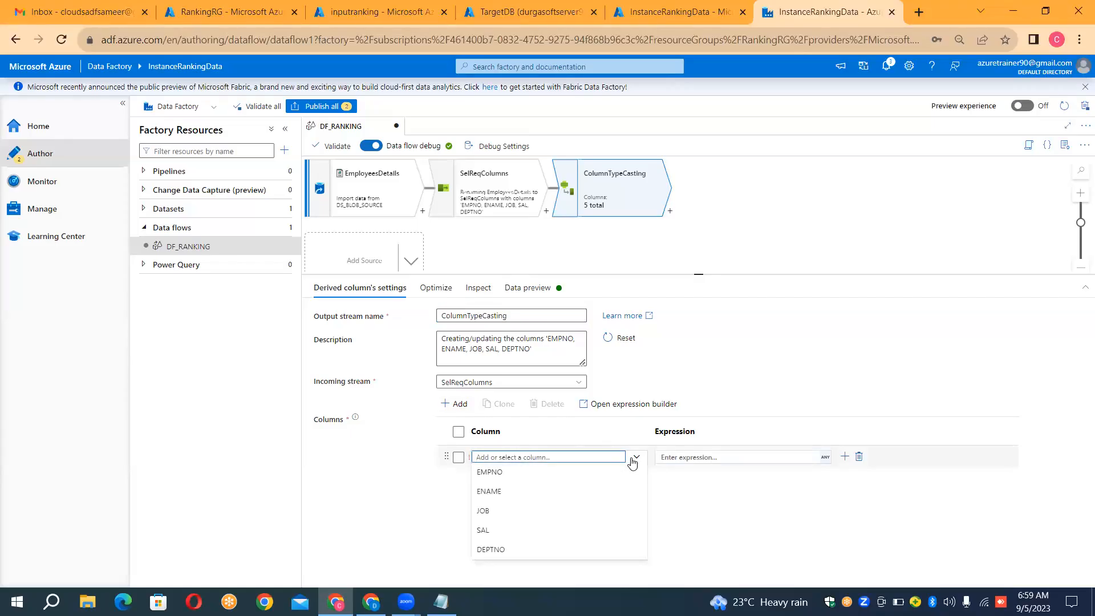
click(536, 473)
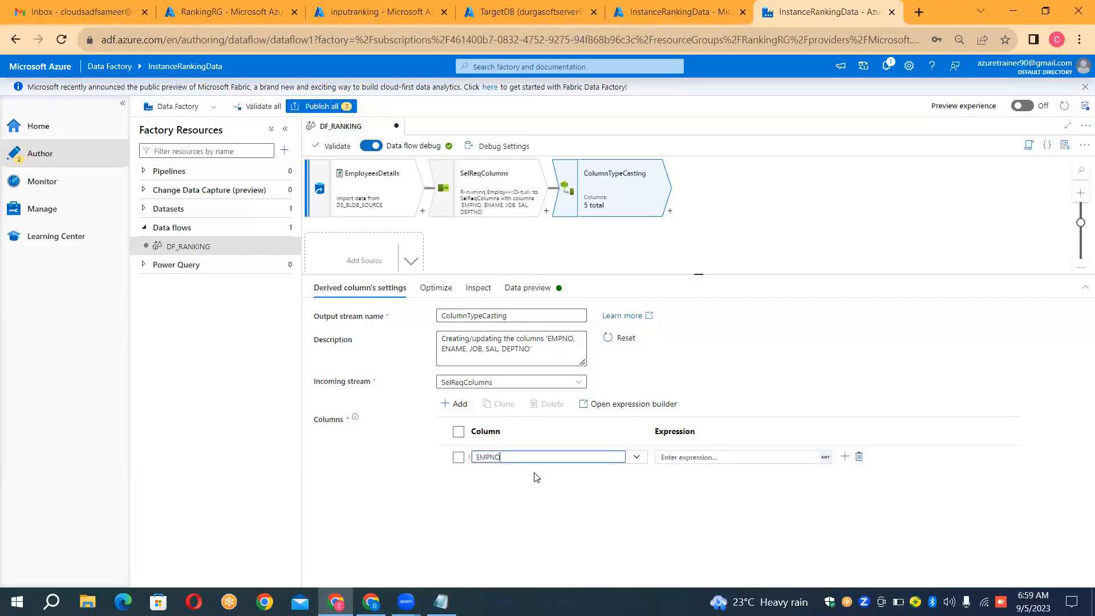
click(708, 459)
click(715, 472)
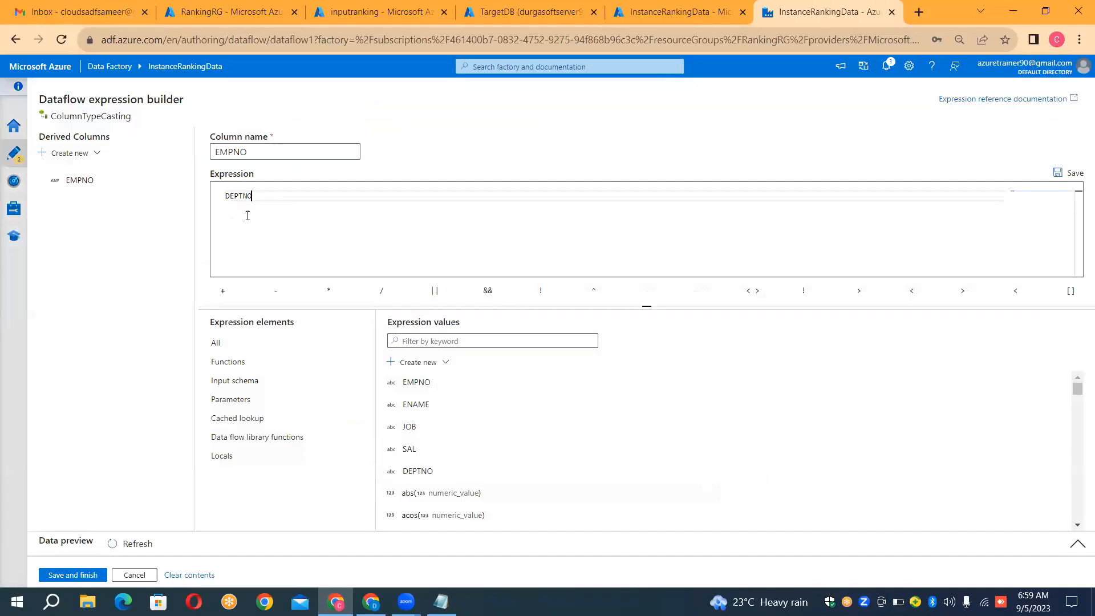
Step: Set the EMPNO column's expression to toInteger(EMPNO), without format or locale arguments, and save it
key(BackSpace)
key(BackSpace)
key(BackSpace)
key(BackSpace)
key(BackSpace)
key(BackSpace)
text(to)
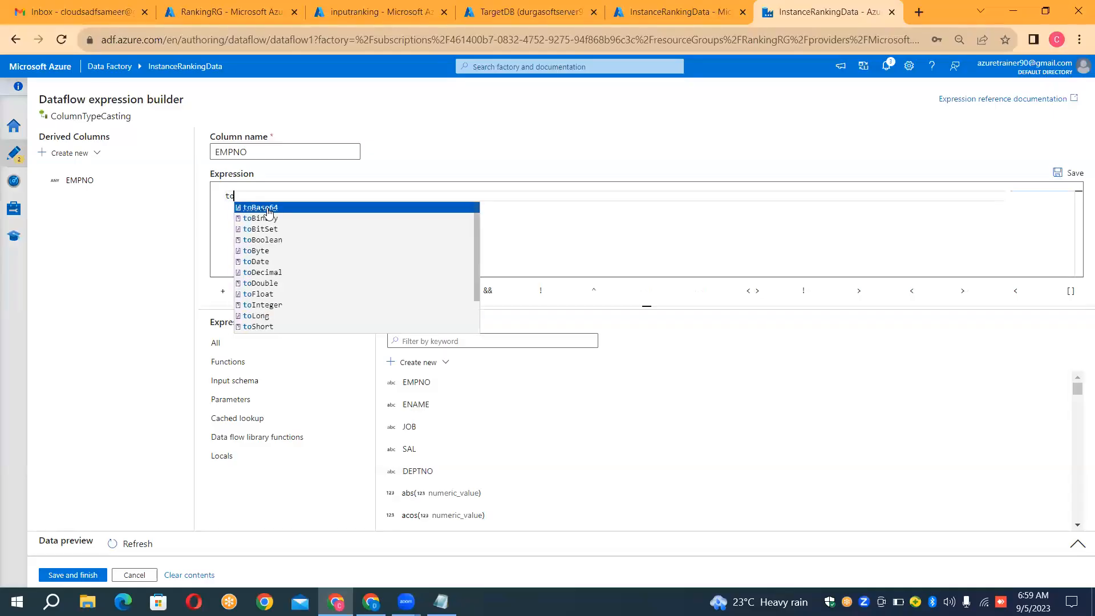
text(In)
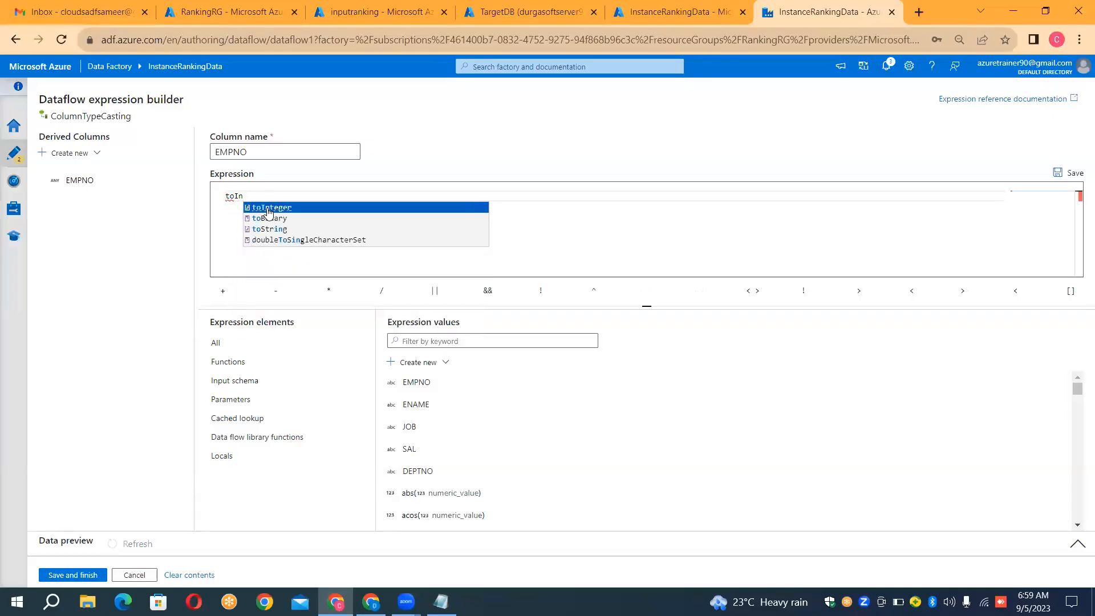
click(273, 209)
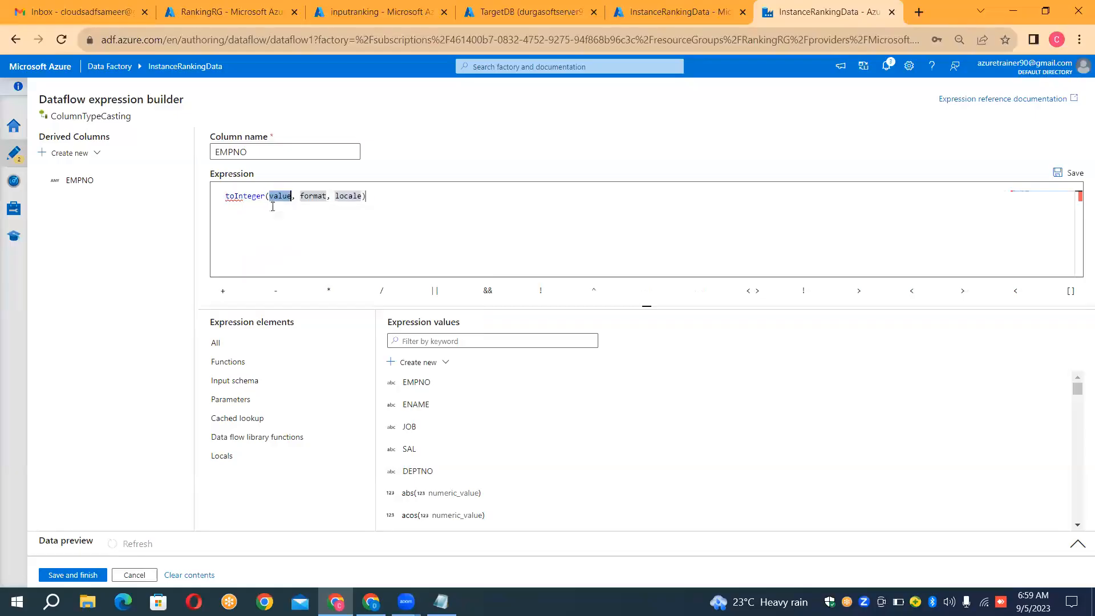
click(361, 196)
key(shift+Left)
key(shift+Left)
key(shift+Left)
key(shift+Left)
key(shift+Left)
key(shift+Left)
key(shift+Left)
key(shift+Left)
key(shift+Left)
key(shift+Left)
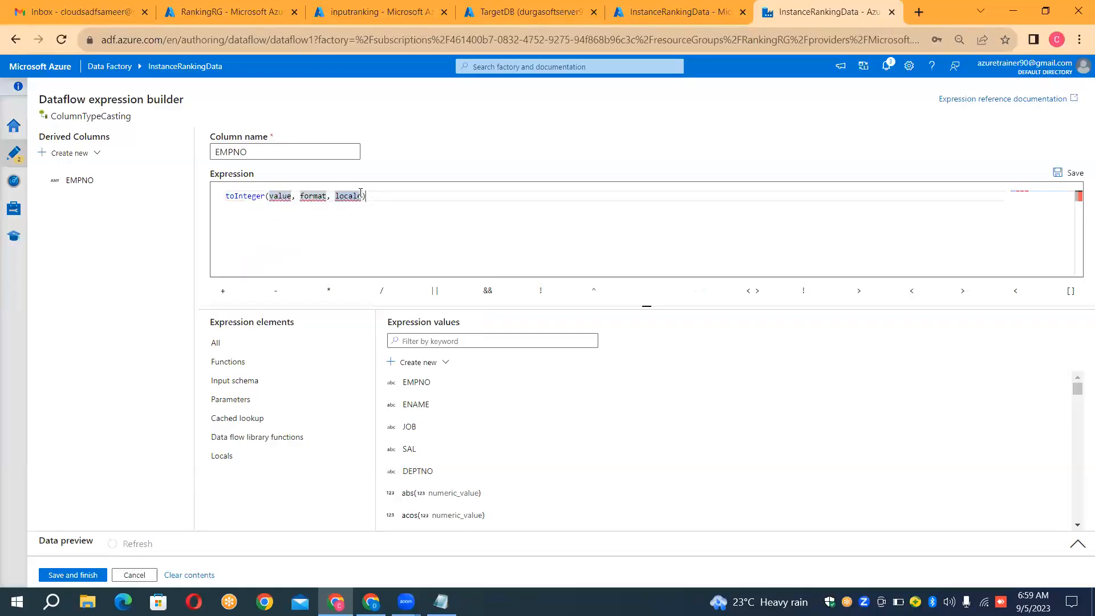
key(shift+Left)
key(shift+Left)
key(shift+Left)
key(shift+Left)
key(shift+Left)
key(shift+Left)
key(shift+Left)
key(shift+Left)
key(shift+Left)
key(shift+Left)
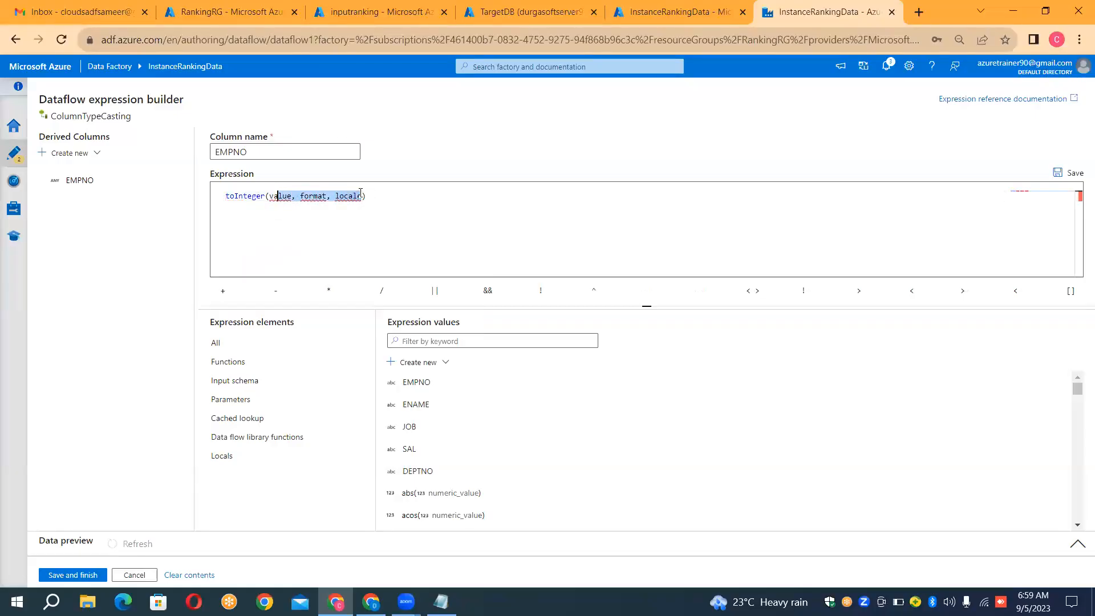
key(BackSpace)
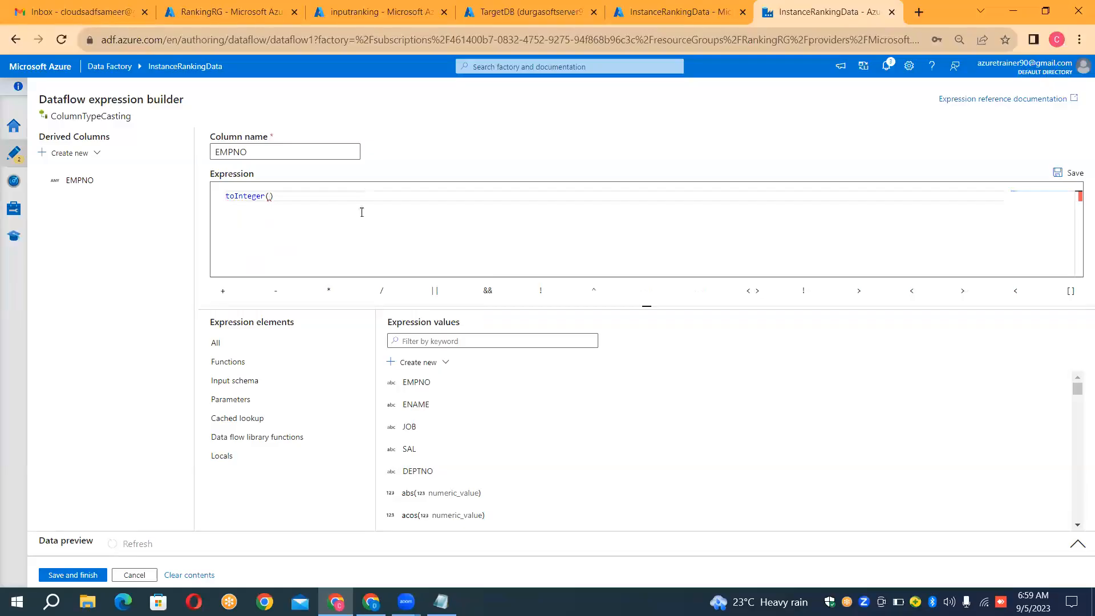
click(411, 382)
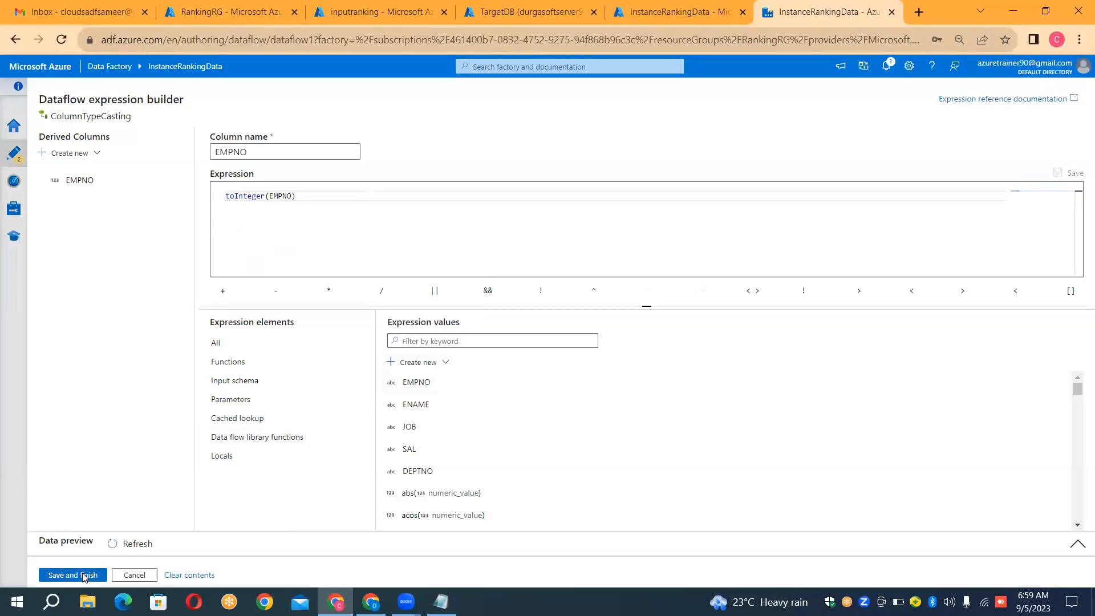
click(84, 576)
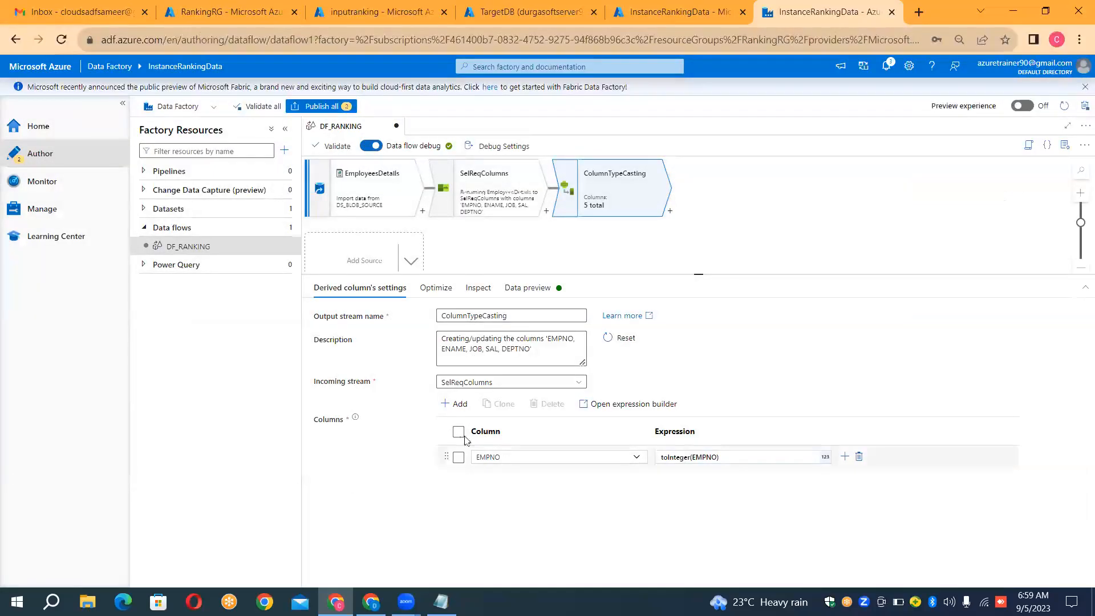
Step: Add a second column to ColumnTypeCasting, choose SAL for it, and open its expression builder
click(462, 404)
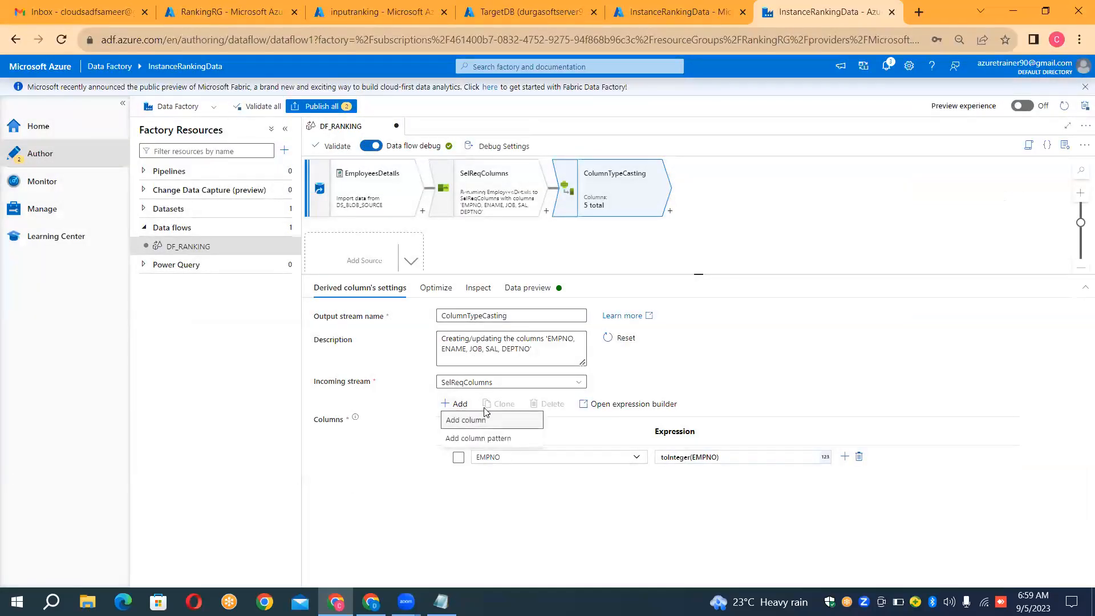
click(484, 423)
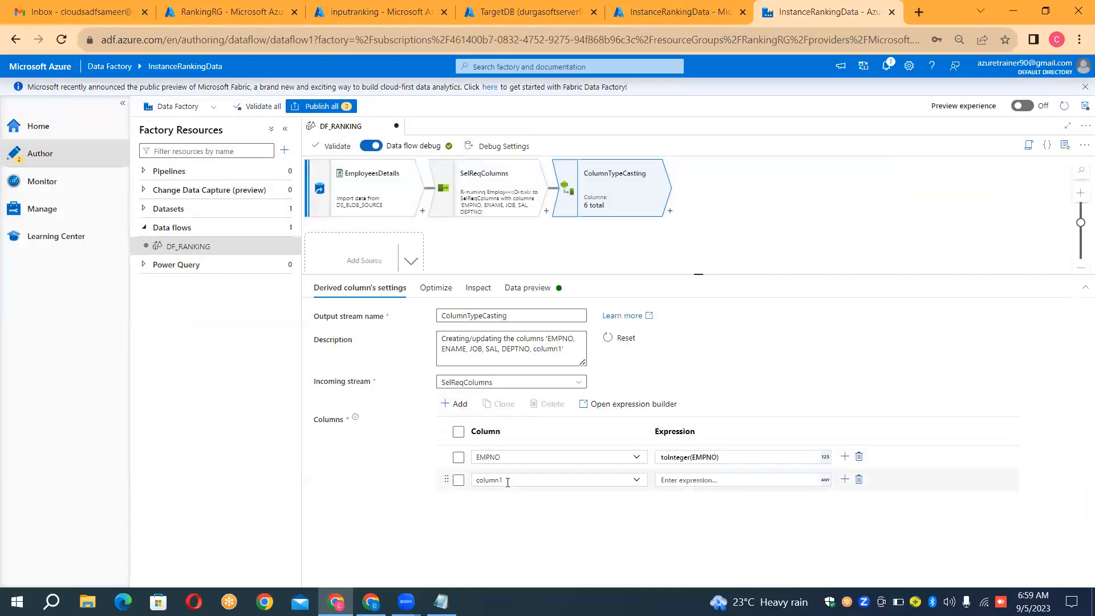
click(637, 481)
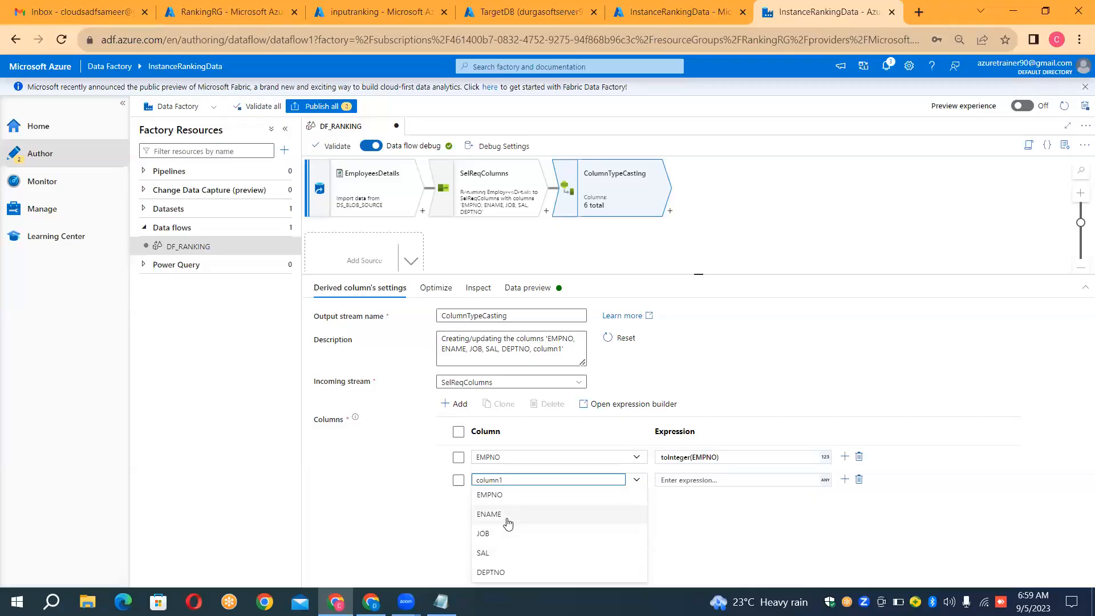
click(504, 555)
click(677, 483)
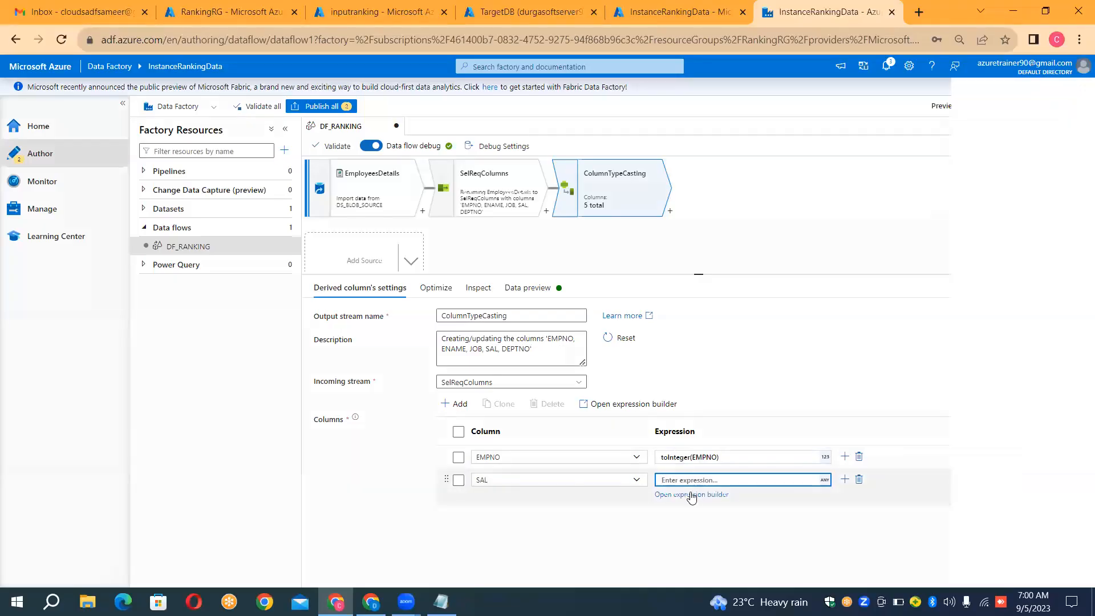
click(692, 495)
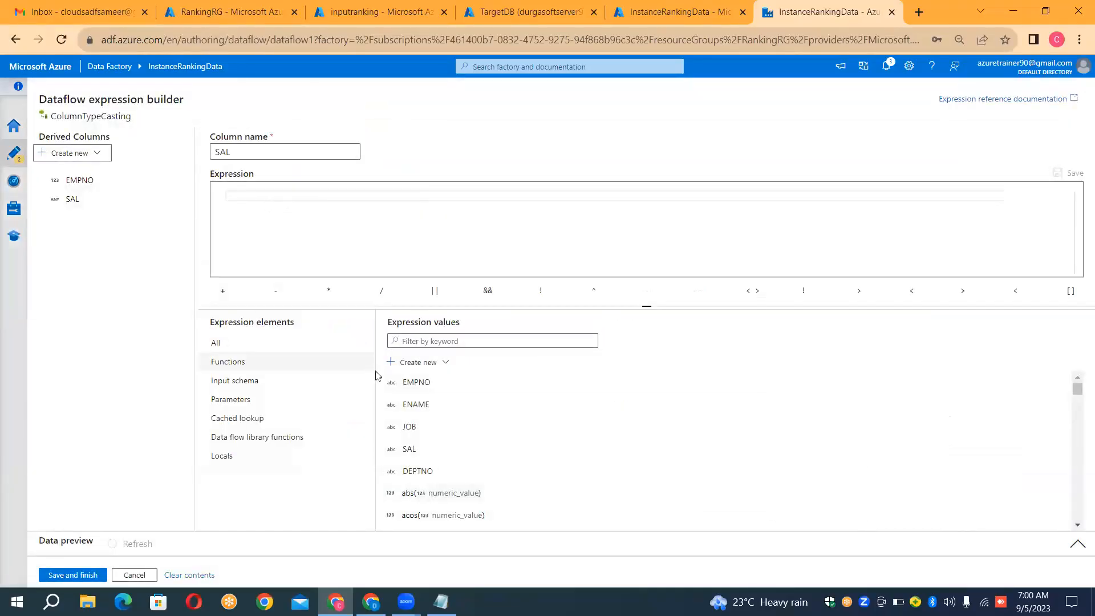
Step: Set the SAL column's expression to toDecimal(SAL), without the optional arguments, and save it
click(409, 450)
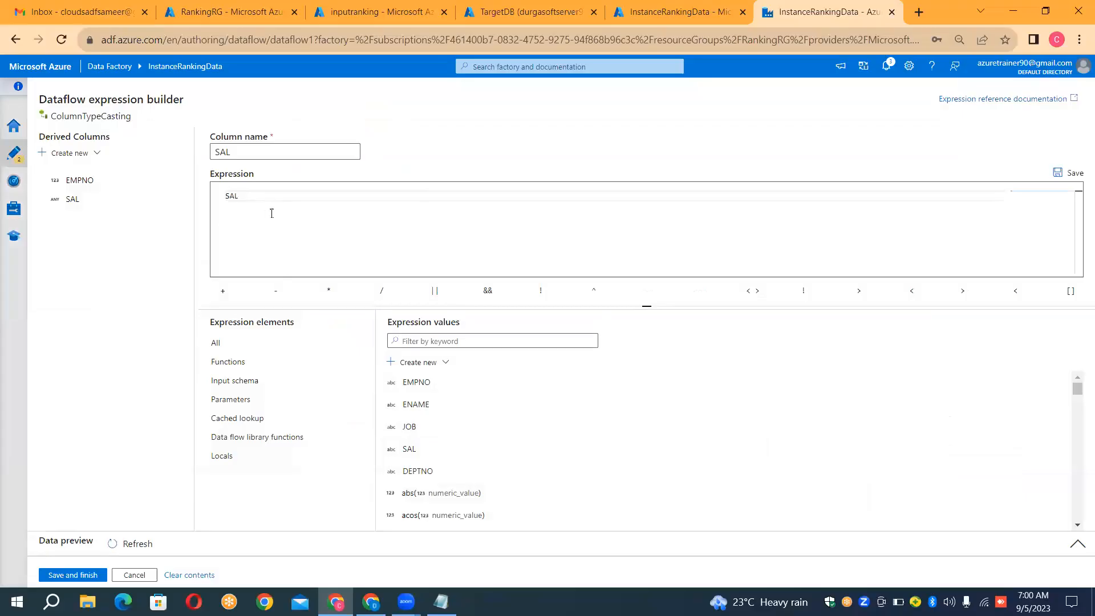
key(BackSpace)
key(BackSpace)
text(toDe)
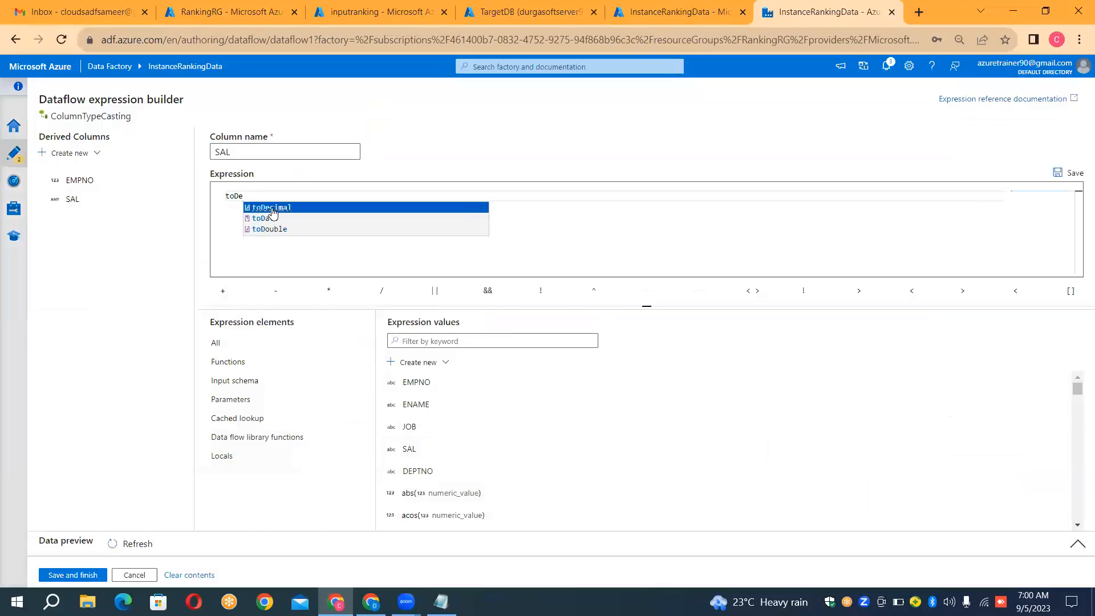
click(272, 209)
click(443, 196)
key(shift+Left)
key(shift+Left)
key(shift+Left)
key(shift+Left)
key(shift+Left)
key(shift+Left)
key(shift+Left)
key(shift+Left)
key(shift+Left)
key(shift+Left)
key(shift+Left)
key(shift+Left)
key(shift+Left)
key(shift+Left)
key(shift+Left)
key(shift+Left)
key(shift+Left)
key(shift+Left)
key(shift+Left)
key(shift+Left)
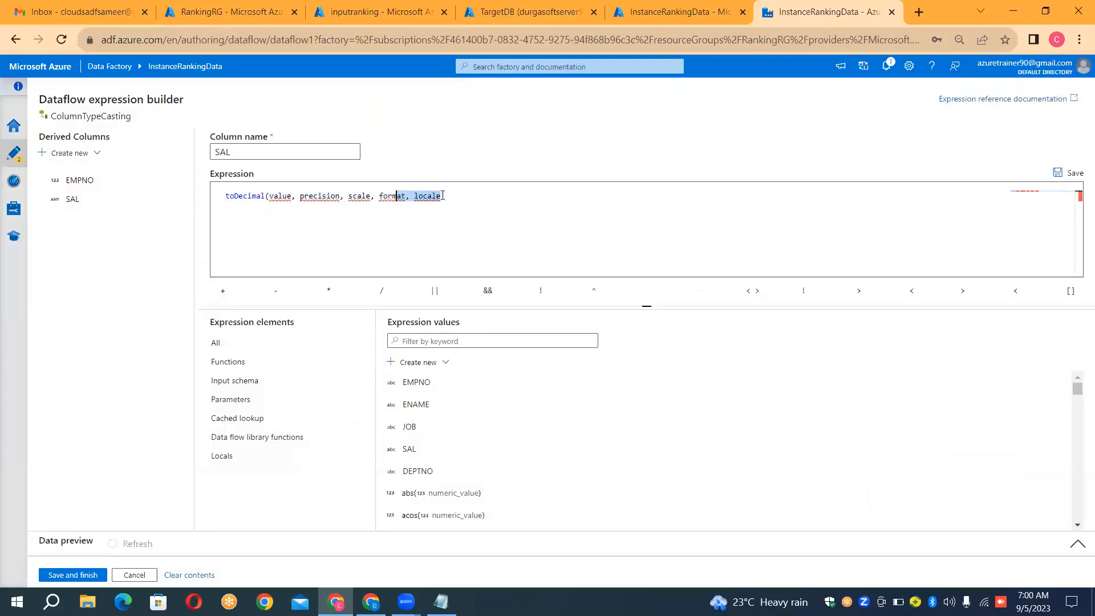
key(shift+Left)
key(shift+Left)
key(shift+Left)
key(shift+Left)
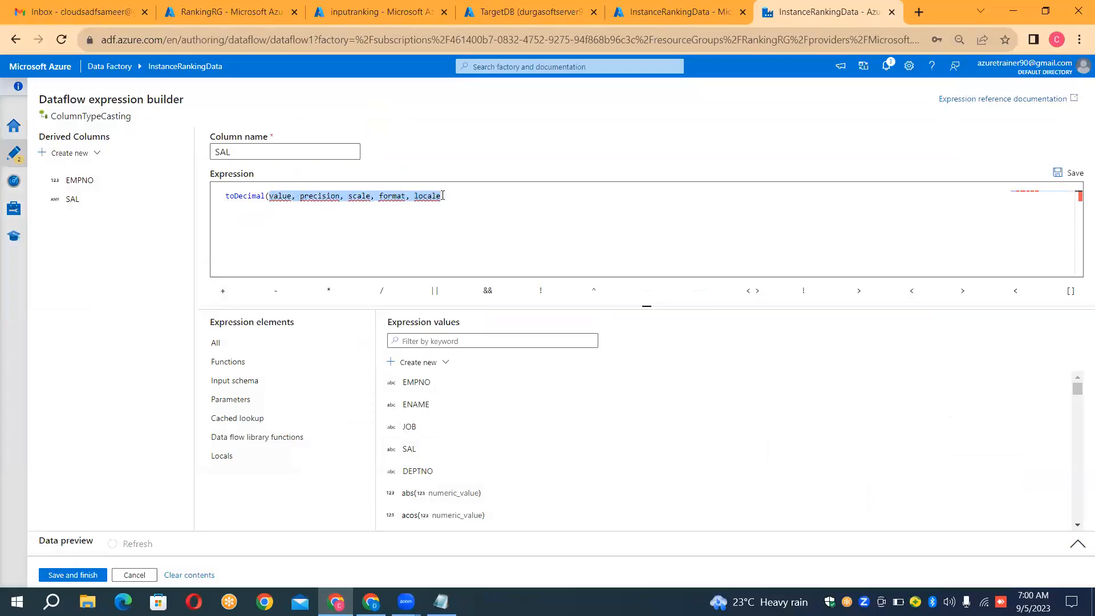
key(BackSpace)
click(412, 449)
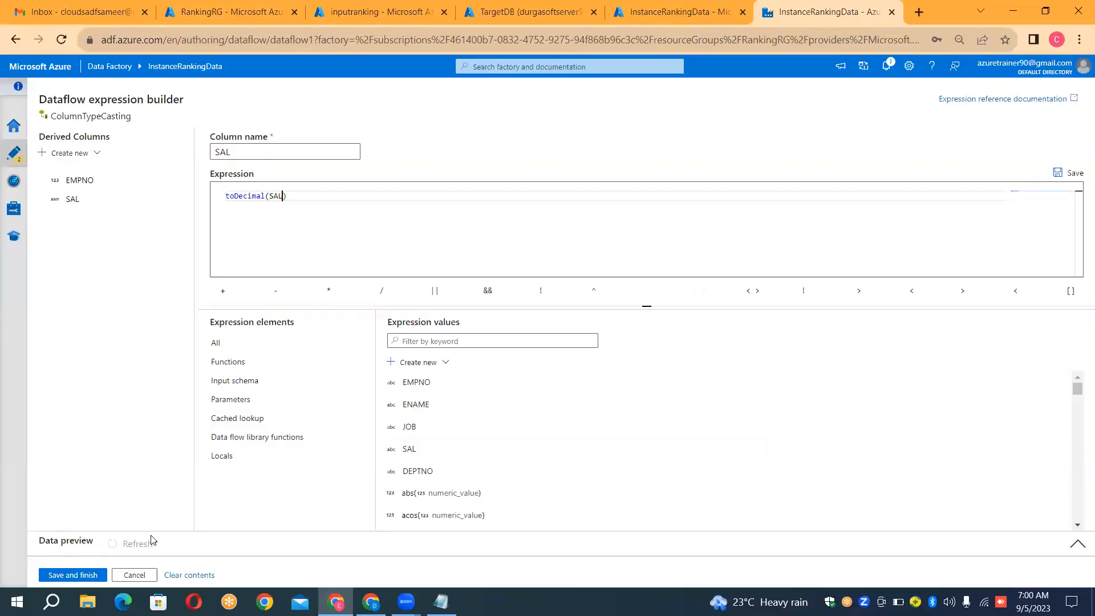
click(97, 577)
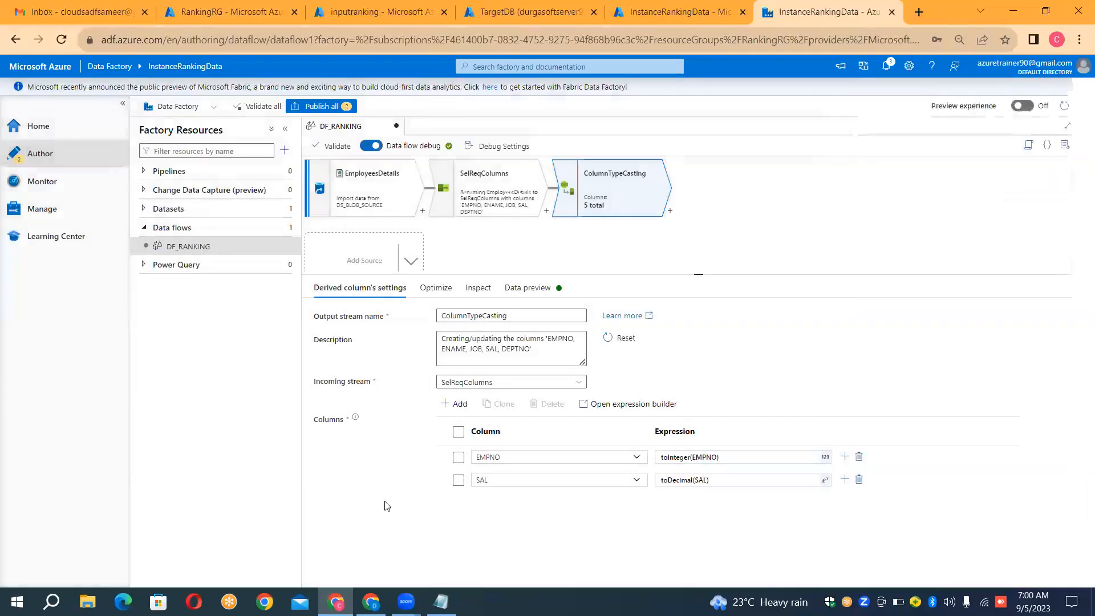
Step: Add a third column to ColumnTypeCasting, choose DEPTNO for it, and open its expression builder
click(456, 405)
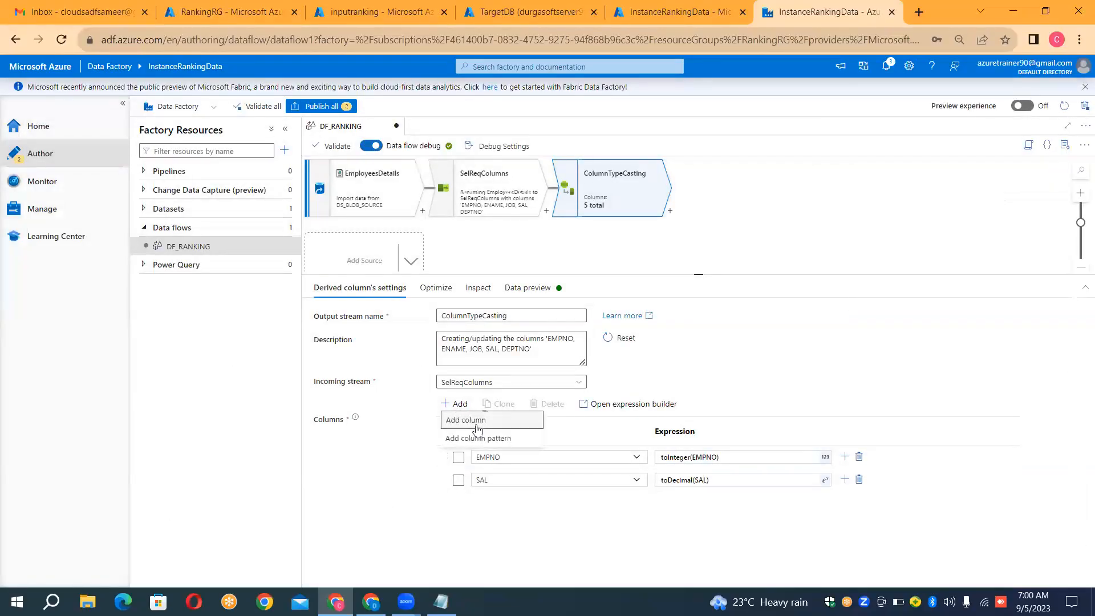
click(478, 421)
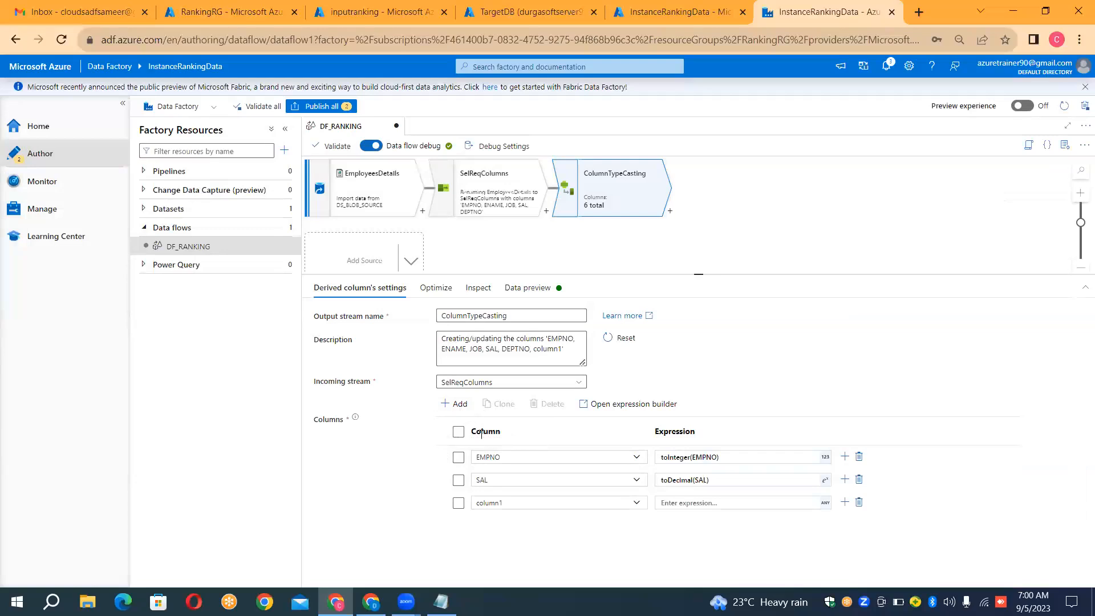
click(525, 504)
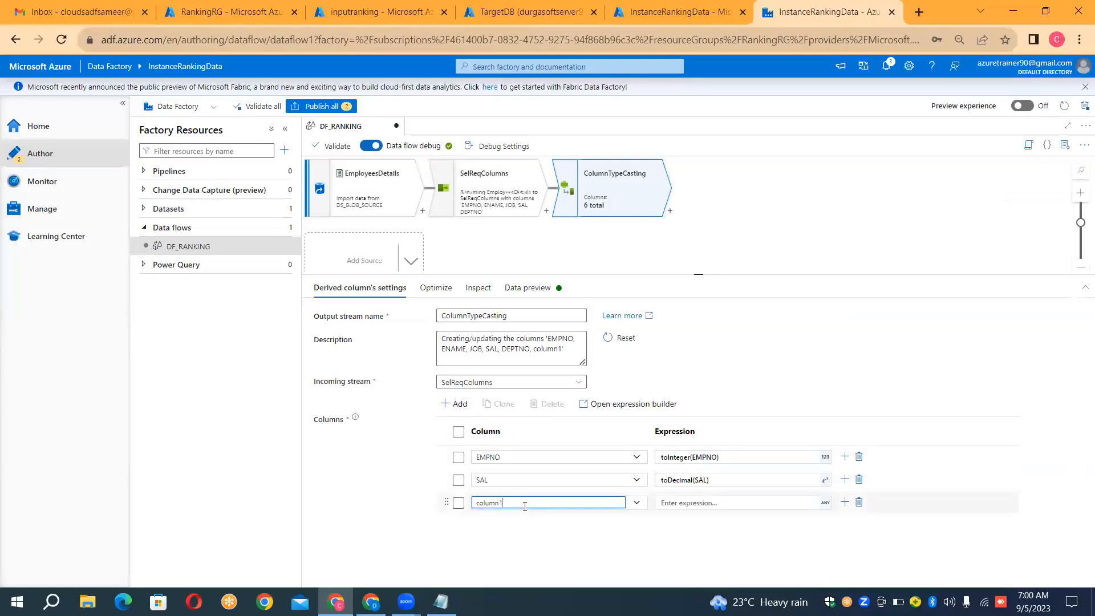
double_click(525, 506)
text(D)
click(638, 506)
click(527, 488)
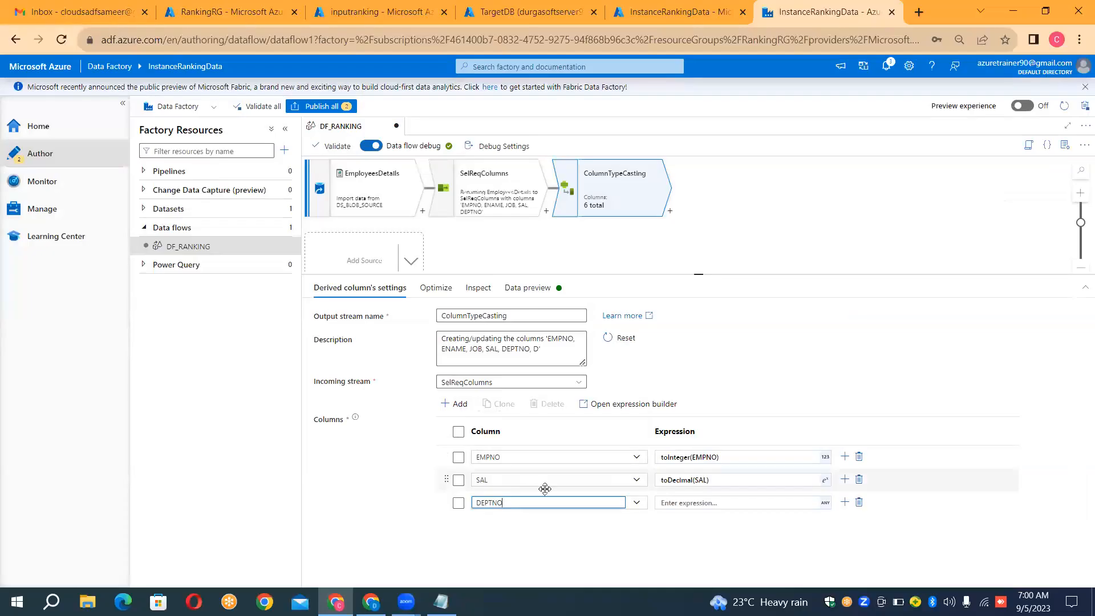
click(774, 506)
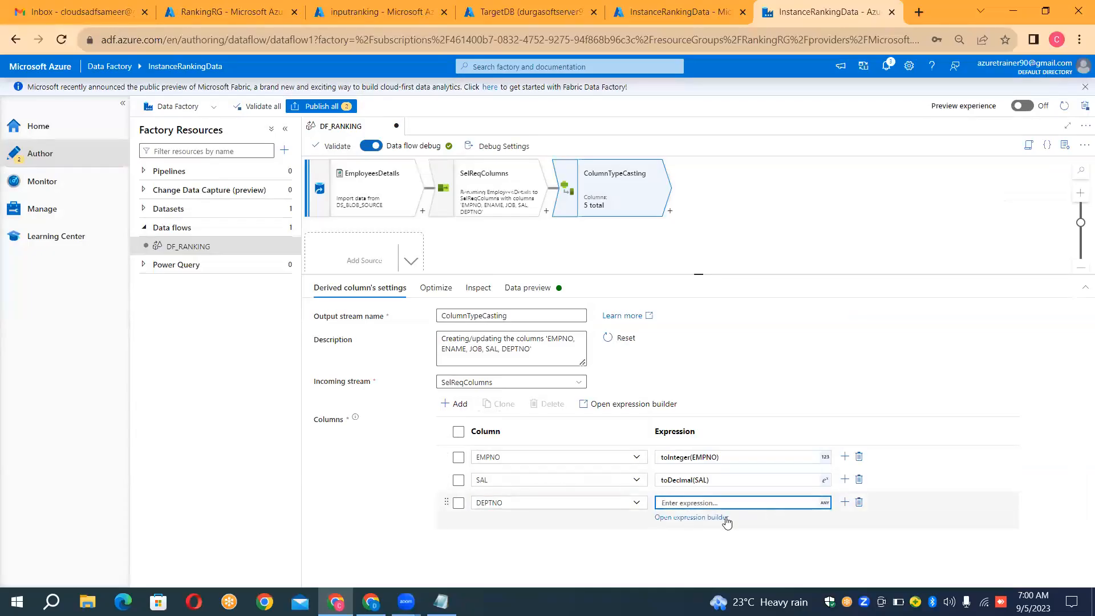
click(725, 518)
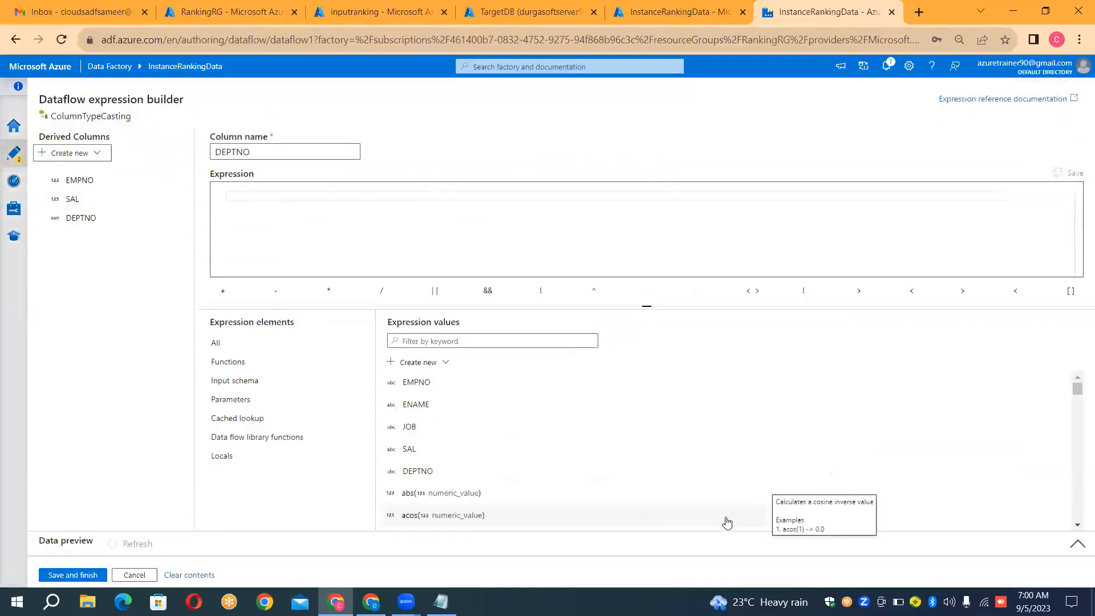
Step: Set the DEPTNO column's expression to toInteger(DEPTNO), without format or locale arguments, and save it
click(277, 196)
text(to)
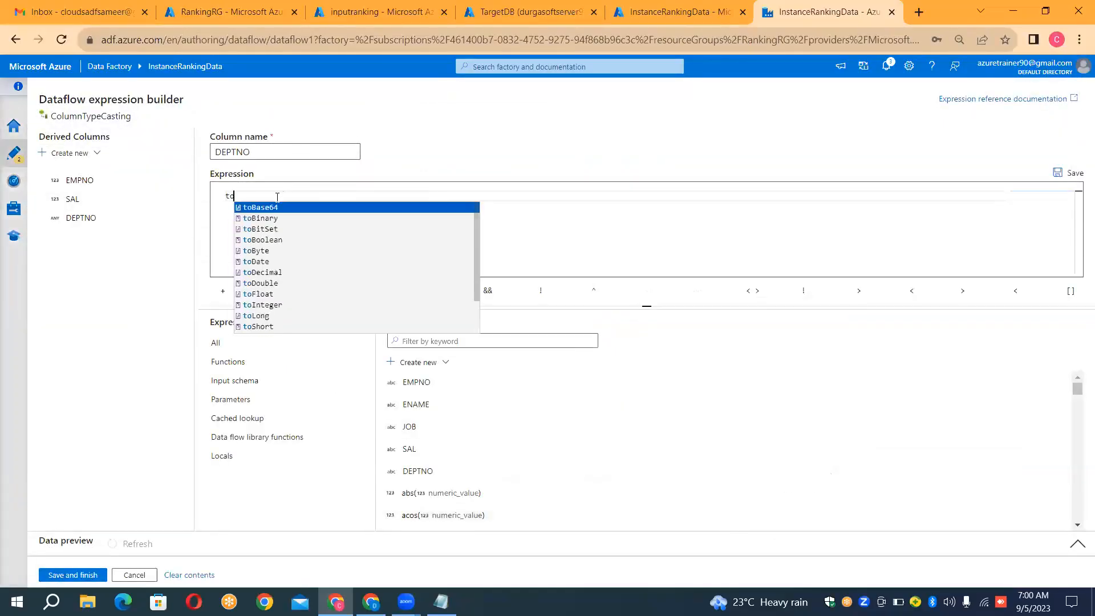
text(In)
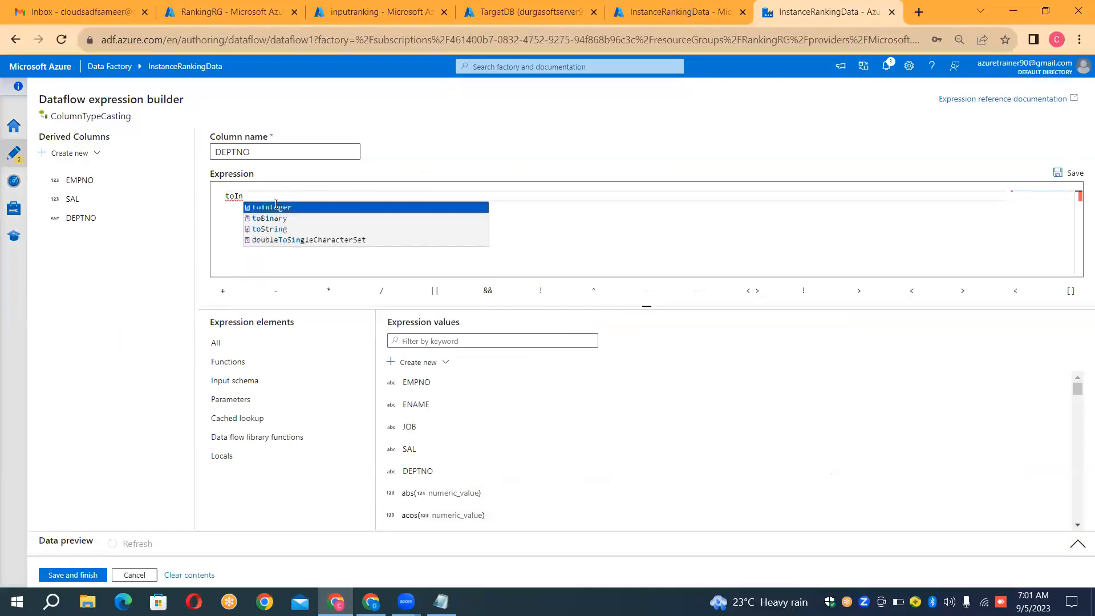
click(276, 207)
click(363, 195)
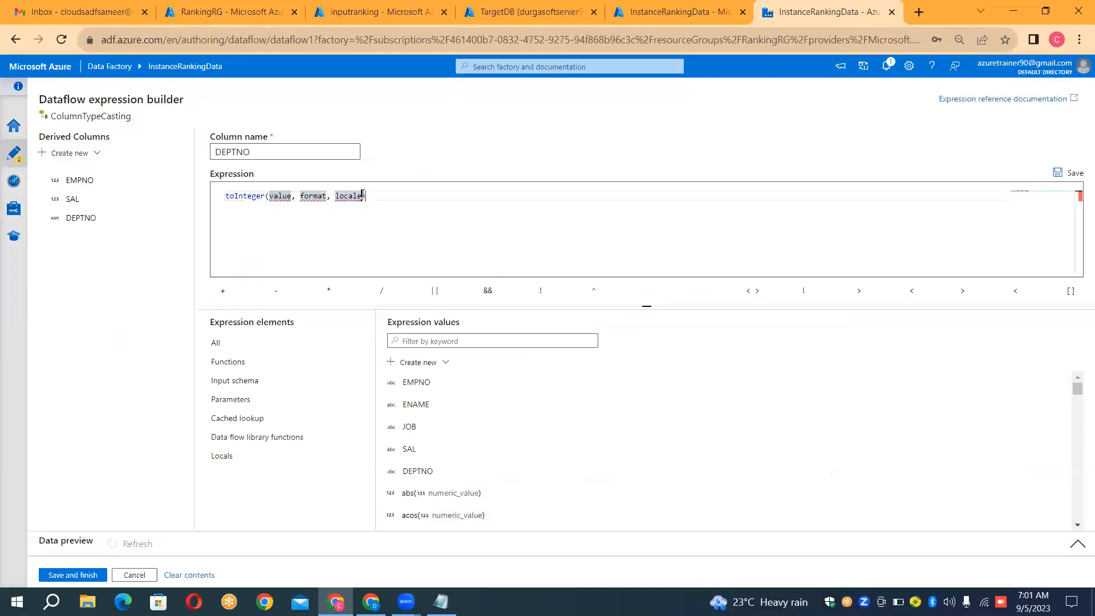
key(shift+Left)
key(shift+Left)
key(shift+Left)
key(shift+Left)
key(shift+Left)
key(shift+Left)
key(shift+Left)
key(shift+Left)
key(shift+Left)
key(shift+Left)
key(shift+Left)
key(shift+Left)
key(shift+Left)
key(shift+Left)
key(shift+Left)
key(shift+Left)
key(shift+Left)
key(shift+Left)
key(shift+Left)
key(shift+Left)
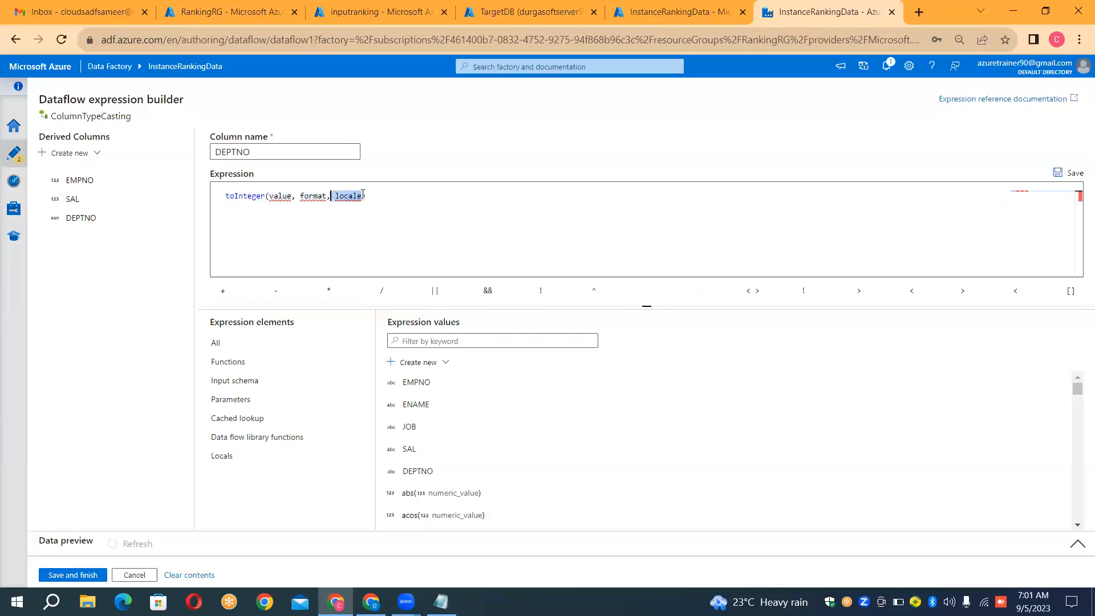
key(shift+Left)
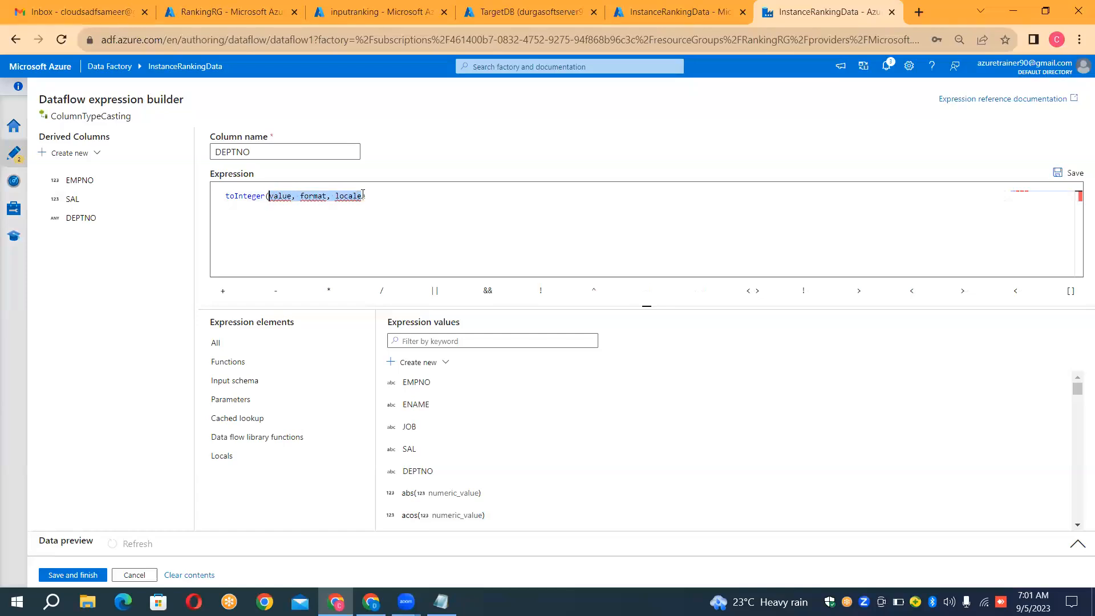
click(418, 471)
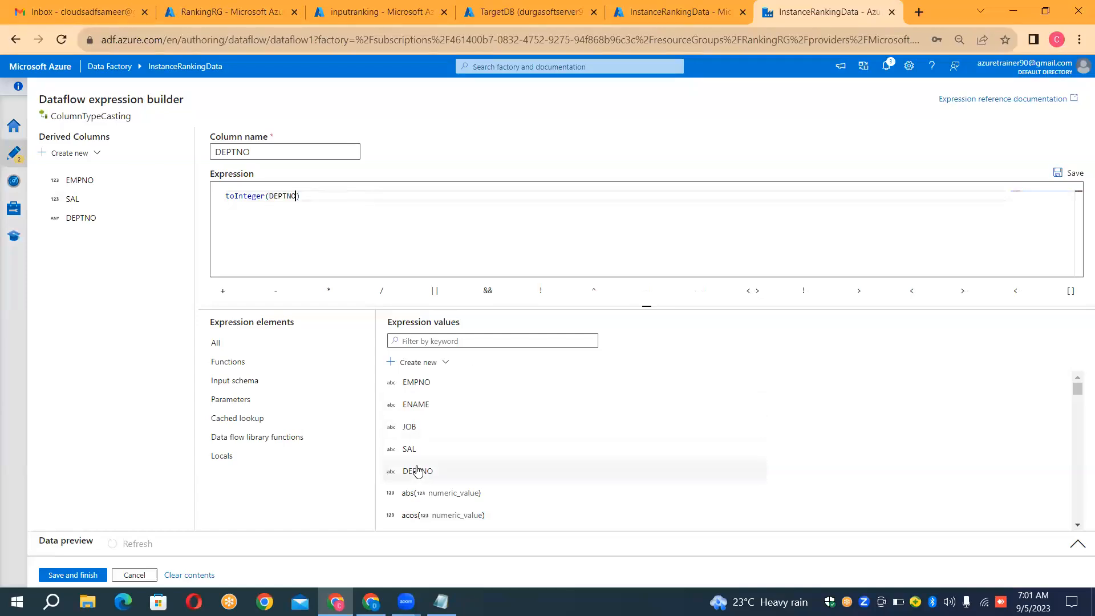
click(86, 576)
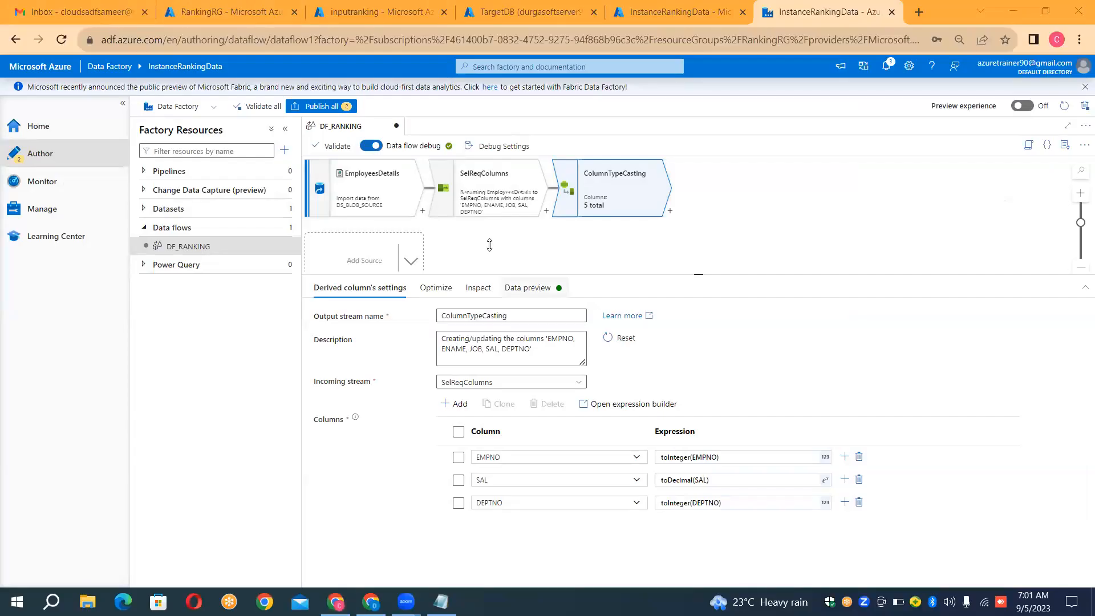
Step: Refresh the ColumnTypeCasting data preview and compare its column types with the EmployeesDetails and SelReqColumns previews
click(527, 288)
click(348, 337)
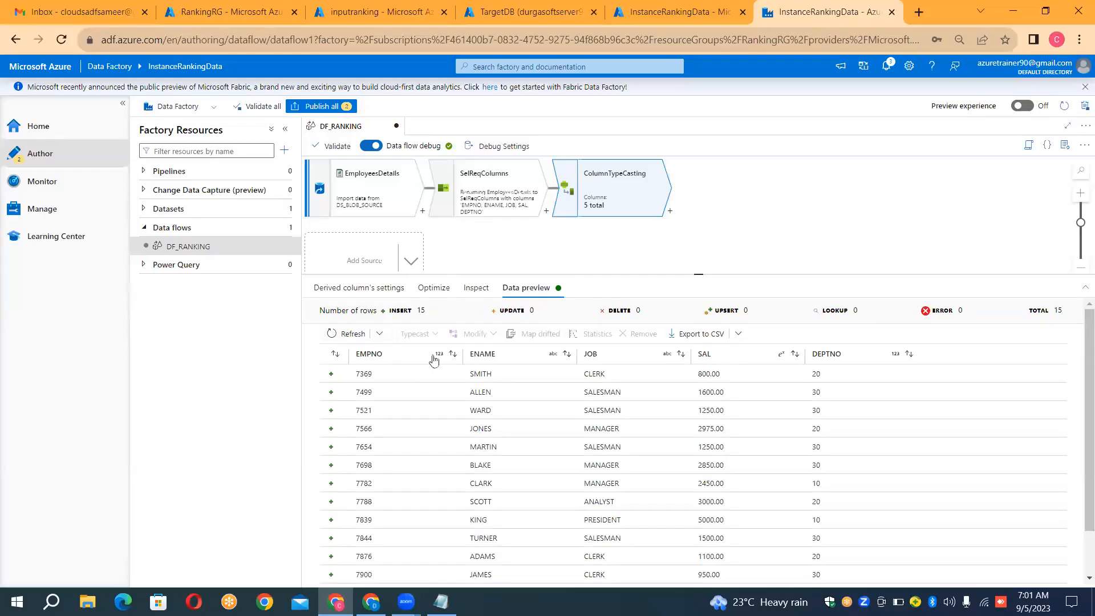
click(380, 199)
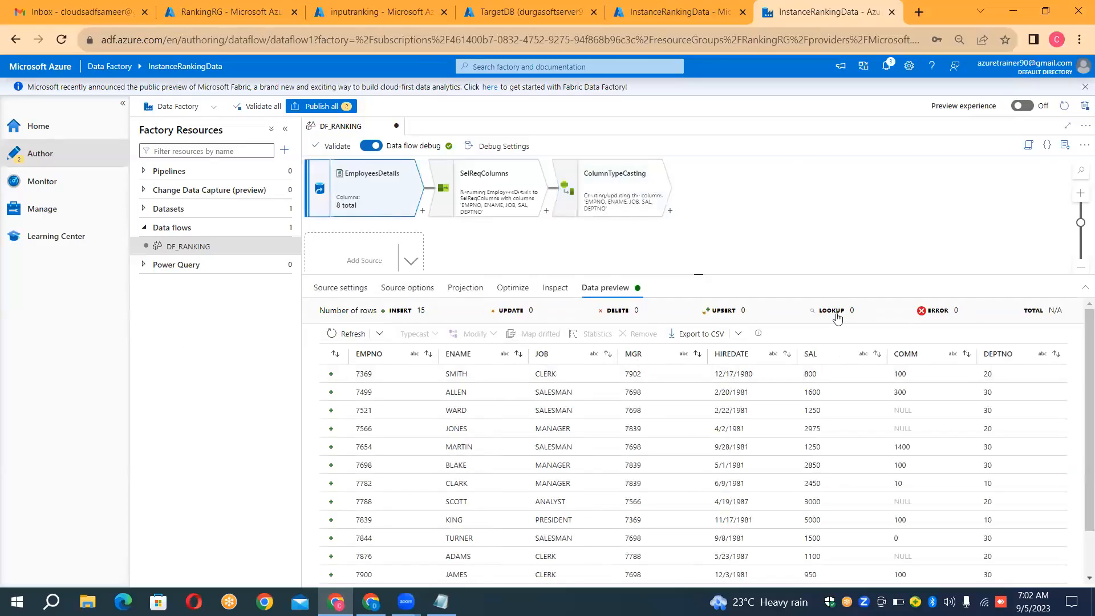
click(497, 196)
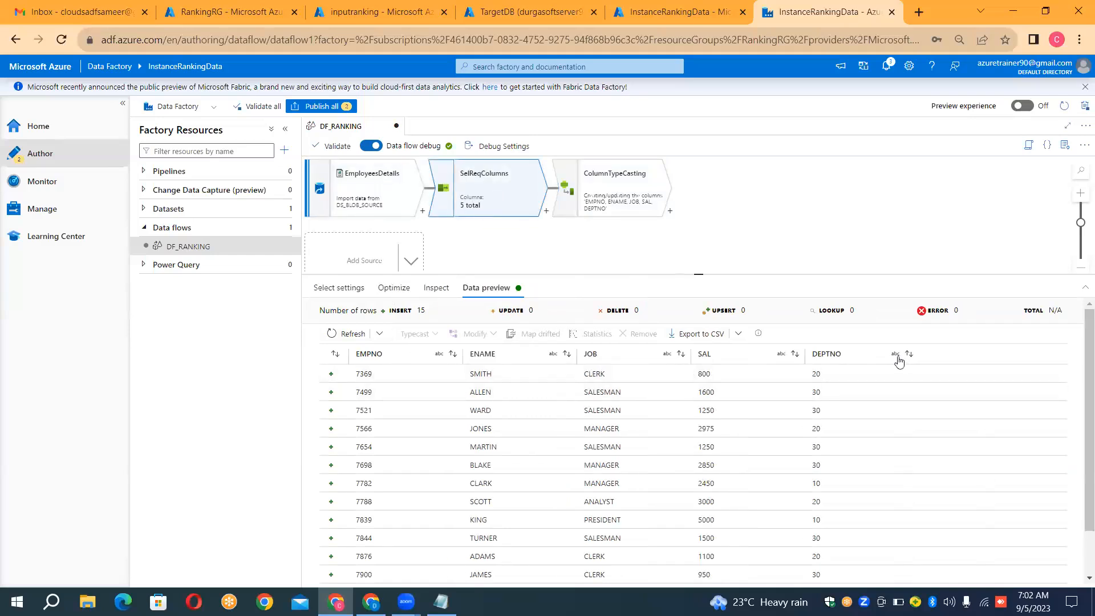
click(583, 202)
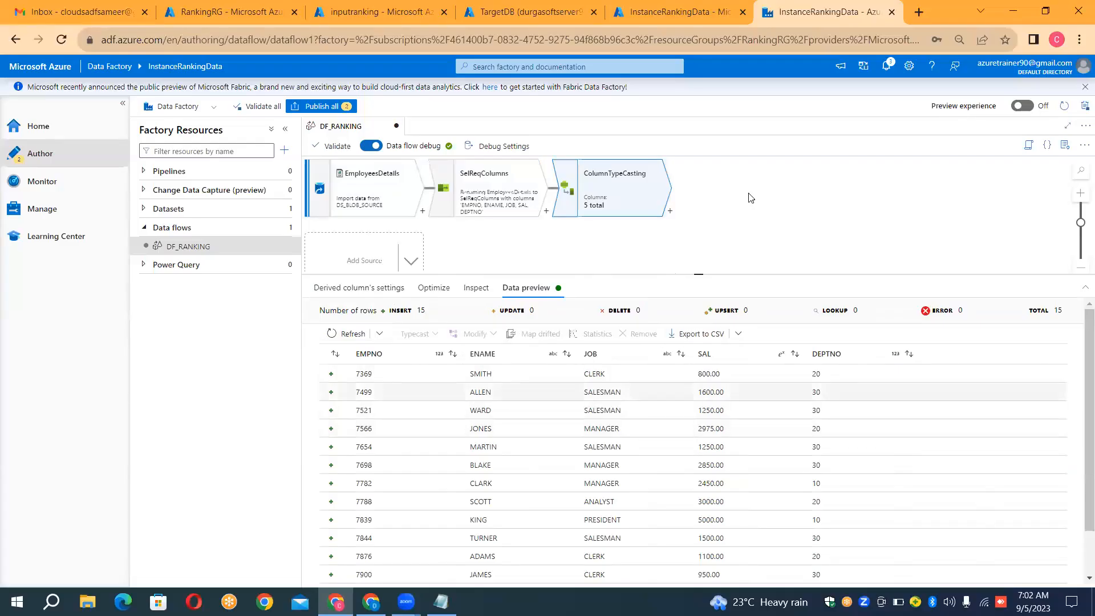
Step: Add a Rank transformation after ColumnTypeCasting and name its output stream RankingData
click(671, 212)
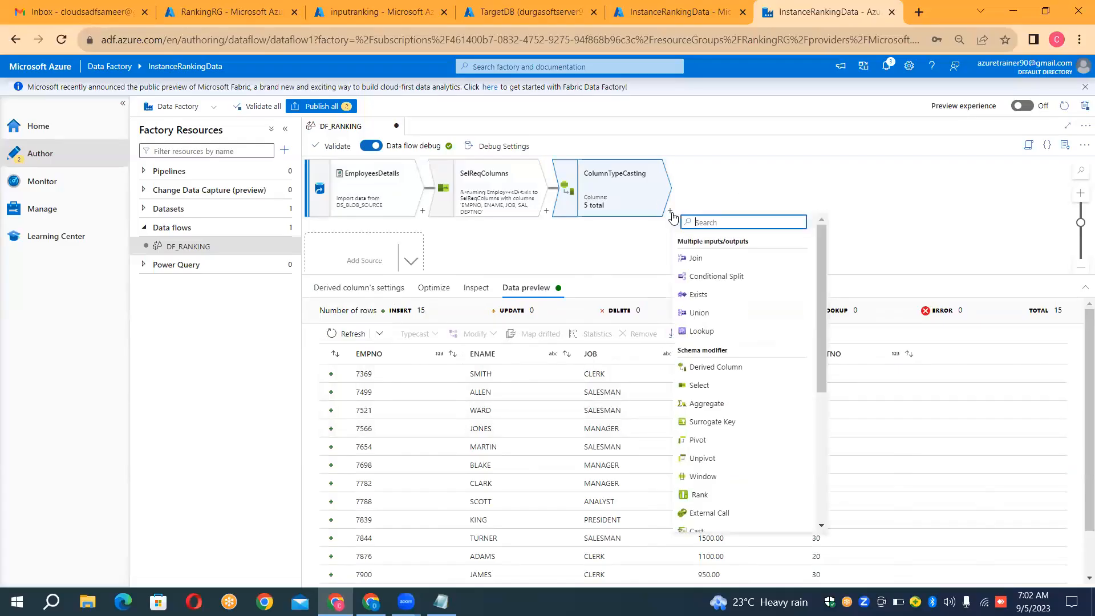
click(716, 493)
click(502, 317)
double_click(502, 318)
key(BackSpace)
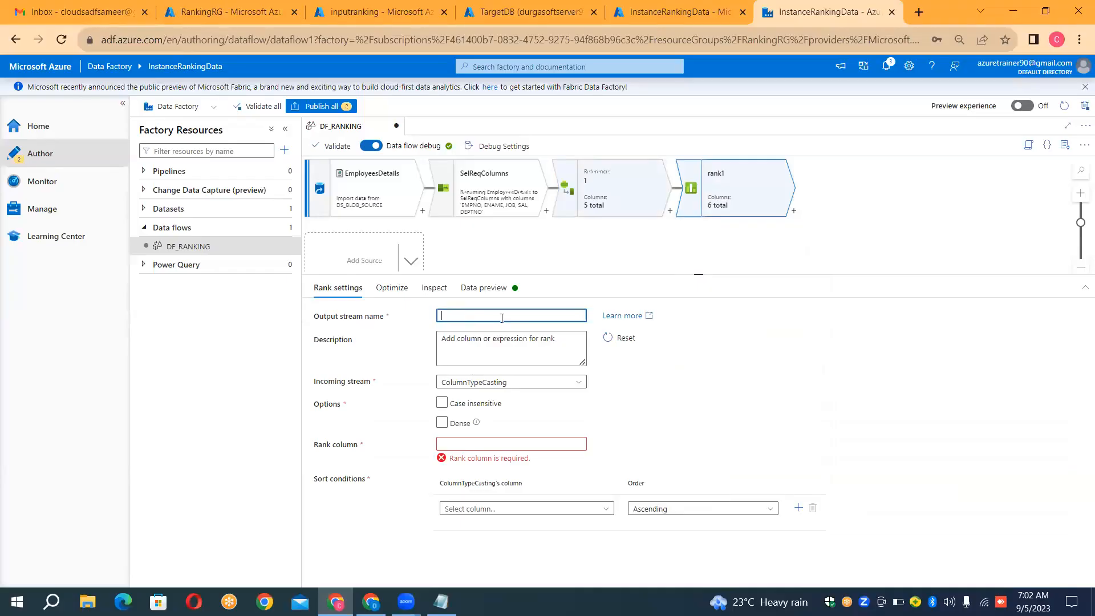
text(RankingData)
click(217, 97)
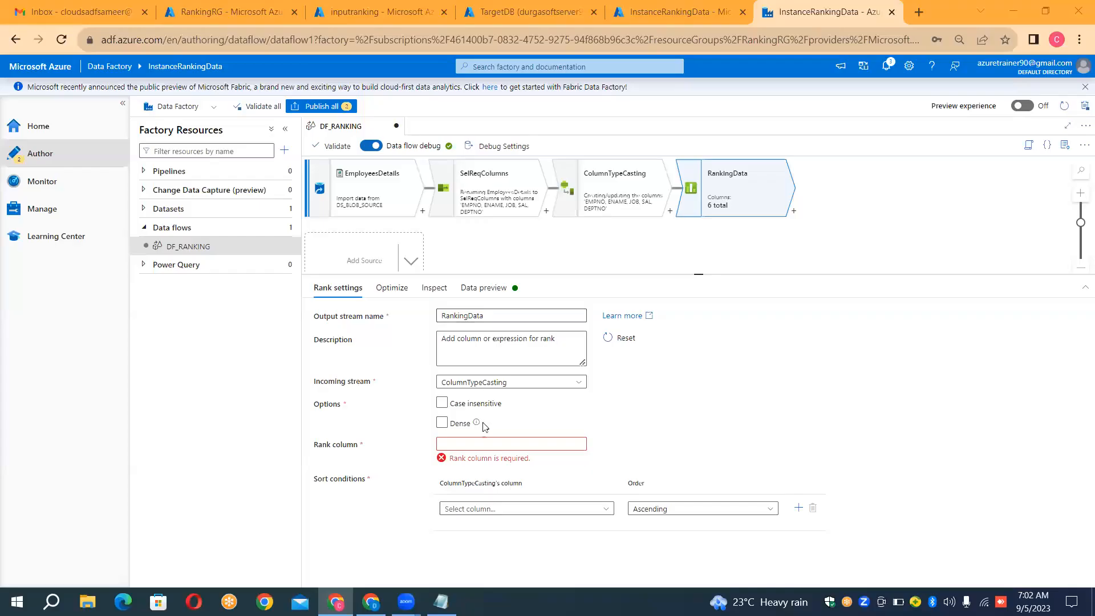
Step: Name the rank column of the RankingData transformation RankingColumn, leaving the Dense option off
click(483, 446)
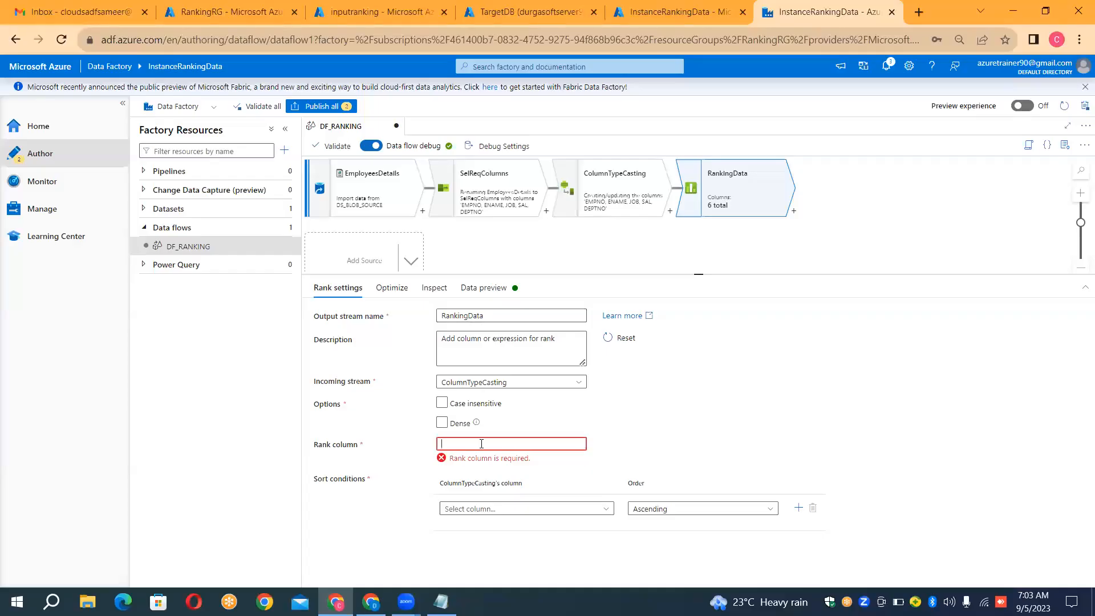
text(Ranki)
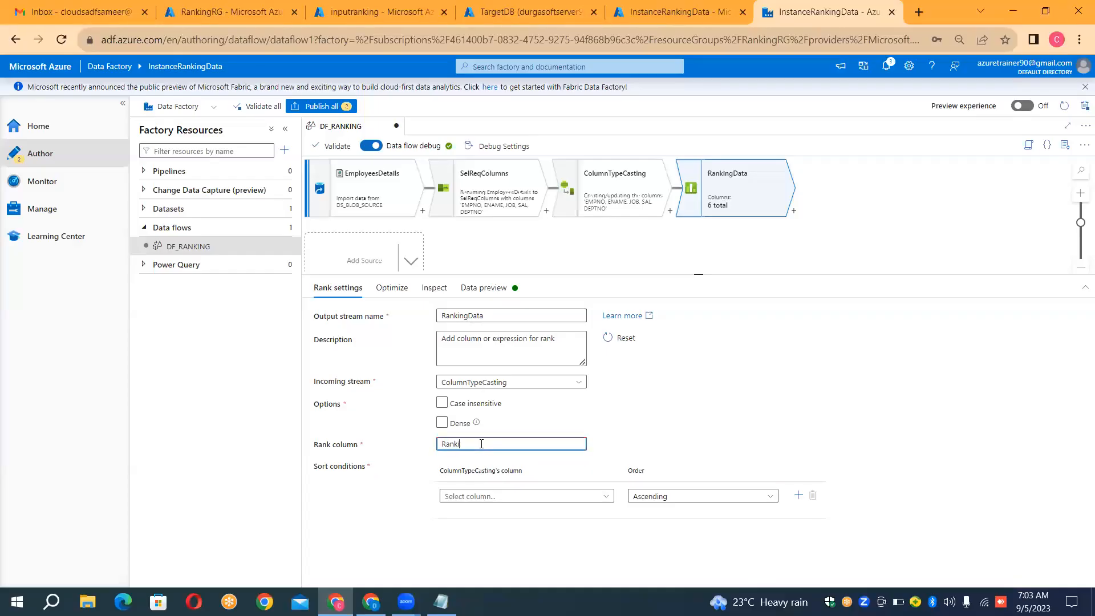
text(ngColumn)
Step: Set the RankingData sort condition to SAL in Descending order and refresh its data preview
click(557, 501)
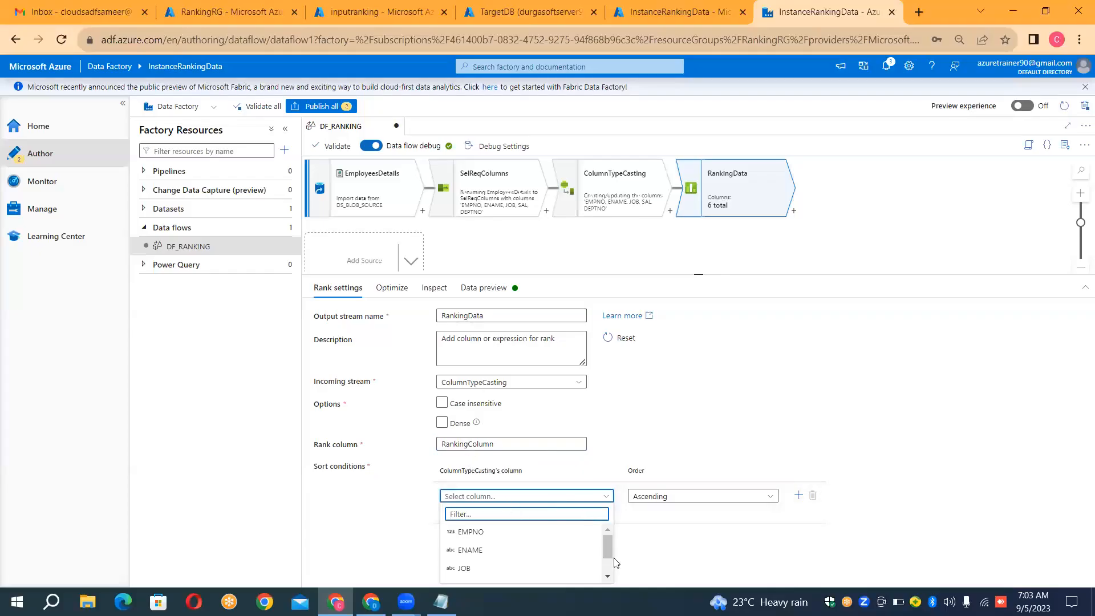
drag(611, 551, 610, 568)
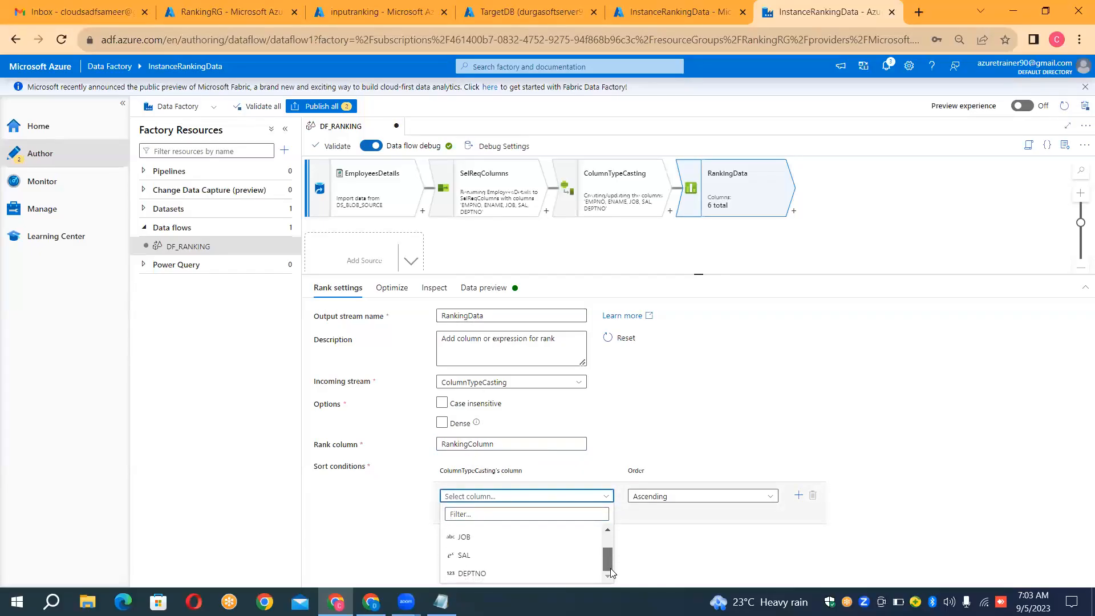
click(510, 558)
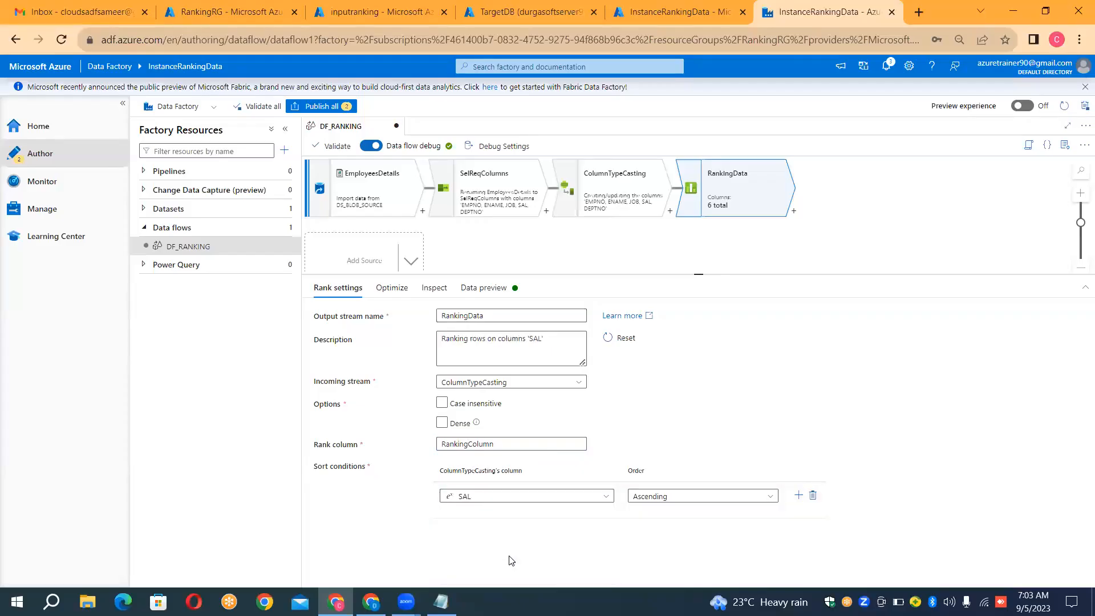
click(708, 501)
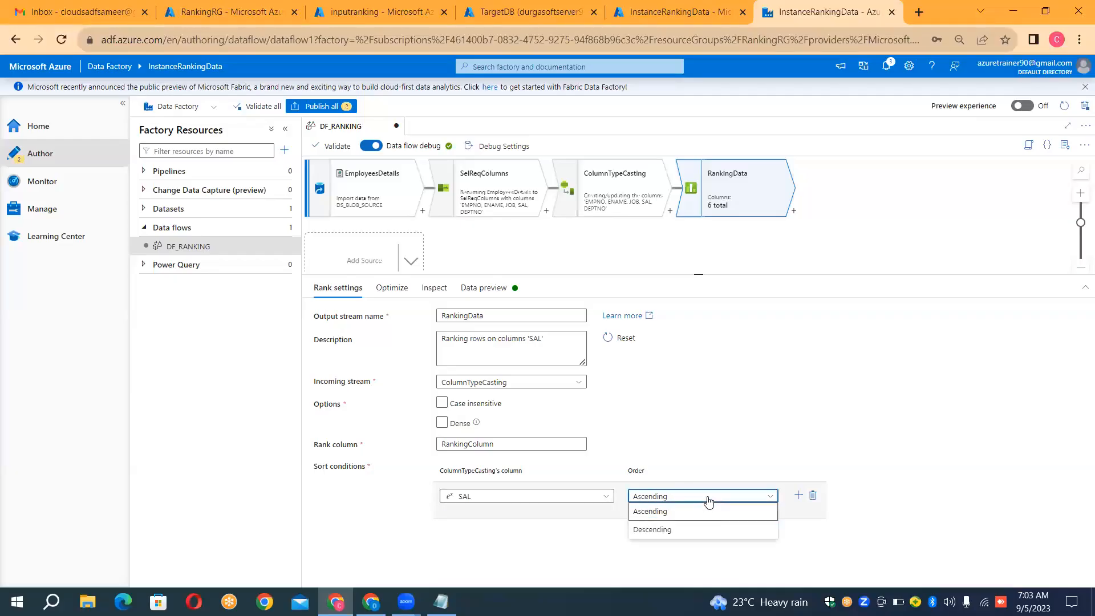
click(661, 530)
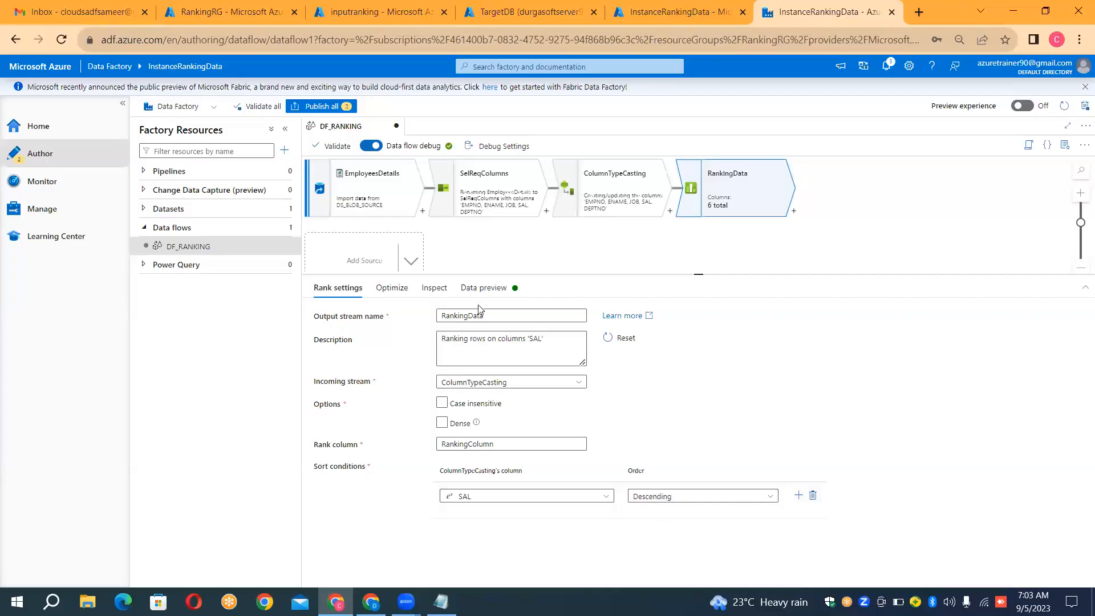
click(483, 287)
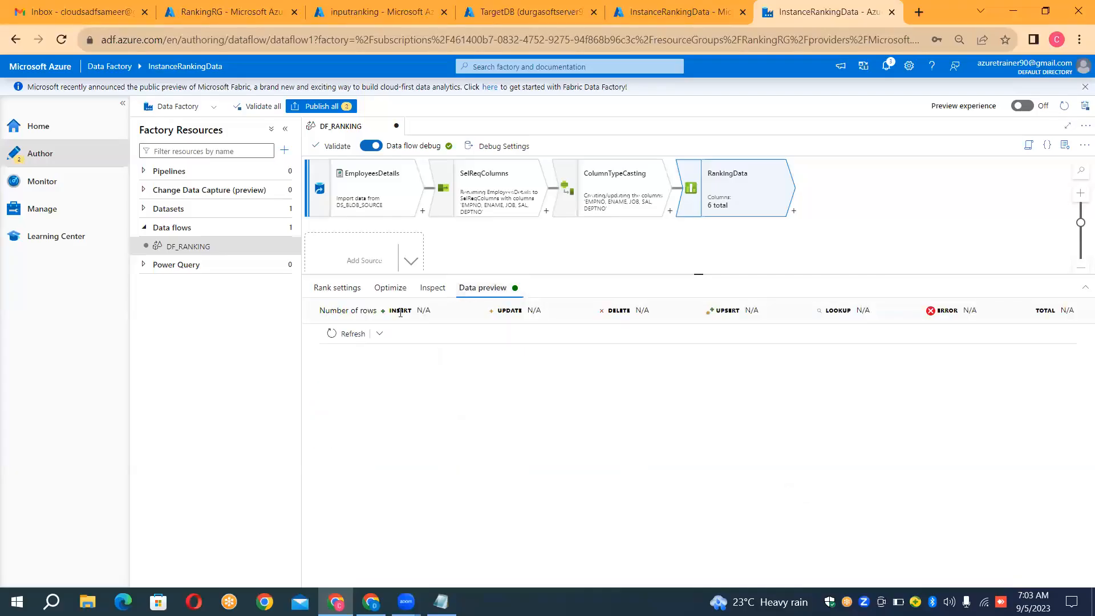
click(351, 333)
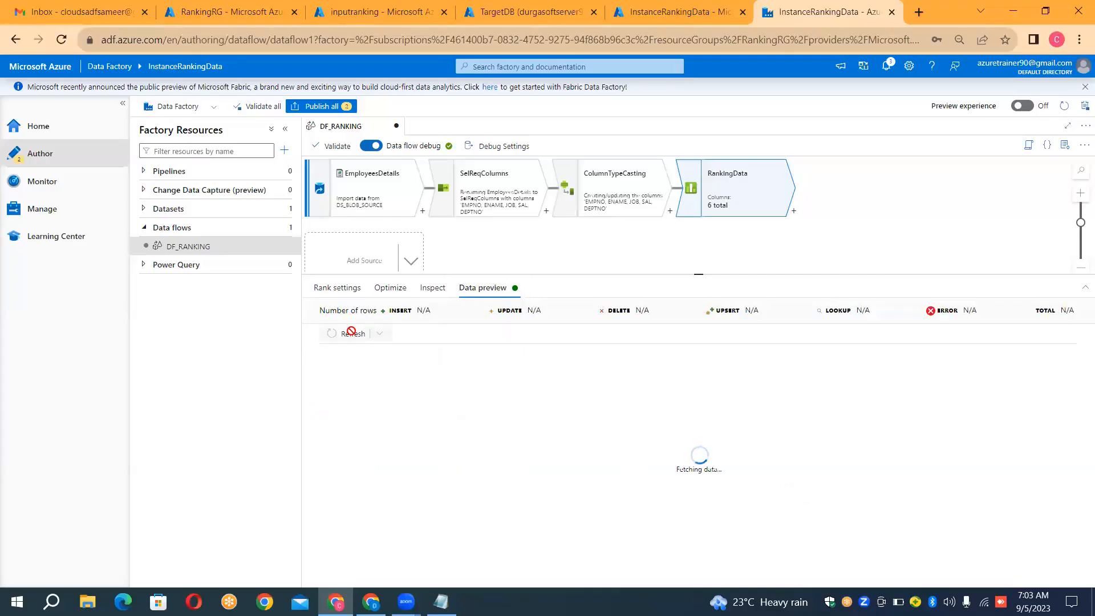
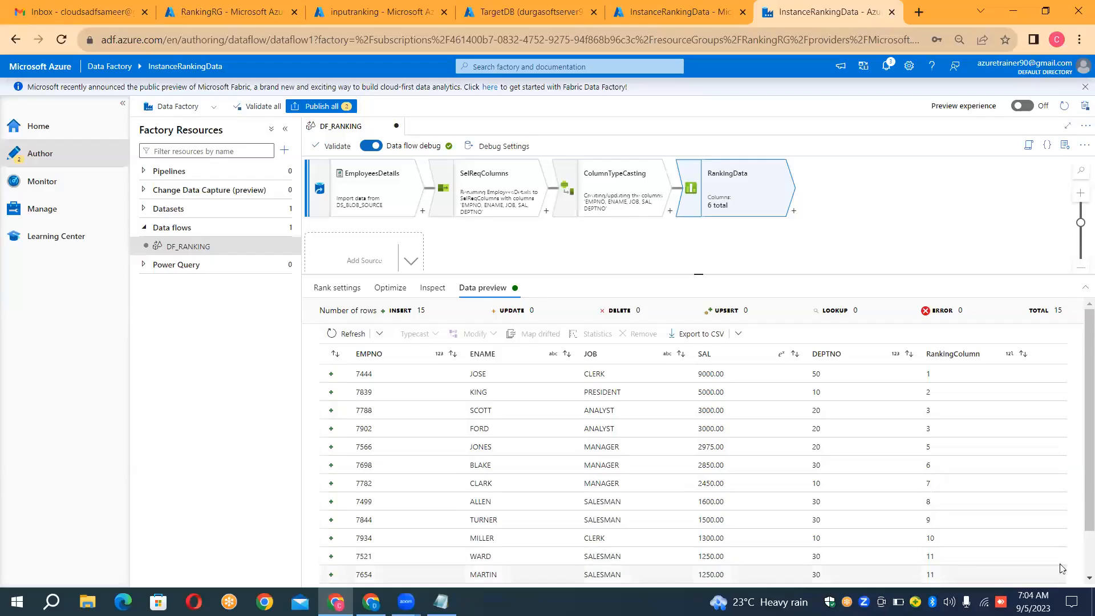
Step: Look over the ranked rows in the data preview and rename the RankingData output stream to NormalRanking
drag(1085, 515, 1077, 557)
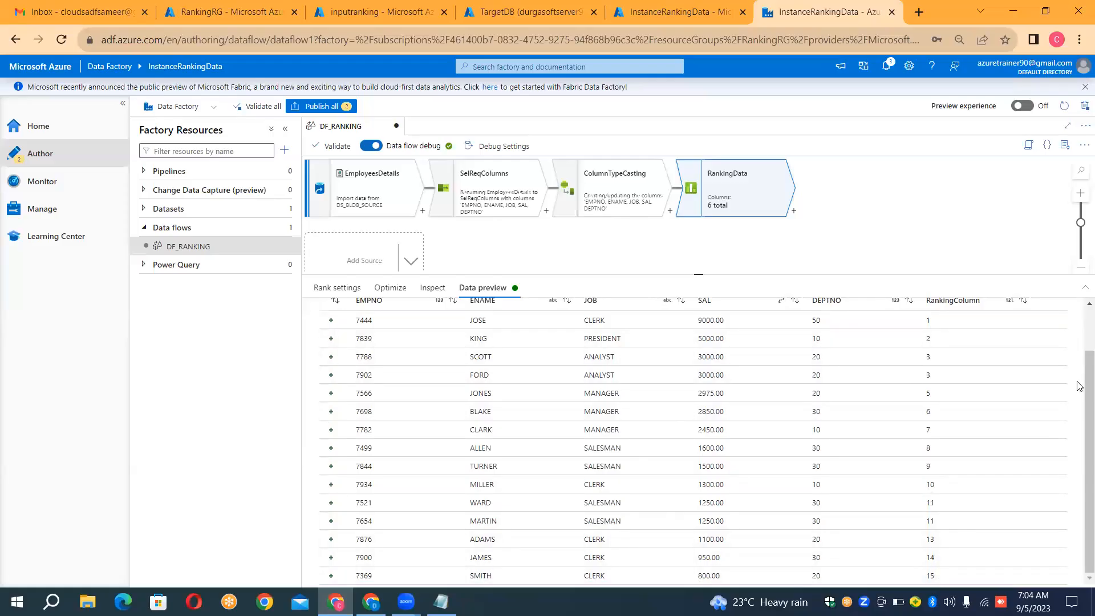
scroll(1080, 385, up, 2)
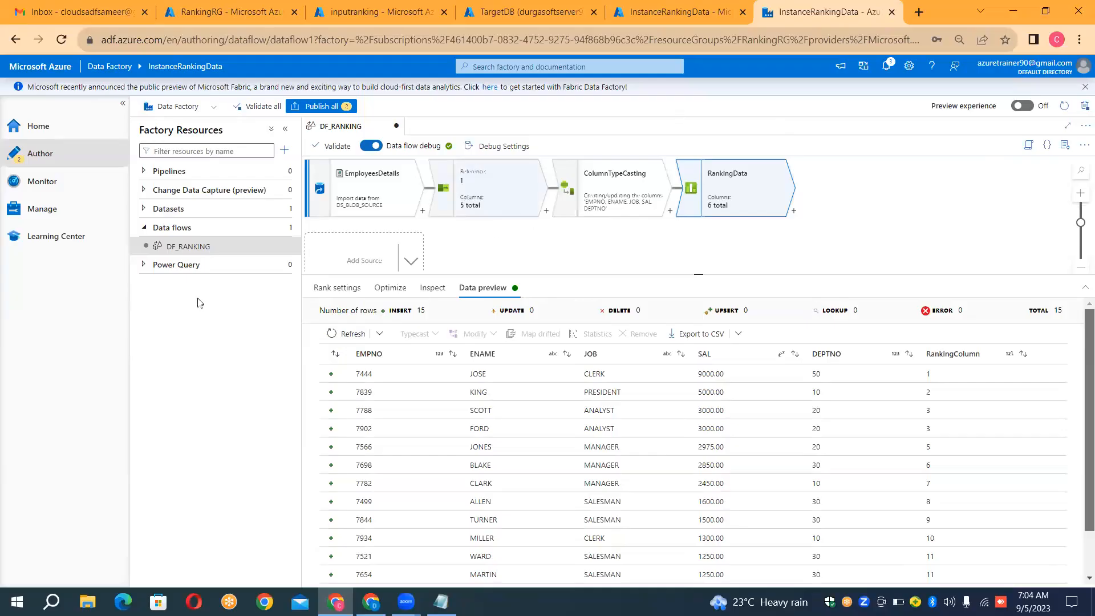
click(350, 288)
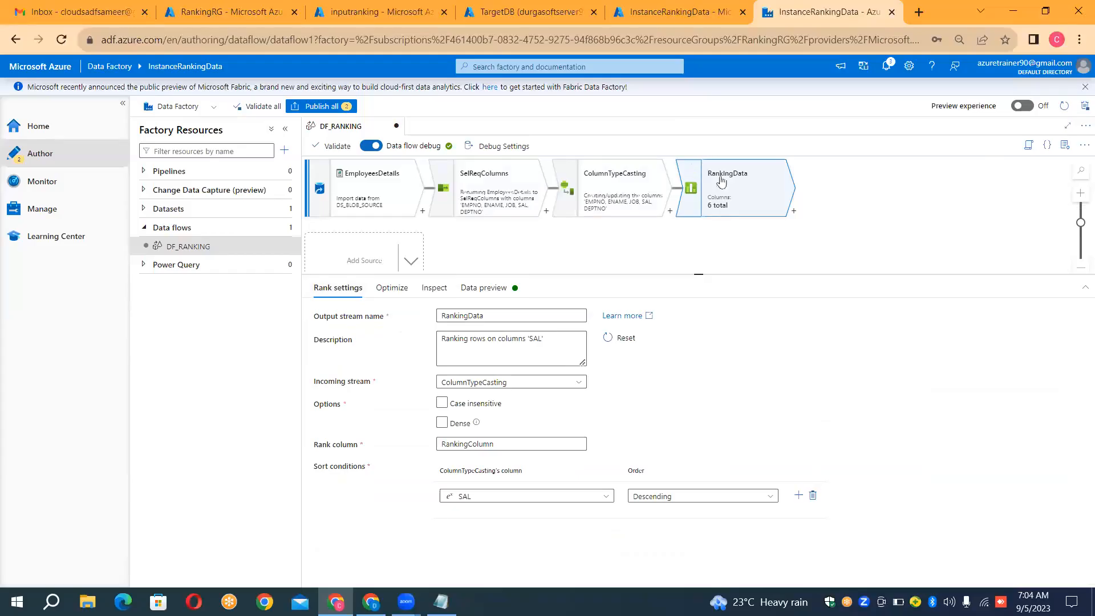
click(485, 315)
double_click(485, 315)
text(Normal)
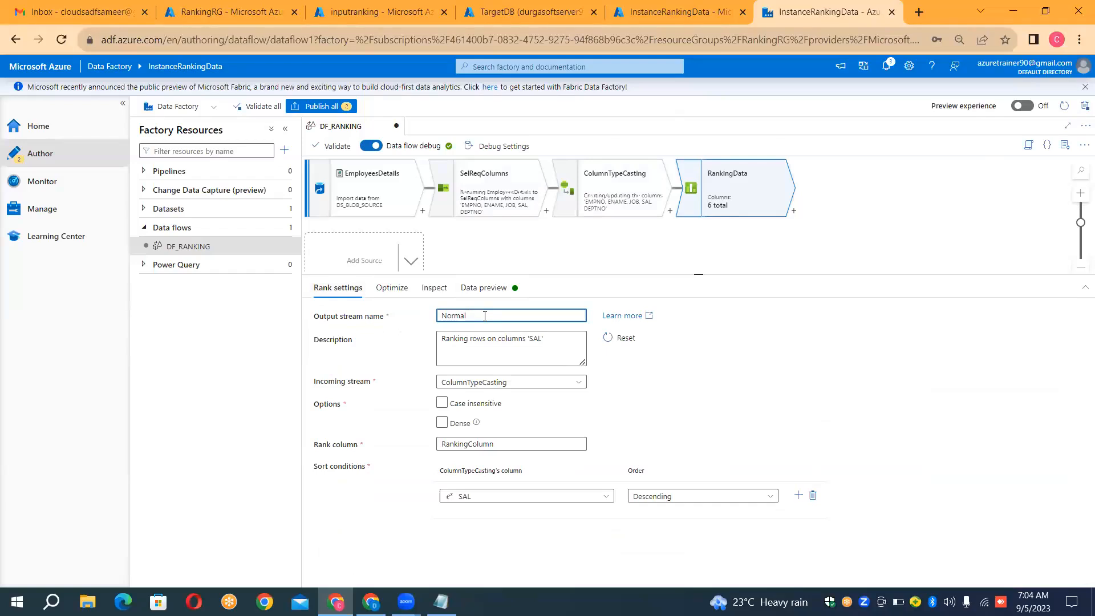
text(Ranking)
click(700, 237)
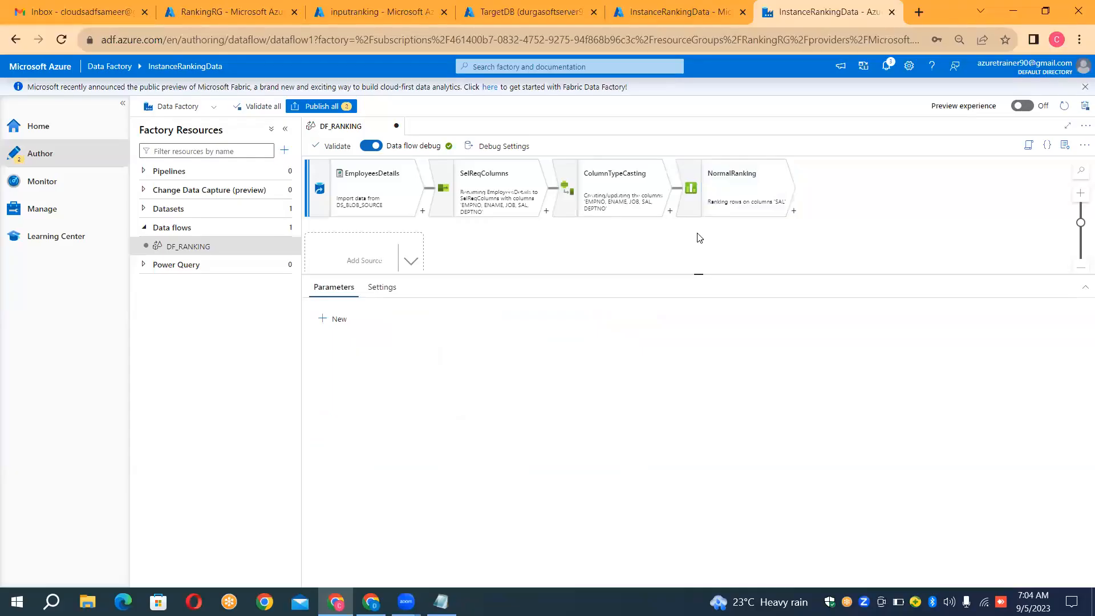
Step: Add a Sink after the NormalRanking transformation and name its output stream Target
click(793, 211)
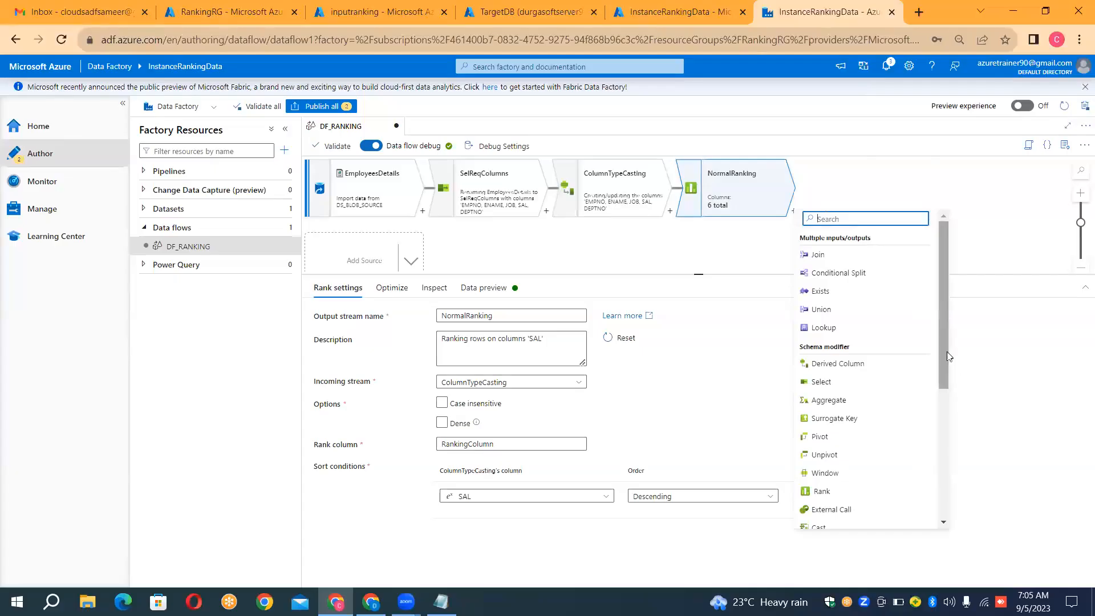
drag(944, 352, 979, 508)
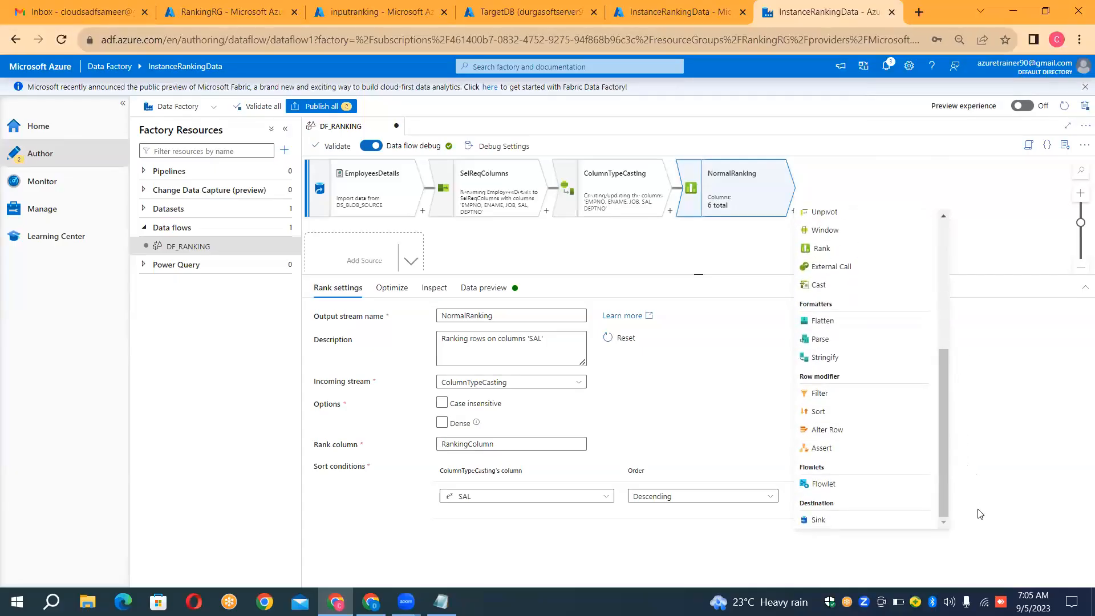
click(846, 525)
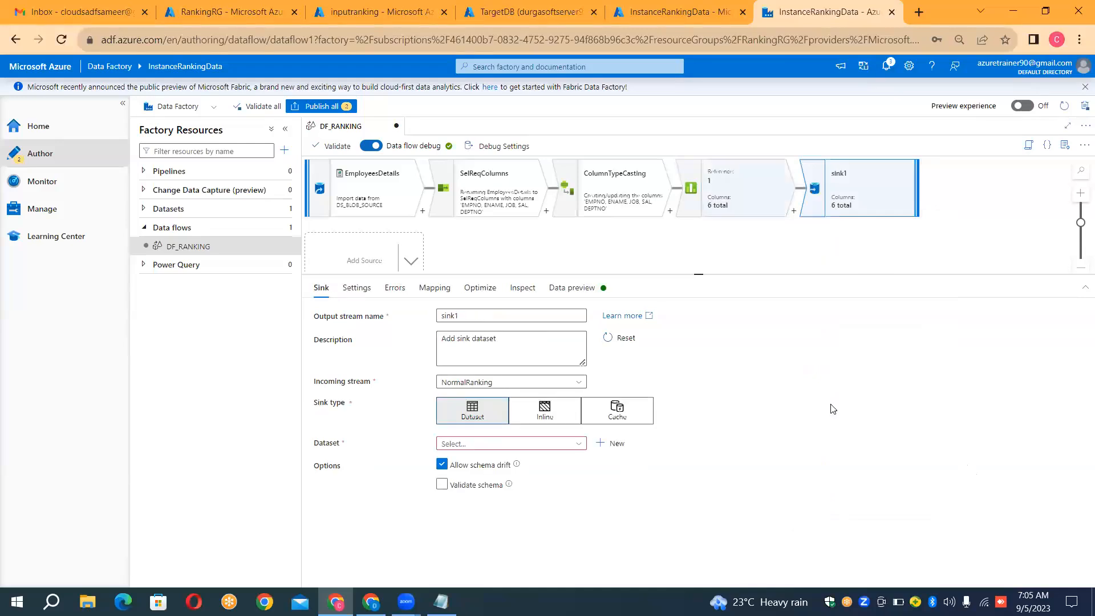
double_click(509, 311)
key(BackSpace)
text(Target)
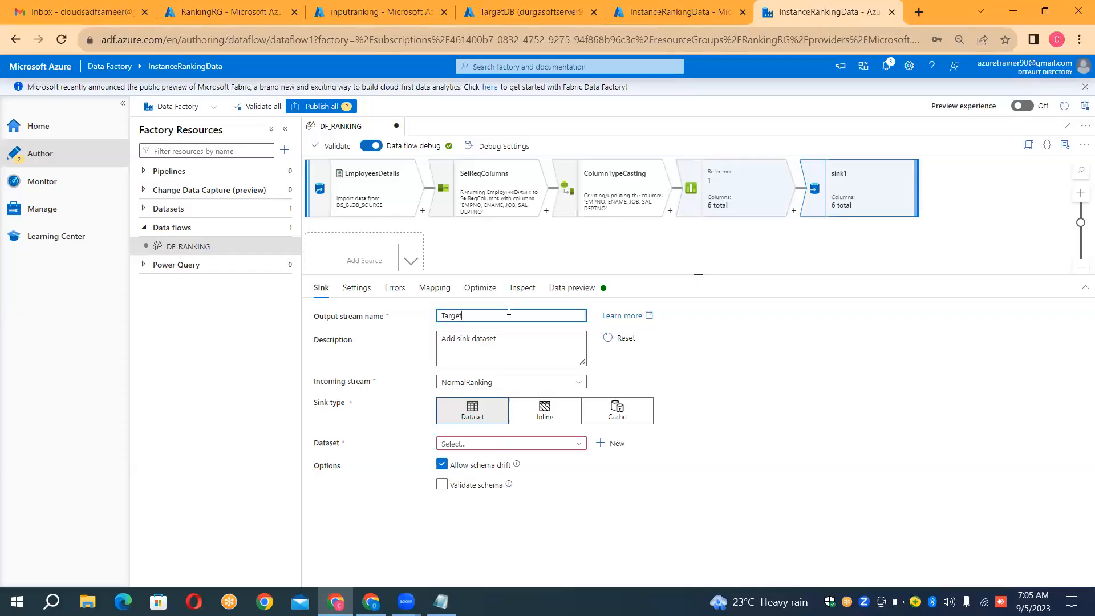
Step: Start a new Azure SQL Database dataset for the Target sink, named DS_SQLDB_SINK, using the linked service LS_SQLDB_SINK
click(600, 449)
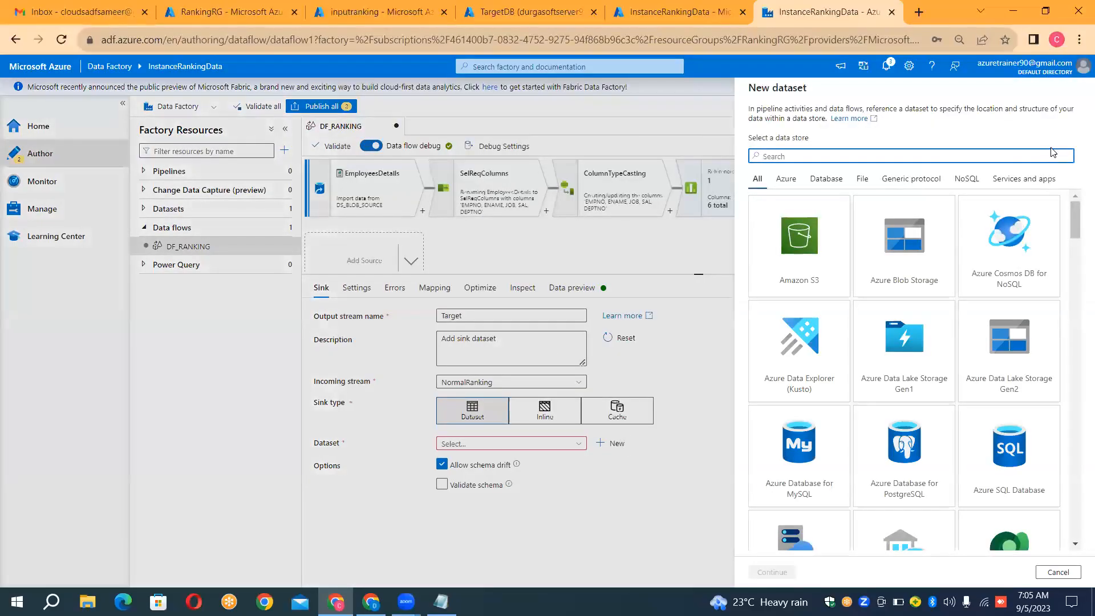
text(SQL)
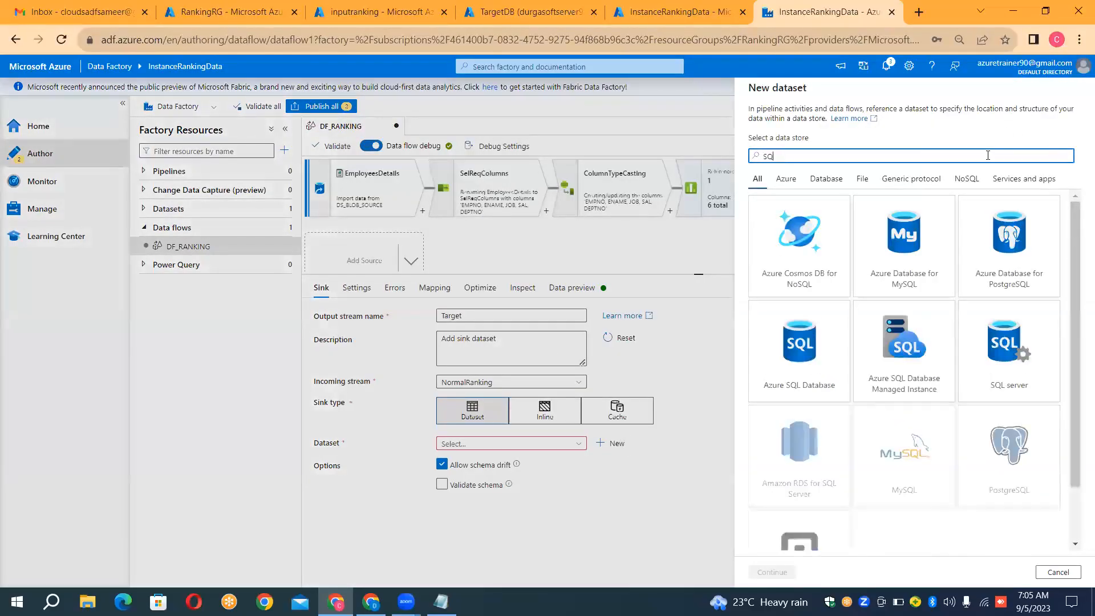
double_click(808, 355)
click(854, 125)
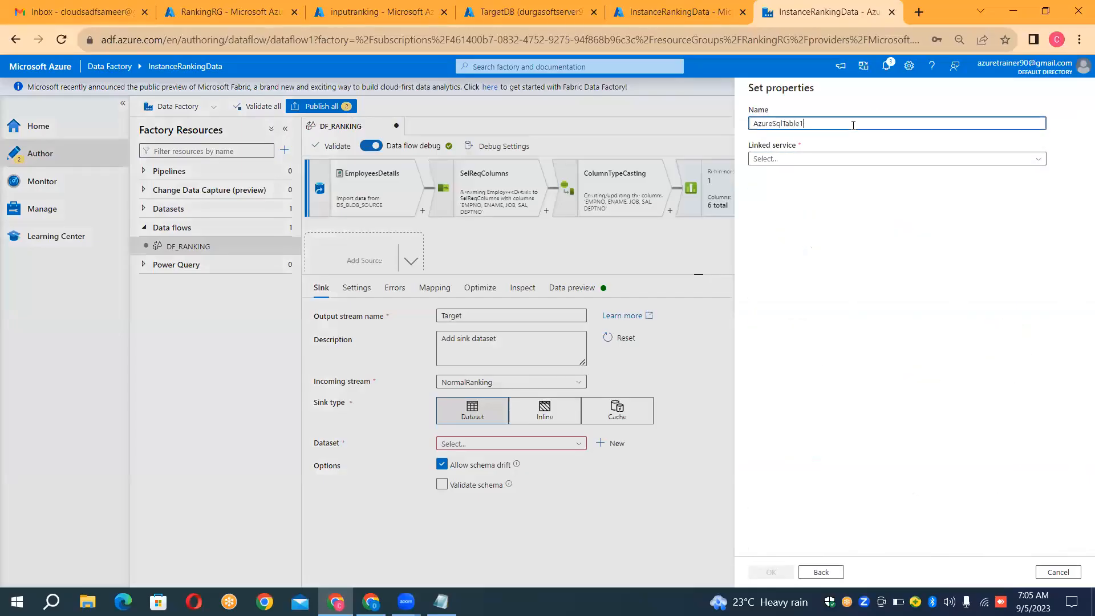
key(ctrl+a)
key(BackSpace)
text(DS_S)
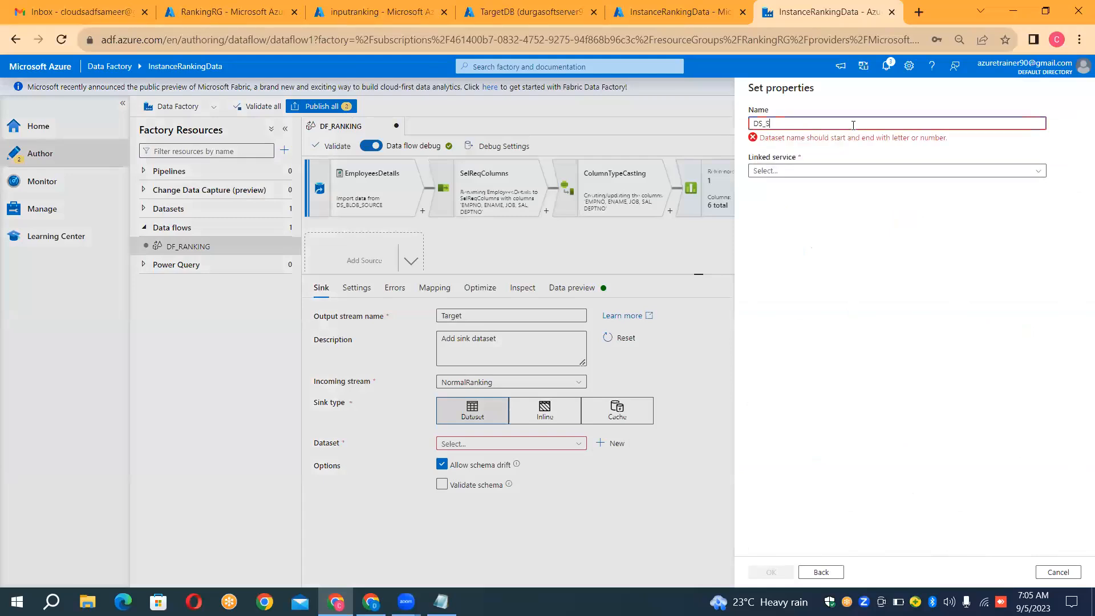
text(QLDB)
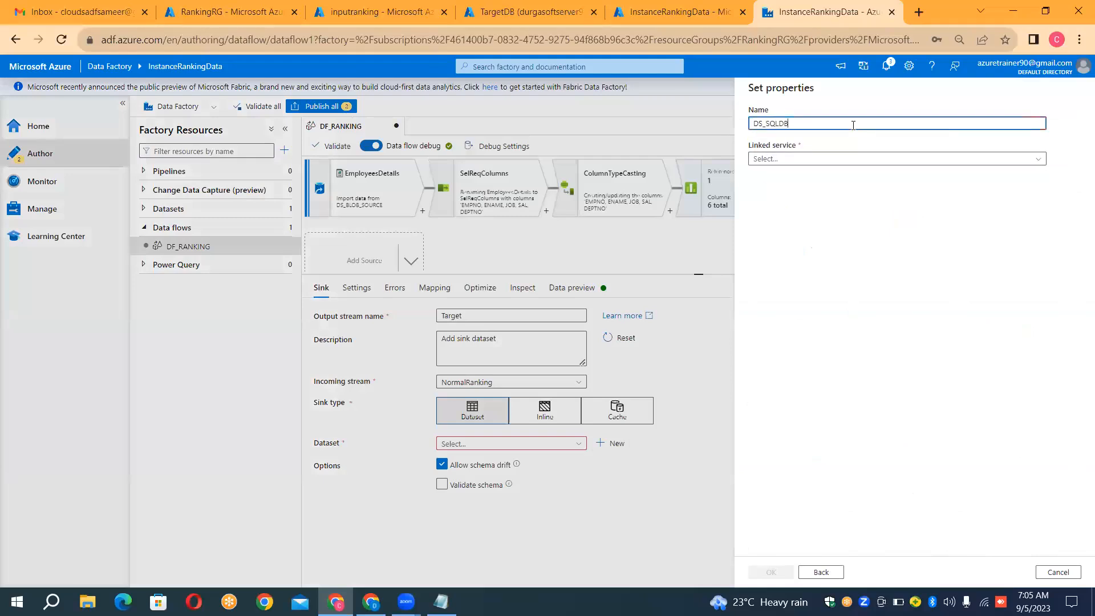
text(_SINK)
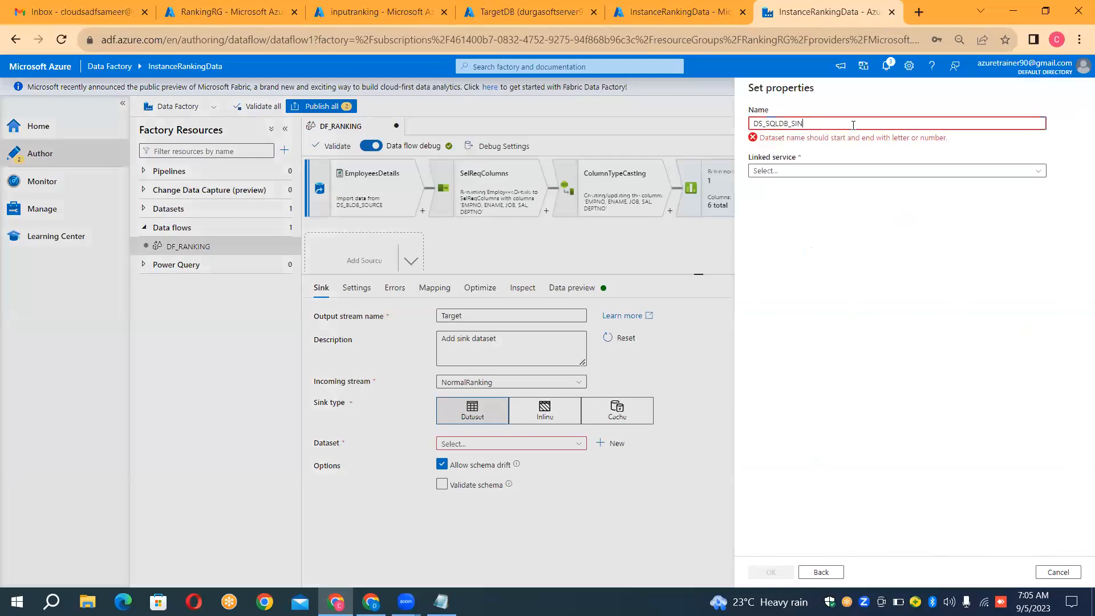
click(824, 165)
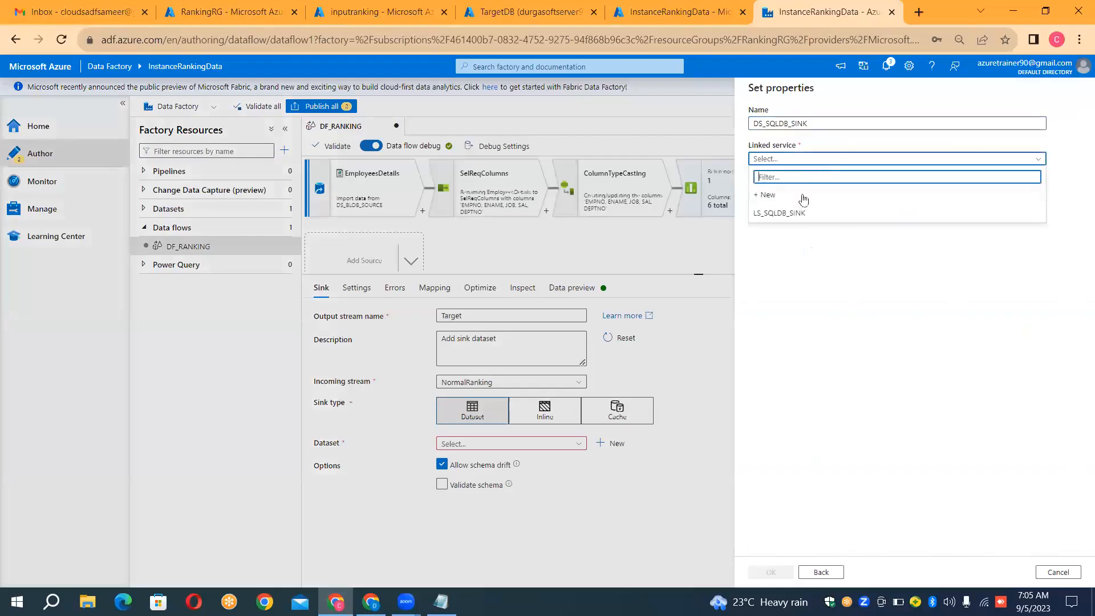
click(798, 213)
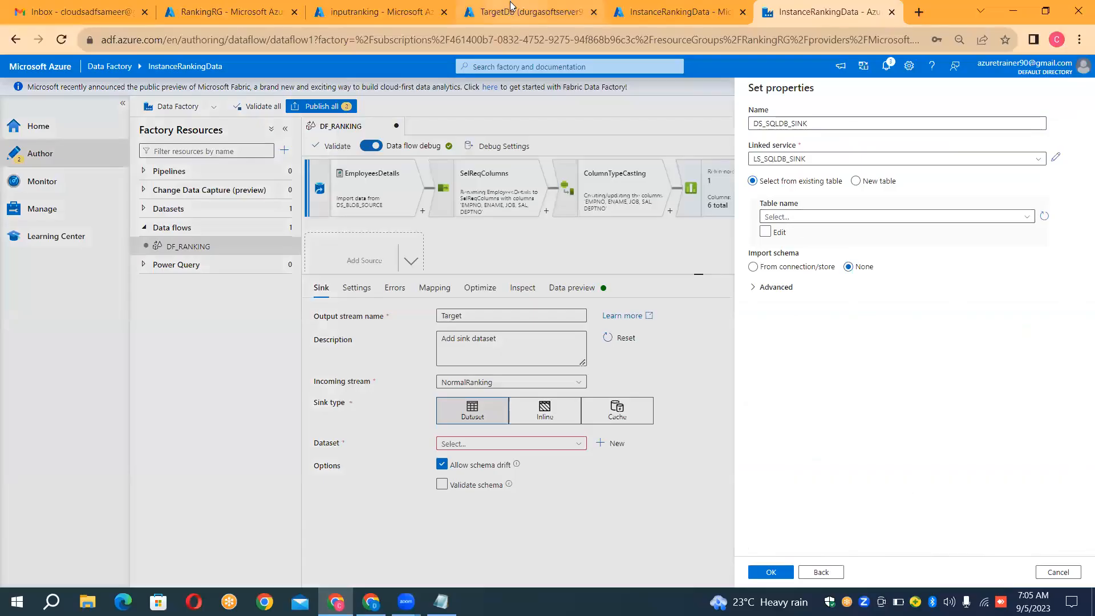
Step: Check TargetDB's query editor for existing tables by refreshing its object list, and return to the dataset properties
click(496, 14)
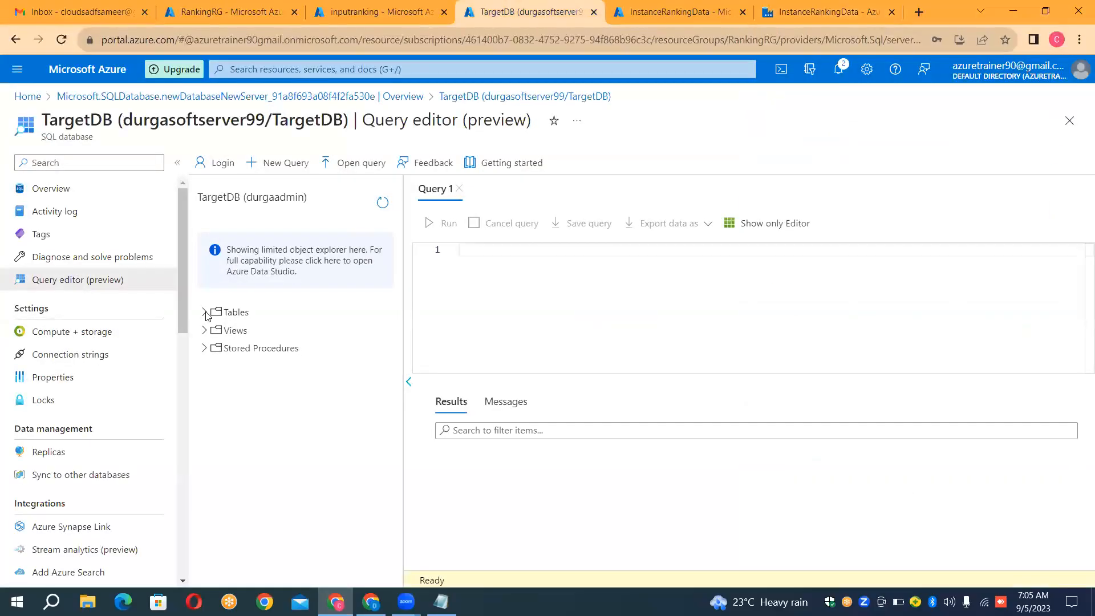
click(204, 314)
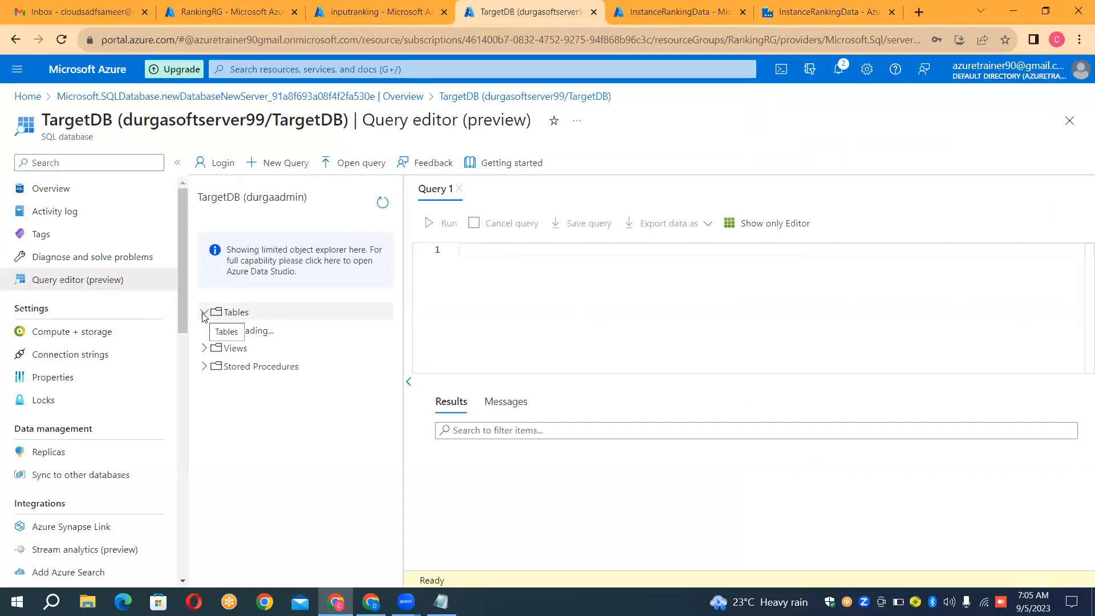
click(382, 198)
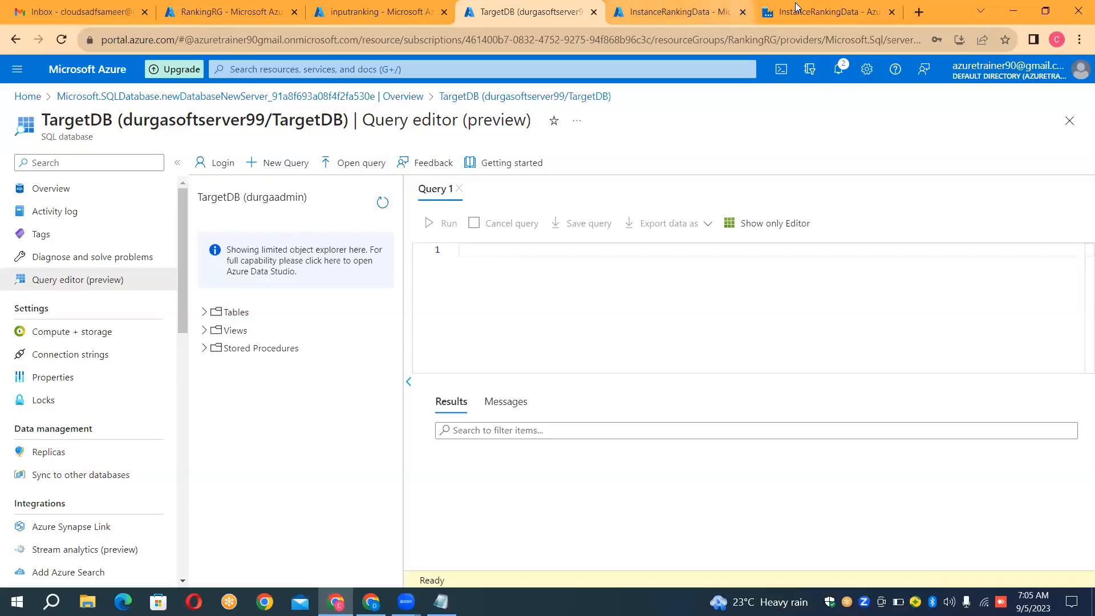
click(822, 11)
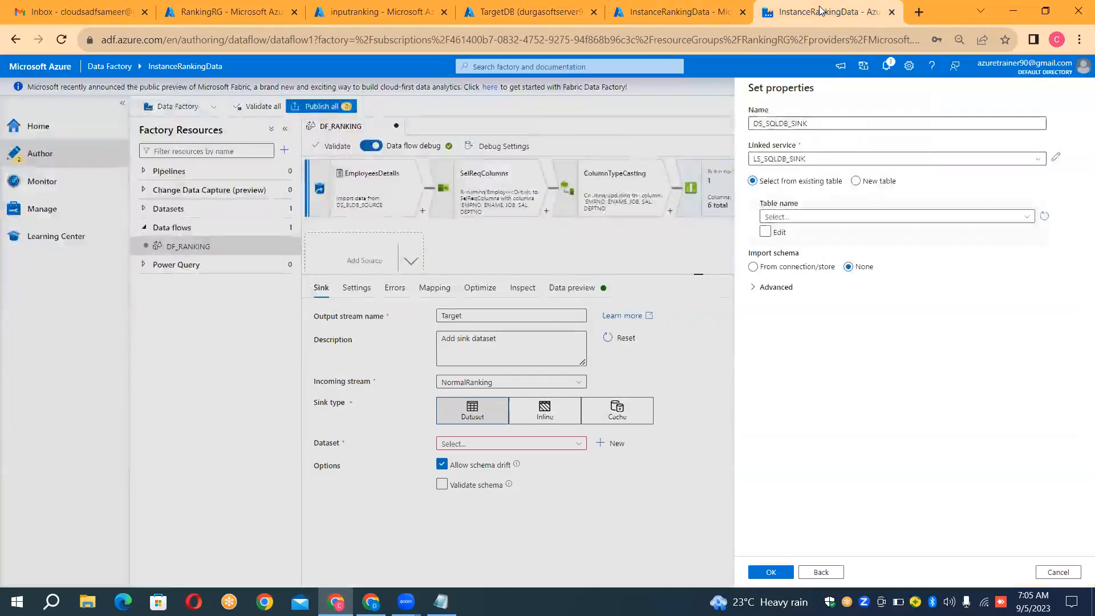
click(775, 219)
click(859, 322)
click(766, 233)
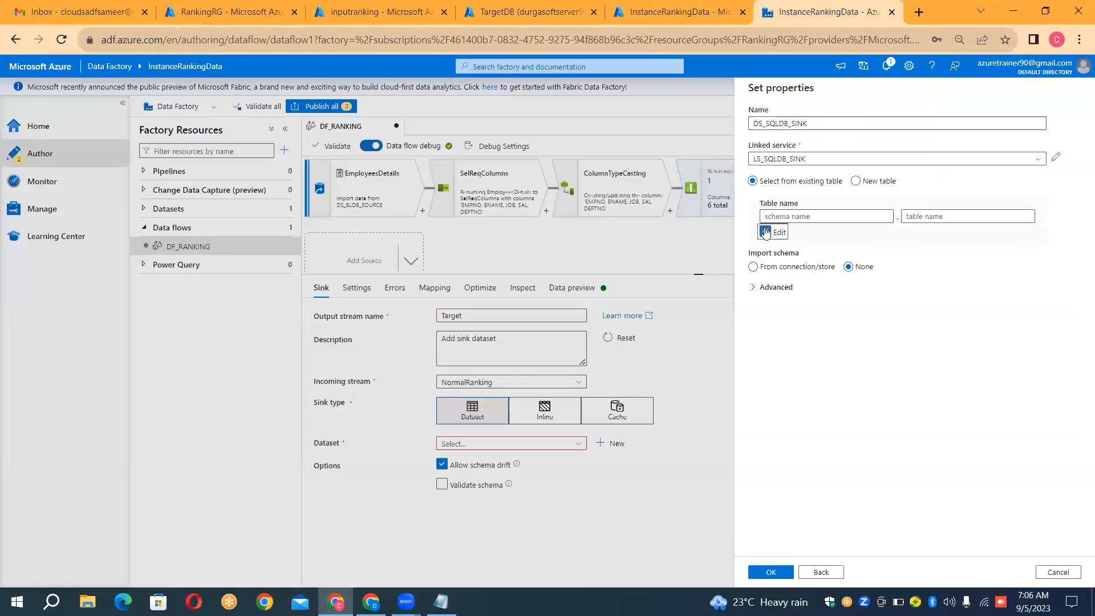
Step: Point the DS_SQLDB_SINK dataset to a new table with schema dbo and table name EmpRankingNormal, and create the dataset
click(855, 182)
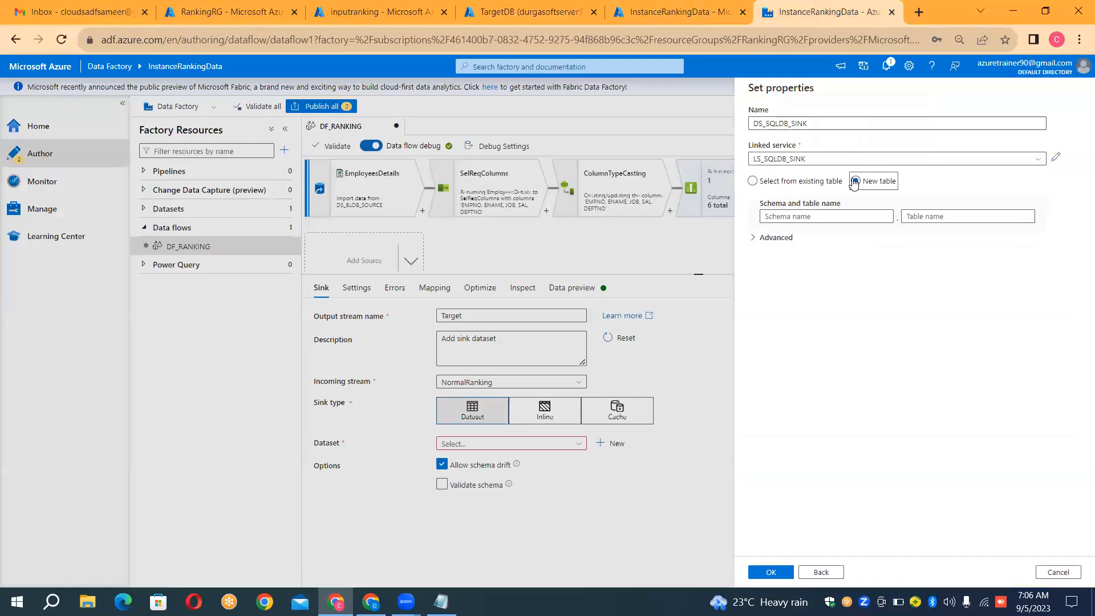
click(798, 218)
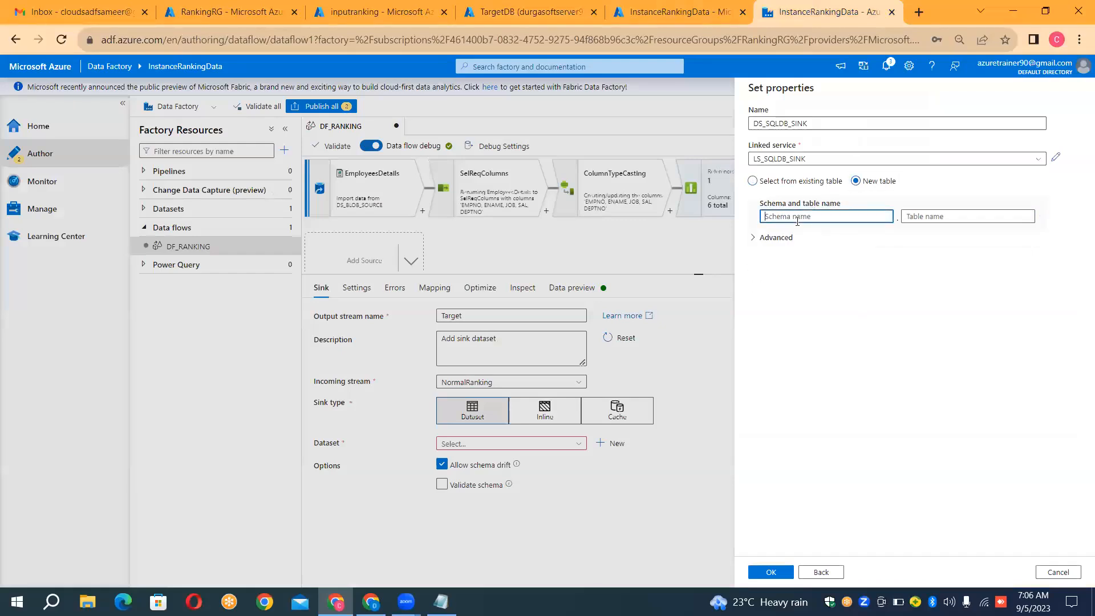
text(dbo)
key(Tab)
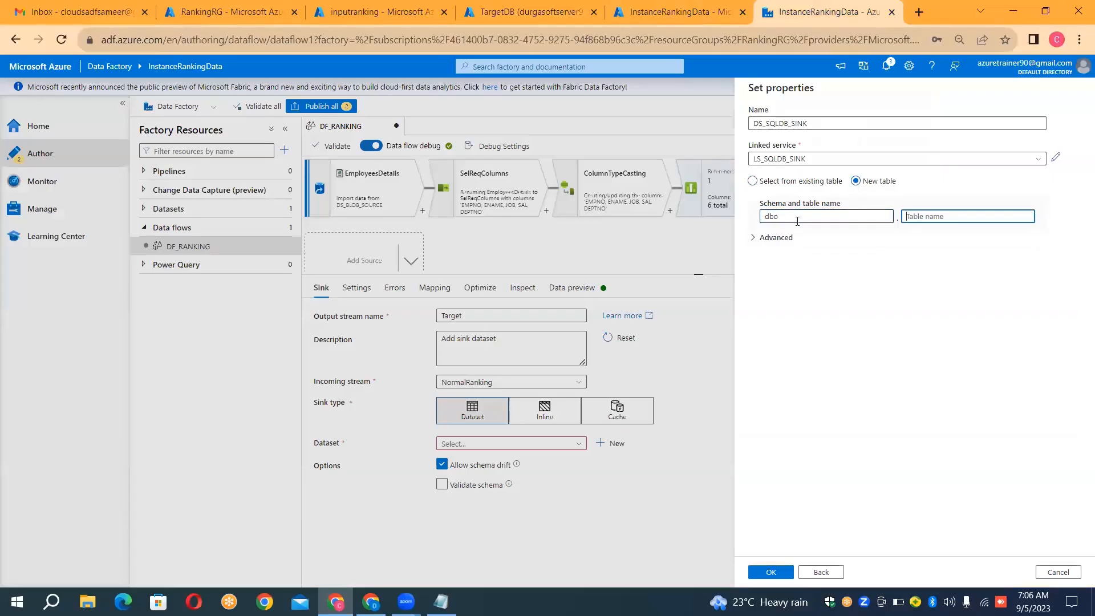
text(EmpRankingNormal)
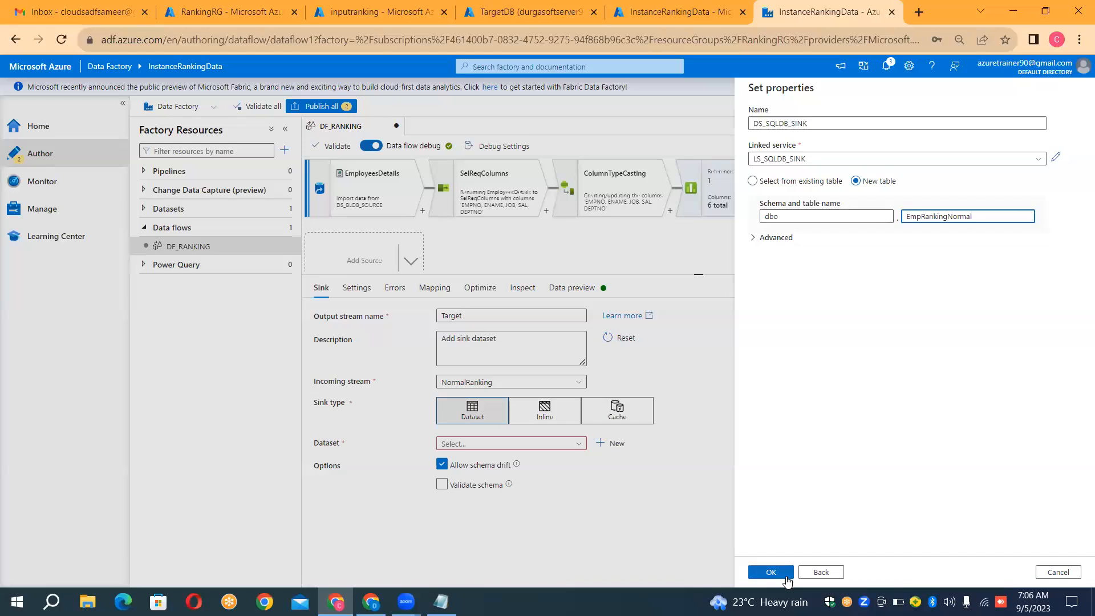
click(772, 572)
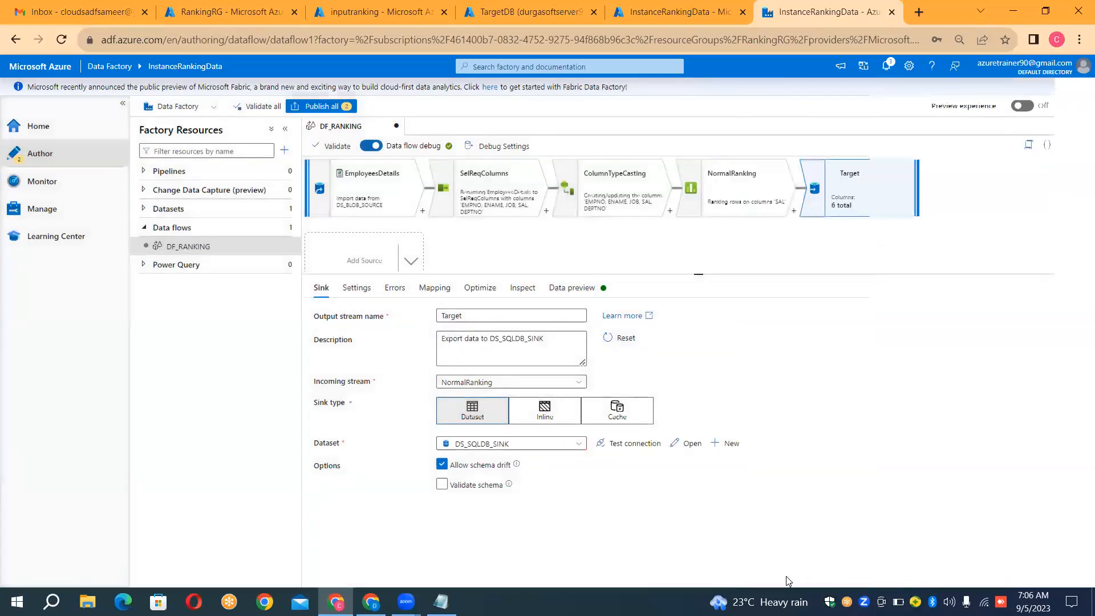
Step: Try enabling the Allow upsert update method in the Target sink's settings
click(358, 289)
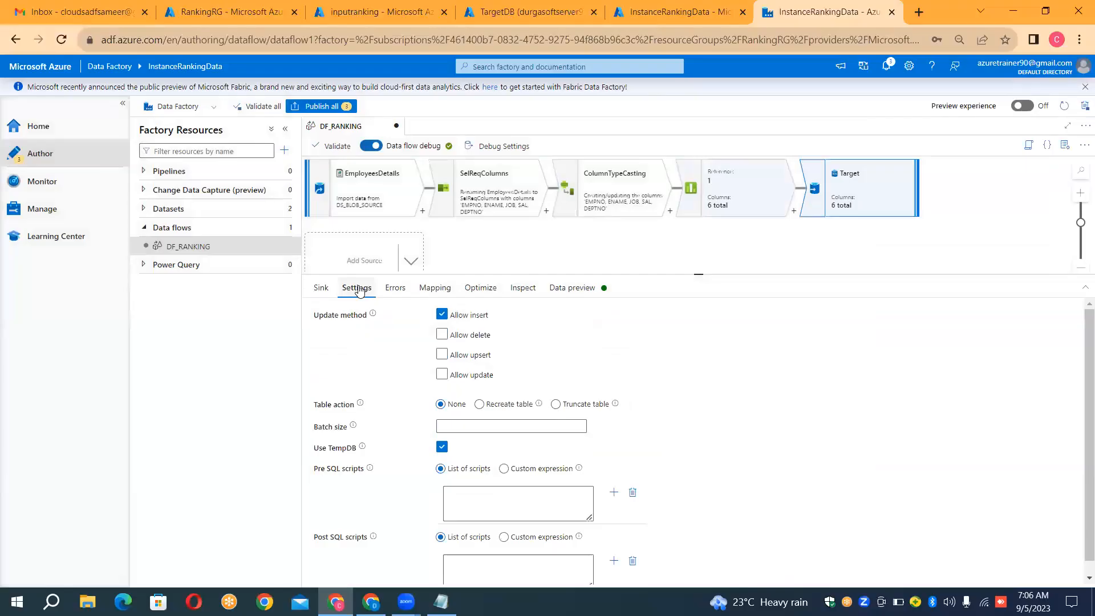
click(440, 337)
click(475, 364)
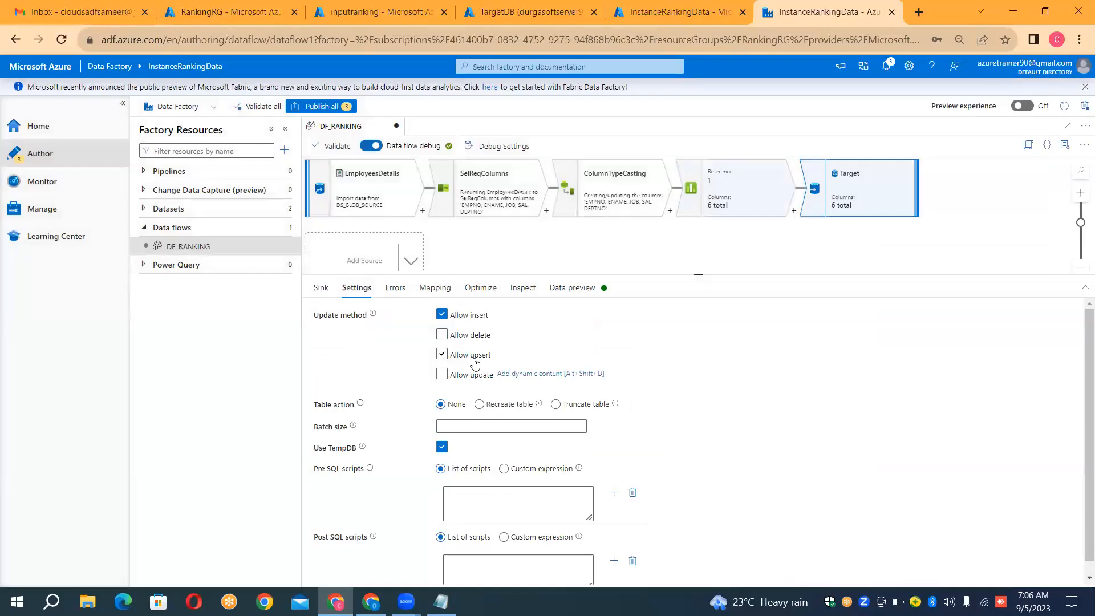
click(475, 363)
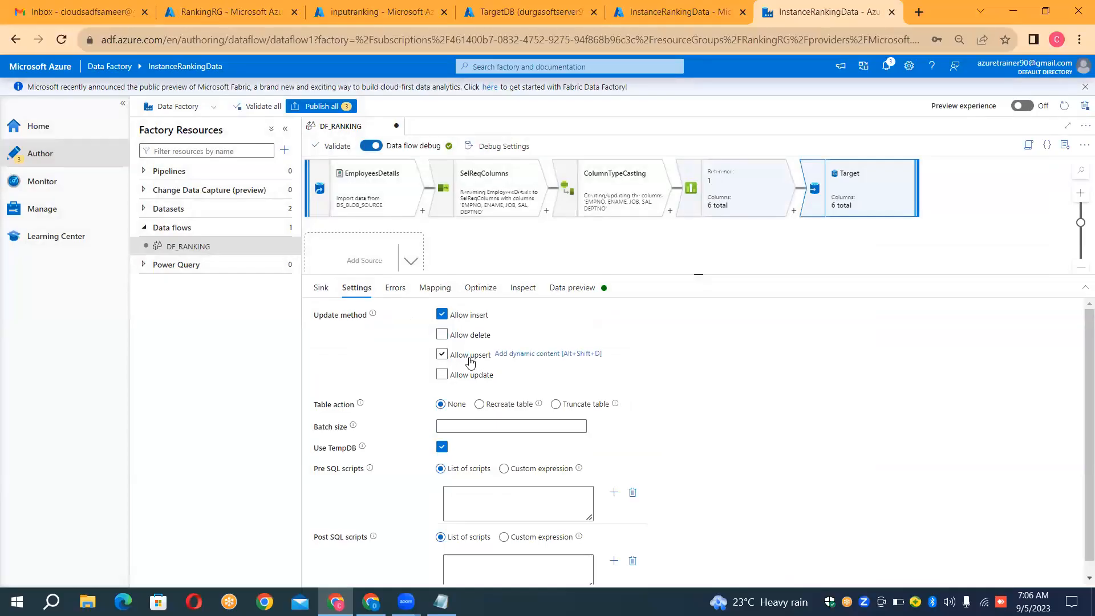
Step: Review the Target sink's error handling, mapping, optimization and output schema, and refresh its data preview
click(397, 288)
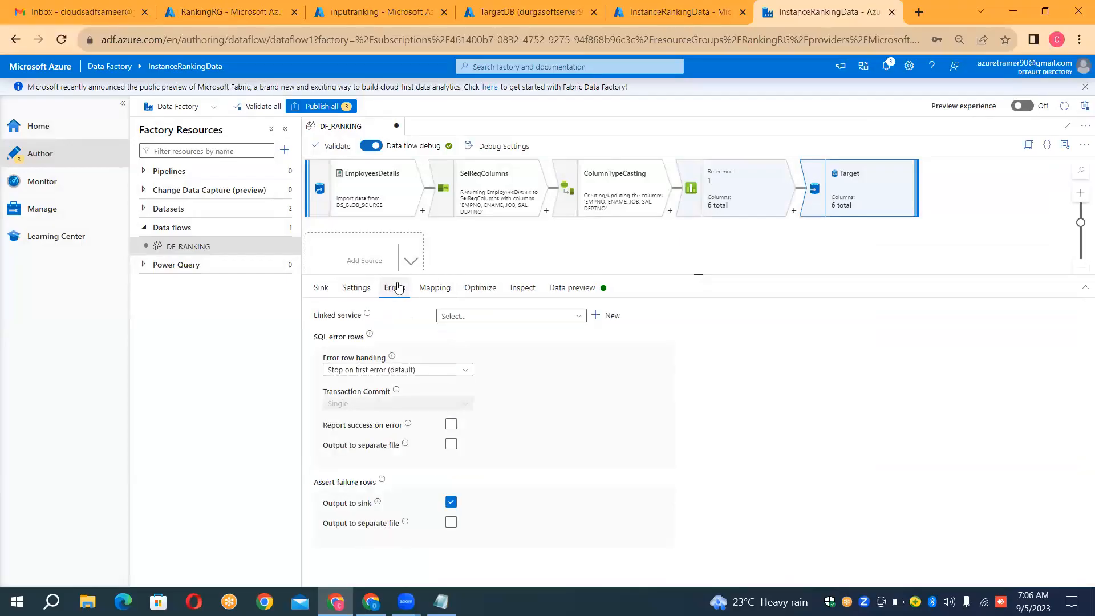
click(429, 289)
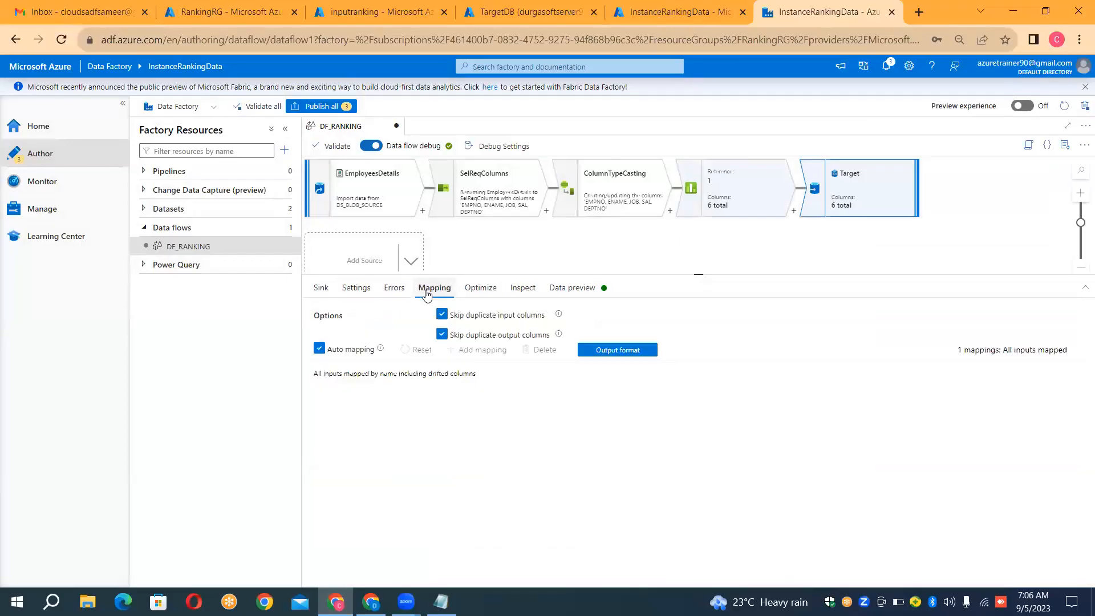
click(488, 292)
click(522, 291)
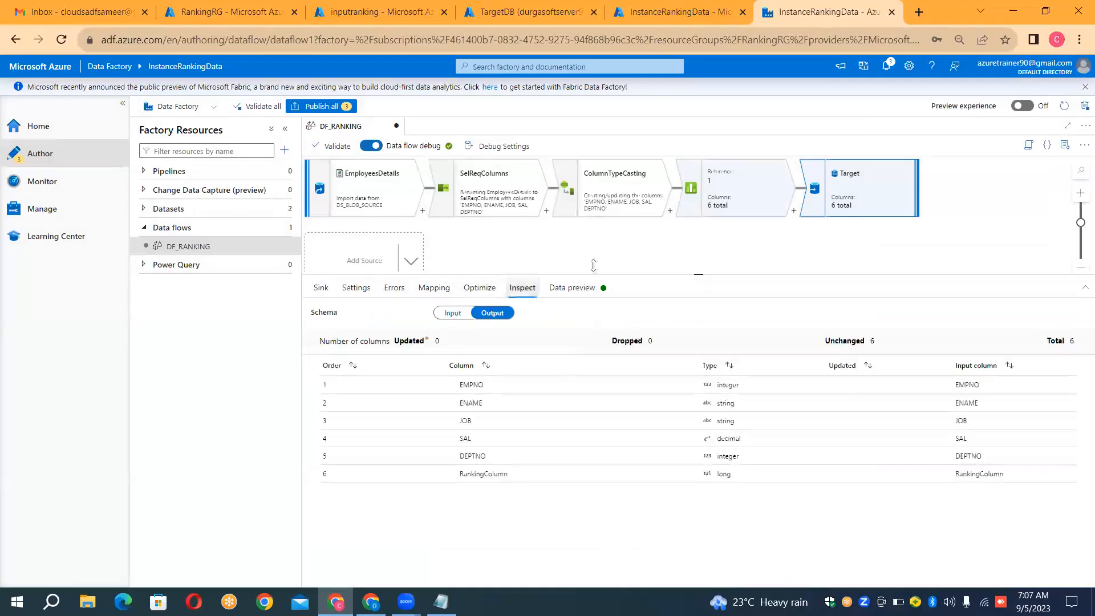
click(570, 288)
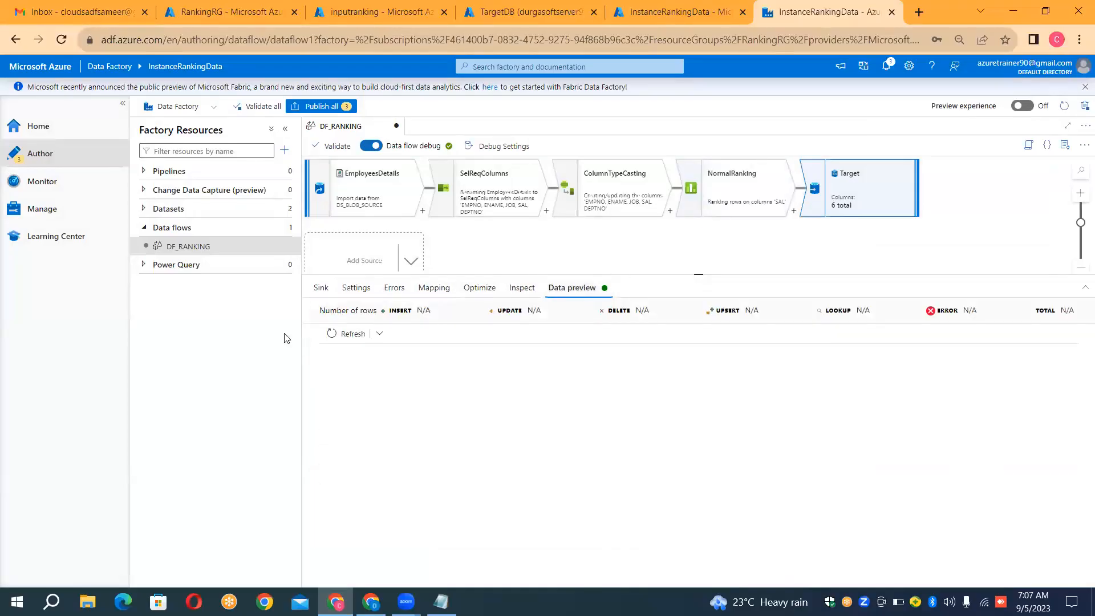
click(335, 339)
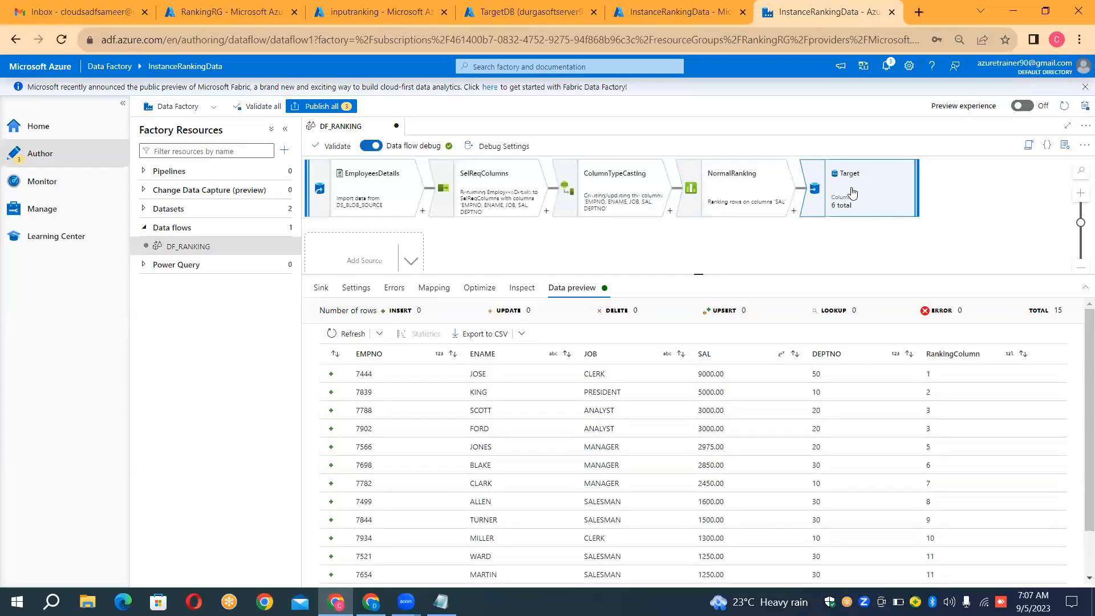
Step: Rename the Target sink's output stream to StandardRanking and enlarge the data flow canvas area
click(322, 287)
click(501, 318)
key(ctrl+a)
key(BackSpace)
text(Standard)
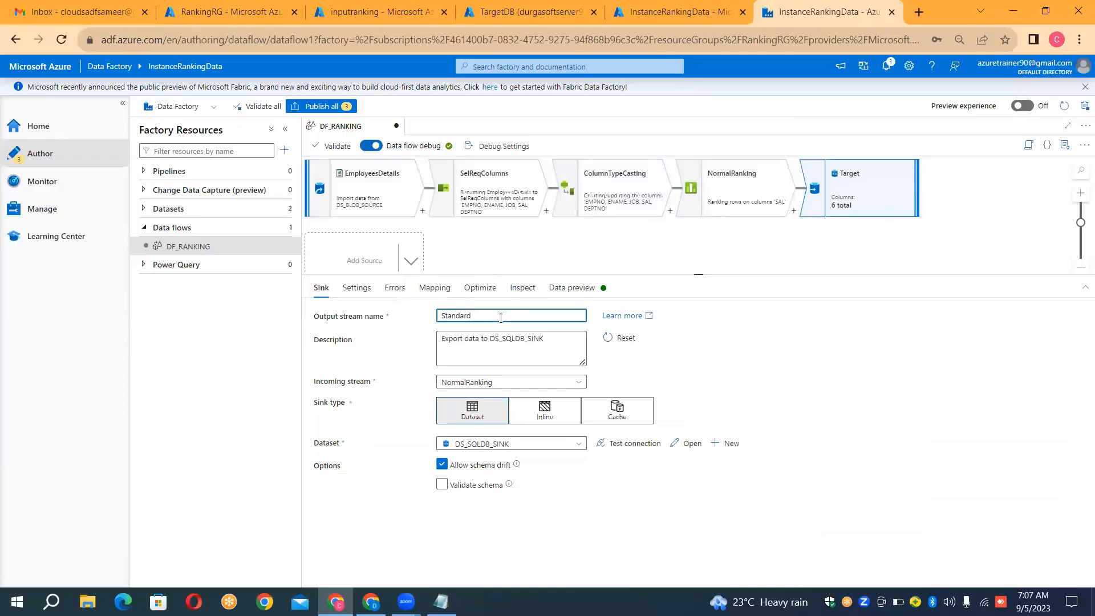
text(Ranking)
click(764, 354)
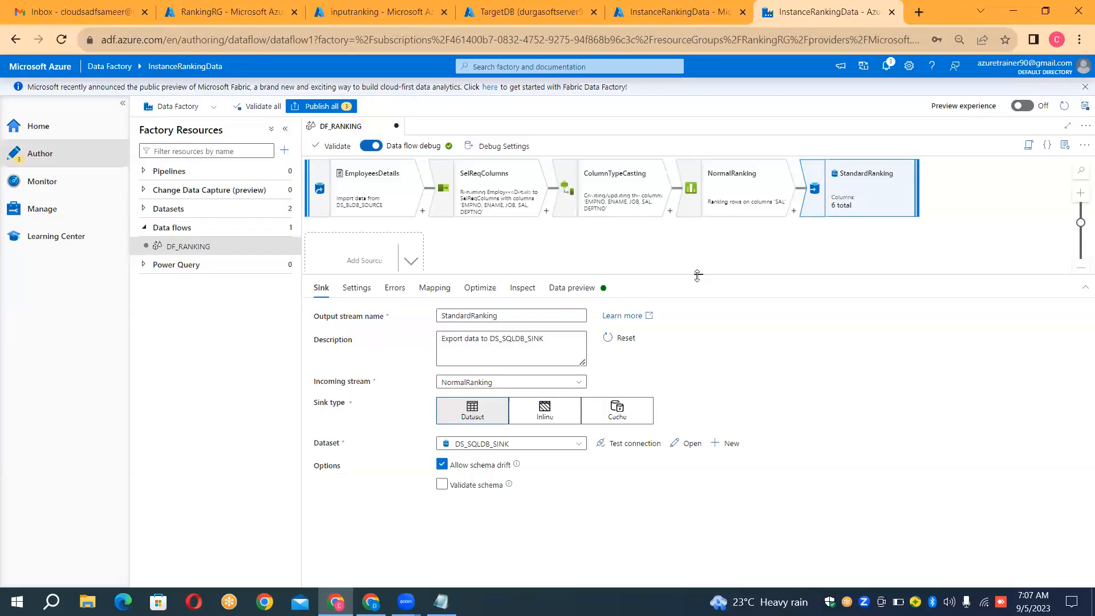
drag(698, 276, 705, 303)
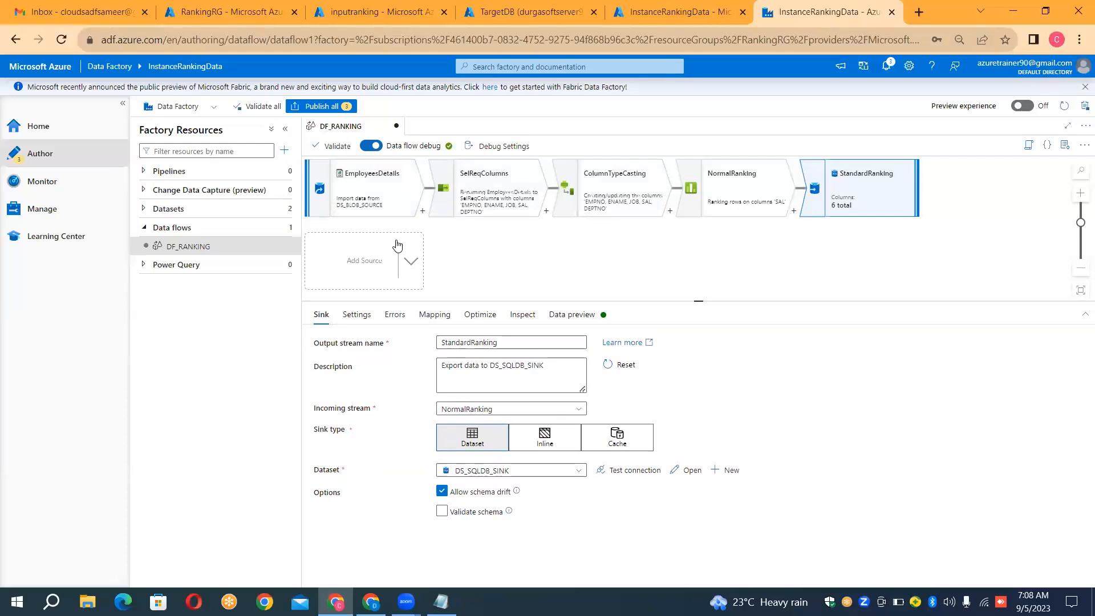
Step: Add a new branch from ColumnTypeCasting and try renaming its output stream to DenseRanking
click(670, 212)
click(679, 258)
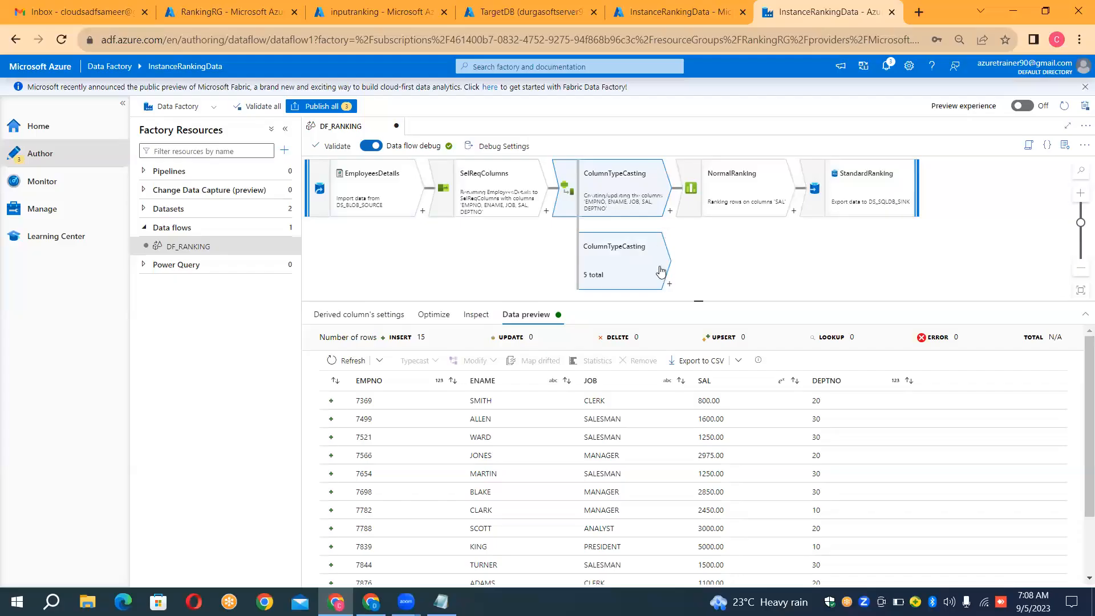
click(347, 318)
click(514, 344)
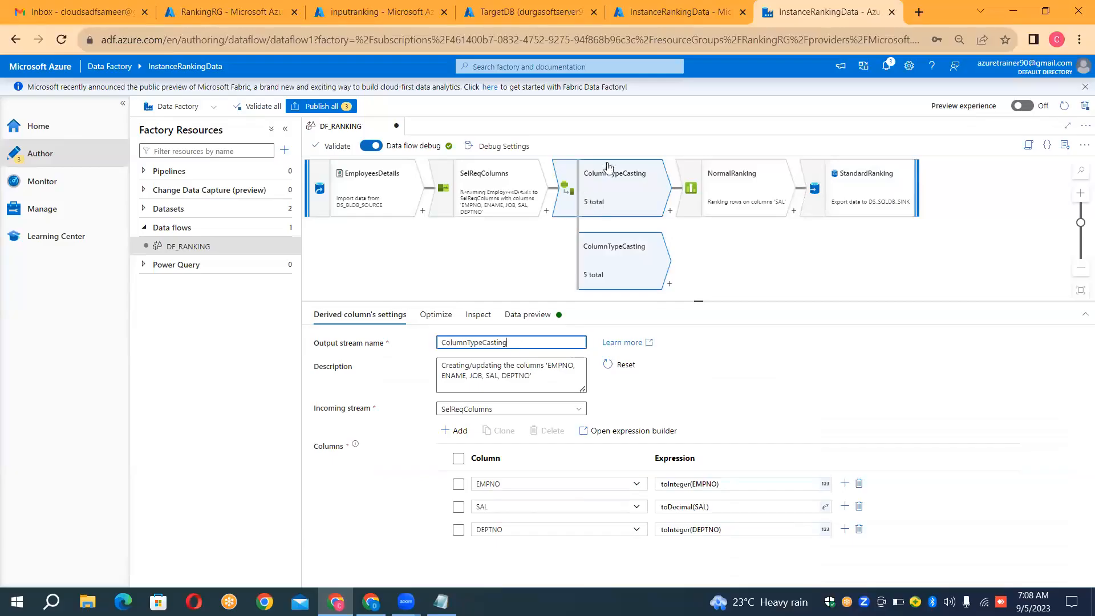
click(613, 179)
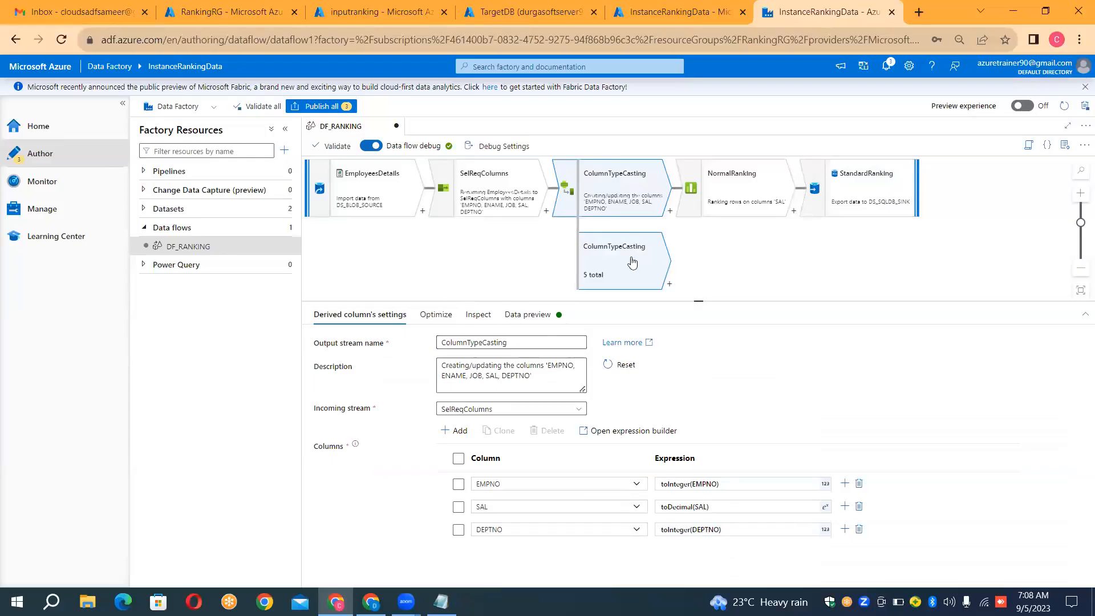
click(525, 341)
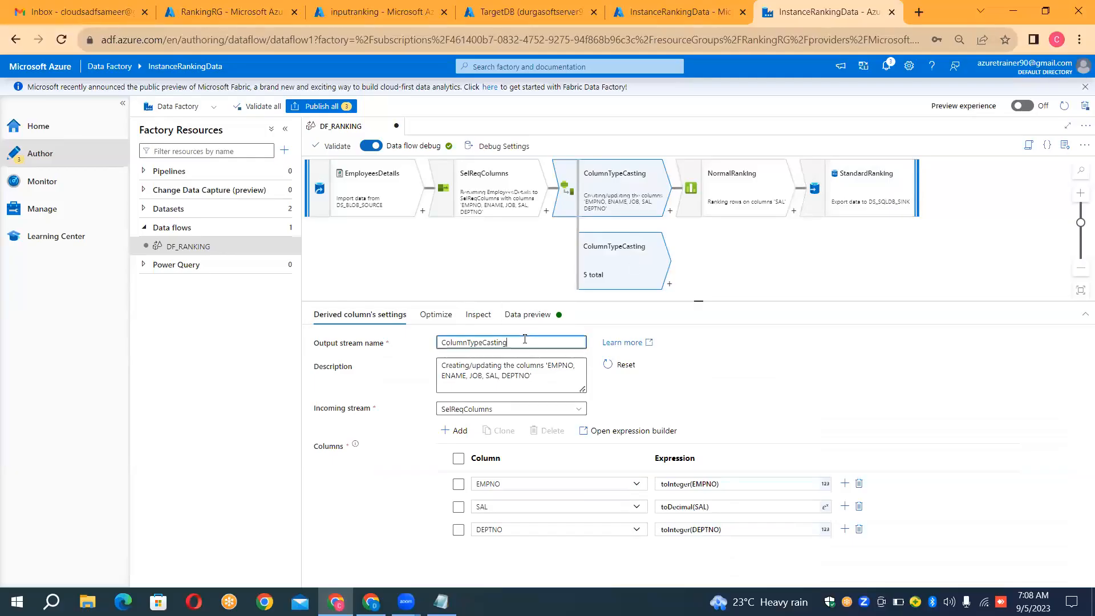
key(ctrl+a)
key(BackSpace)
text(DenseRanking)
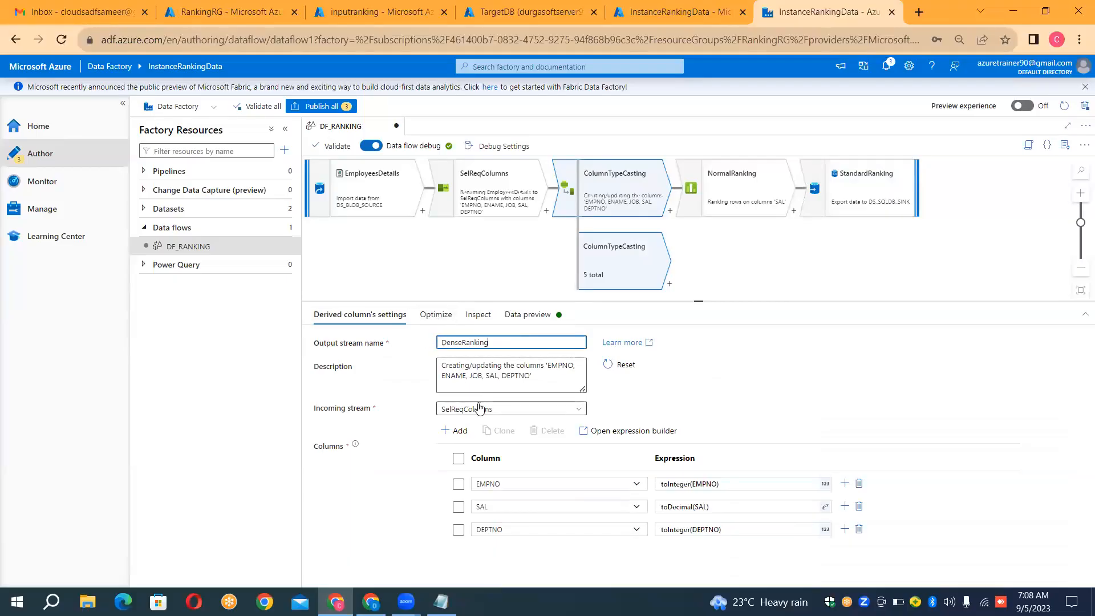
Step: Check the DenseRanking stream's optimization, schema and data preview, and remove the new branch
click(431, 315)
click(478, 315)
click(517, 317)
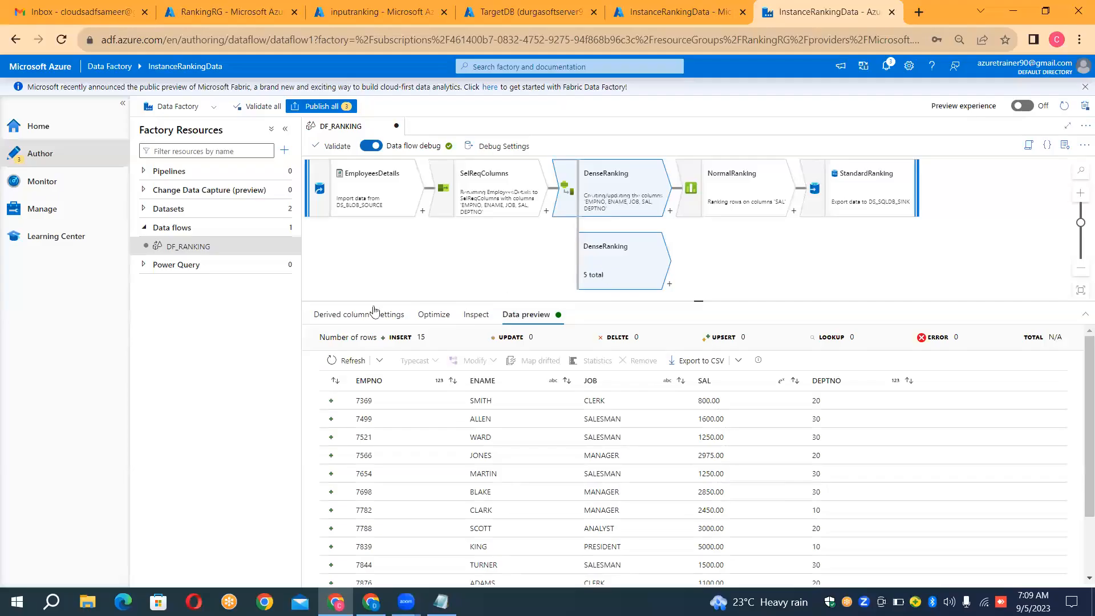
click(354, 317)
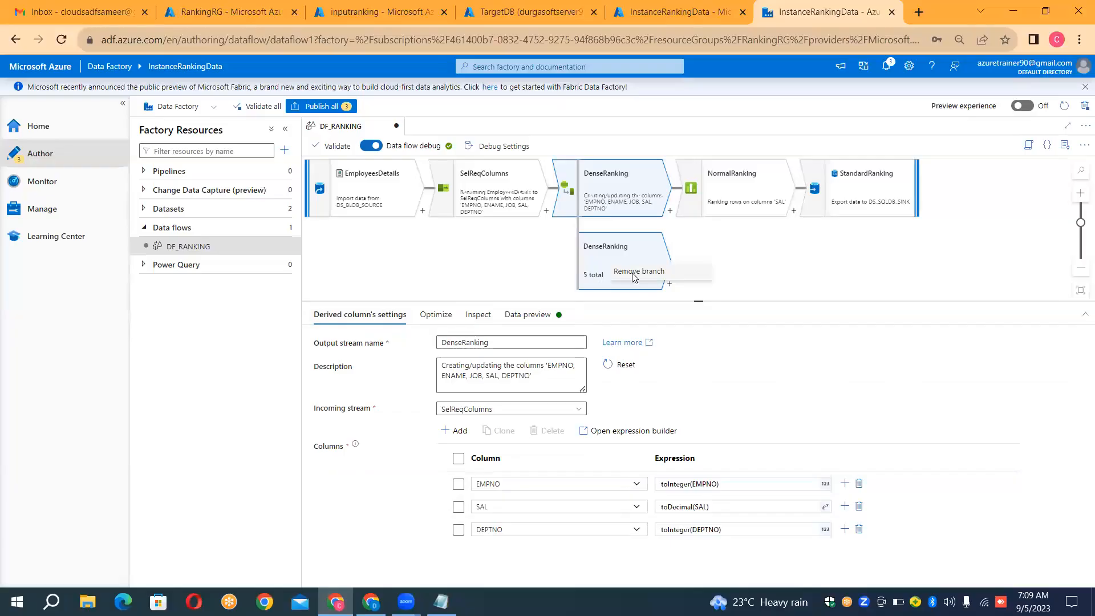
click(634, 271)
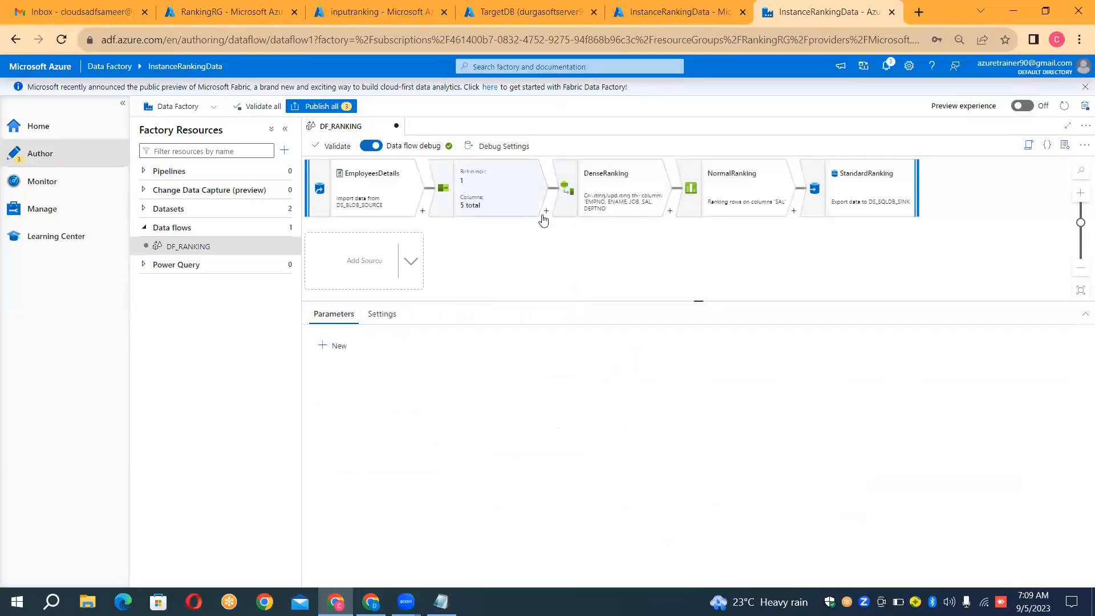
Step: Rename the output stream of the derived column transformation to DerivedColumn
click(619, 204)
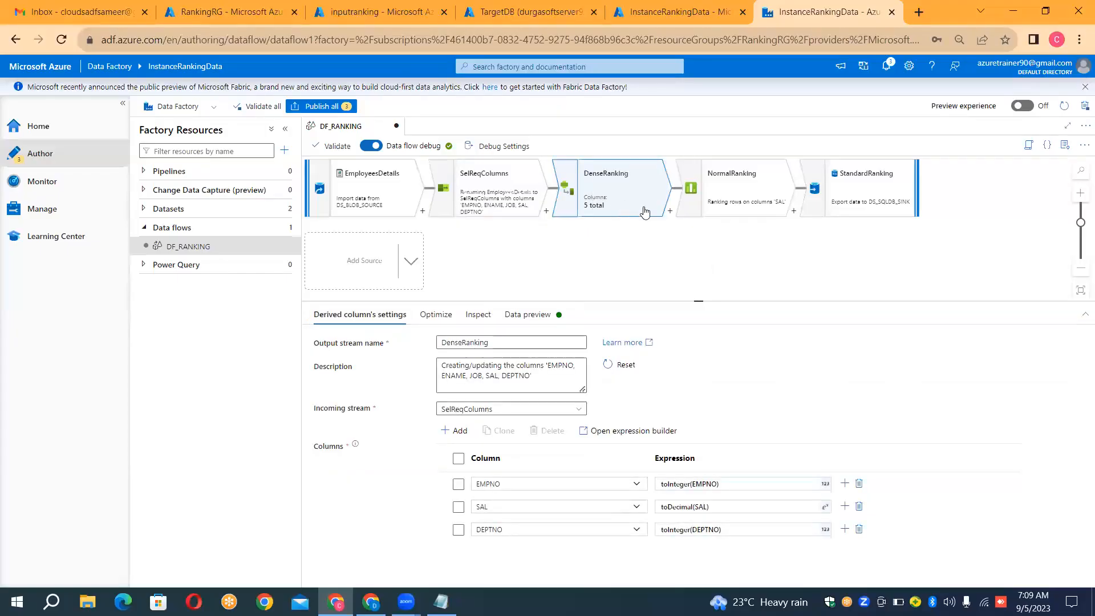
click(532, 339)
key(ctrl+a)
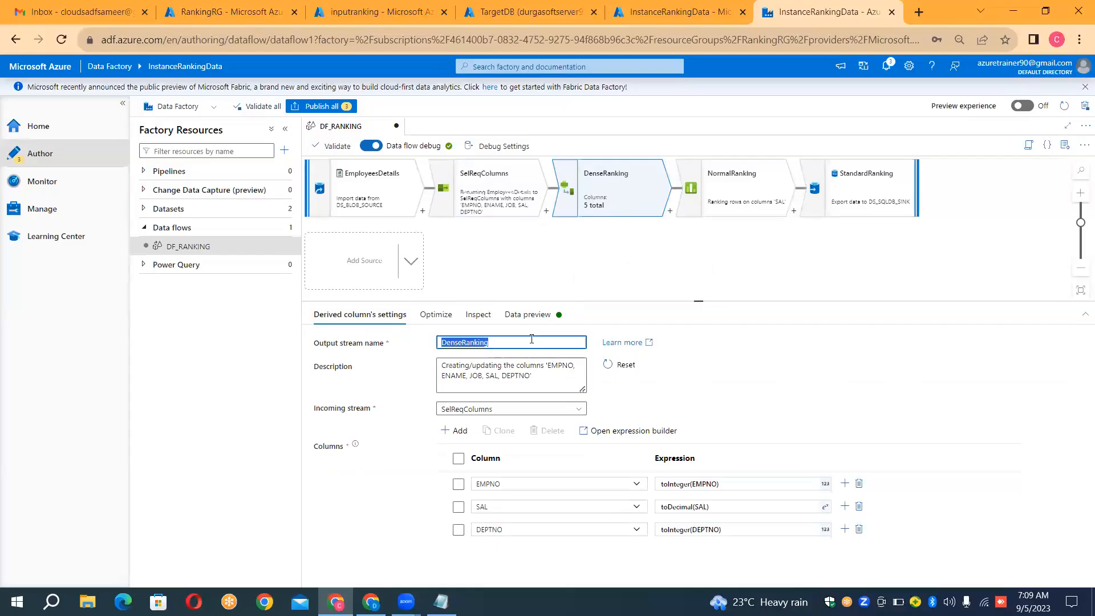
key(BackSpace)
text(DerivedColumn)
click(702, 270)
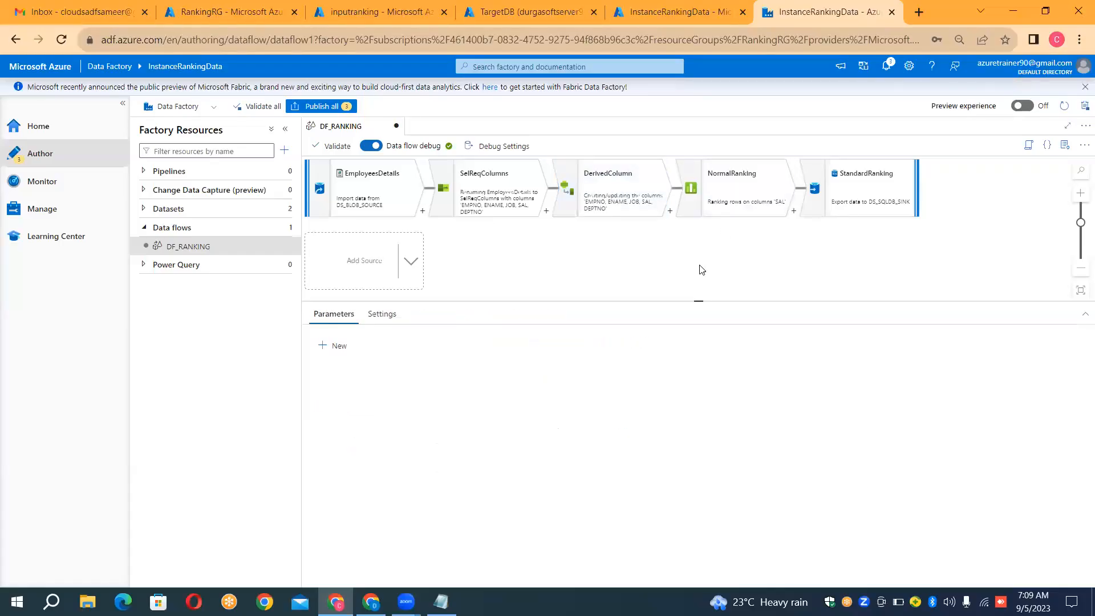
Step: Restore the derived column transformation's output stream name to ColumnTypeCasting
click(629, 197)
click(500, 346)
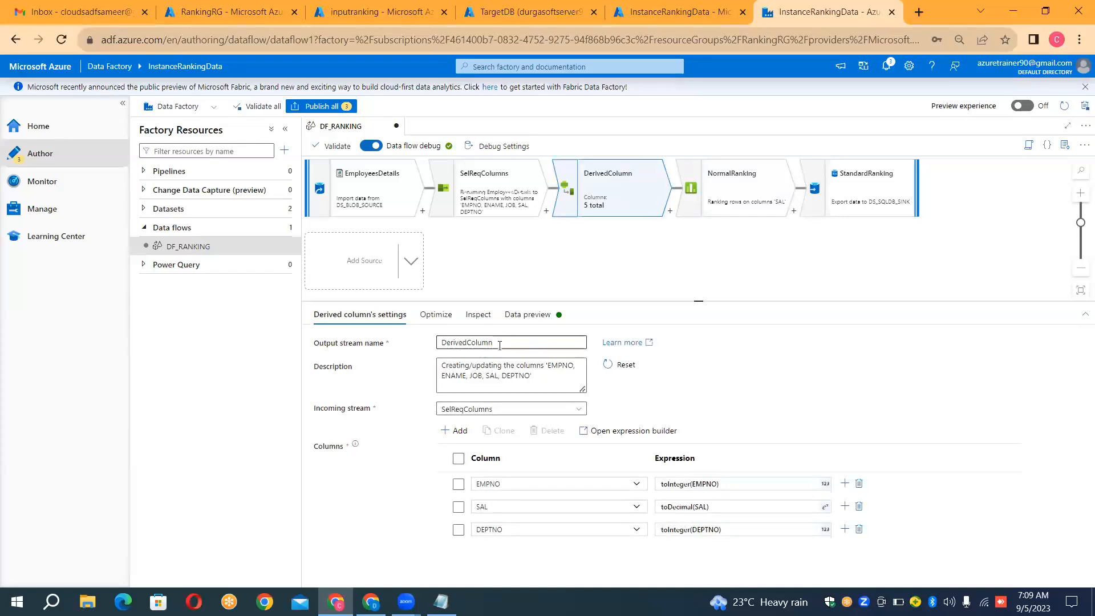
double_click(499, 345)
key(BackSpace)
text(Column)
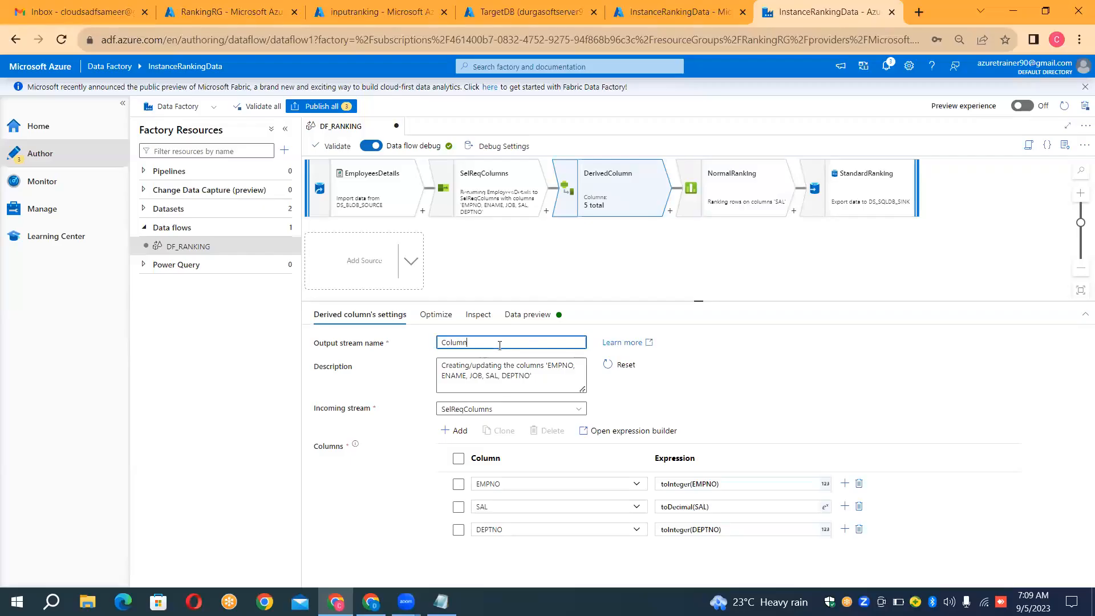
text(TypeCasting)
click(597, 276)
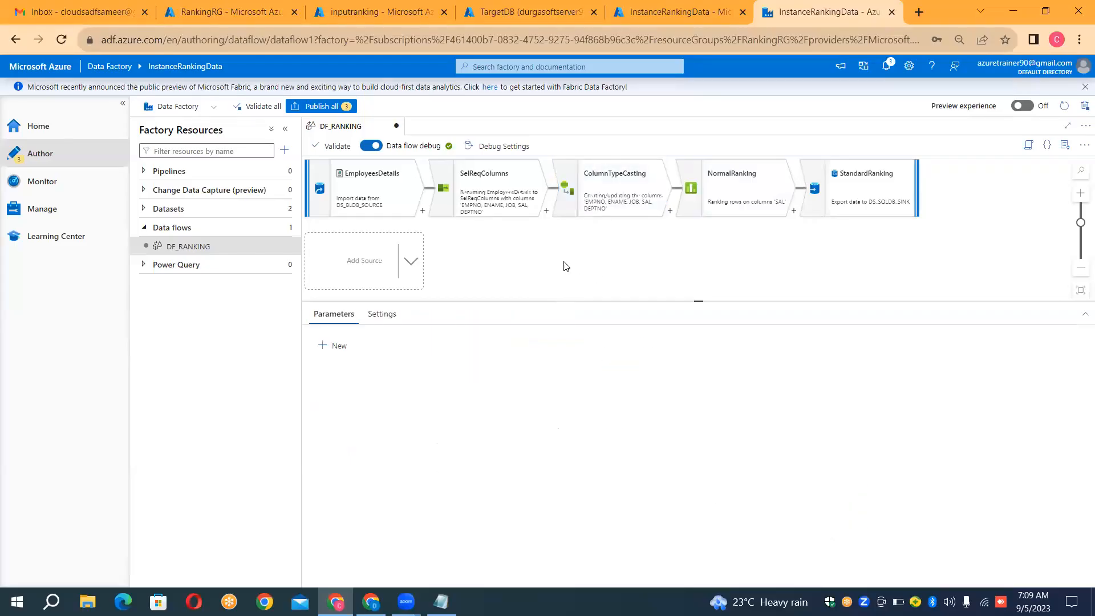
Step: Add a new branch from the ColumnTypeCasting transformation and show the complete data flow graph
click(670, 213)
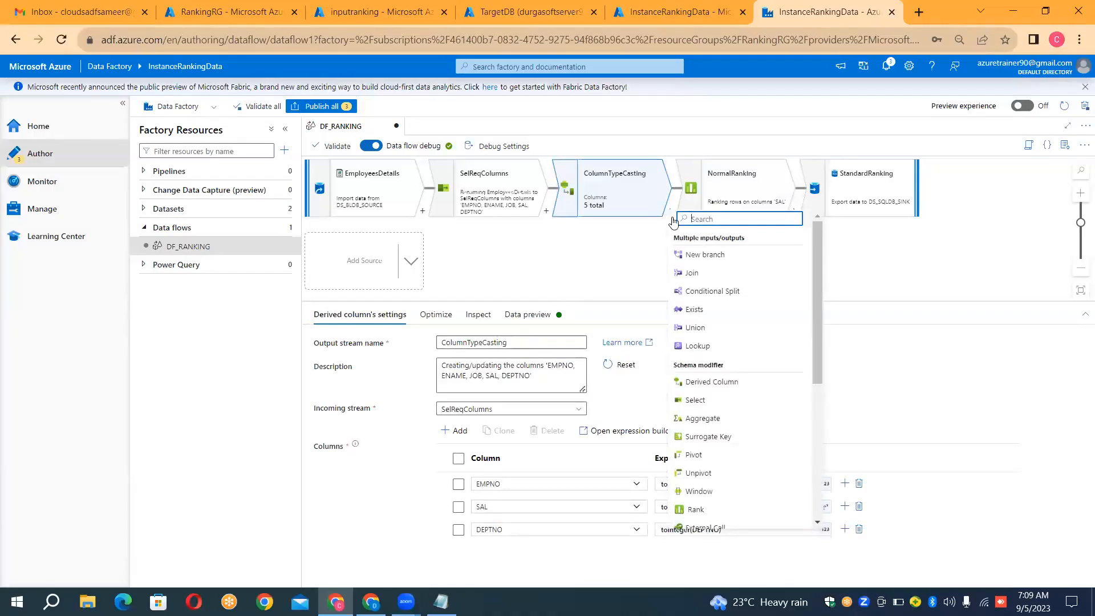
click(695, 255)
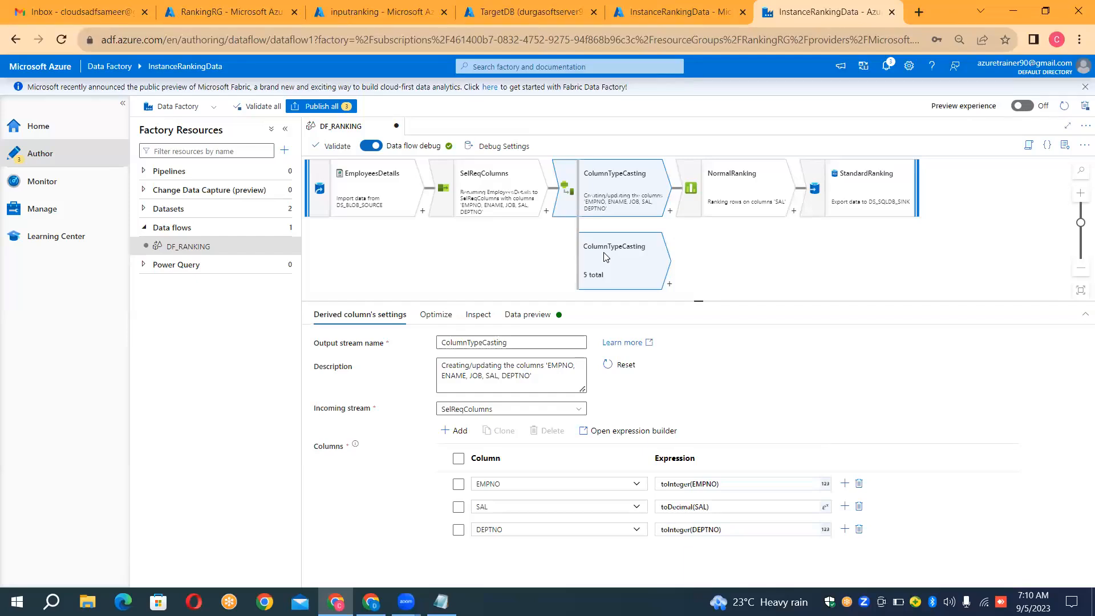
click(615, 193)
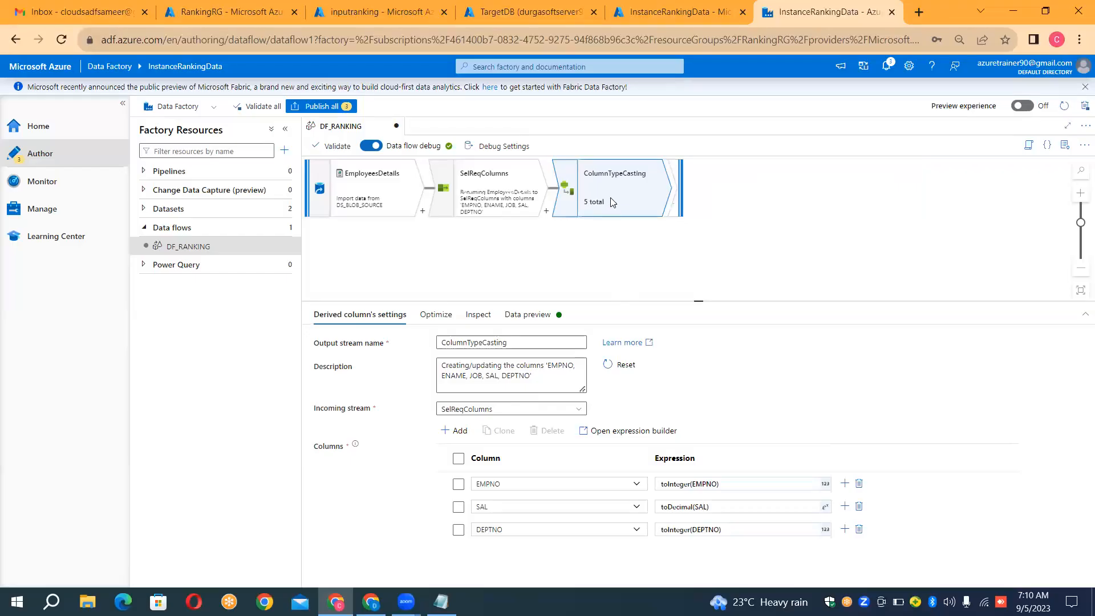
click(546, 211)
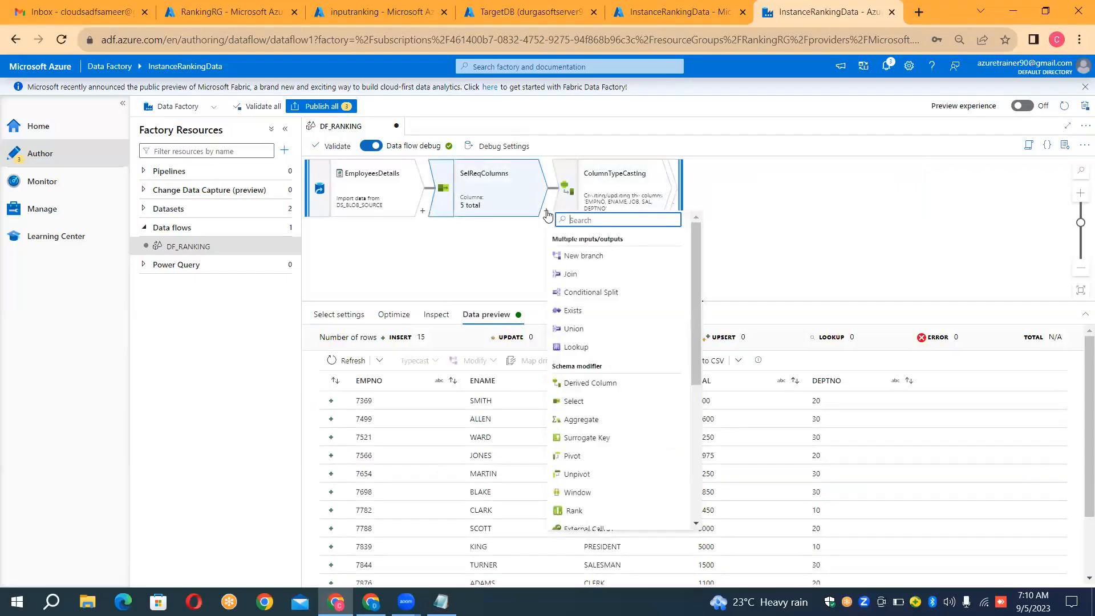
click(832, 240)
click(668, 203)
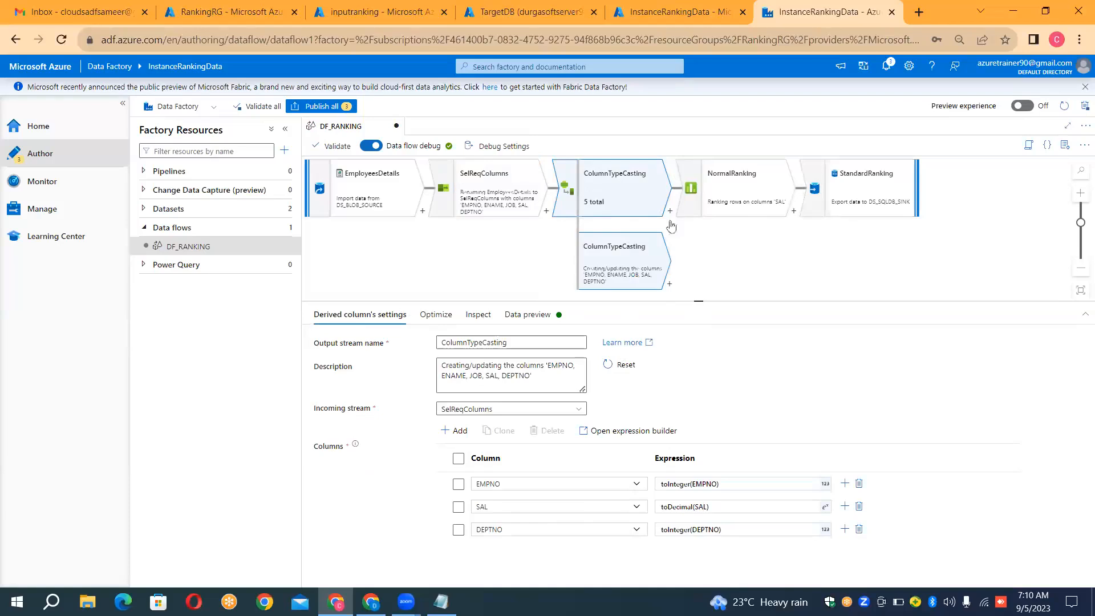
Step: Add a Rank transformation to the new ColumnTypeCasting branch and name its output stream DenseRanking
click(669, 284)
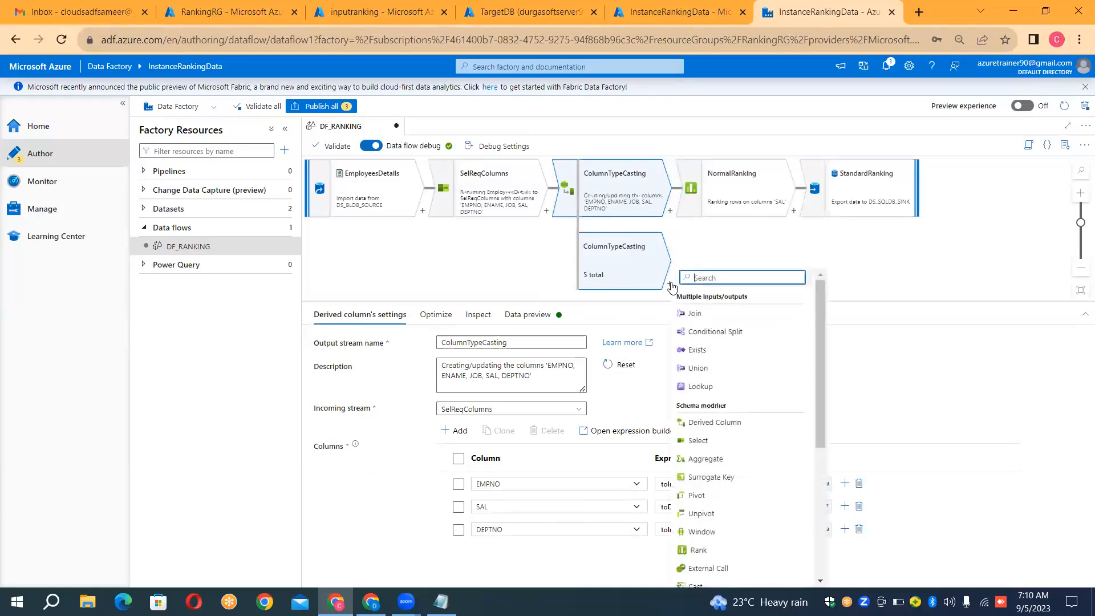
click(701, 552)
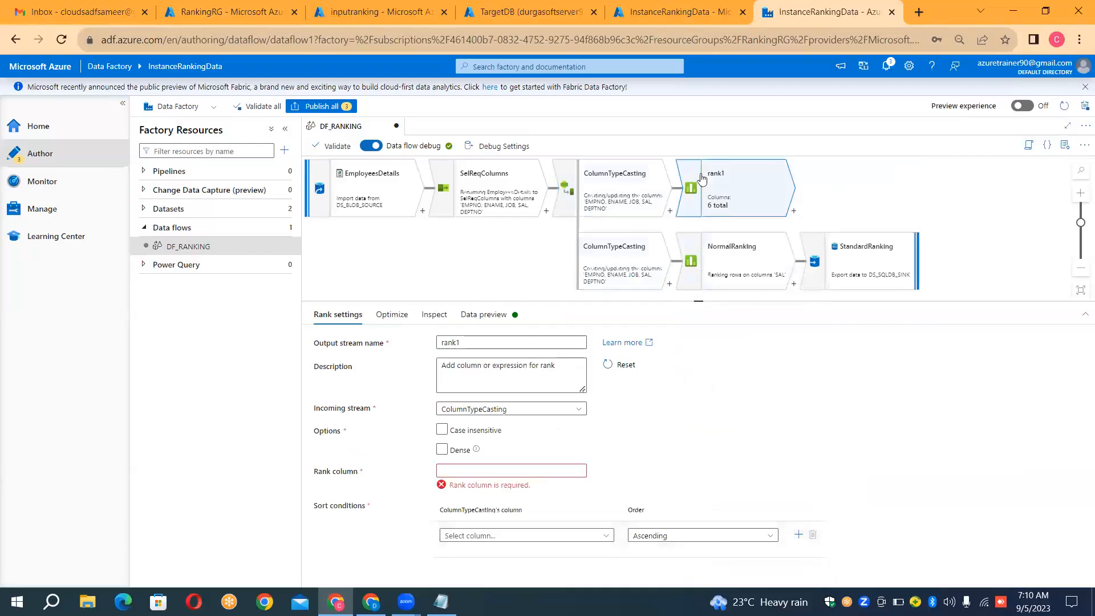
click(516, 342)
double_click(516, 342)
key(BackSpace)
text(Dense)
text(Rab)
text(king)
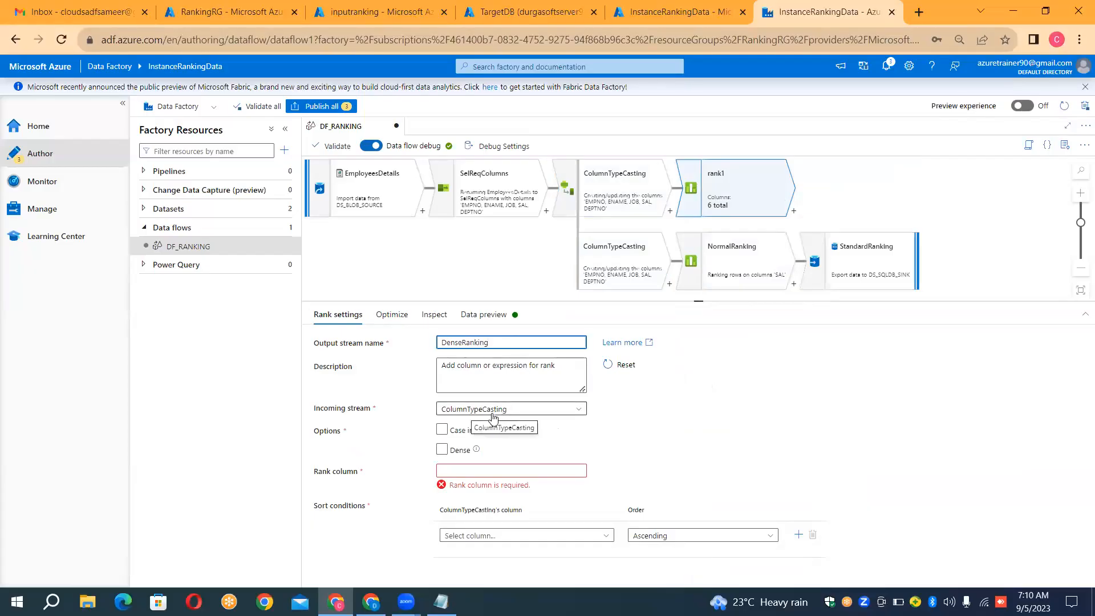
Step: Set DenseRanking's rank column to DenseColumn and its sort condition to SAL in descending order
click(503, 470)
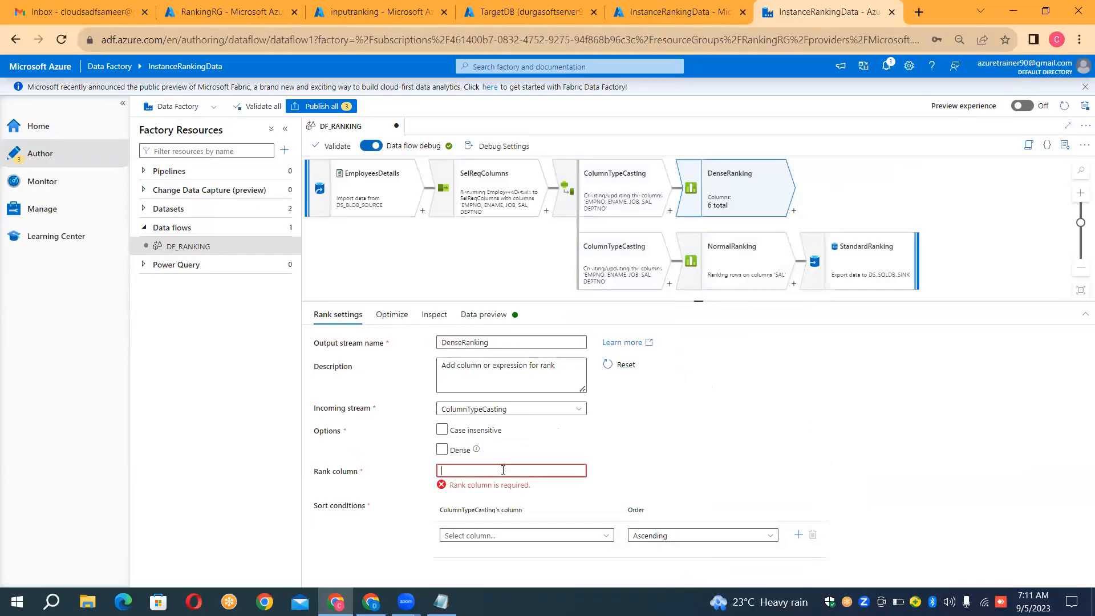
text(DenseColumn)
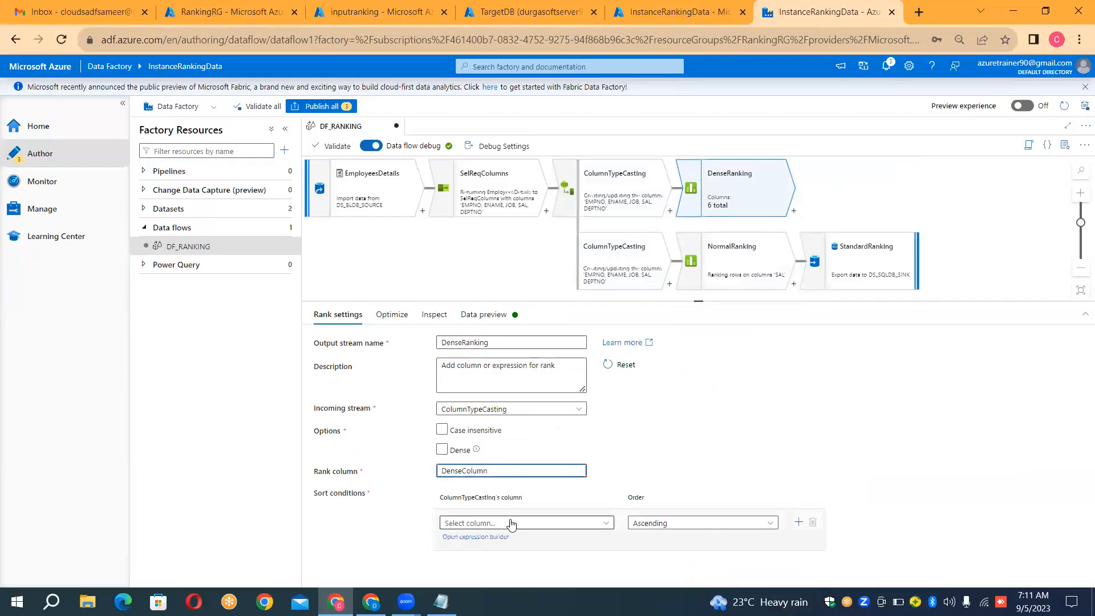
click(536, 524)
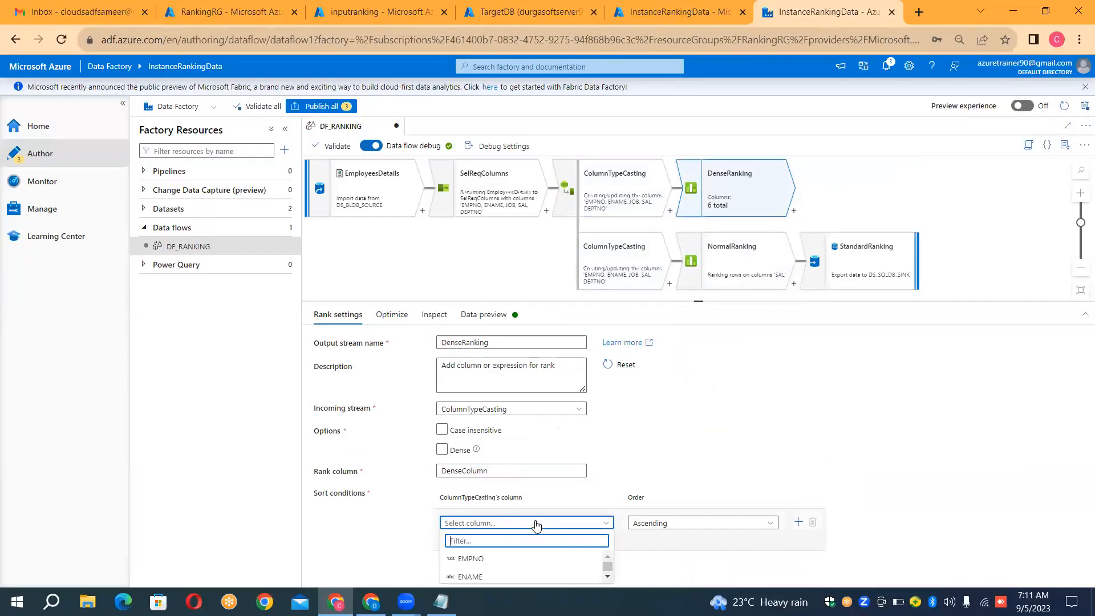
click(537, 524)
click(536, 523)
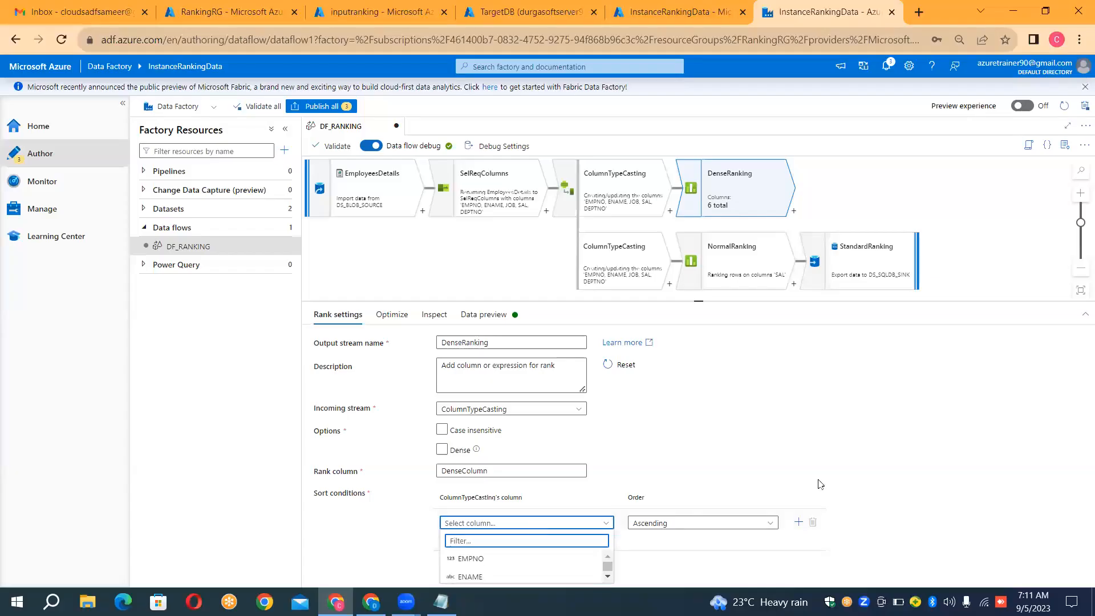
click(606, 579)
click(607, 579)
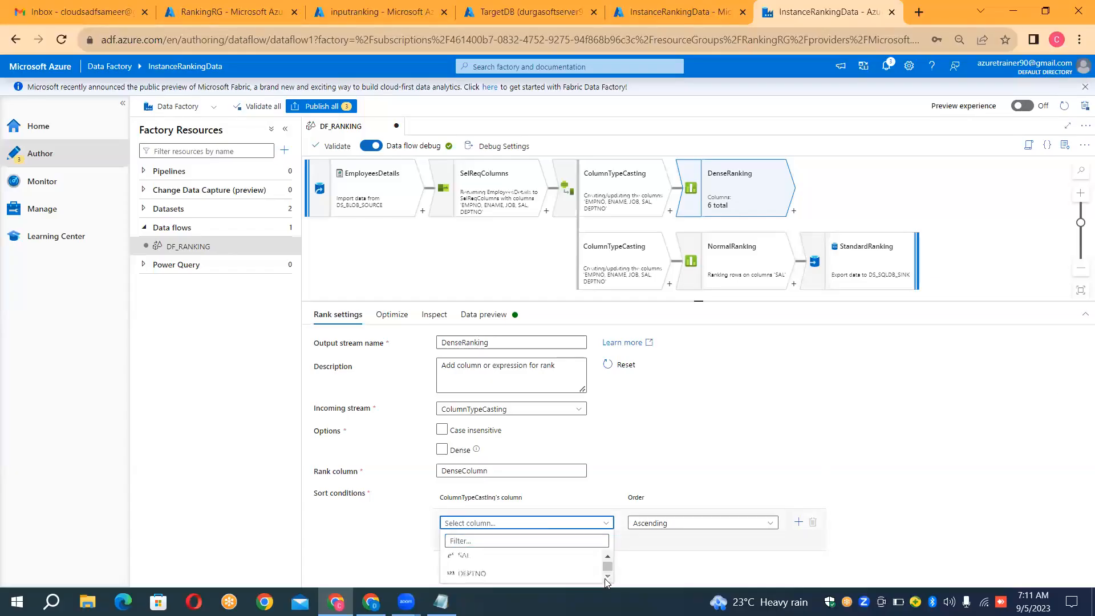
click(526, 559)
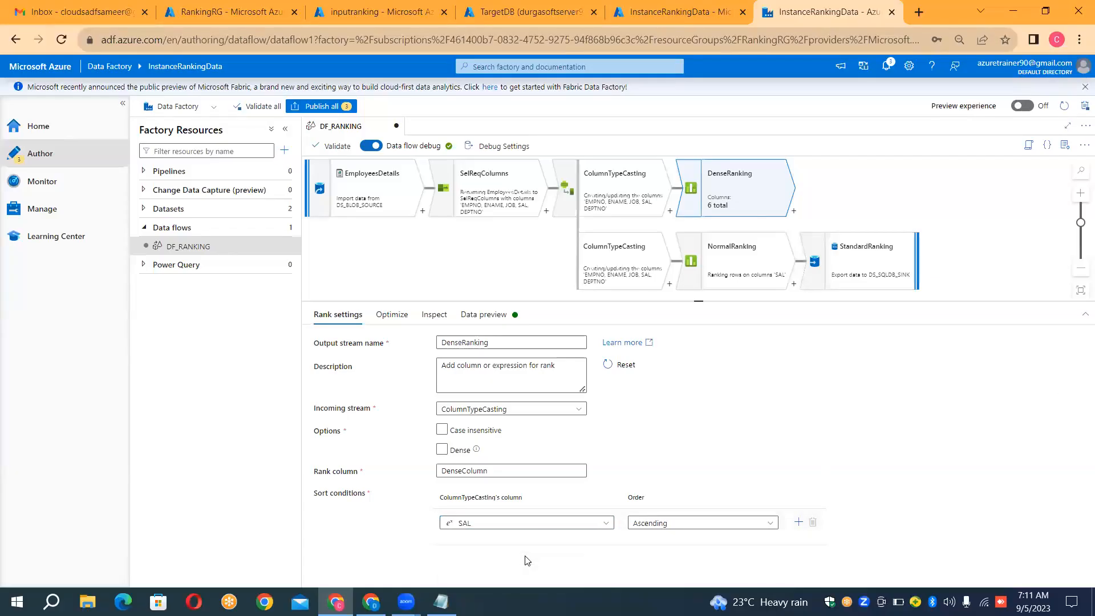
click(680, 529)
click(674, 556)
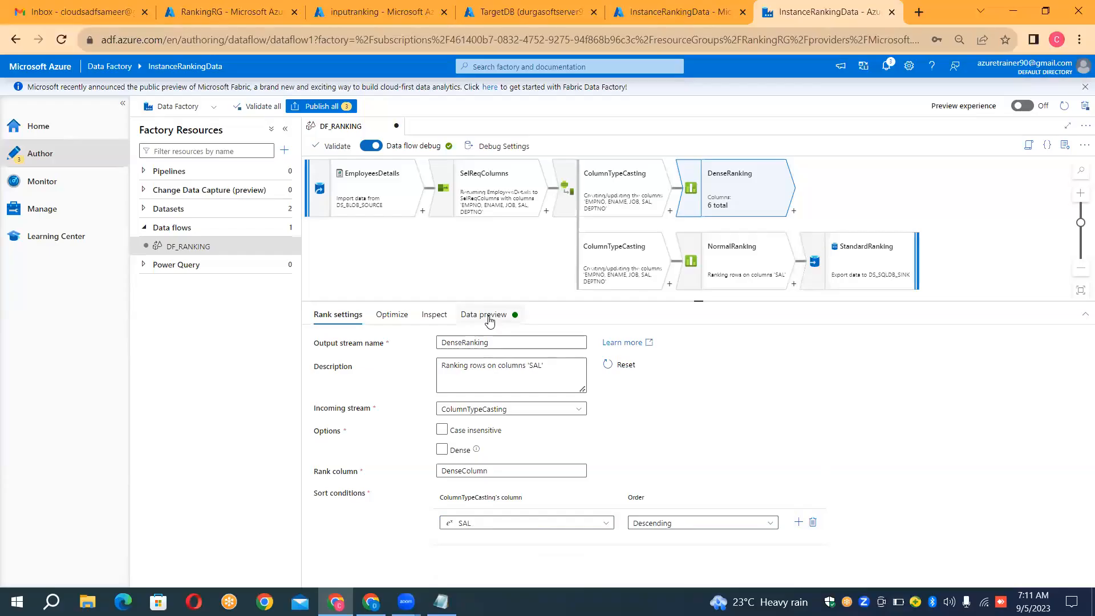
Step: Review DenseRanking's optimization and output schema, and refresh its data preview
click(402, 317)
click(432, 317)
click(482, 315)
click(351, 363)
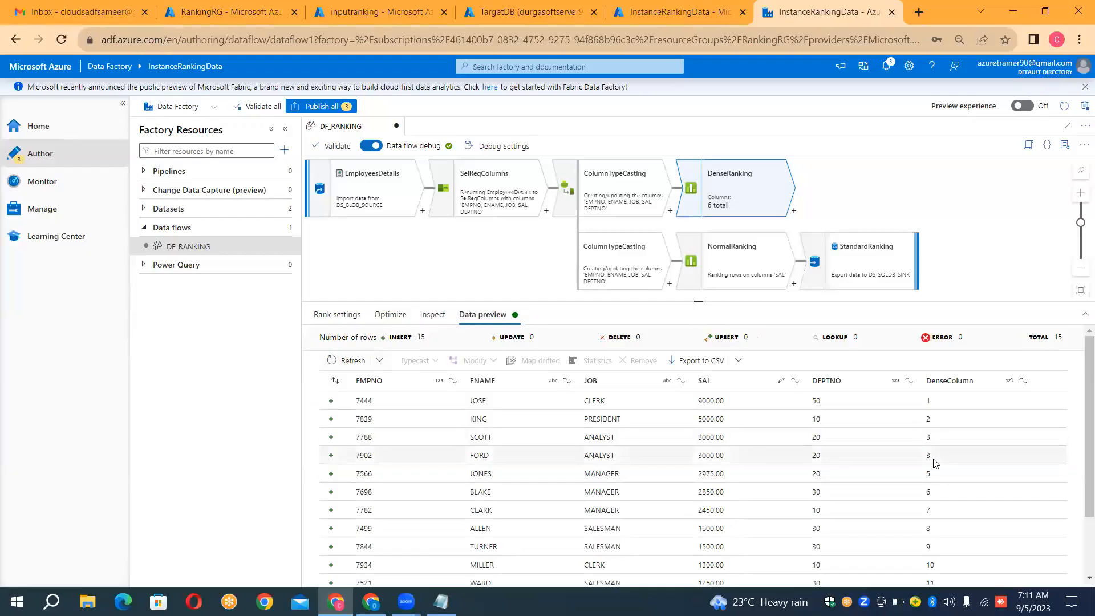
Step: Enable the Dense option in DenseRanking's rank settings and refresh the data preview with dense ranks
click(348, 318)
click(442, 451)
click(442, 451)
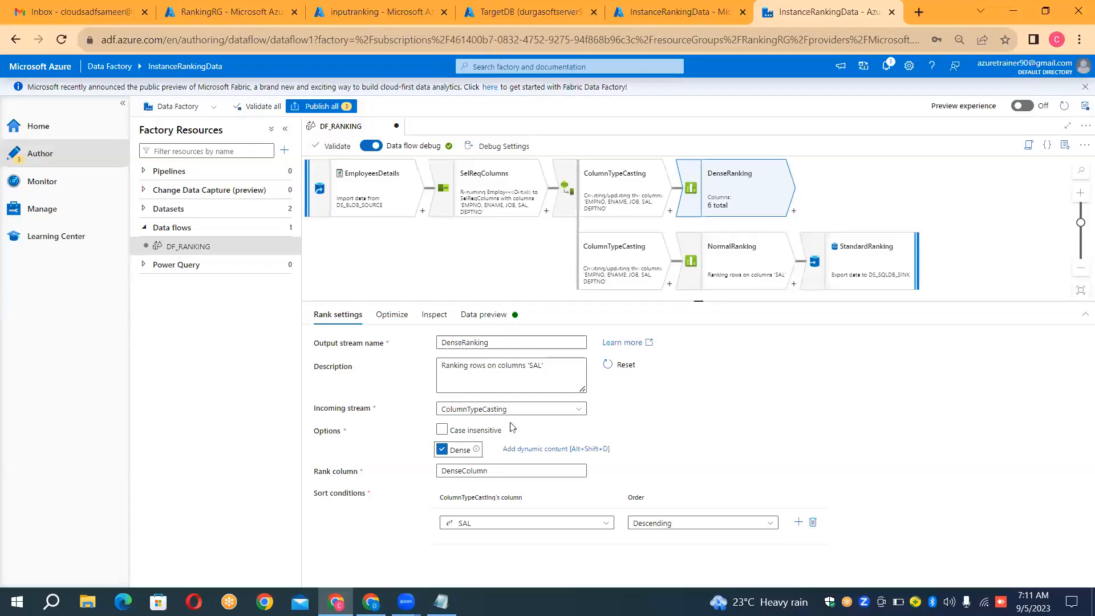
click(493, 319)
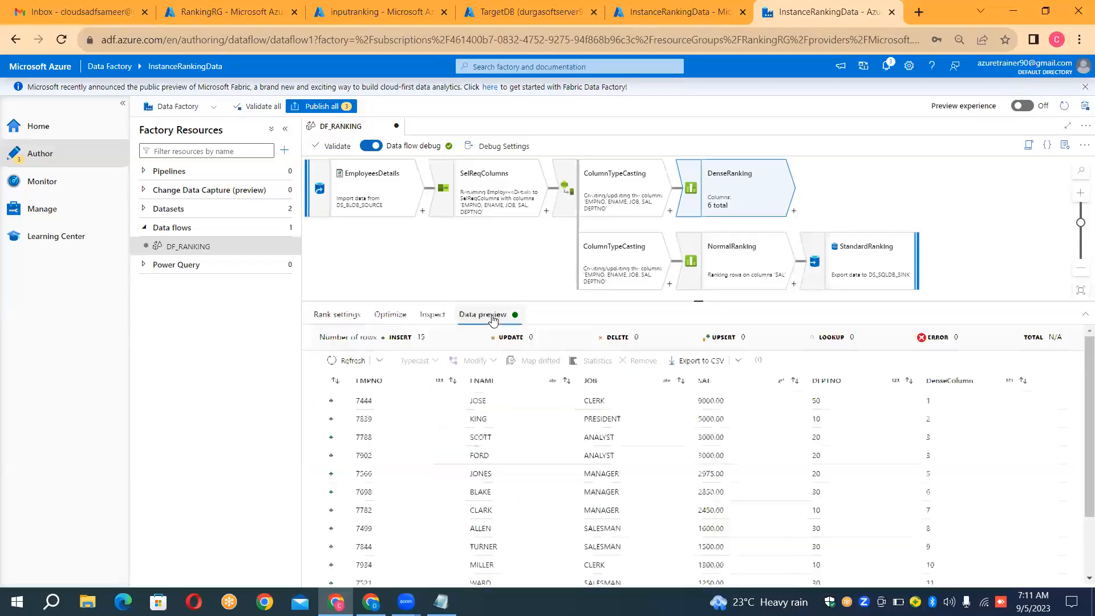
click(349, 361)
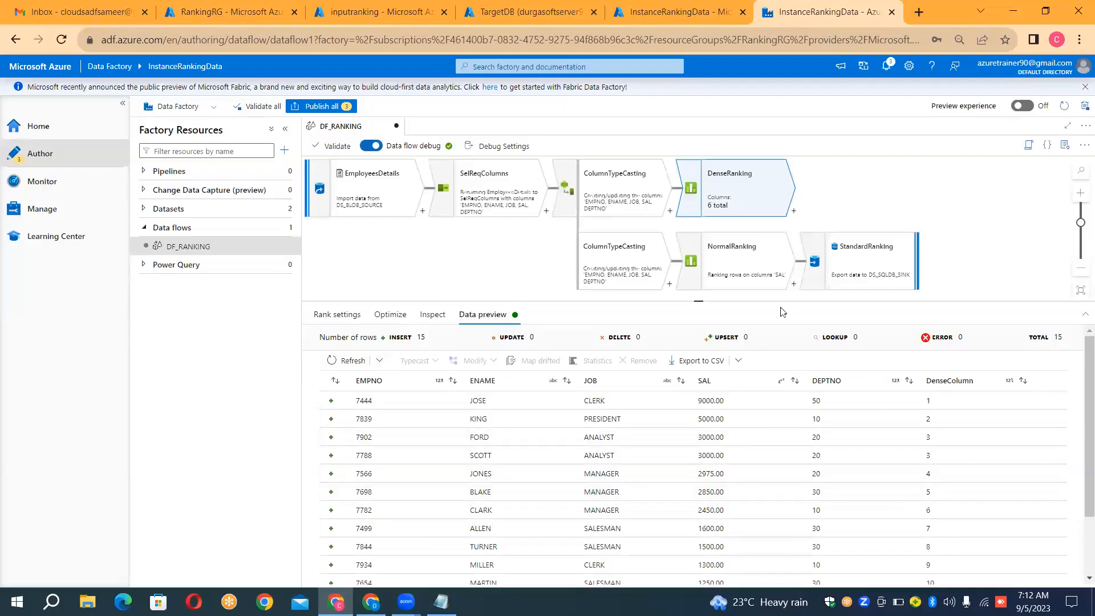
Step: Add a sink after the DenseRanking transformation and name its output stream DenseRankingMethod
click(794, 212)
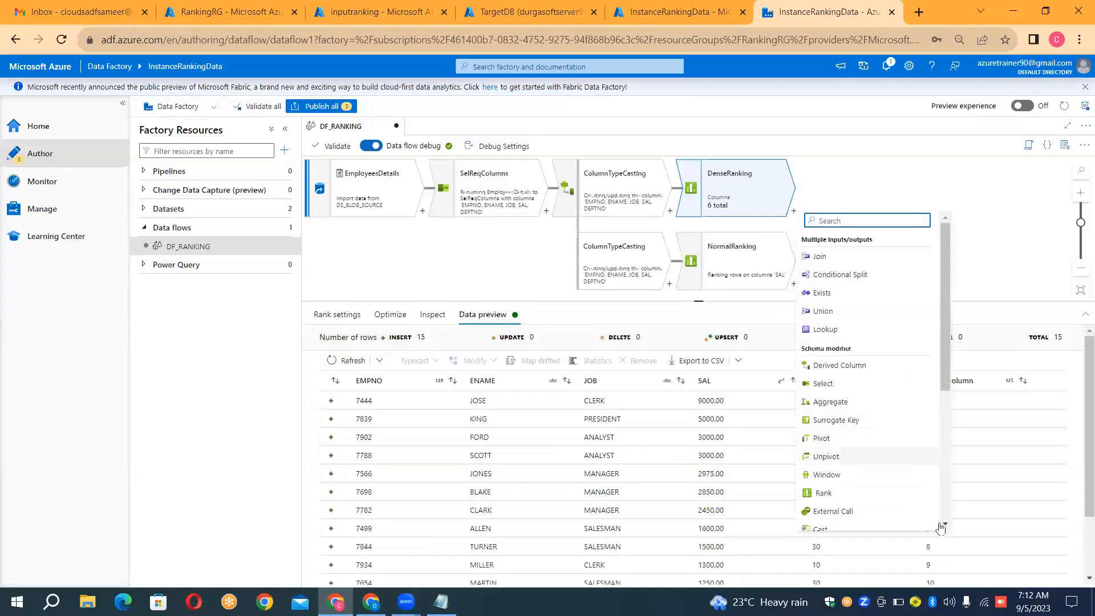
scroll(945, 526, down, 5)
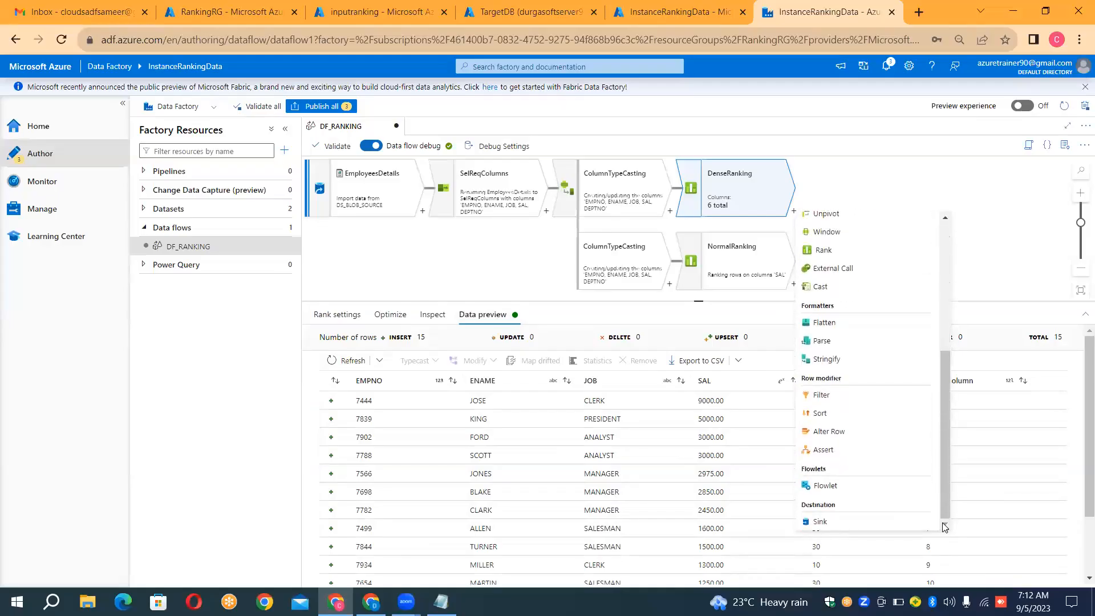
click(822, 521)
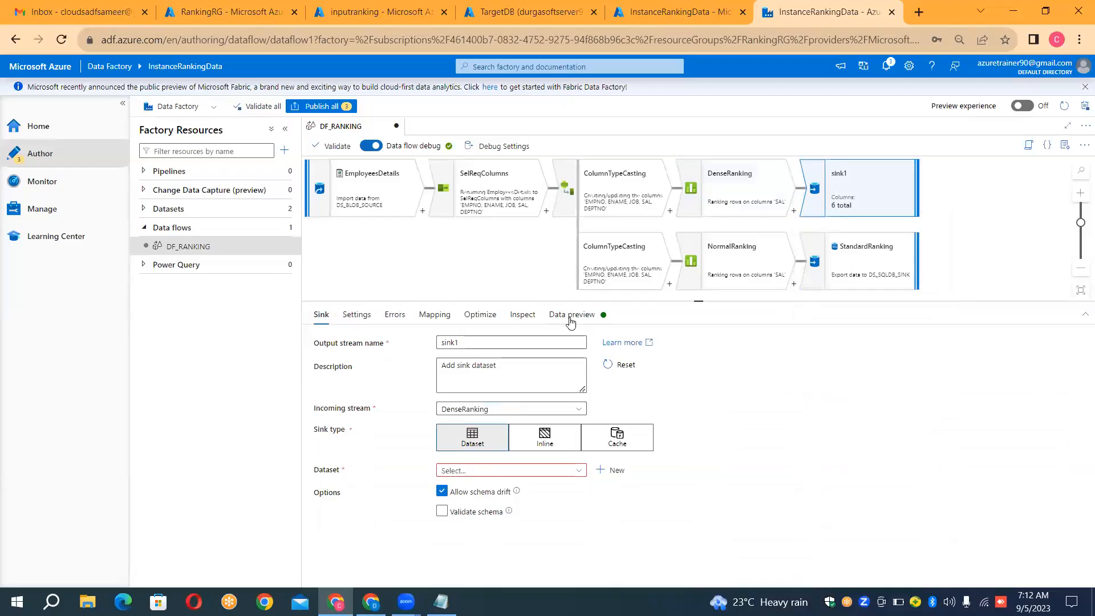
click(499, 341)
key(ctrl+a)
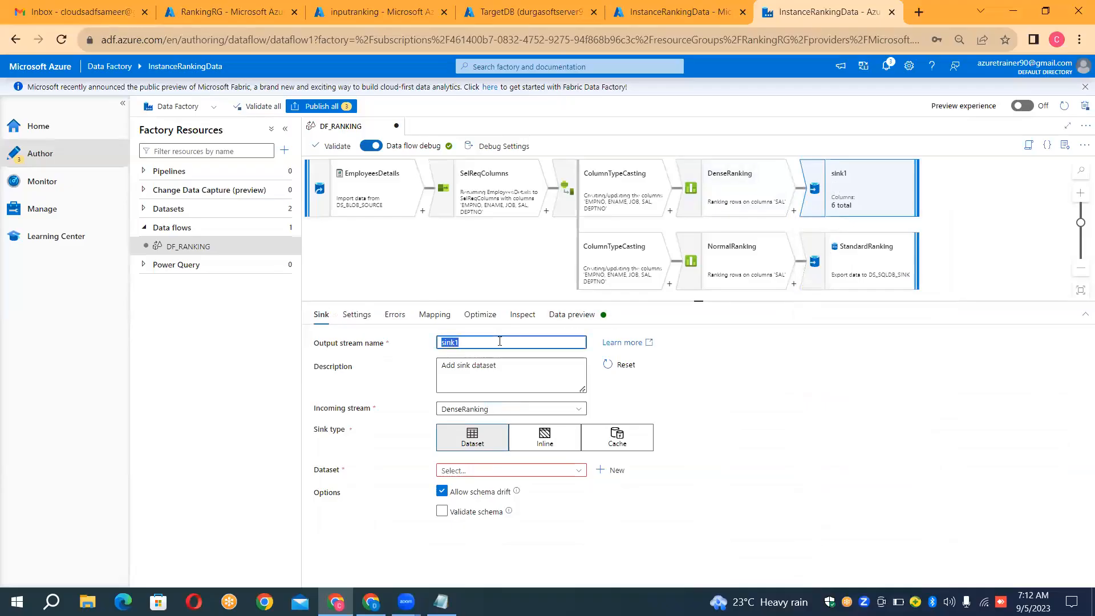
key(BackSpace)
click(482, 480)
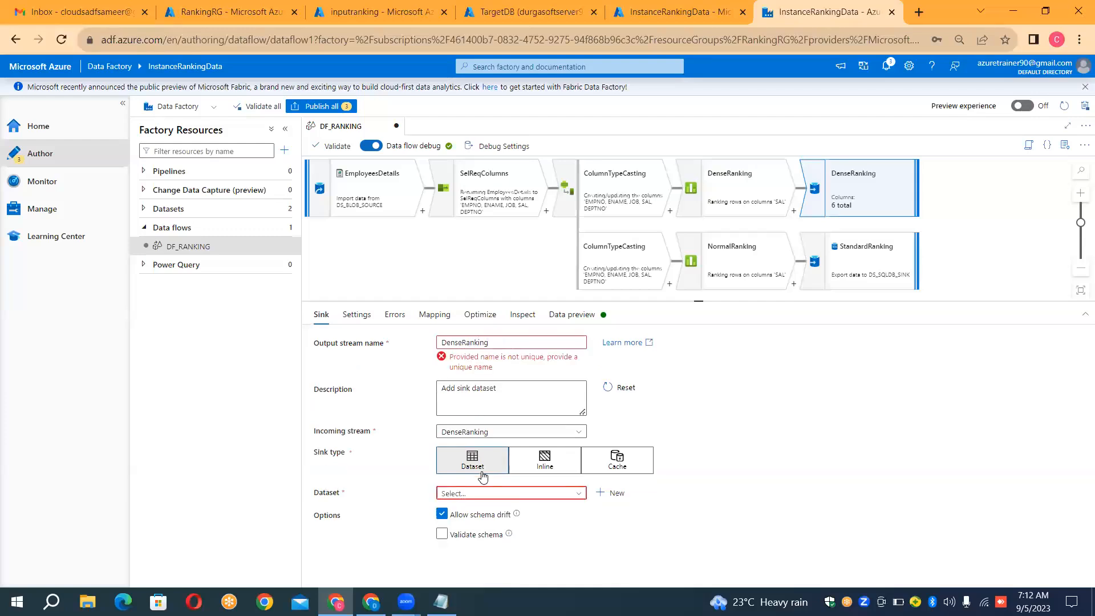
click(504, 341)
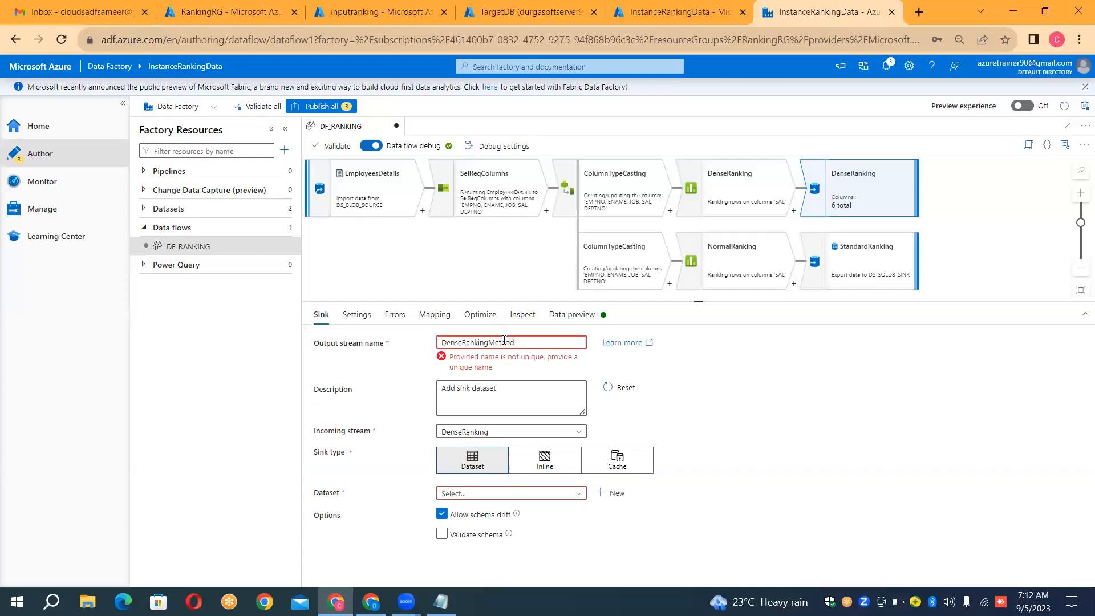
click(684, 381)
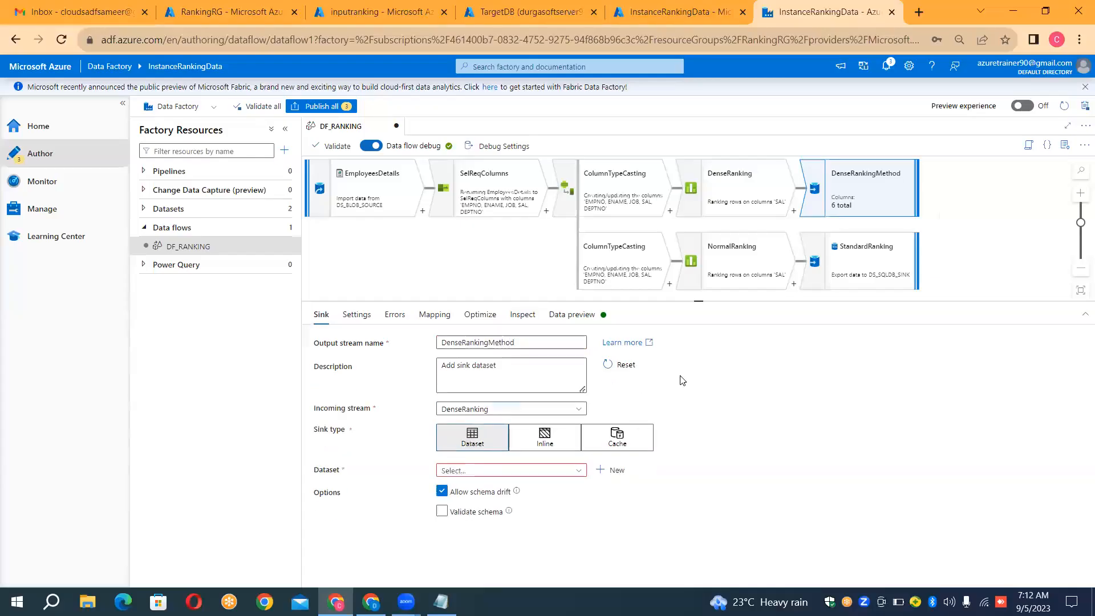
Step: Start a new Azure SQL Database dataset for the DenseRankingMethod sink and name it DS_SQLDB_DENSE
click(601, 472)
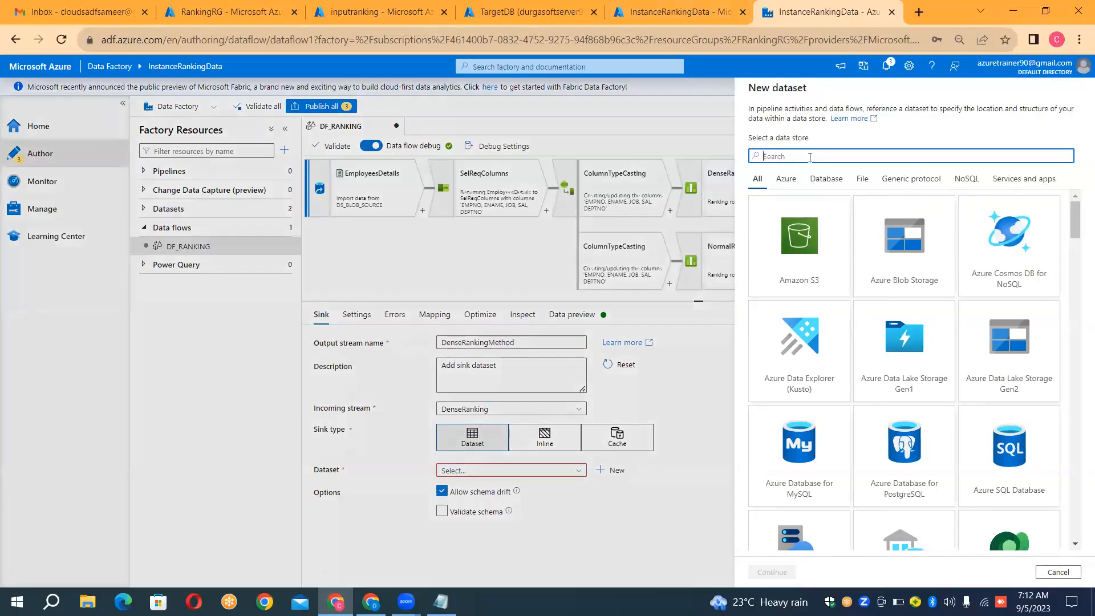
text(sql)
double_click(820, 373)
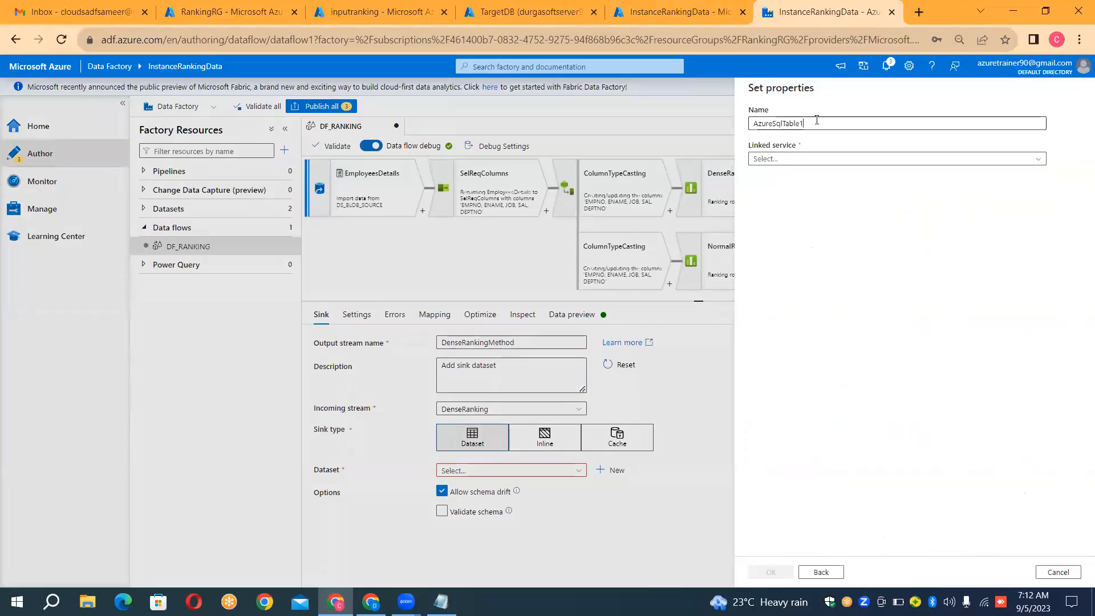
double_click(817, 120)
key(BackSpace)
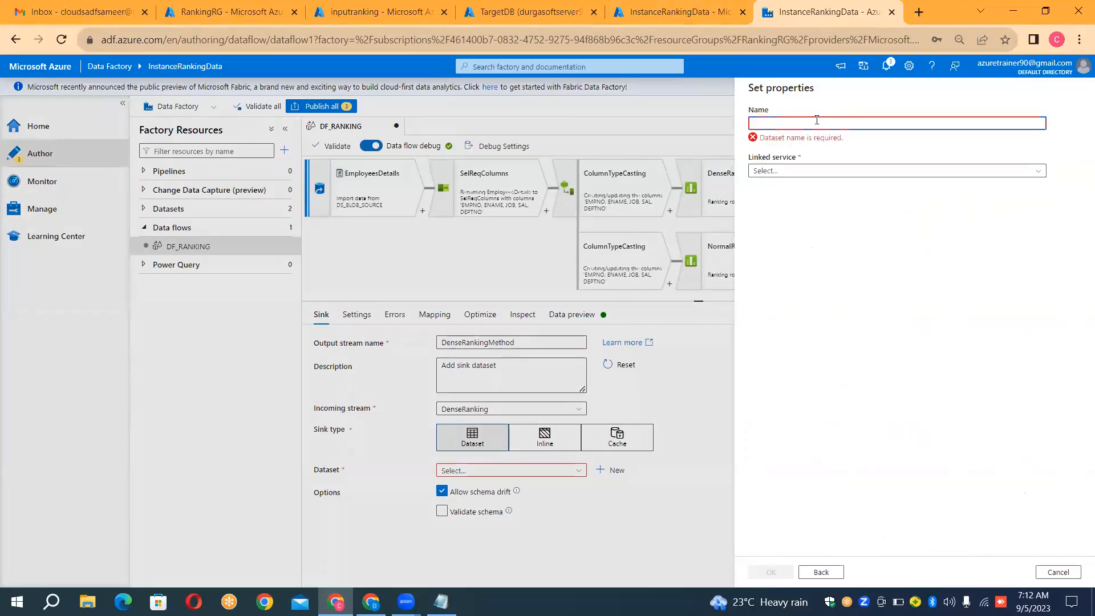
text(DS_SQLD)
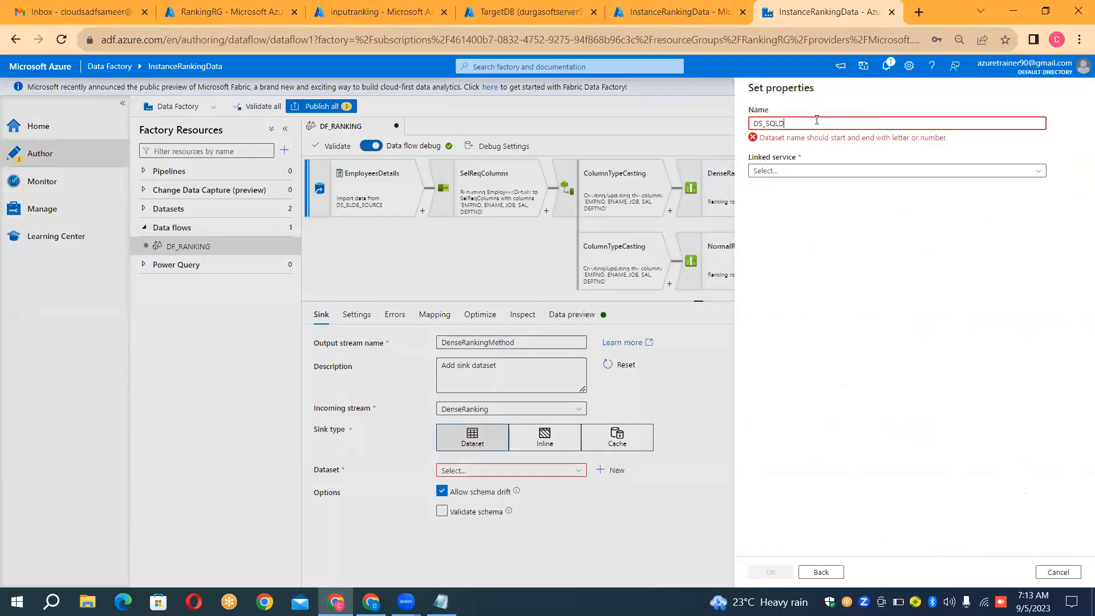
text(B_DENSE)
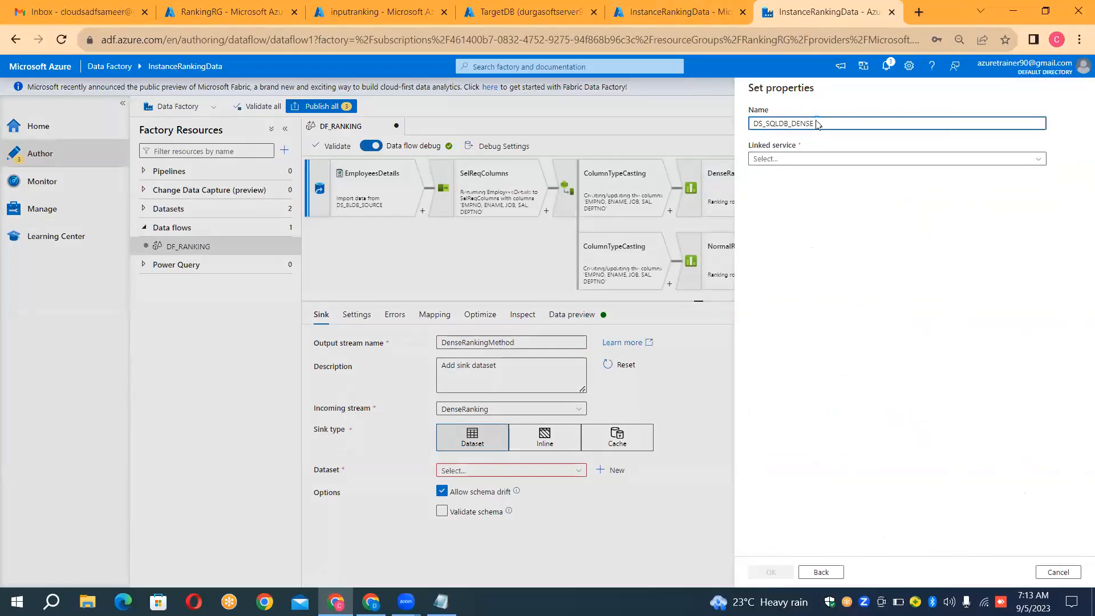
Step: Set the dataset's linked service to LS_SQLDB_SINK, target a new table dbo.DenseRanking, and create the dataset
click(799, 160)
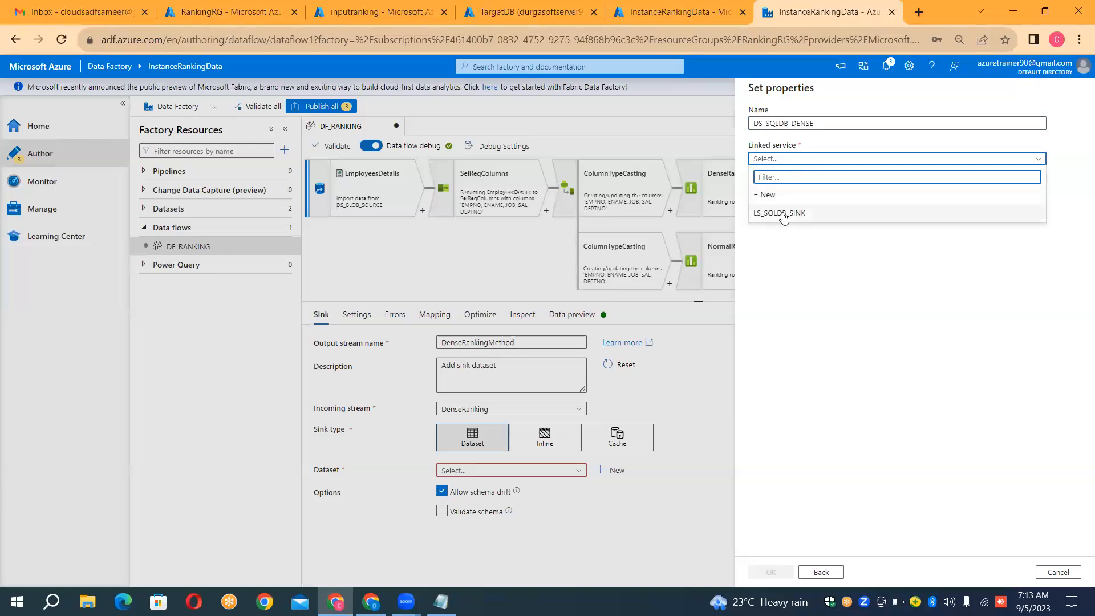
click(782, 213)
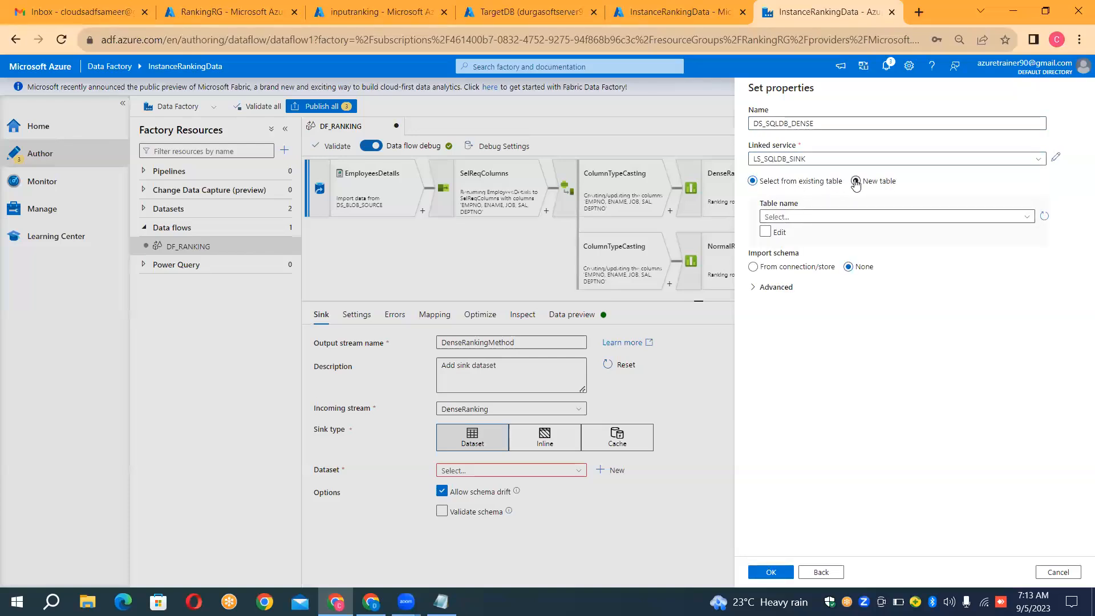
click(855, 181)
click(805, 216)
text(dbo)
key(Tab)
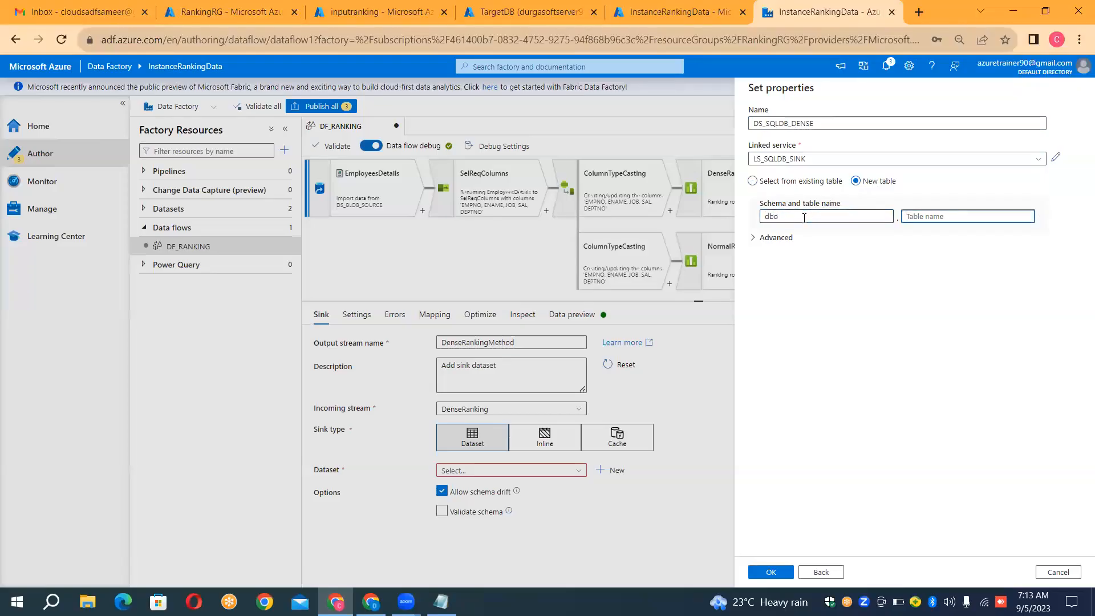
text(DenseRanking)
click(782, 572)
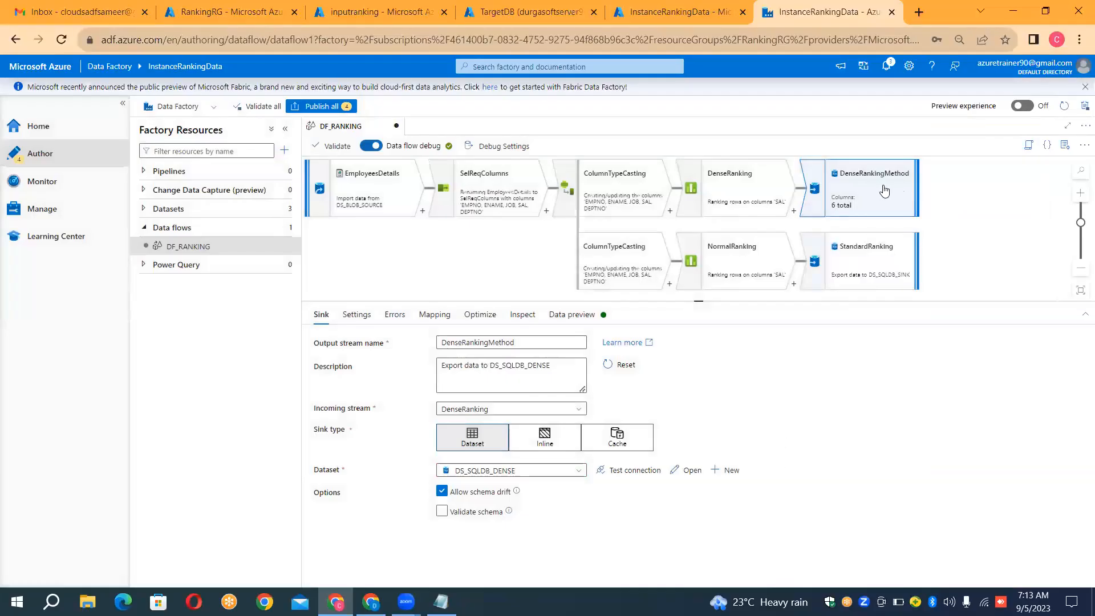
Step: Refresh the data preview of the DenseRankingMethod sink
click(559, 314)
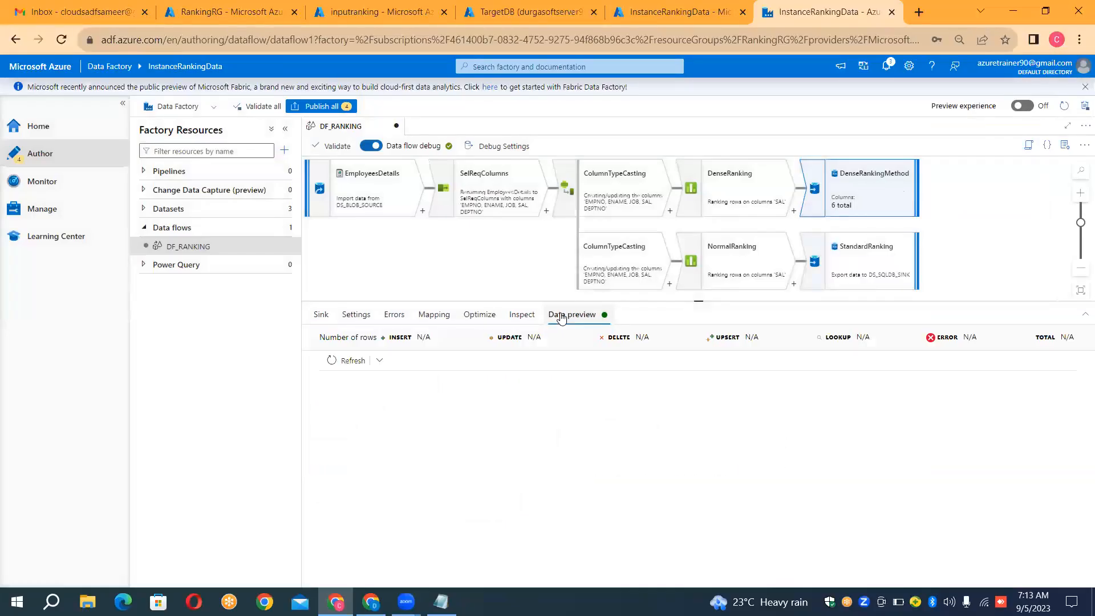
click(353, 360)
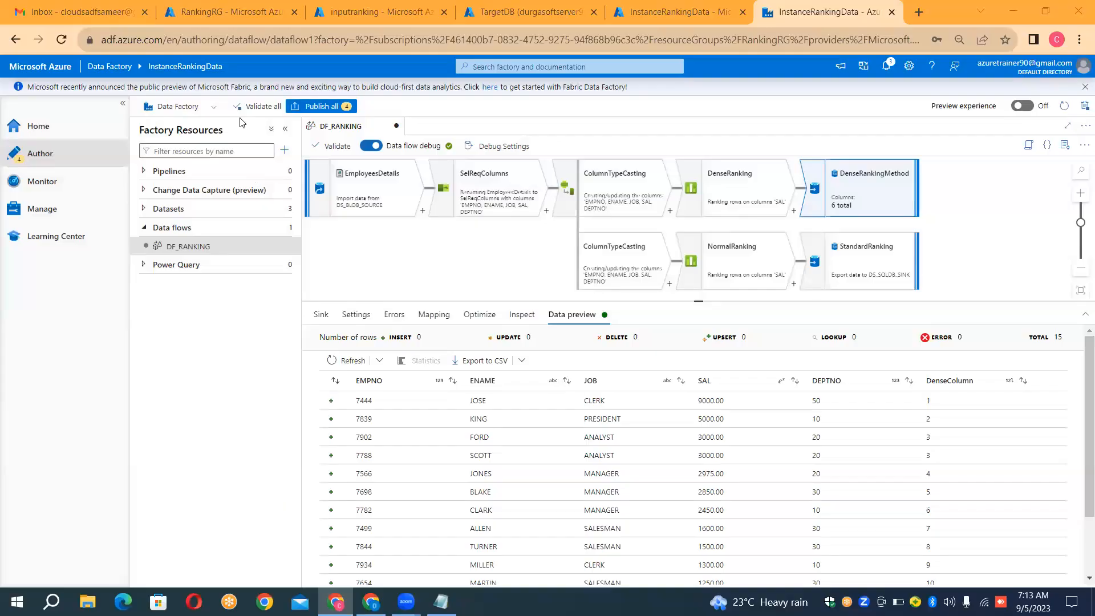
Step: Create a new pipeline, name it PL_RANKING_DF_EXECUTE, and close its properties
click(300, 177)
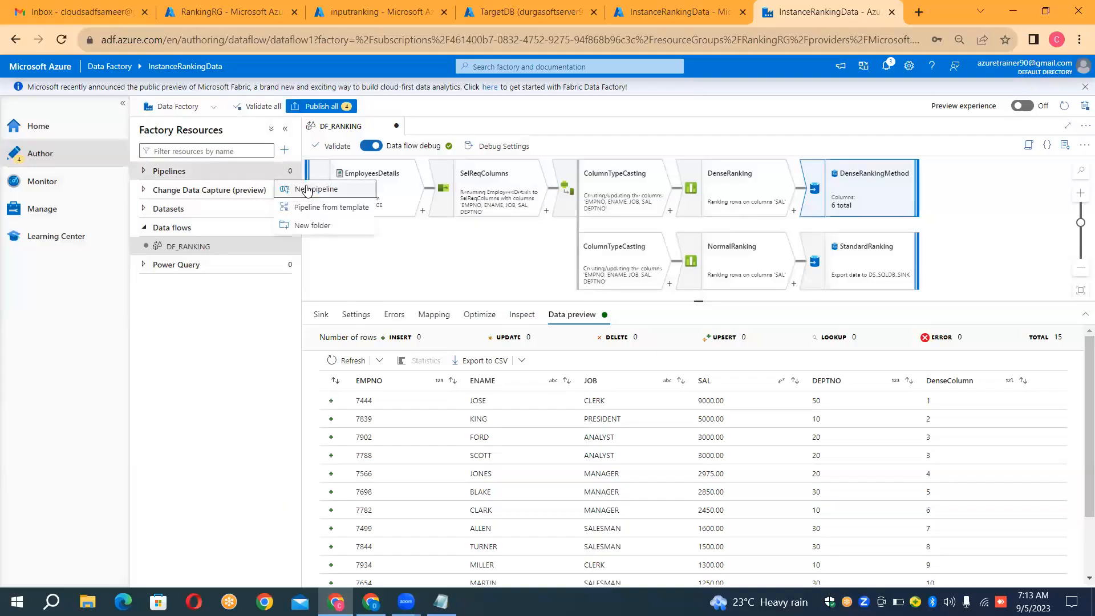
click(307, 190)
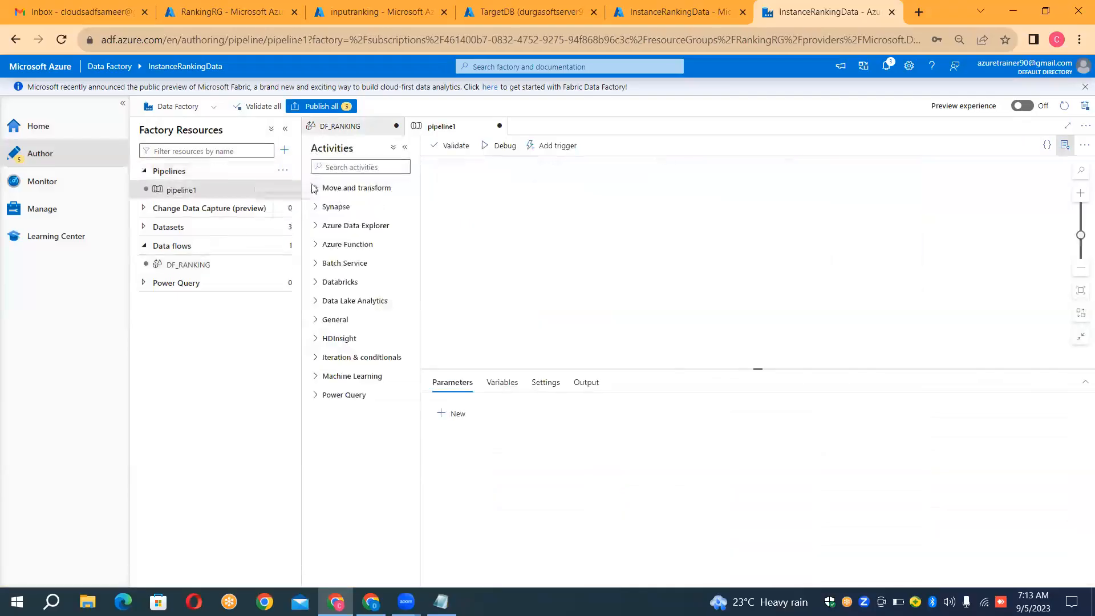
click(975, 228)
key(ctrl+a)
key(BackSpace)
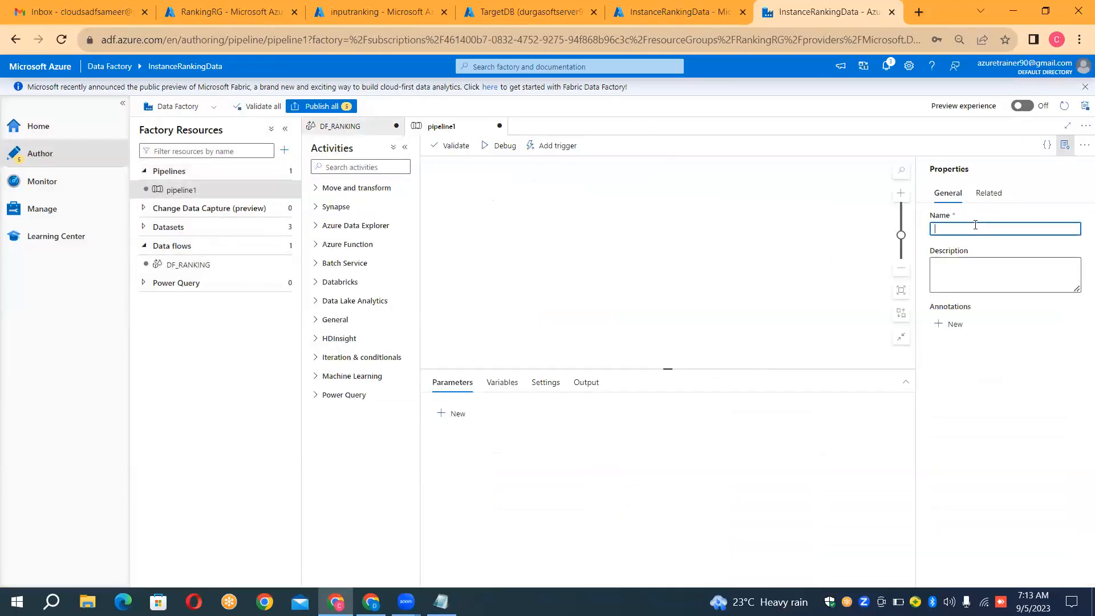
text(PL_RANKING_DF)
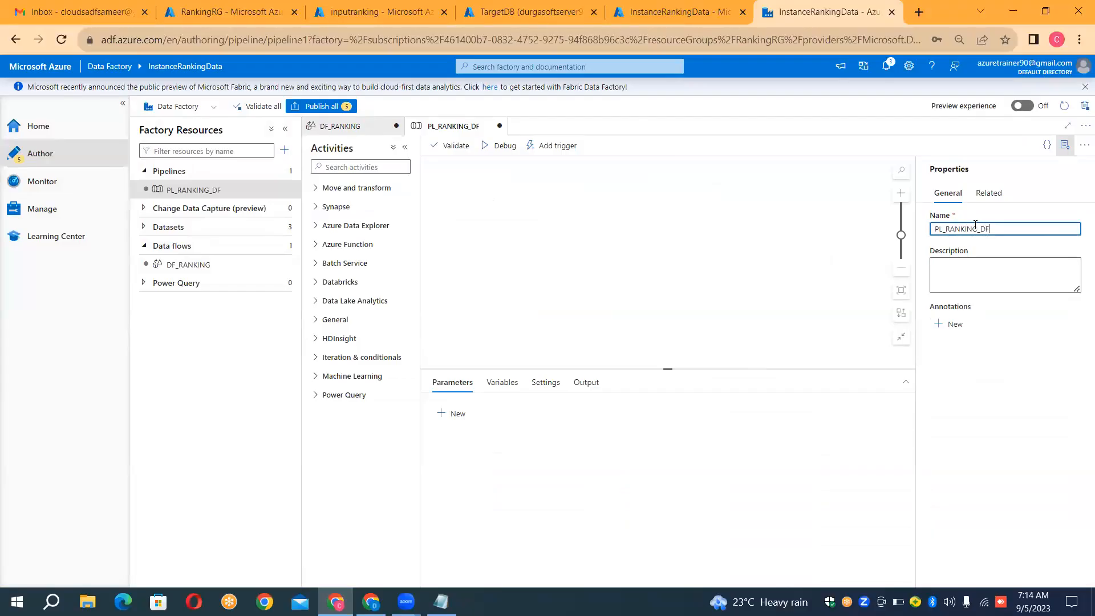
text(_EXECUTE)
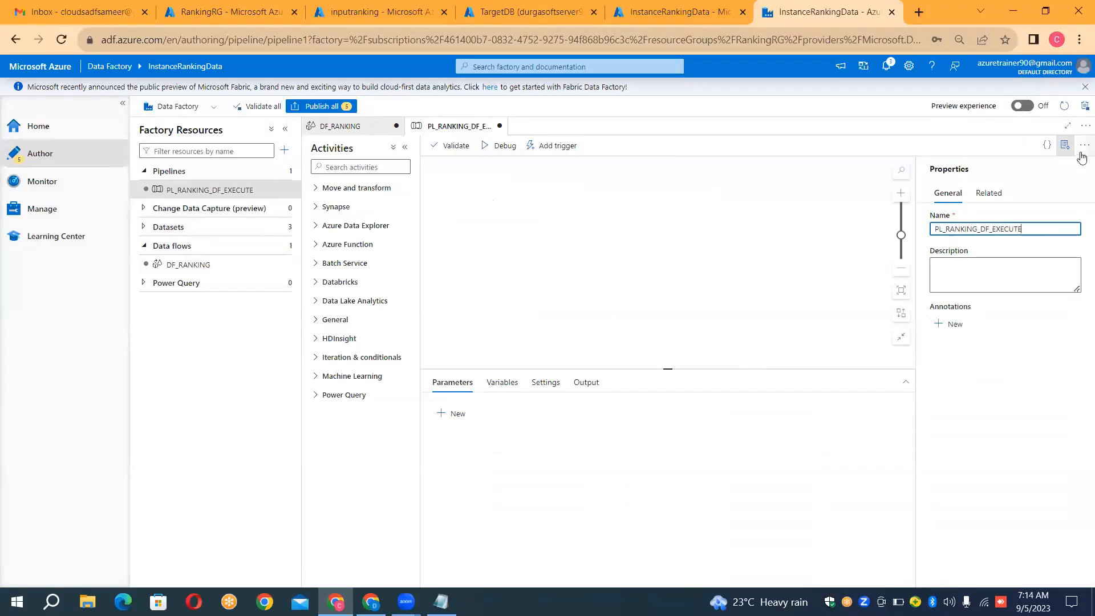
click(1066, 146)
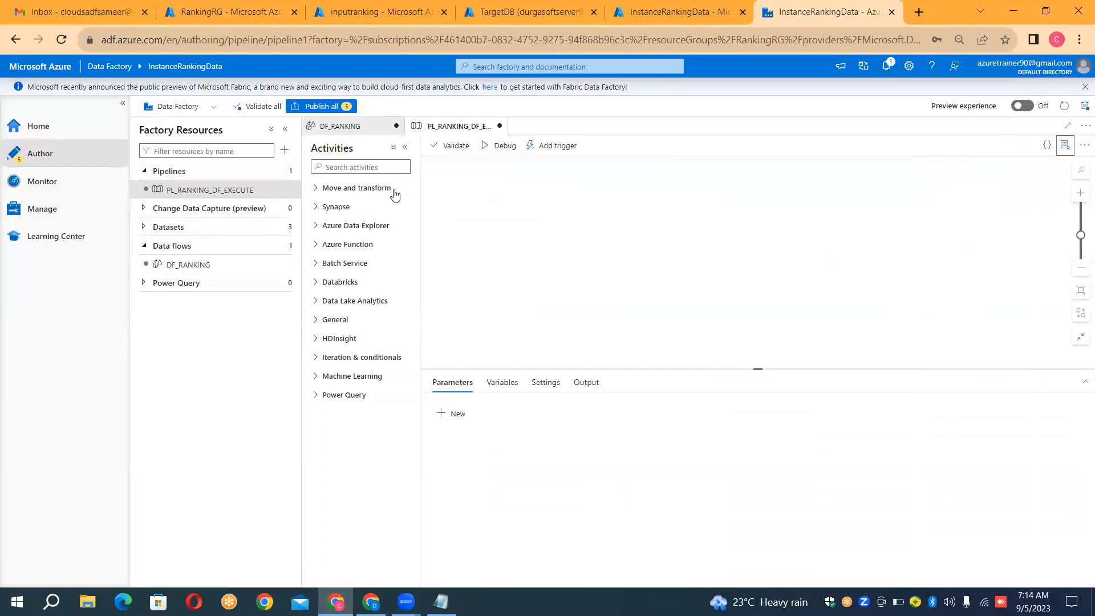
Step: Add a Data flow activity to the pipeline that uses DF_RANKING, and start a debug run
click(319, 190)
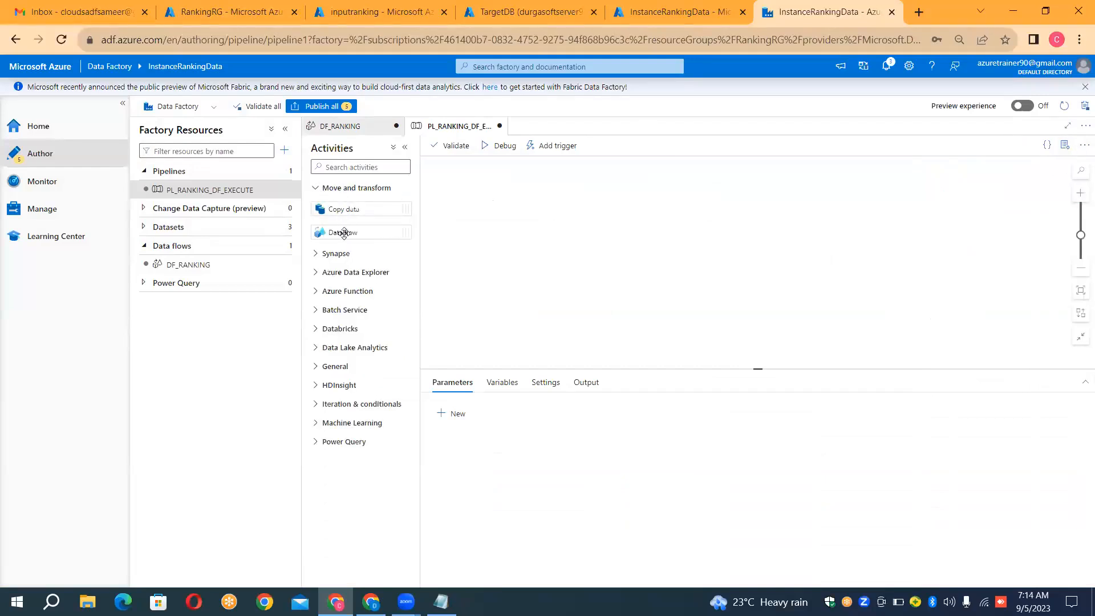
drag(344, 233, 583, 215)
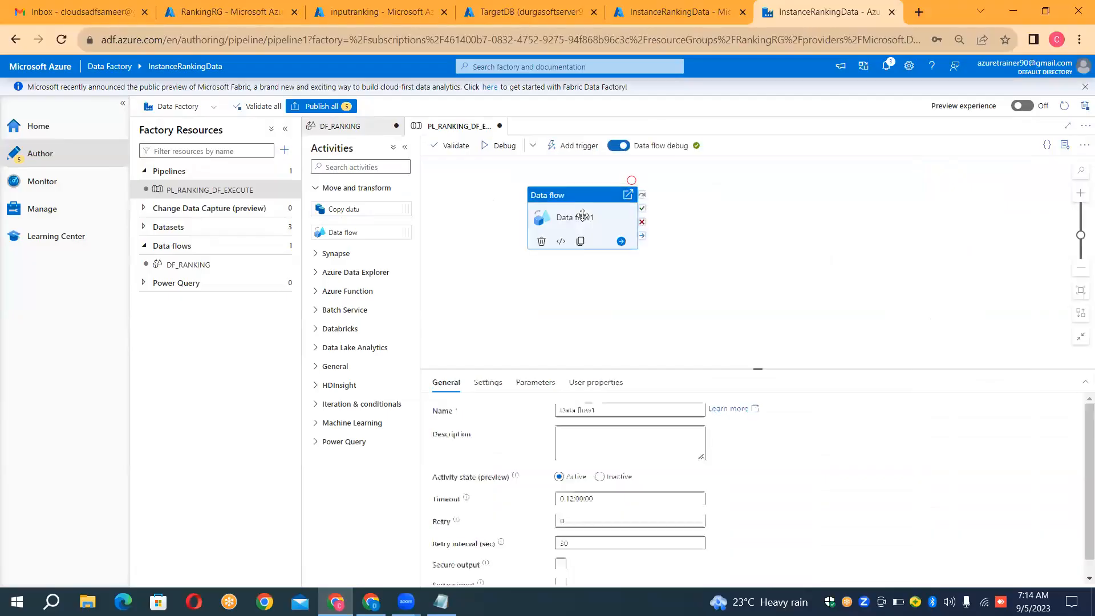
click(492, 385)
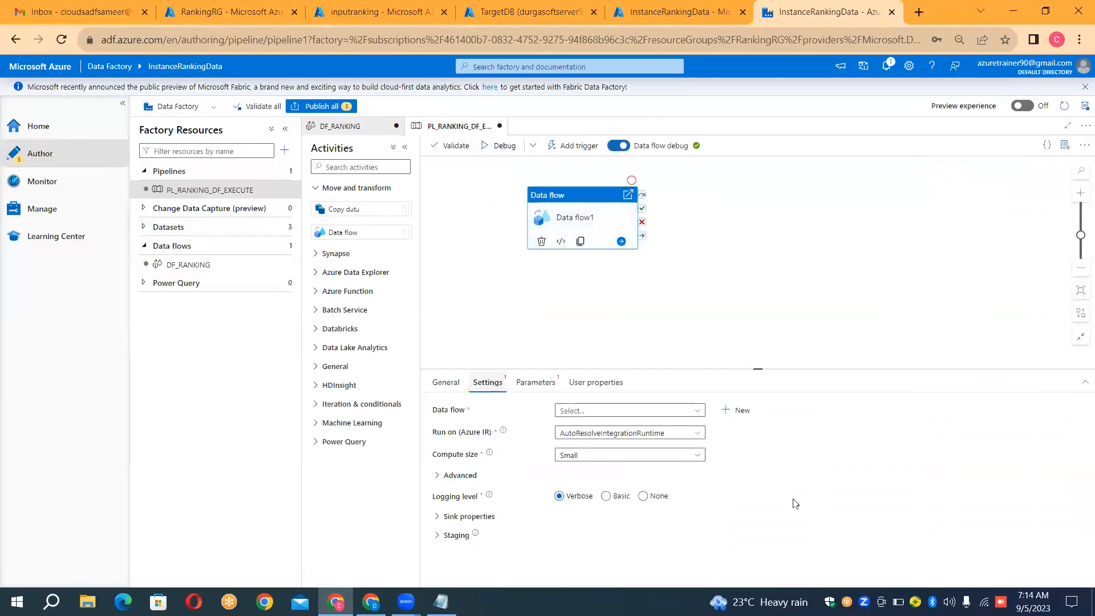
click(690, 412)
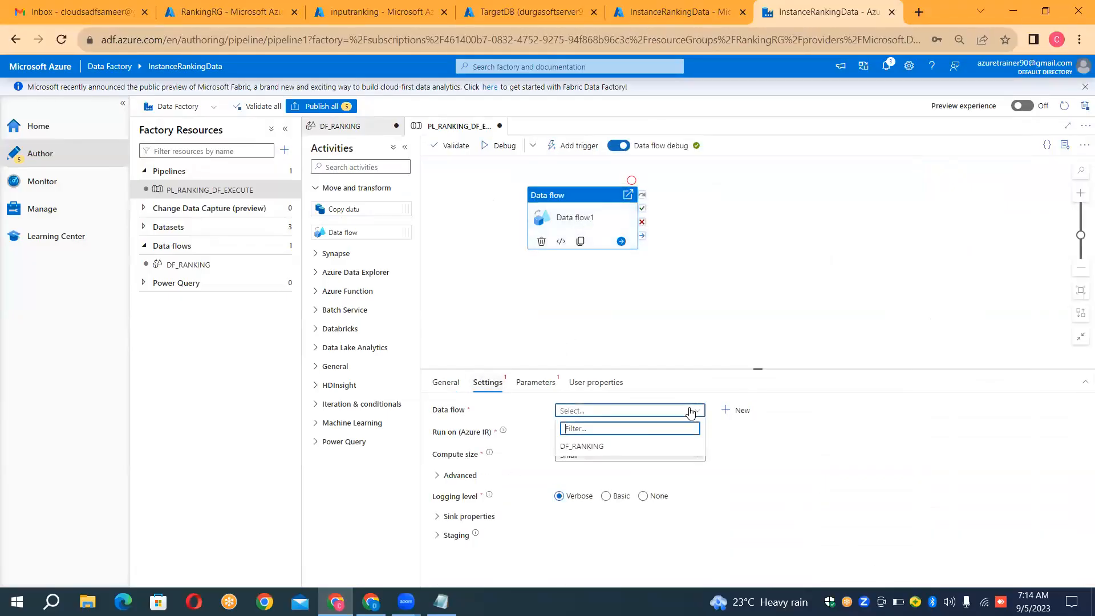
click(627, 447)
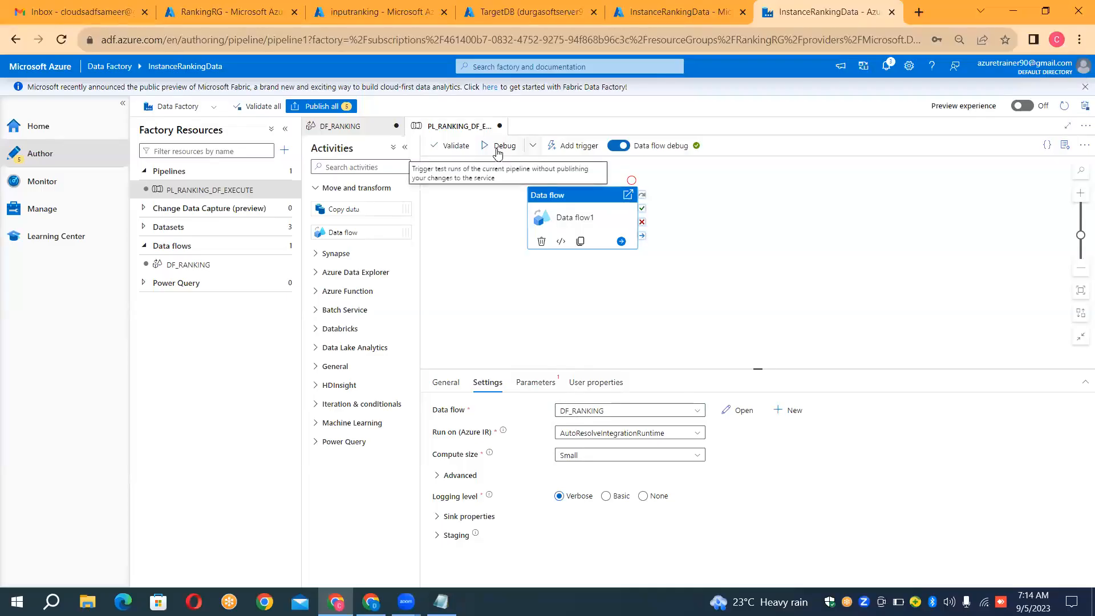
click(498, 151)
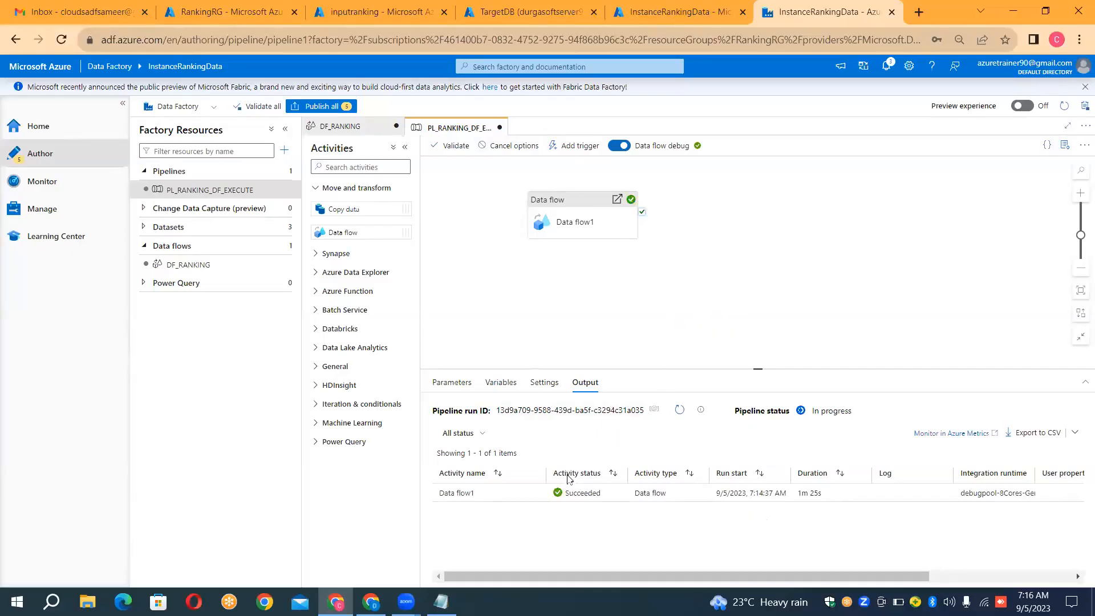
Step: Switch to the TargetDB query editor, expand its tables, and run SELECT * FROM [dbo].[DenseRanking];
click(530, 12)
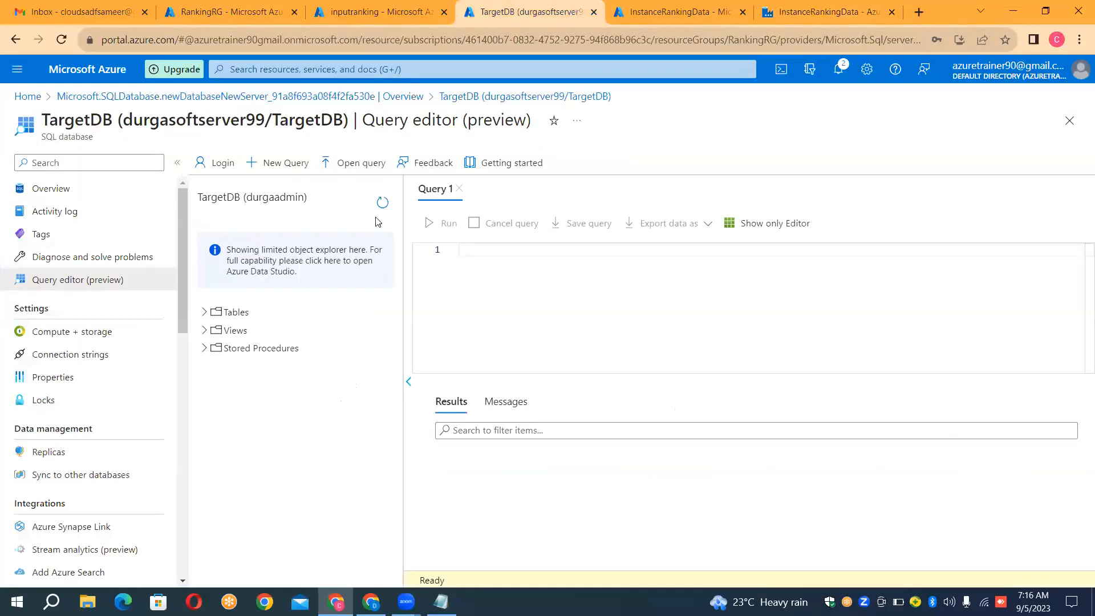
click(202, 313)
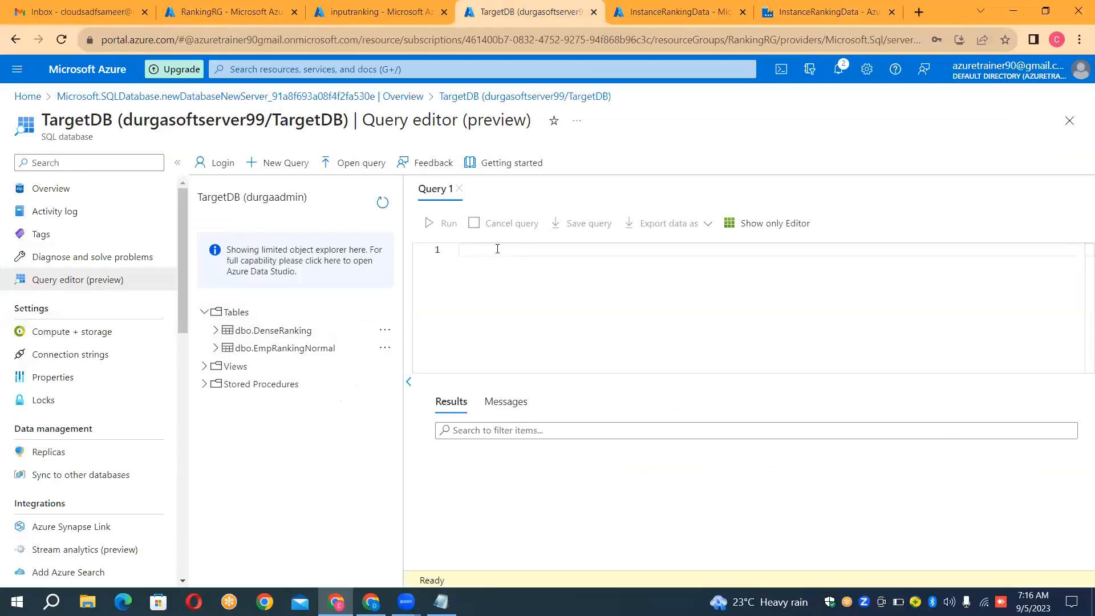
text(SELECT * FROM De)
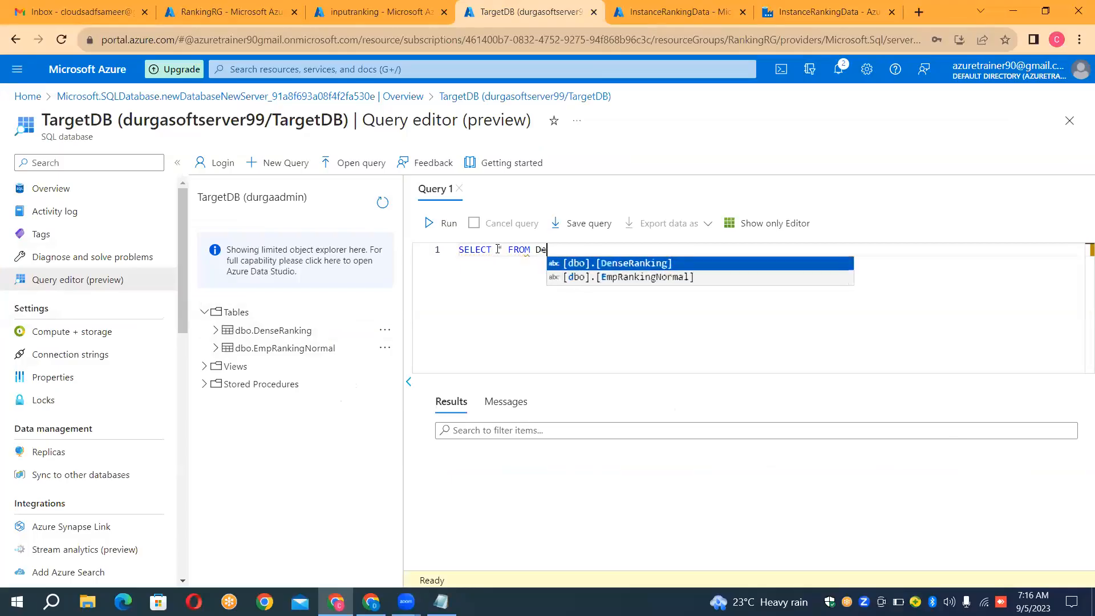
click(575, 263)
text(;)
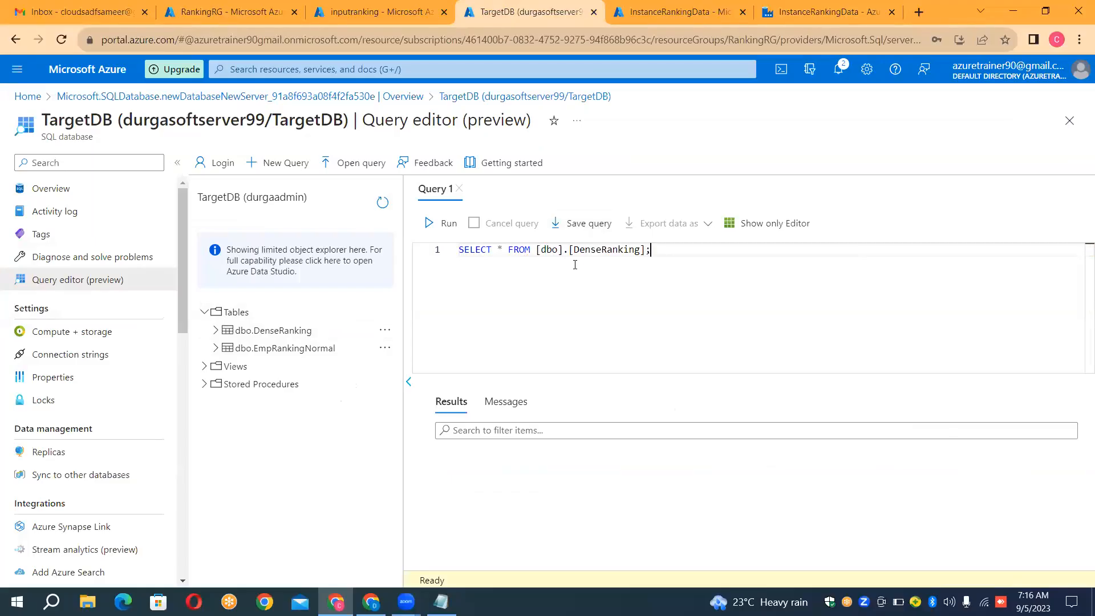
key(ctrl+a)
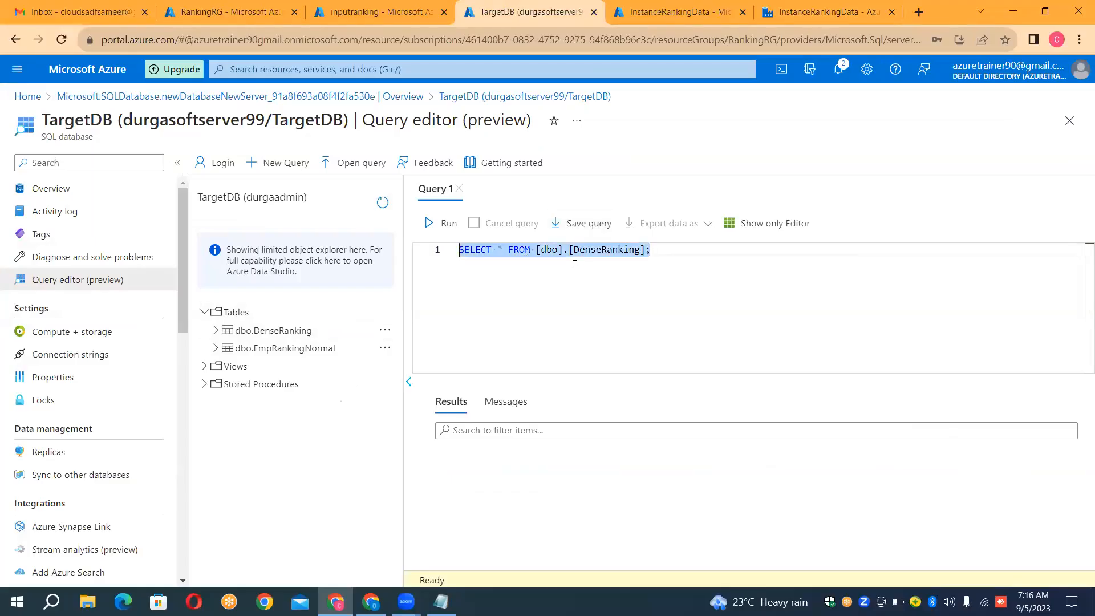
click(437, 226)
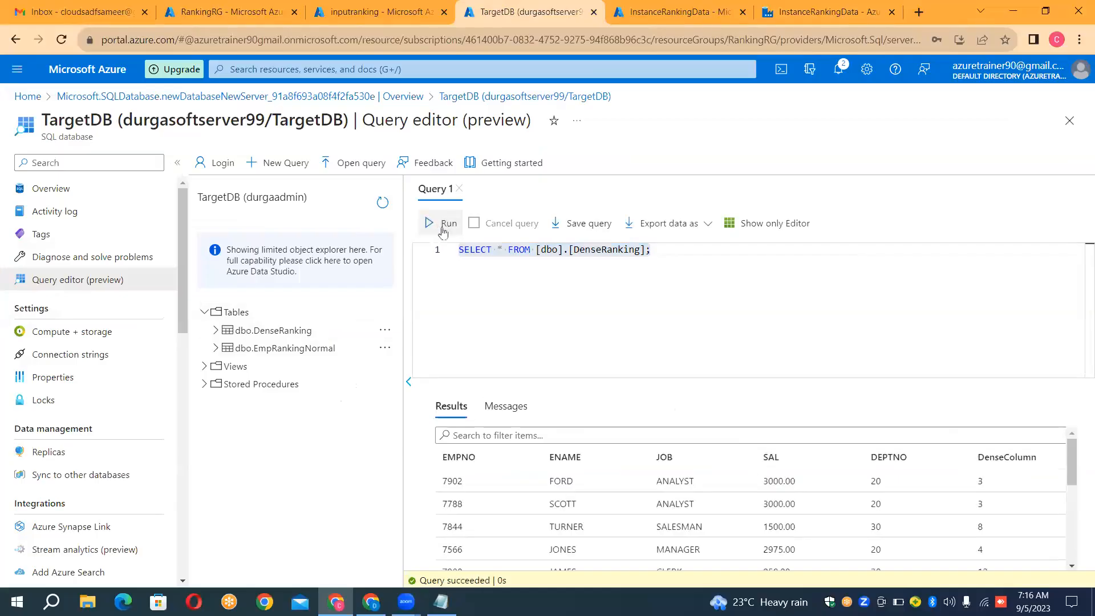
Step: Copy the SELECT * FROM part of the DenseRanking query onto a new second line
click(666, 249)
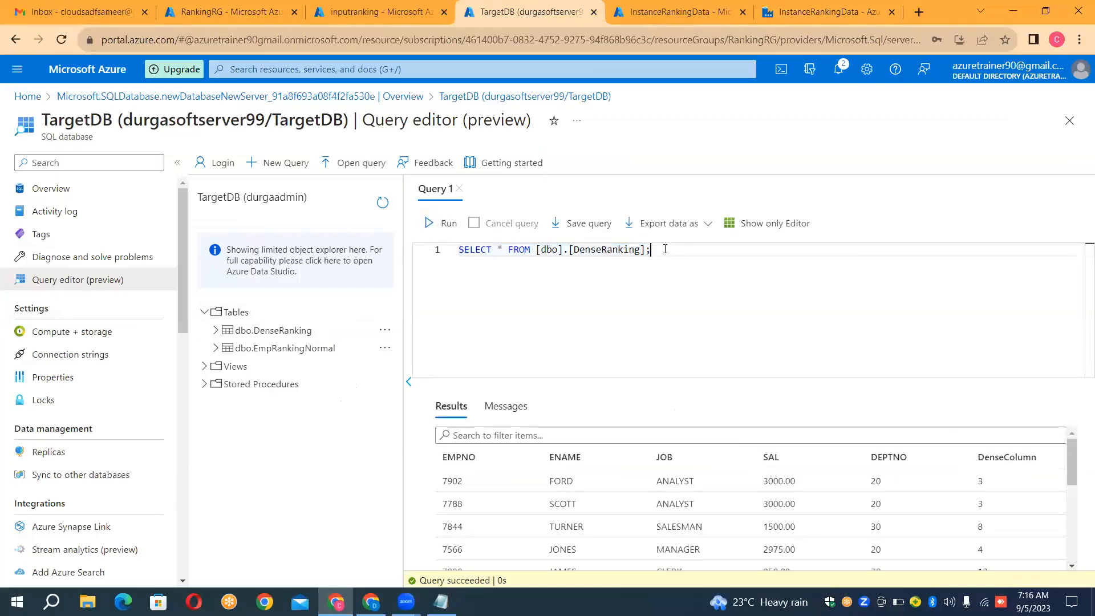
key(Left)
key(Left)
key(Left)
key(Left)
key(Left)
key(Left)
key(Left)
key(Left)
key(Left)
key(Left)
key(Left)
key(Left)
key(Left)
key(Left)
key(Left)
key(Left)
key(Left)
key(Left)
key(Left)
key(Left)
key(Left)
key(Left)
key(shift+Right)
key(shift+Right)
key(shift+Right)
key(shift+Right)
key(shift+Right)
key(shift+Right)
key(shift+Right)
key(shift+Right)
key(shift+Right)
key(shift+Right)
key(shift+Right)
key(shift+Right)
key(shift+Right)
key(shift+Right)
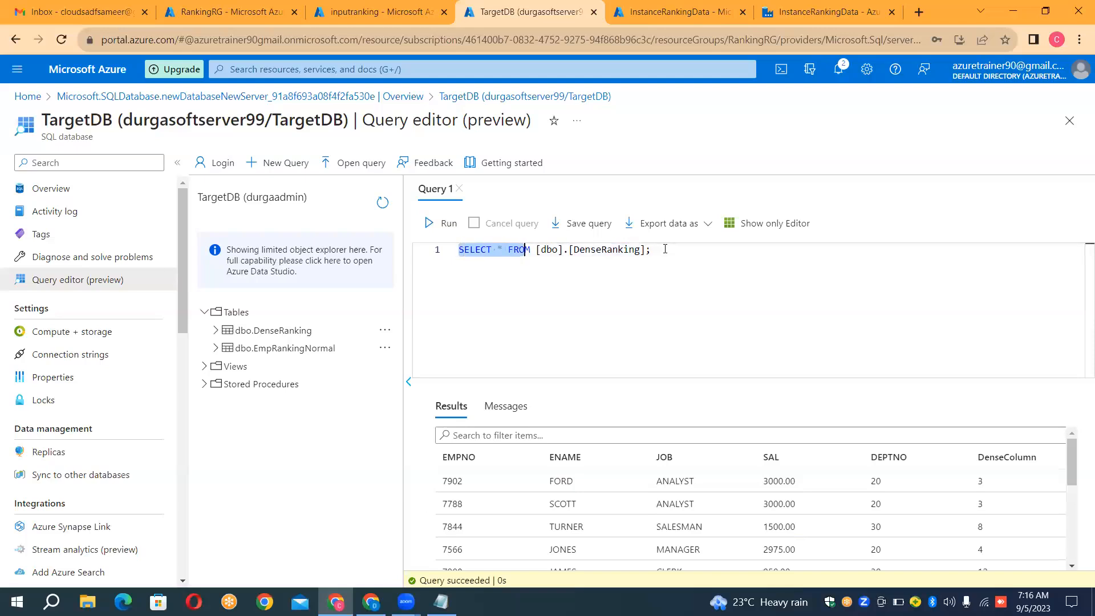
key(shift+Left)
key(ctrl+c)
click(665, 250)
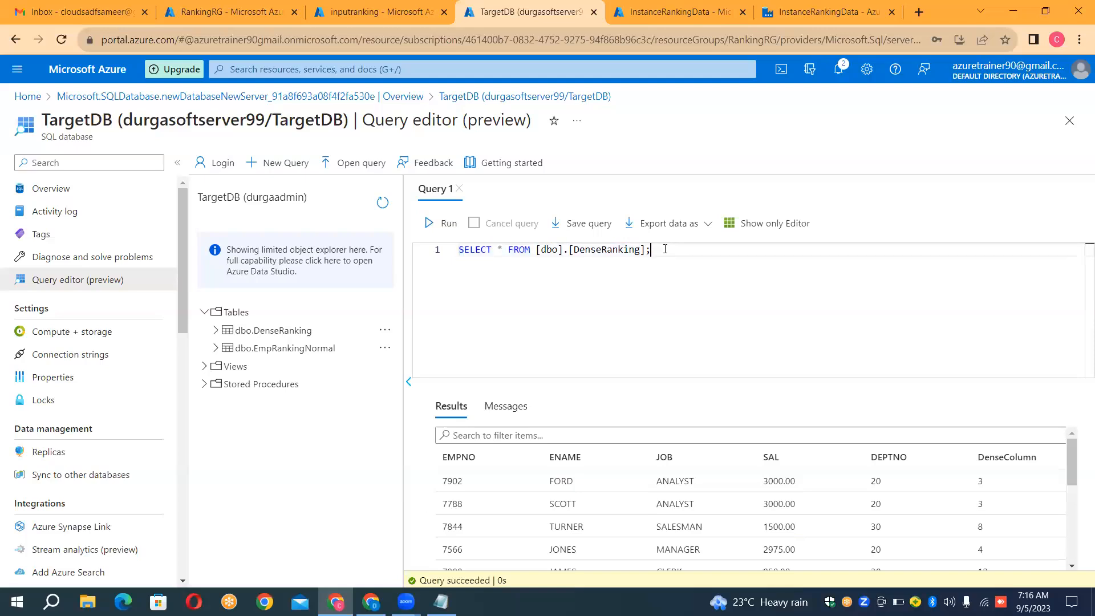
key(Return)
key(ctrl+v)
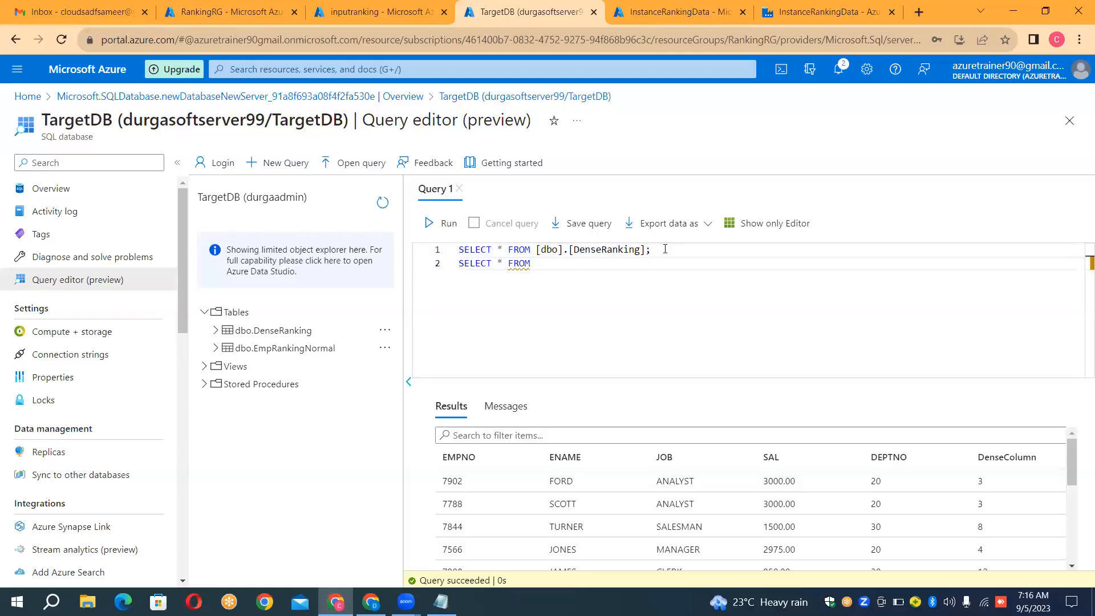
Step: Complete the second query as SELECT * FROM [dbo].[EmpRankingNormal]; and run only that statement
text(EM)
key(BackSpace)
key(BackSpace)
text(E)
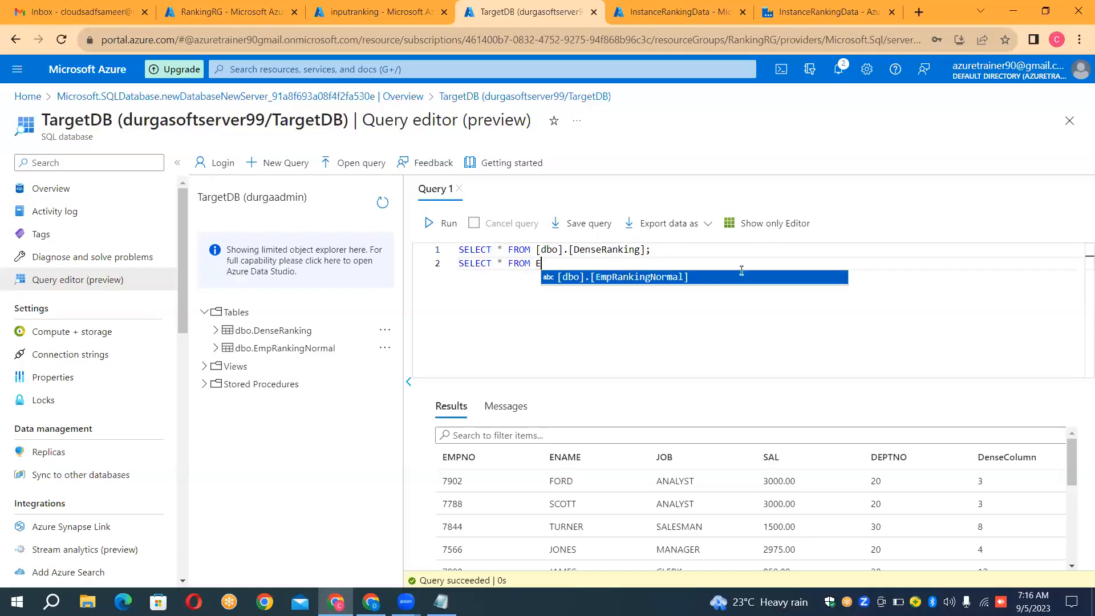
click(671, 278)
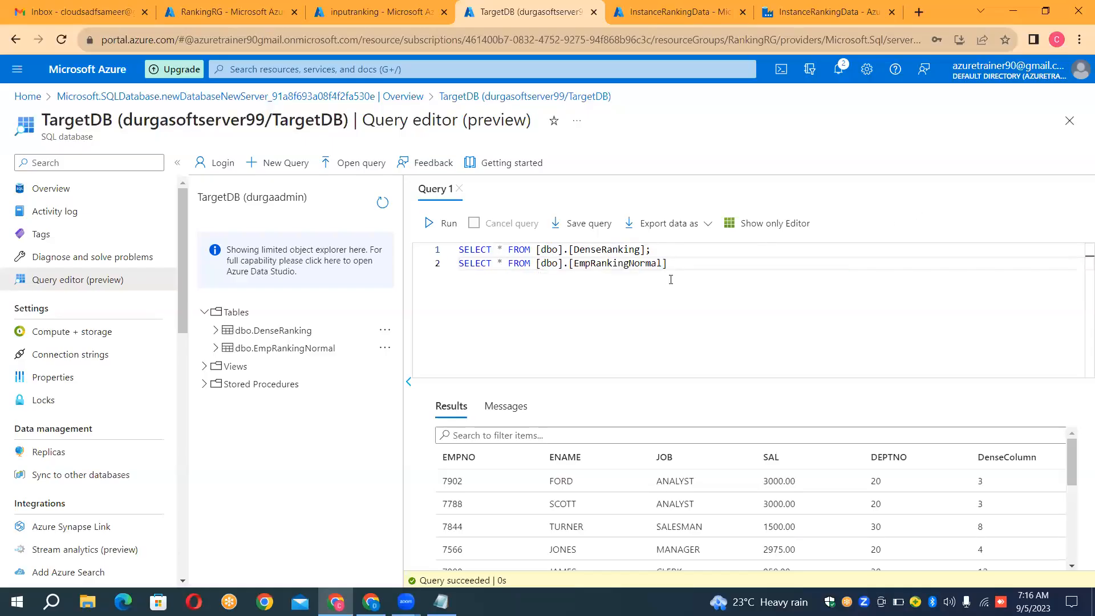
text(;)
key(shift+Home)
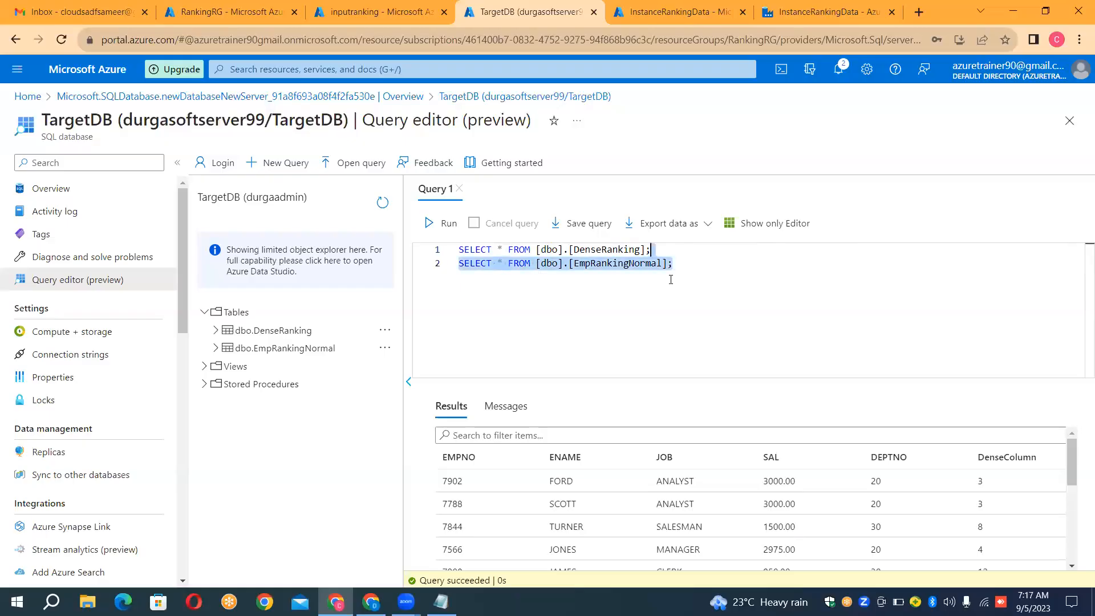
click(440, 229)
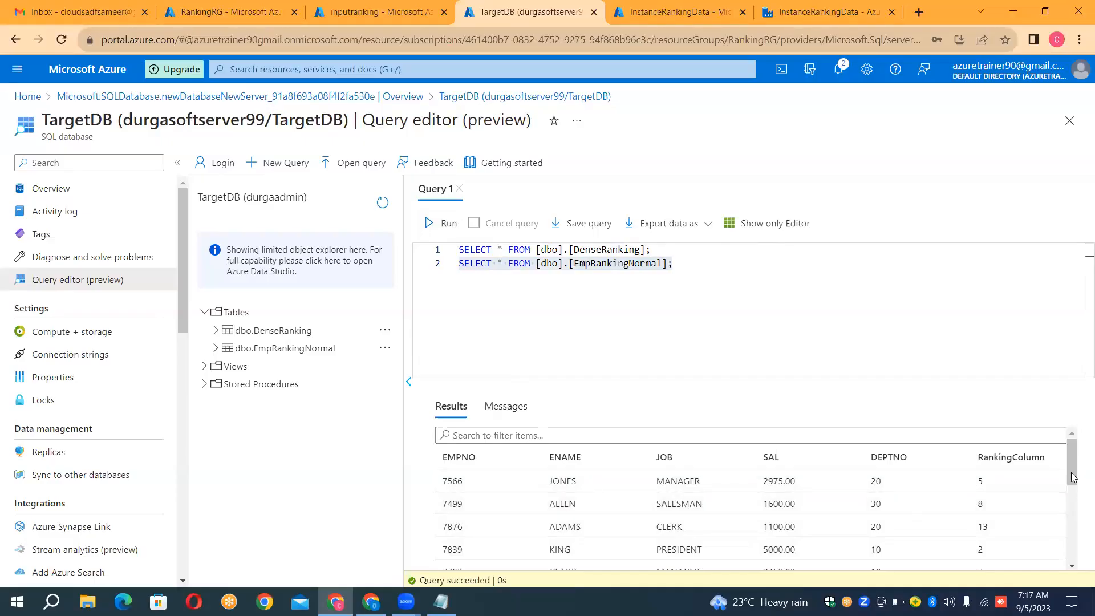
Step: Look through the EmpRankingNormal result rows, and return to the PL_RANKING_DF_EXECUTE pipeline in Data Factory
scroll(1079, 533, down, 1)
scroll(1080, 533, down, 4)
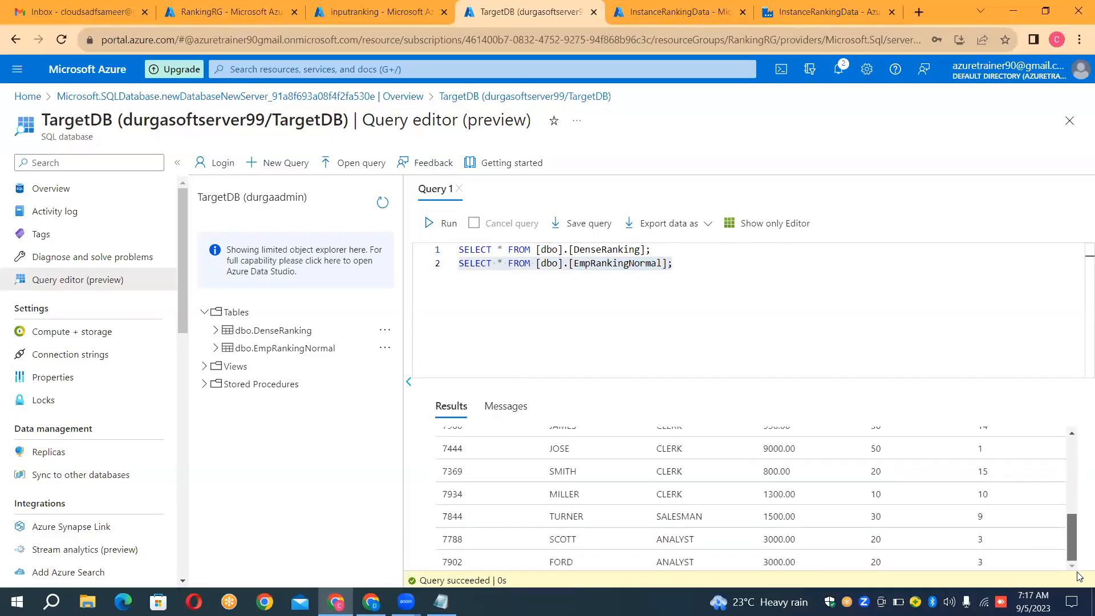
scroll(1080, 564, up, 6)
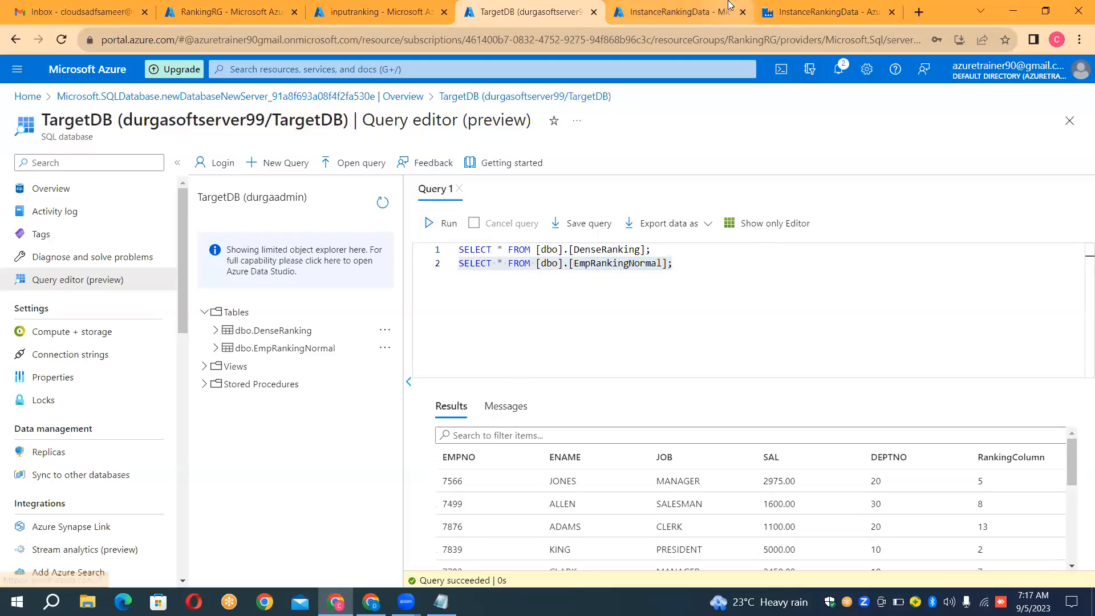
click(797, 9)
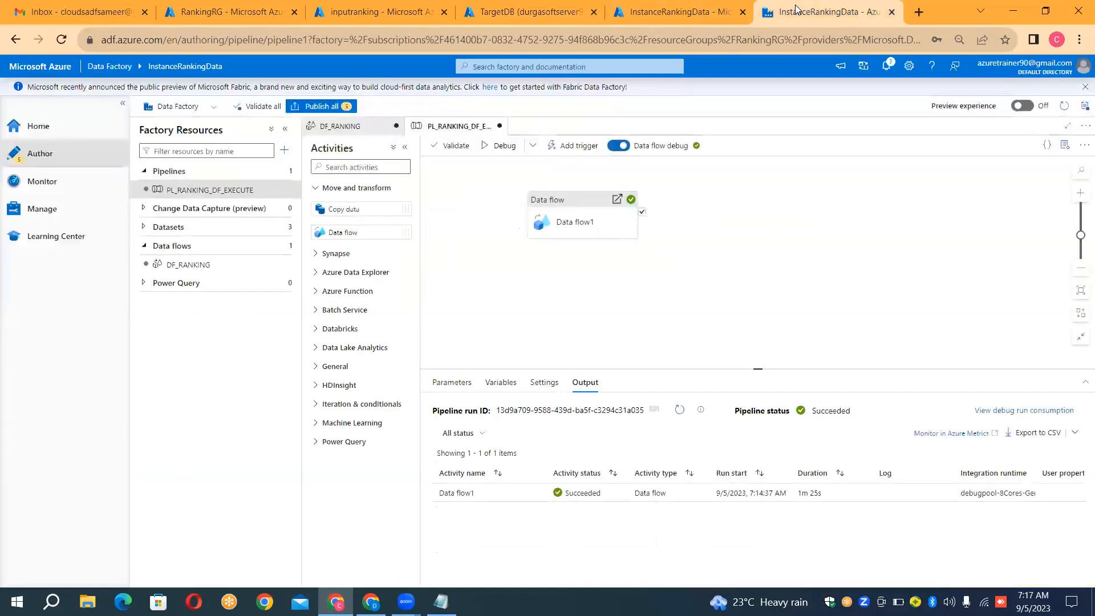